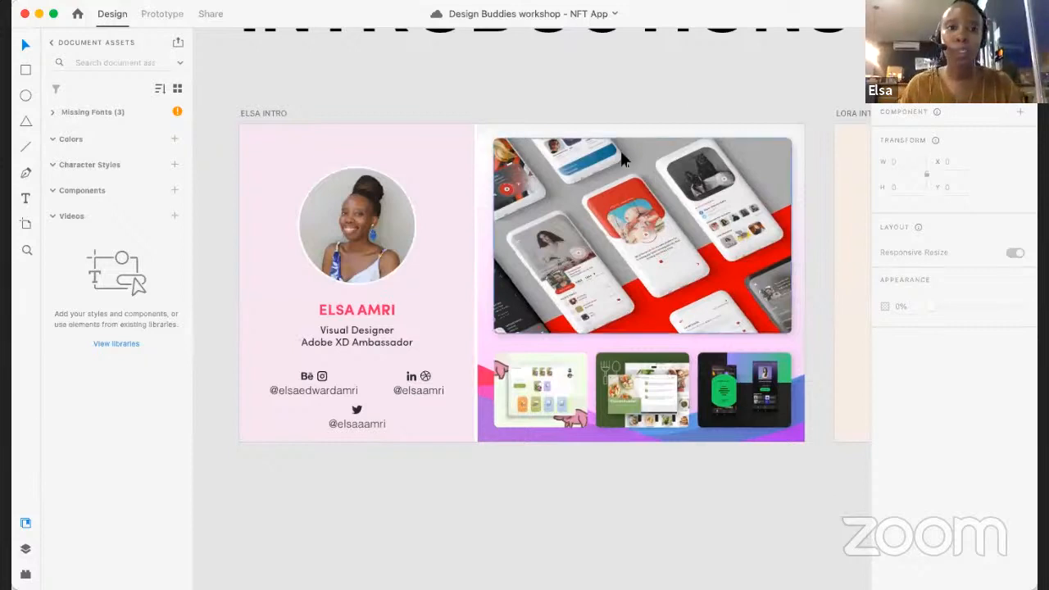
- Preview the two presenter intro artboards and the Agenda artboard as a slideshow, starting from the first intro artboard, and close the preview
click(260, 113)
click(280, 178)
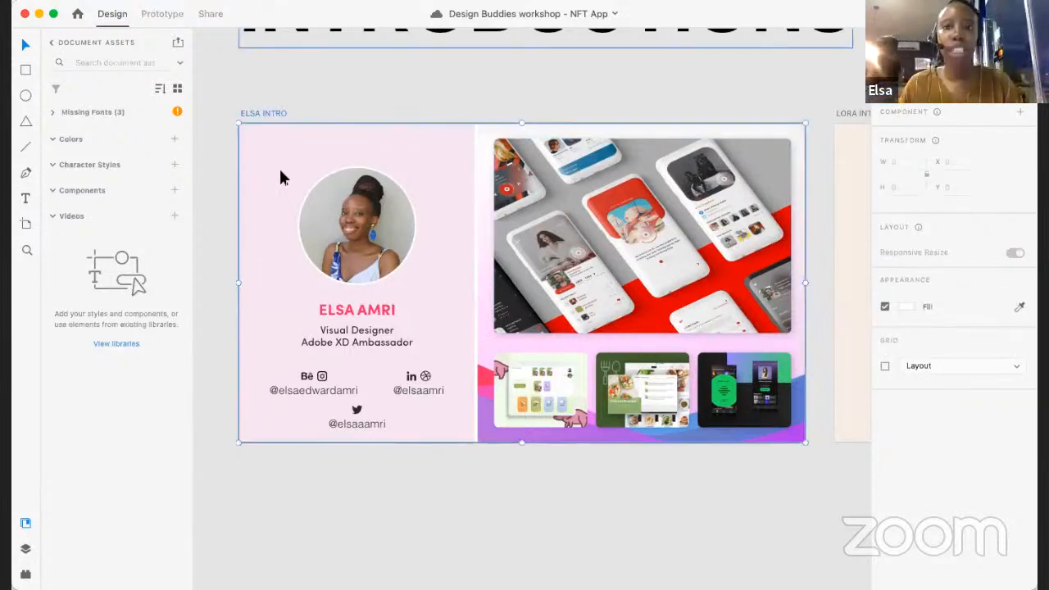
click(979, 14)
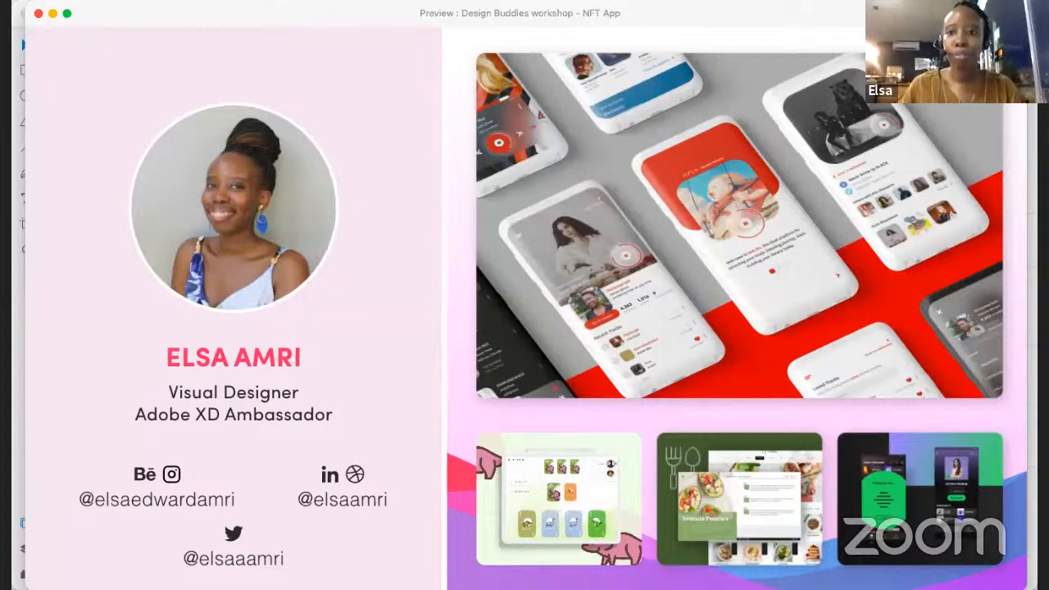
key(Right)
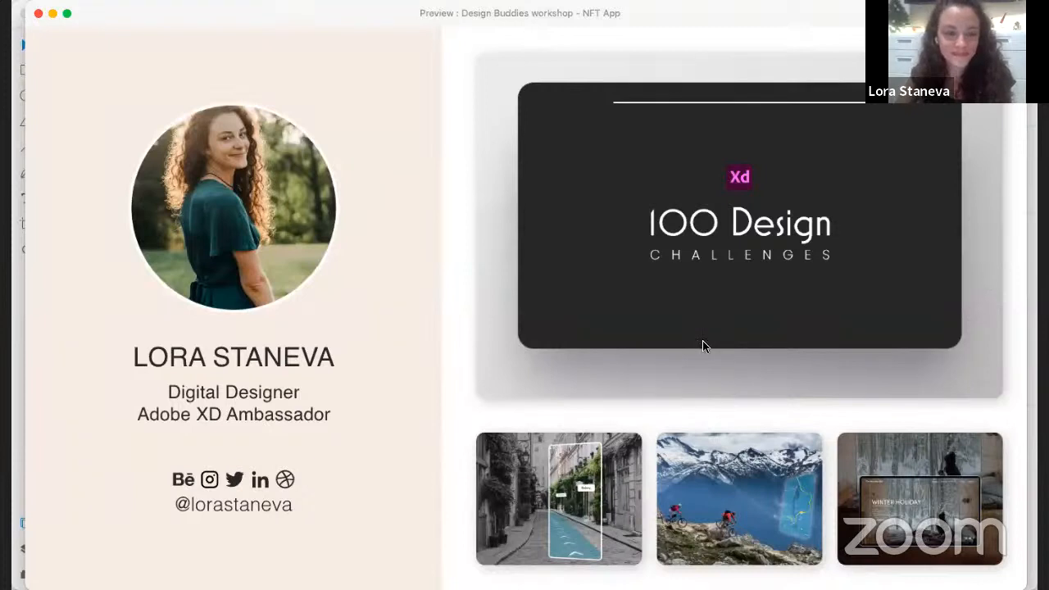
click(940, 344)
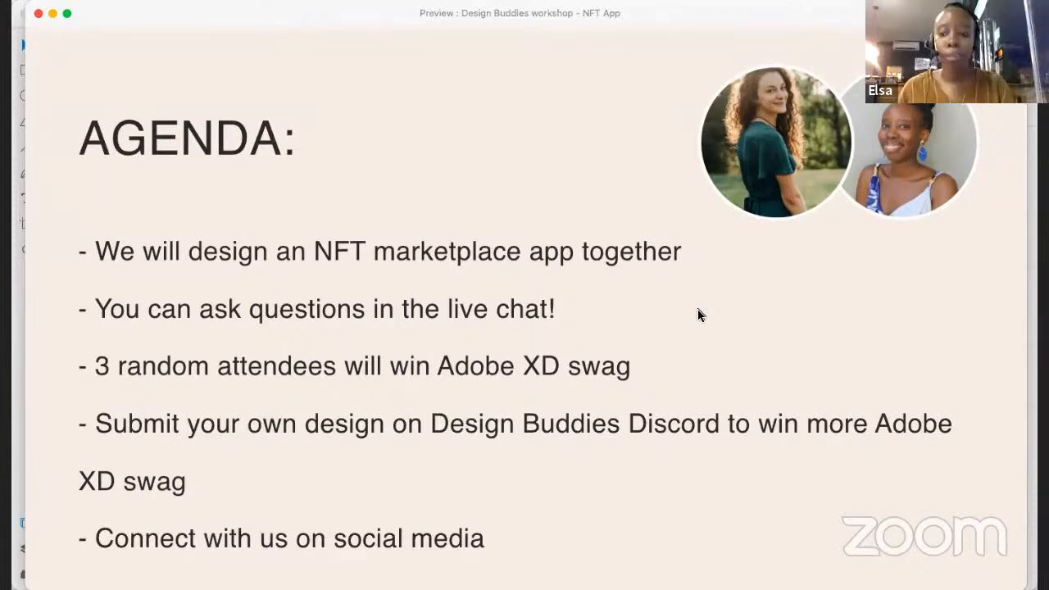
click(38, 14)
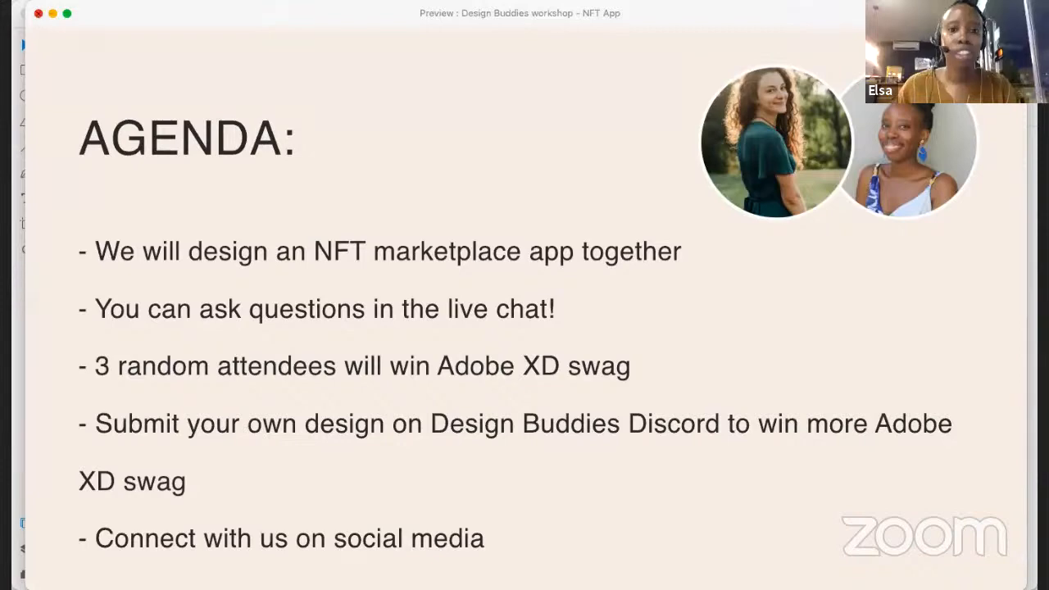
- Look over the Introductions, Style Guide, Visual Assets and wireframe sections of the workshop document
scroll(698, 134, down, 5)
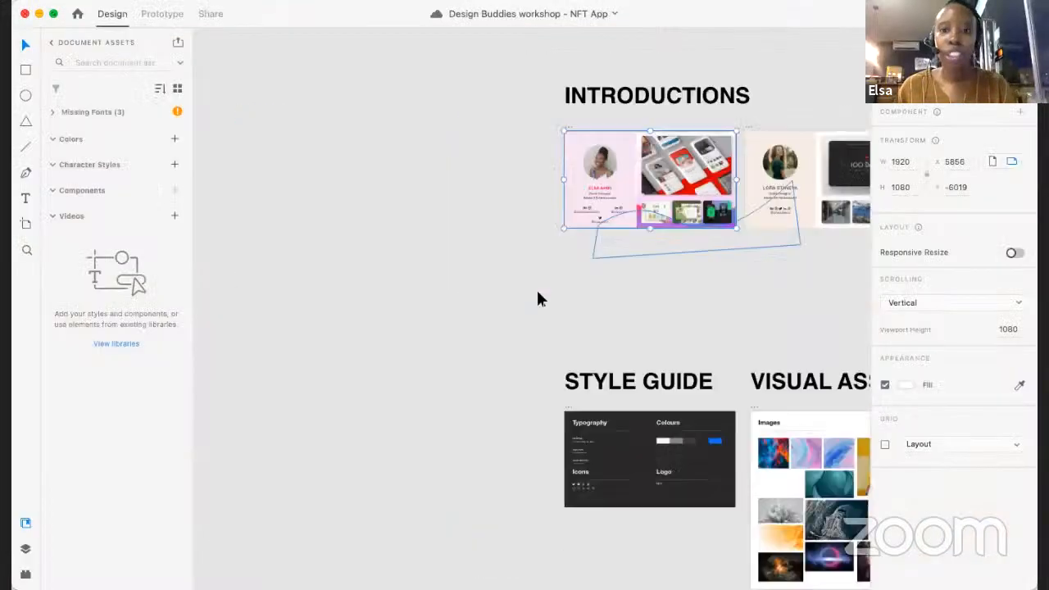
click(444, 287)
scroll(444, 287, right, 3)
scroll(443, 287, up, 1)
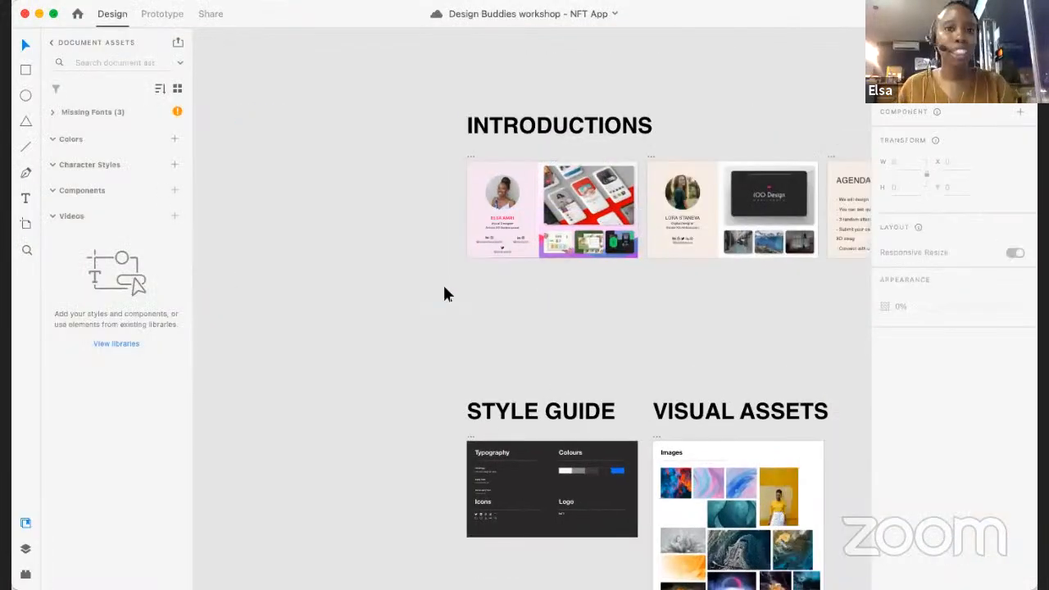
scroll(443, 293, right, 4)
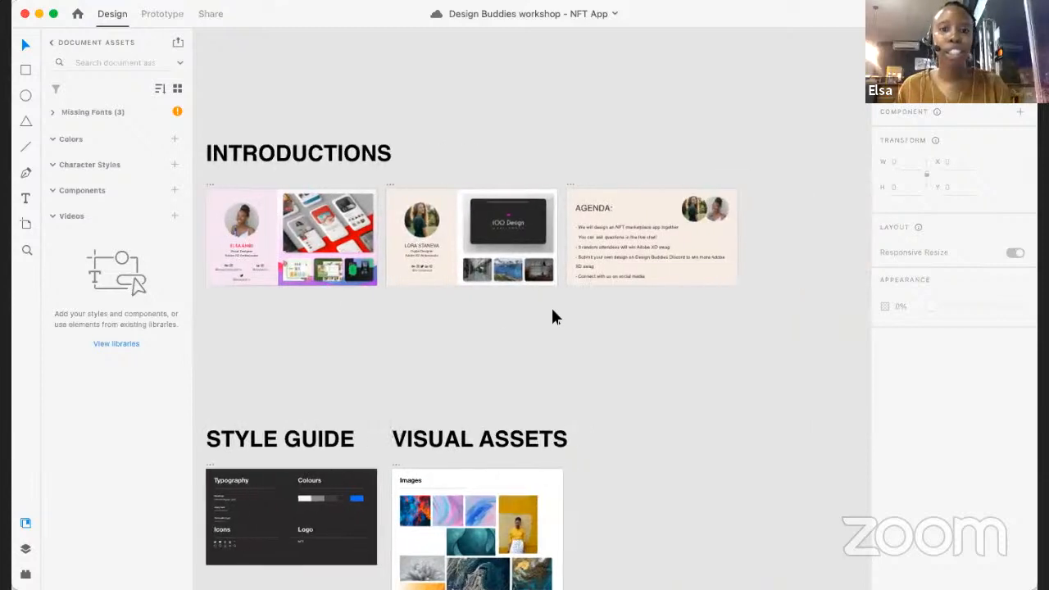
scroll(552, 316, down, 2)
scroll(552, 317, left, 2)
scroll(551, 317, down, 3)
scroll(551, 316, left, 3)
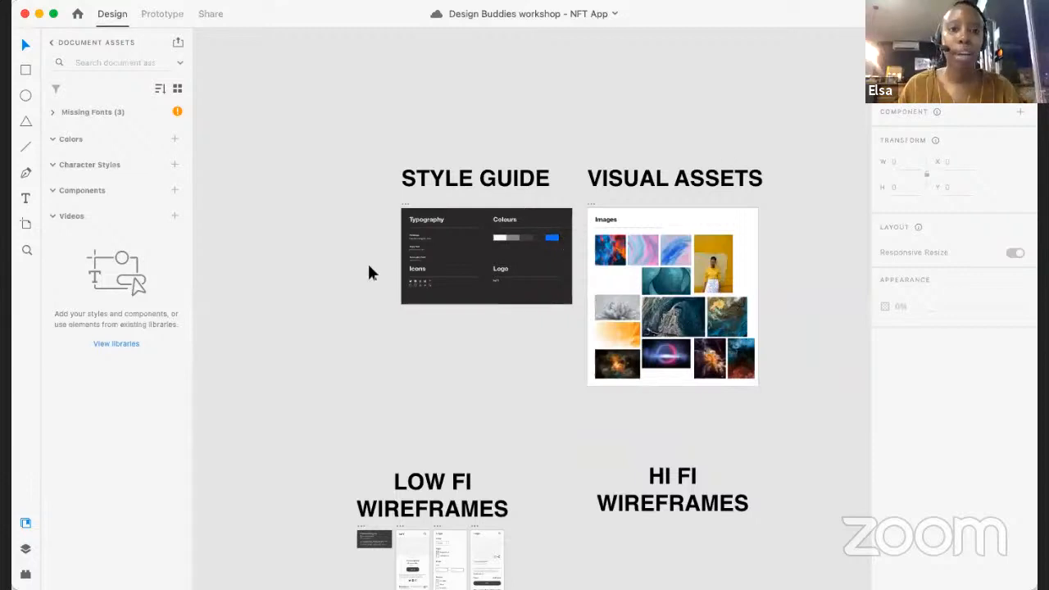
- Examine the Style Guide's typography, colours, icons and logo, along with the images in Visual Assets
scroll(412, 209, up, 5)
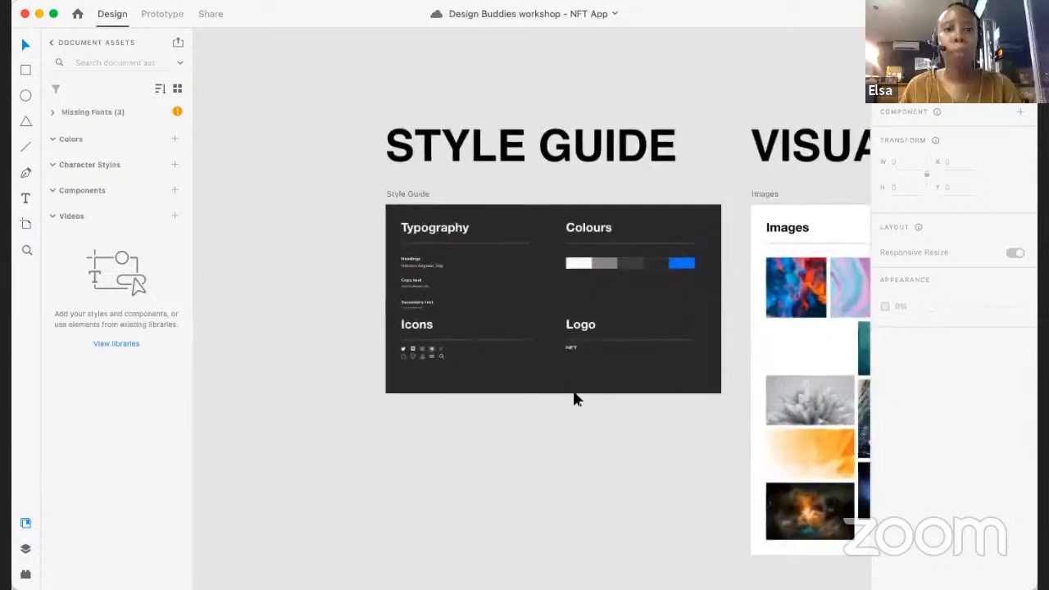
scroll(623, 266, up, 3)
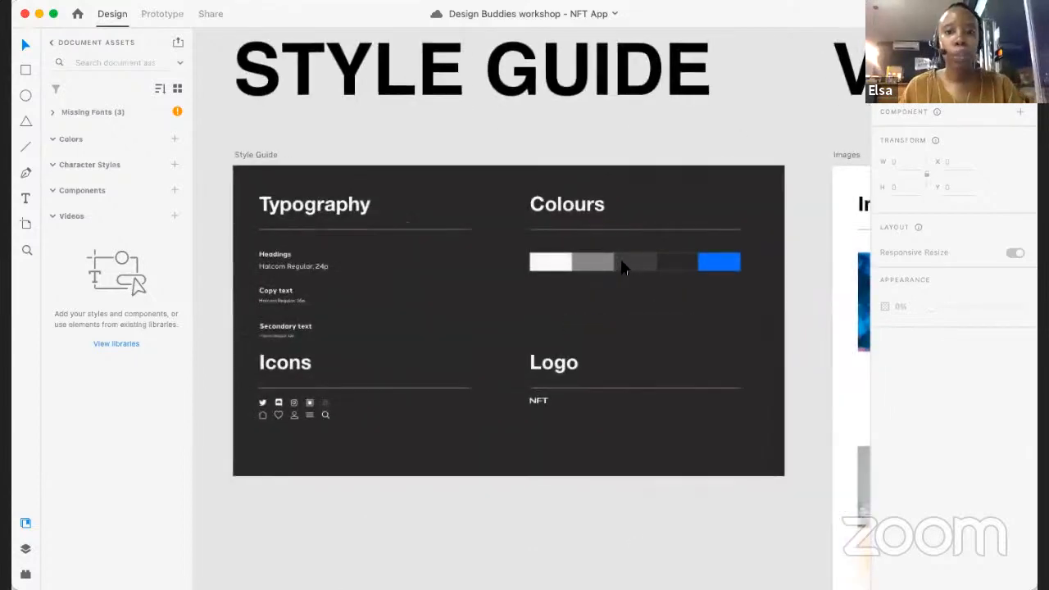
scroll(463, 246, up, 4)
scroll(466, 249, up, 1)
scroll(465, 249, down, 1)
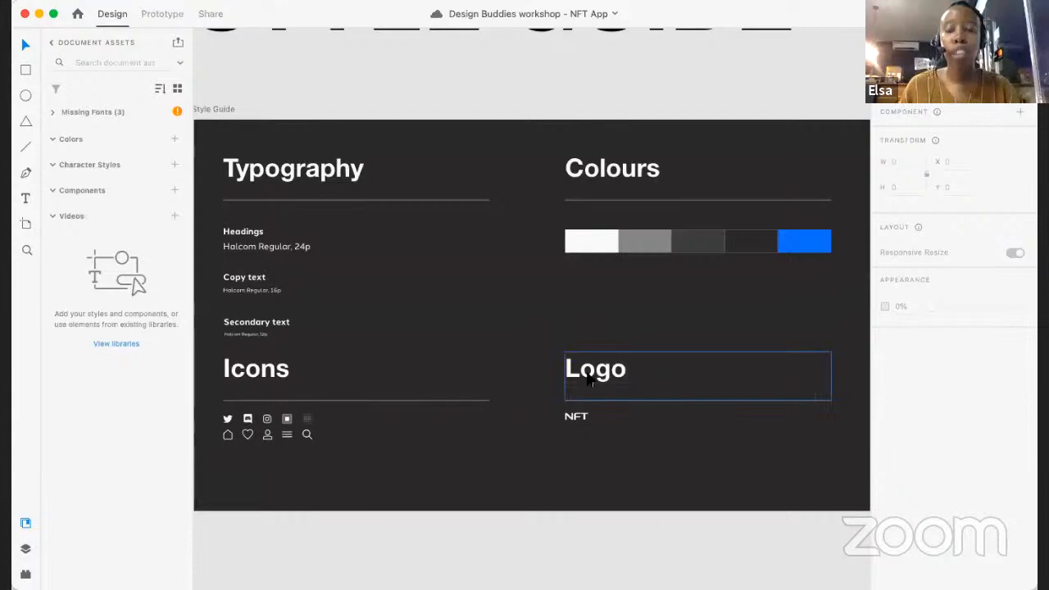
scroll(587, 377, right, 20)
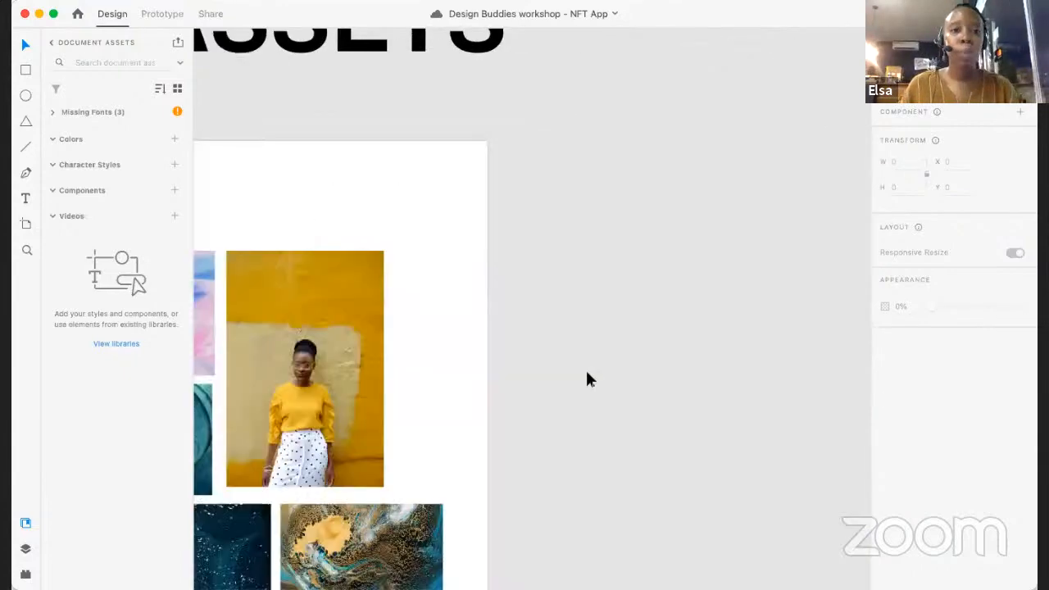
scroll(587, 373, left, 3)
scroll(587, 373, down, 5)
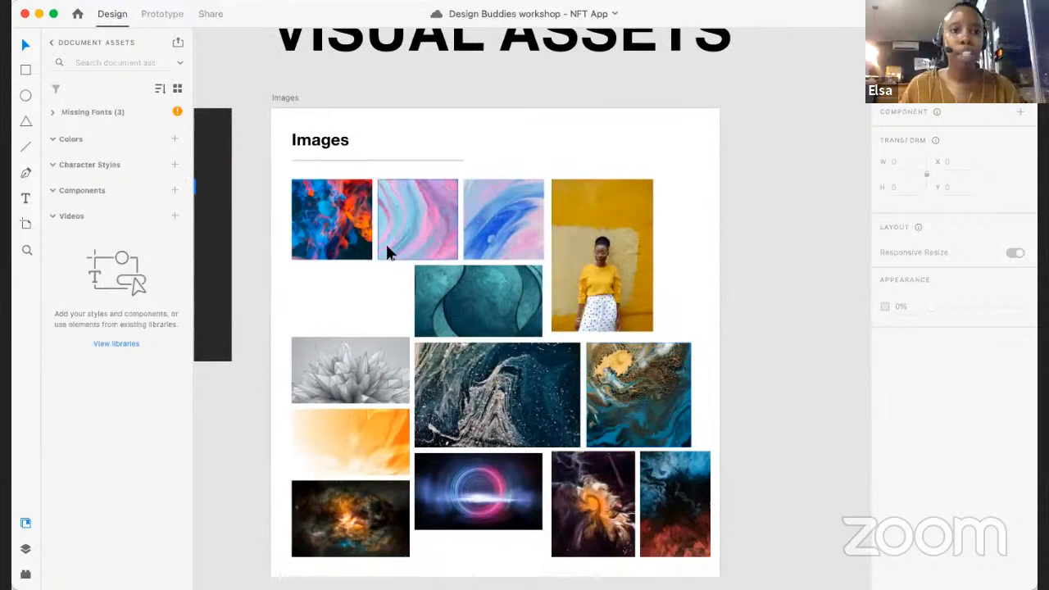
scroll(388, 253, left, 10)
scroll(359, 112, up, 5)
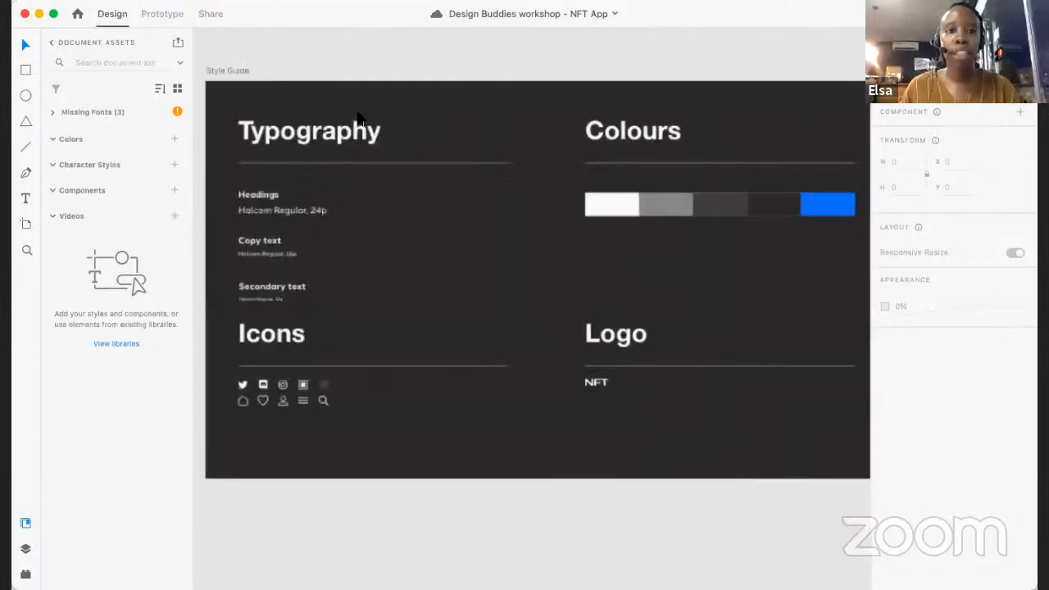
scroll(358, 112, right, 1)
scroll(358, 112, up, 1)
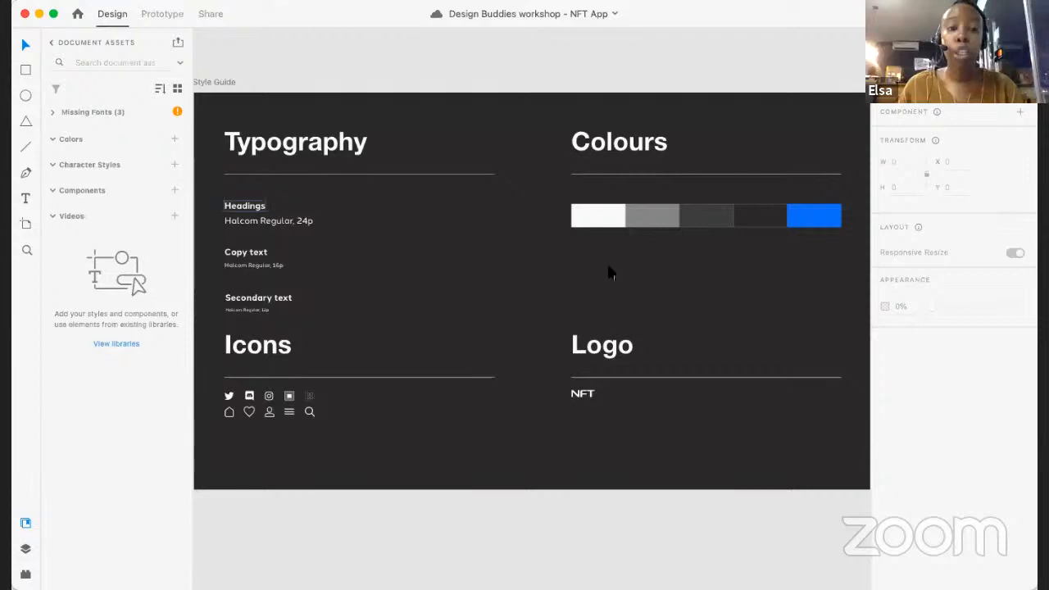
scroll(732, 255, right, 3)
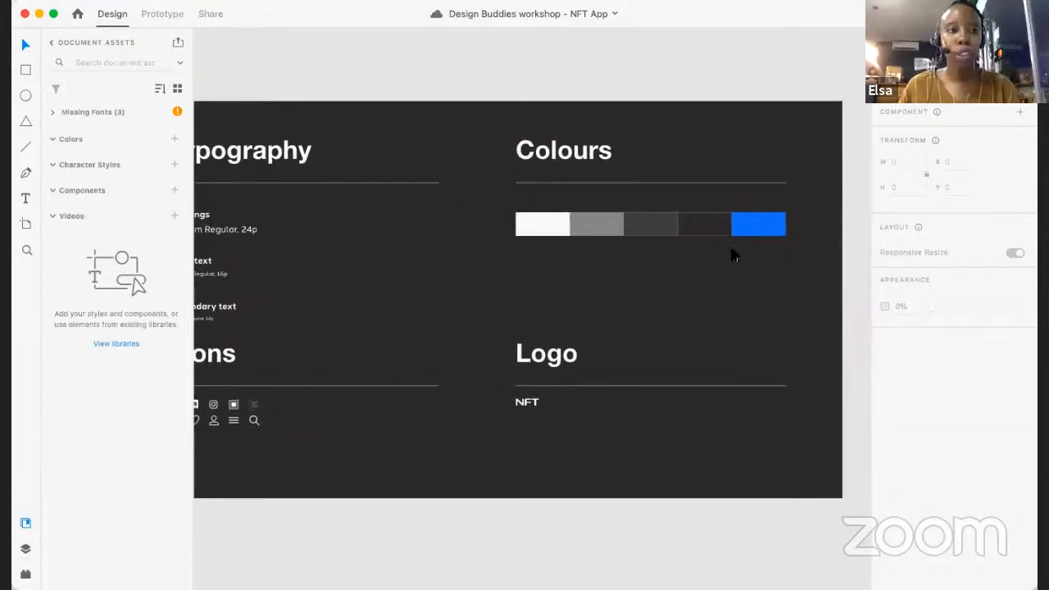
- Add the fill of the blue swatch under Colours in the Style Guide to the document's colour assets
scroll(734, 255, up, 3)
click(753, 250)
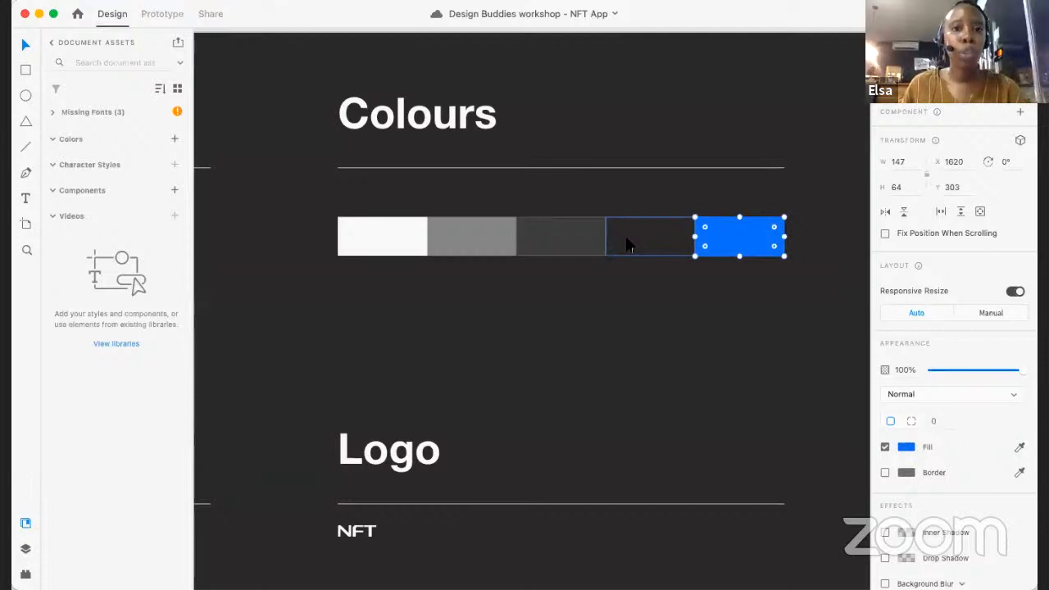
scroll(627, 244, down, 6)
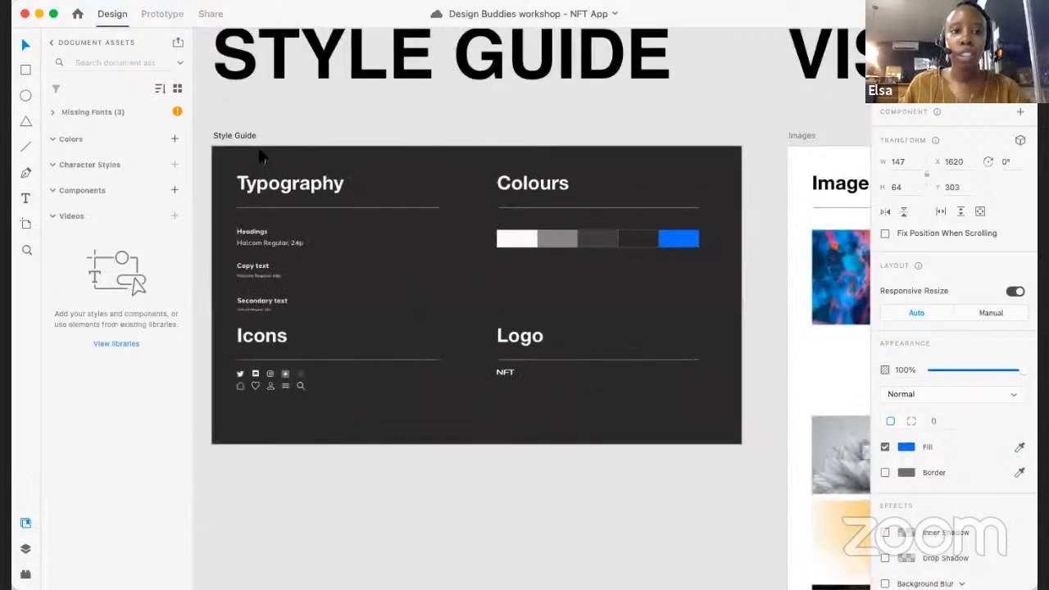
scroll(266, 146, left, 3)
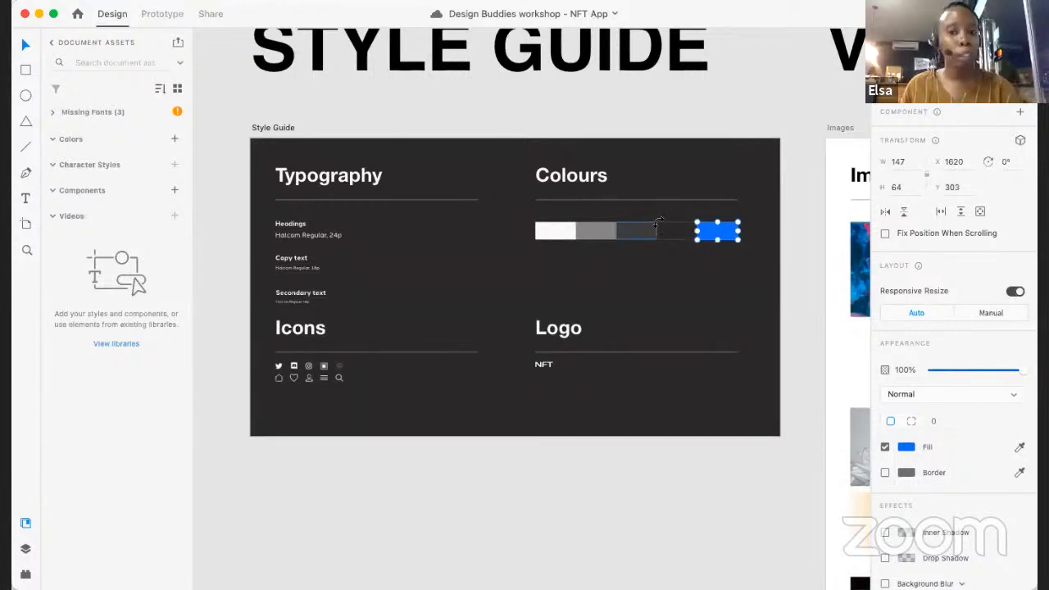
scroll(726, 232, up, 5)
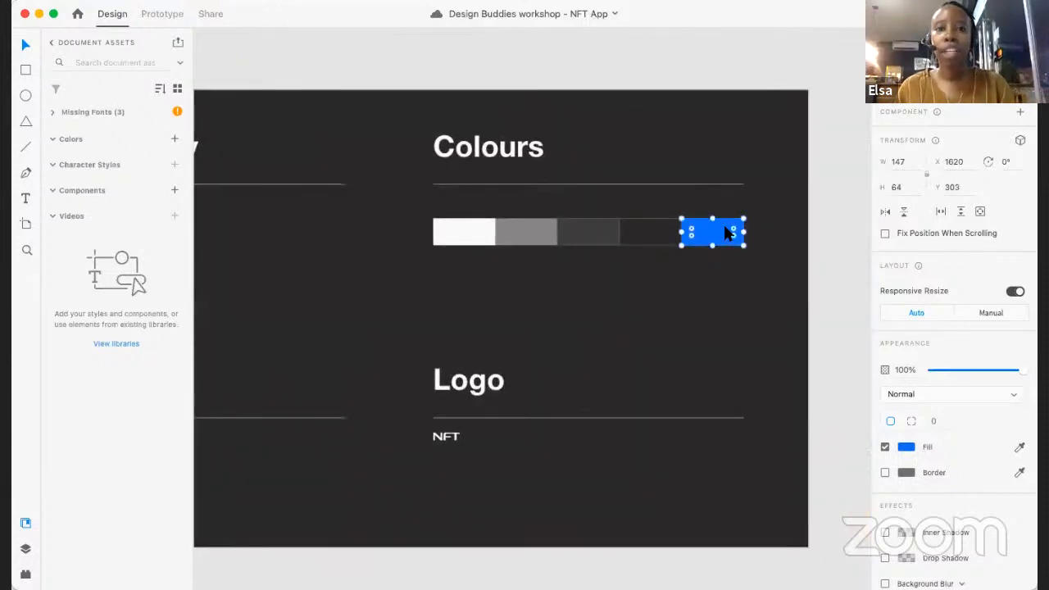
scroll(724, 233, up, 1)
scroll(724, 233, up, 2)
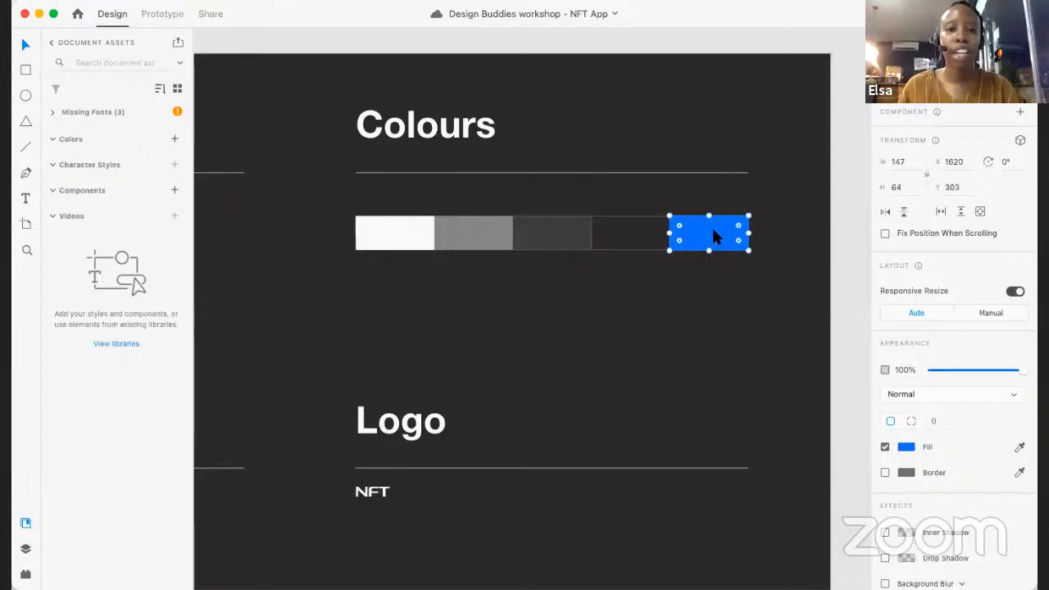
scroll(713, 232, down, 2)
scroll(713, 232, up, 3)
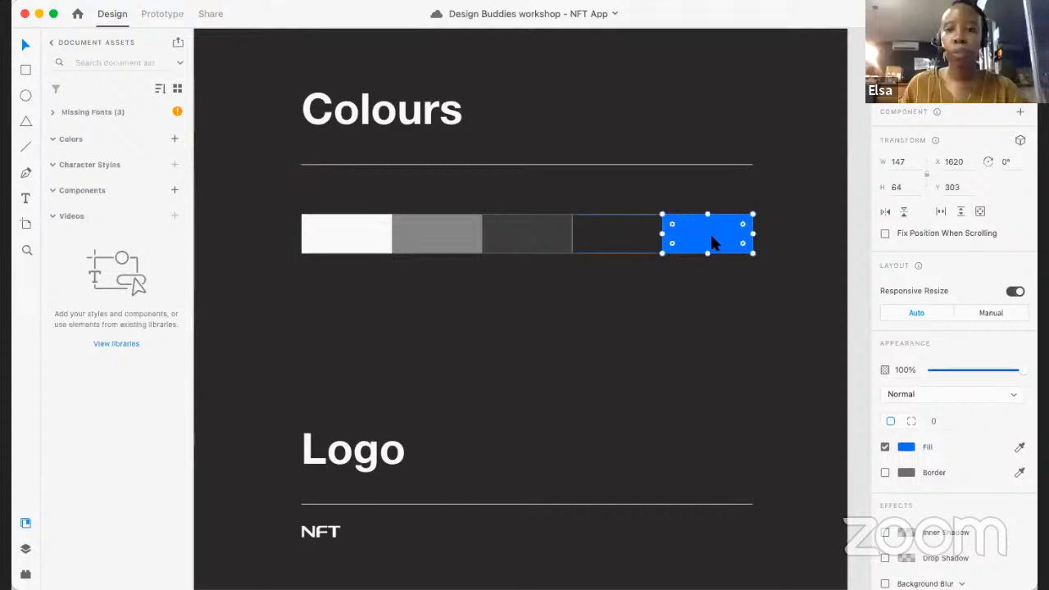
click(174, 139)
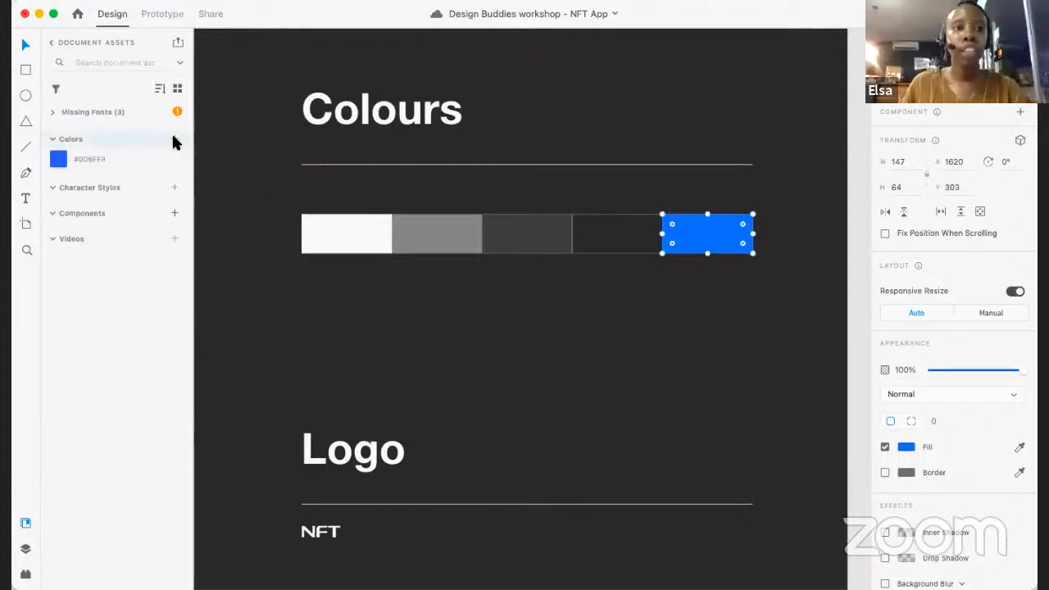
- Open the name of the saved blue colour asset for editing
double_click(98, 158)
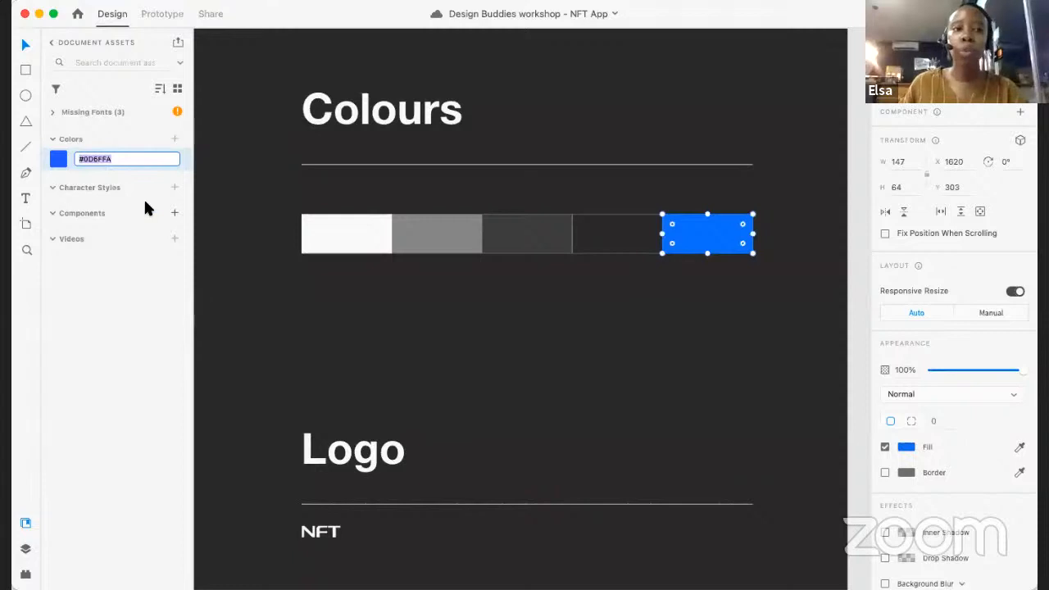
right_click(82, 158)
click(75, 159)
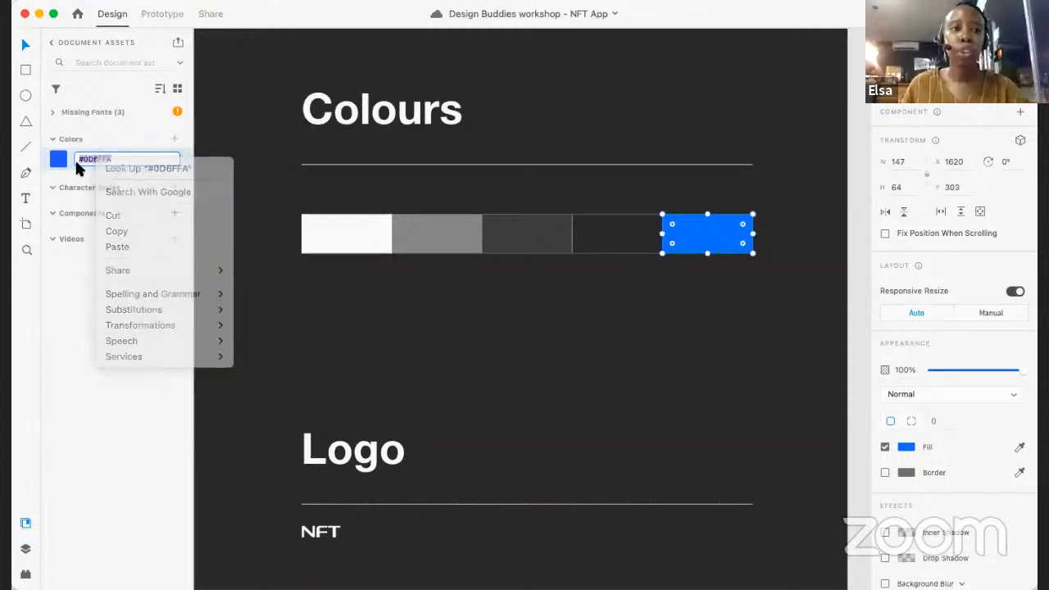
- Select the white swatch and the three grey and dark swatches together and add their colours to the document's colour assets
click(614, 223)
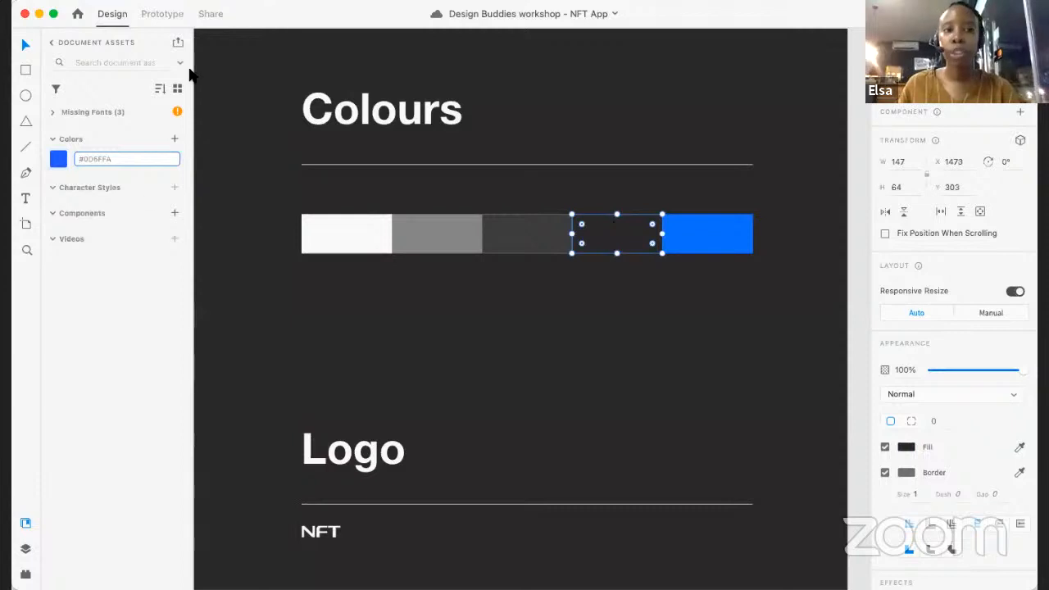
click(618, 279)
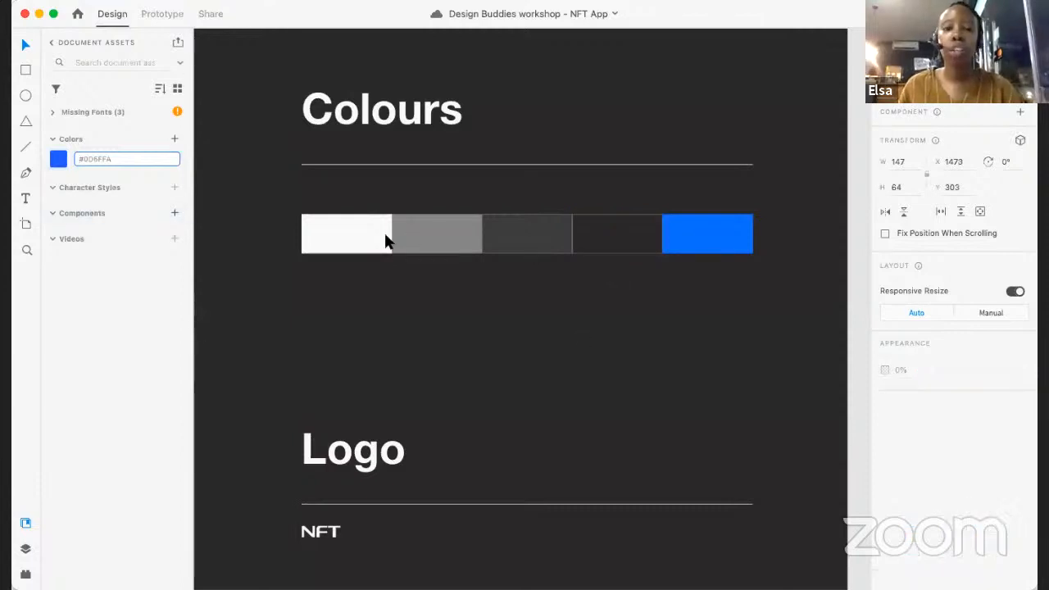
drag(315, 214, 318, 214)
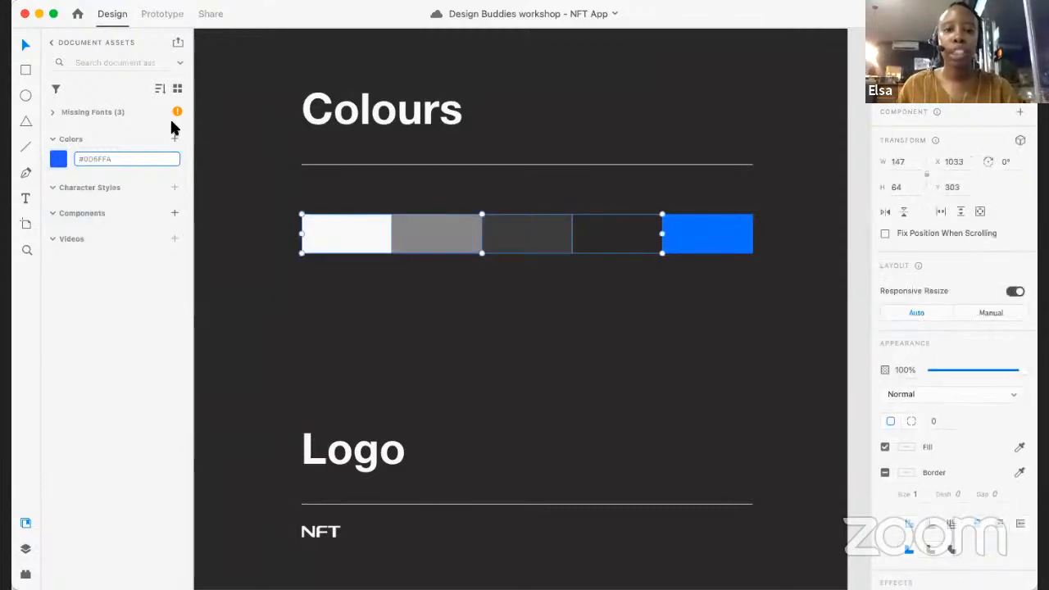
click(175, 139)
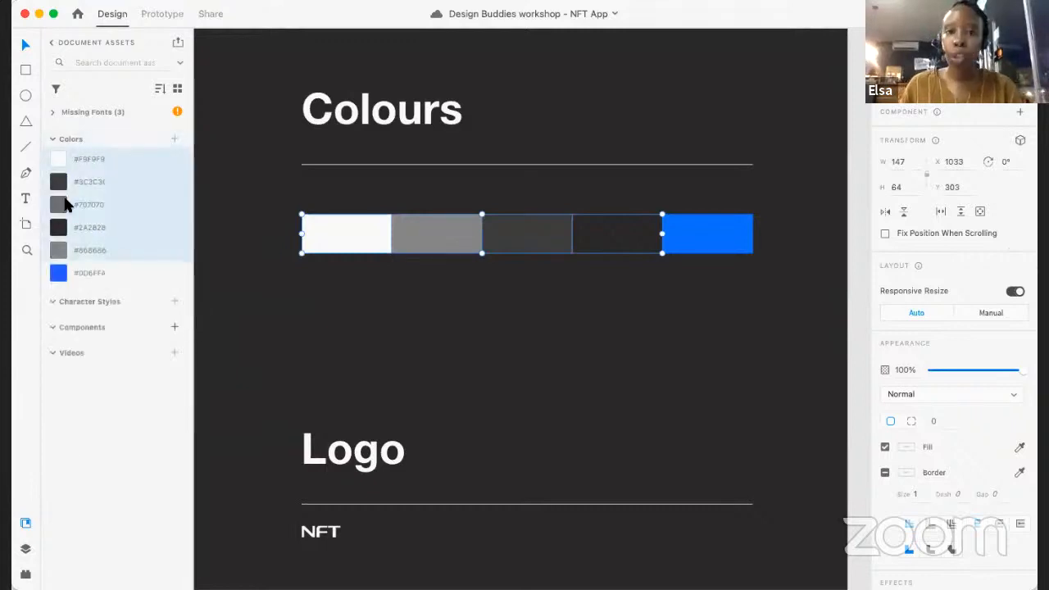
- Reorder the saved colours from light to dark, with #868686 and #707070 above #3C3C3C, the darkest grey after it and blue last
click(87, 229)
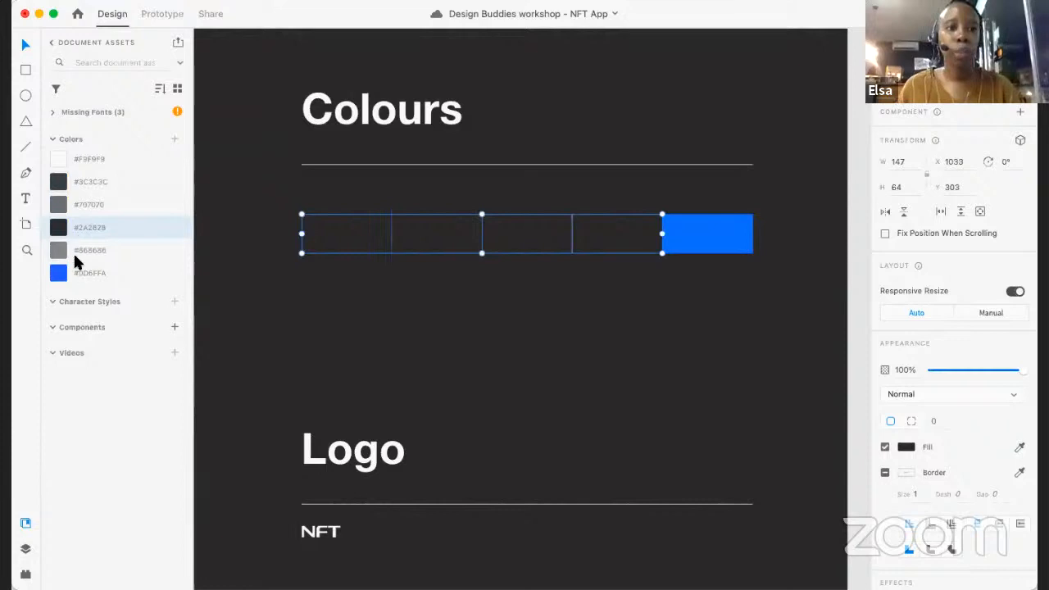
drag(103, 227, 84, 258)
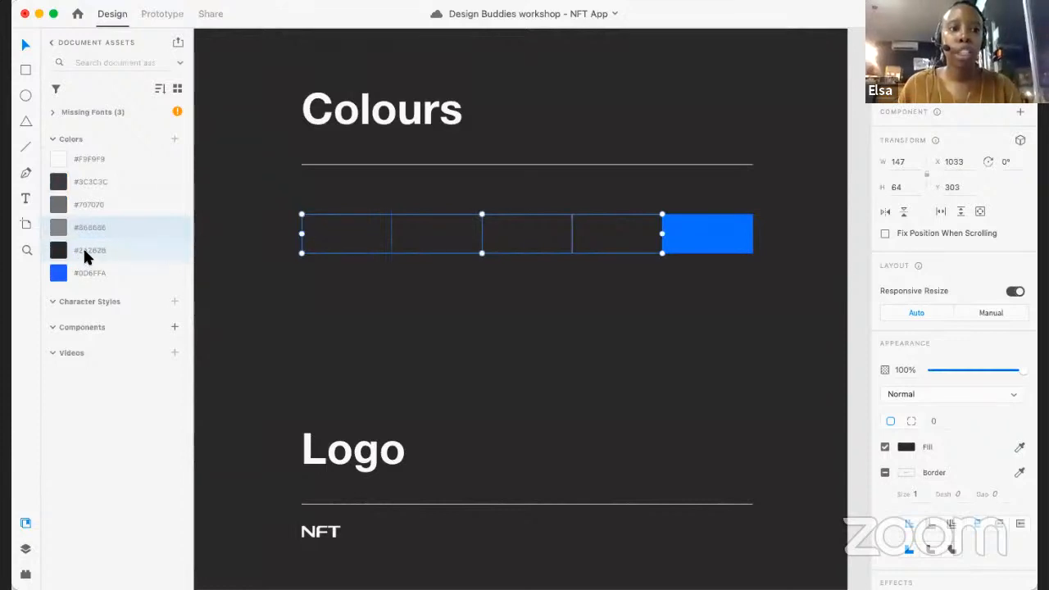
click(73, 178)
drag(88, 181, 118, 203)
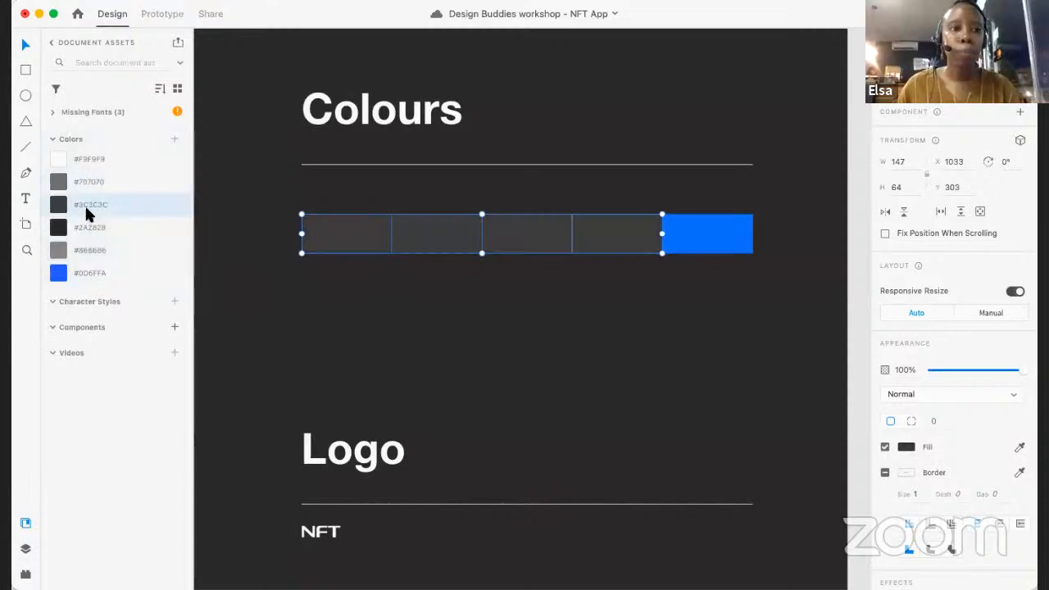
drag(87, 257, 88, 207)
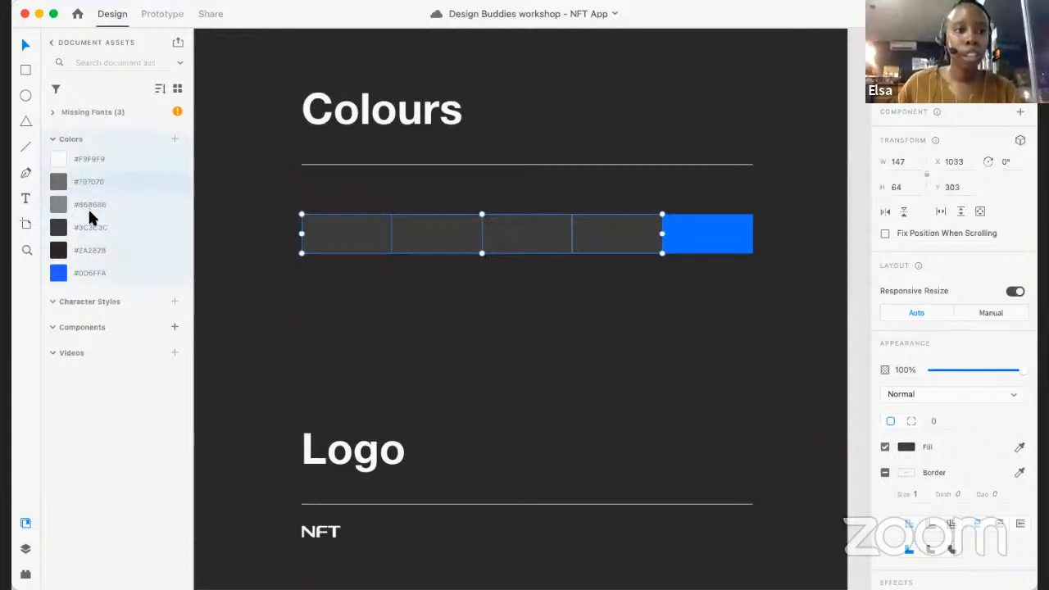
scroll(425, 344, down, 3)
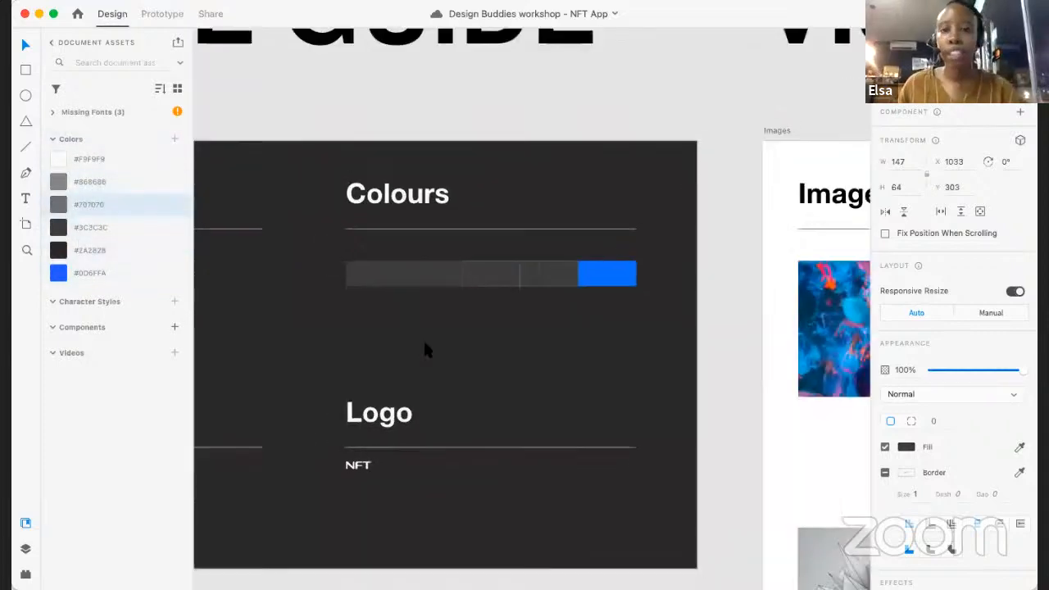
- Recolour the Colours swatch next to the blue one with the saved #2A2828 and the middle swatch with #3C3C3C
scroll(424, 344, left, 2)
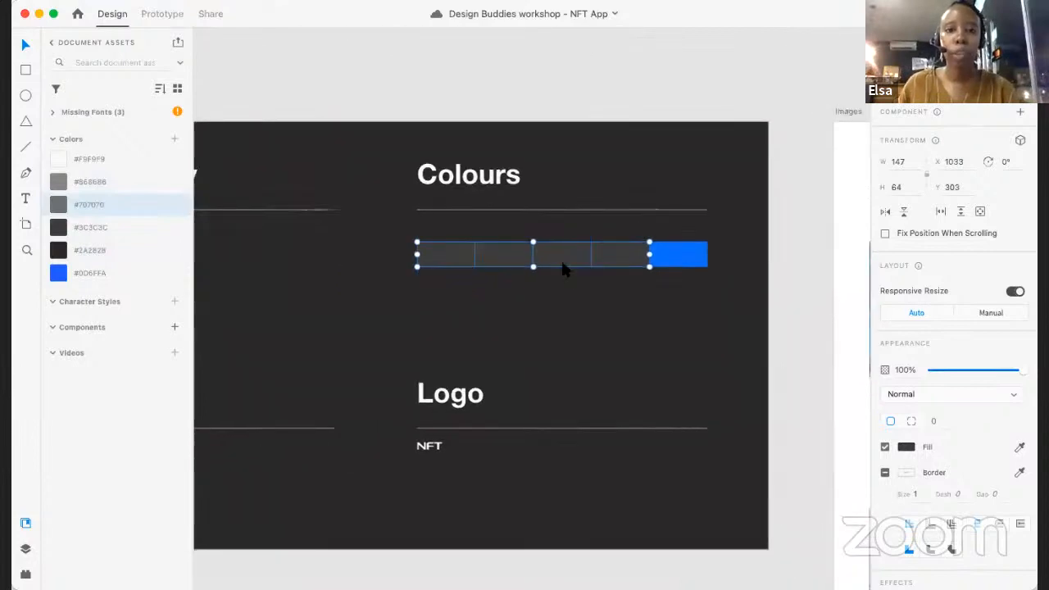
scroll(626, 295, up, 3)
click(627, 295)
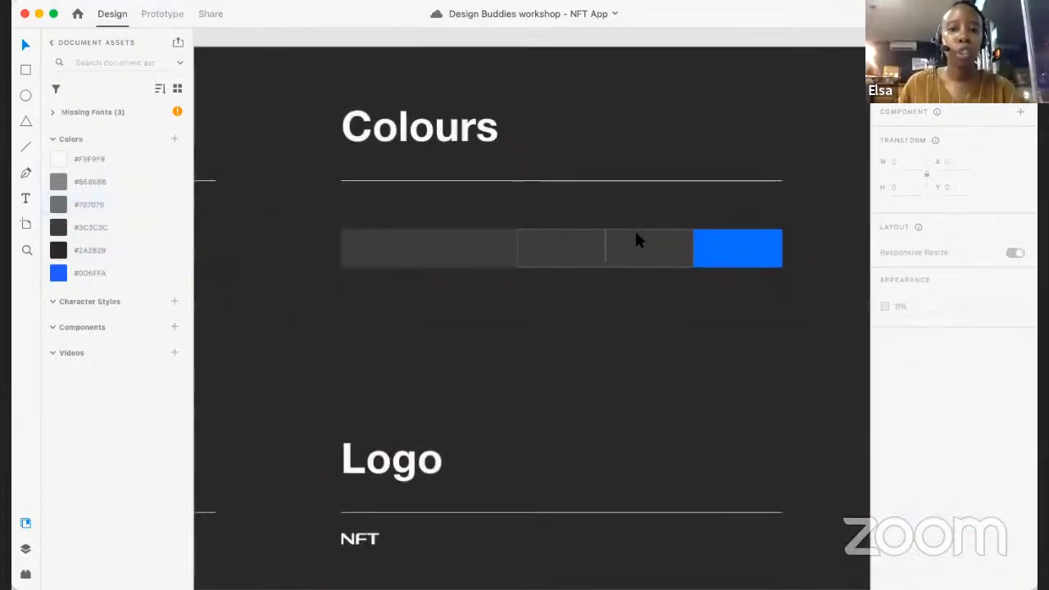
click(659, 240)
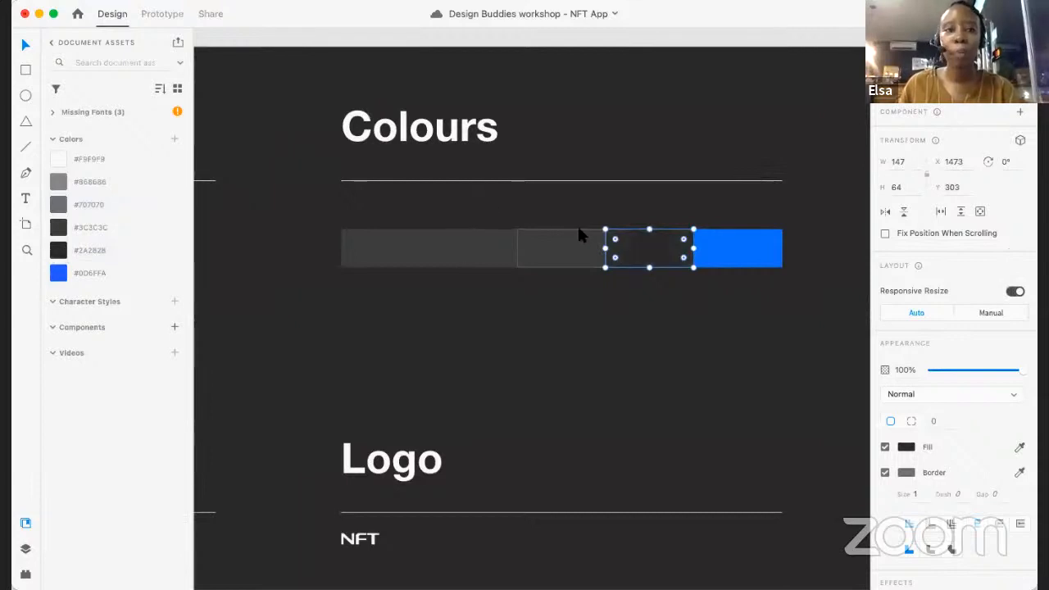
click(561, 248)
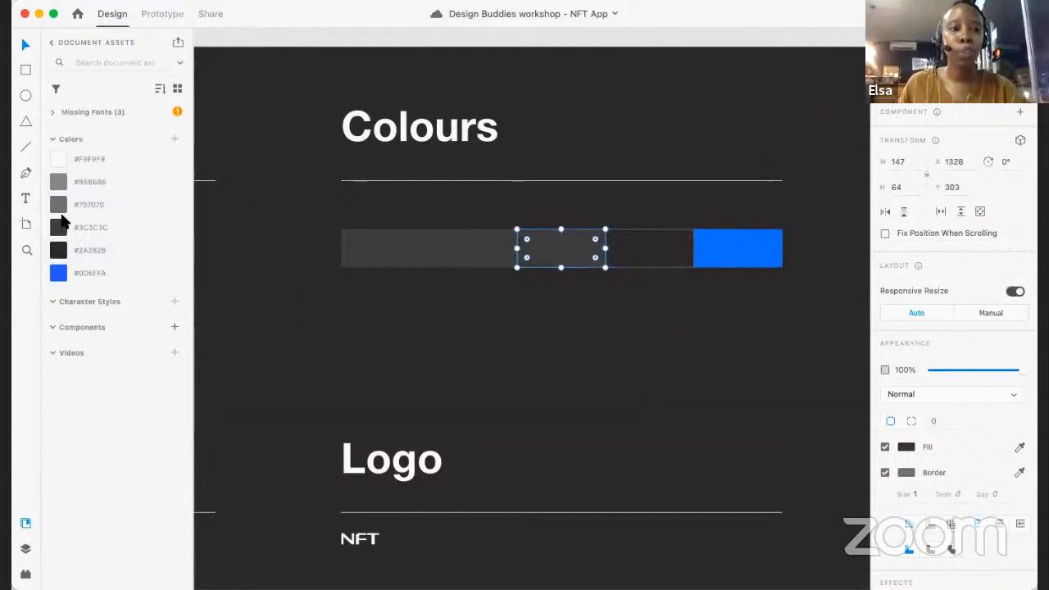
- Apply the saved #707070 to the second swatch in the Colours row and #F9F9F9 to the first swatch
click(475, 237)
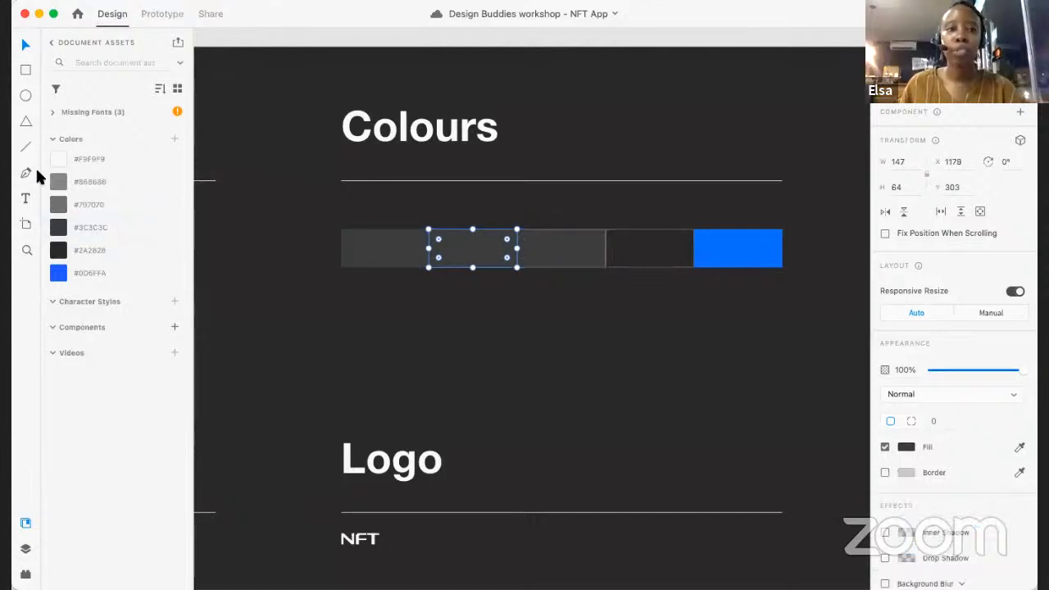
click(59, 206)
click(384, 231)
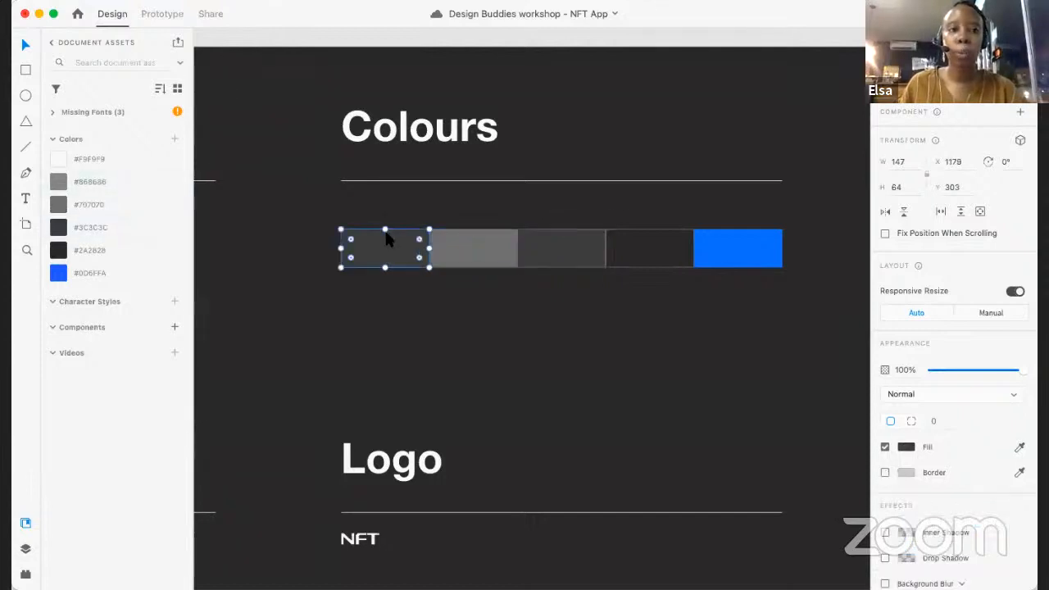
click(58, 158)
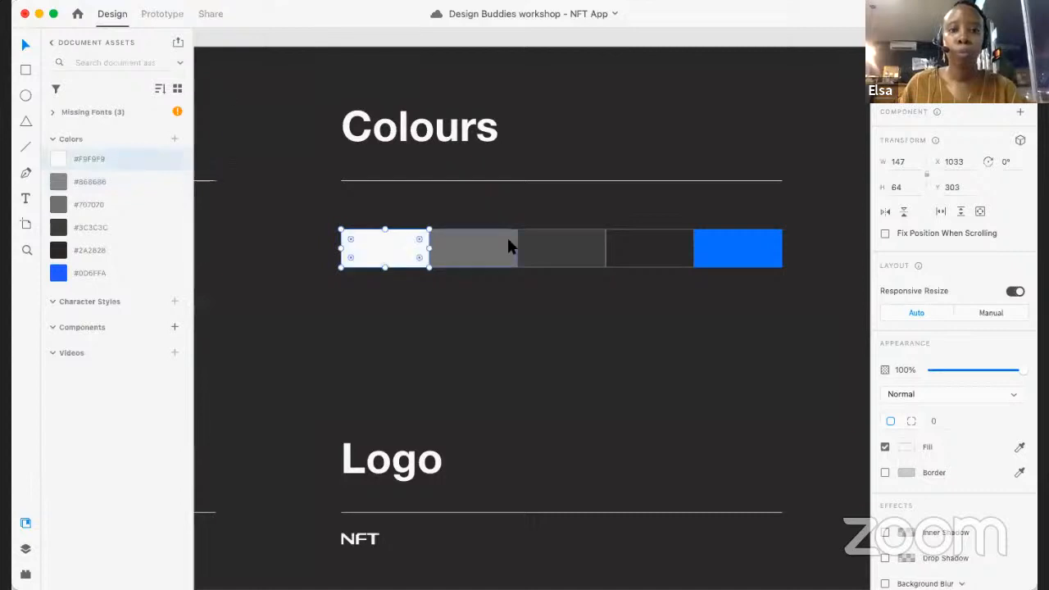
click(507, 238)
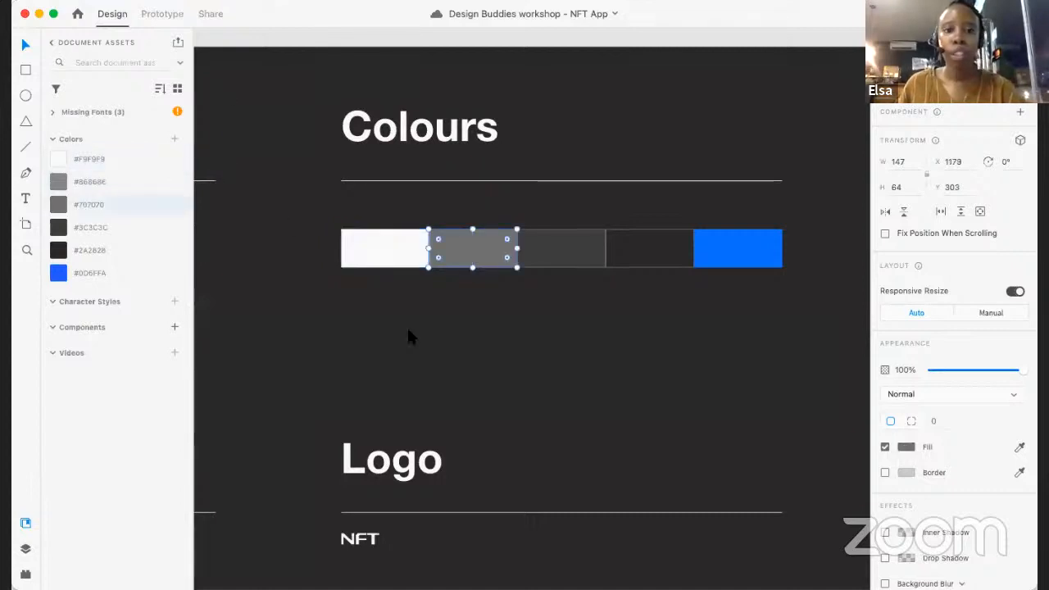
- Save the 24-point Halcom Regular sample under Headings as a character style in the document assets
scroll(408, 327, down, 5)
scroll(491, 350, up, 5)
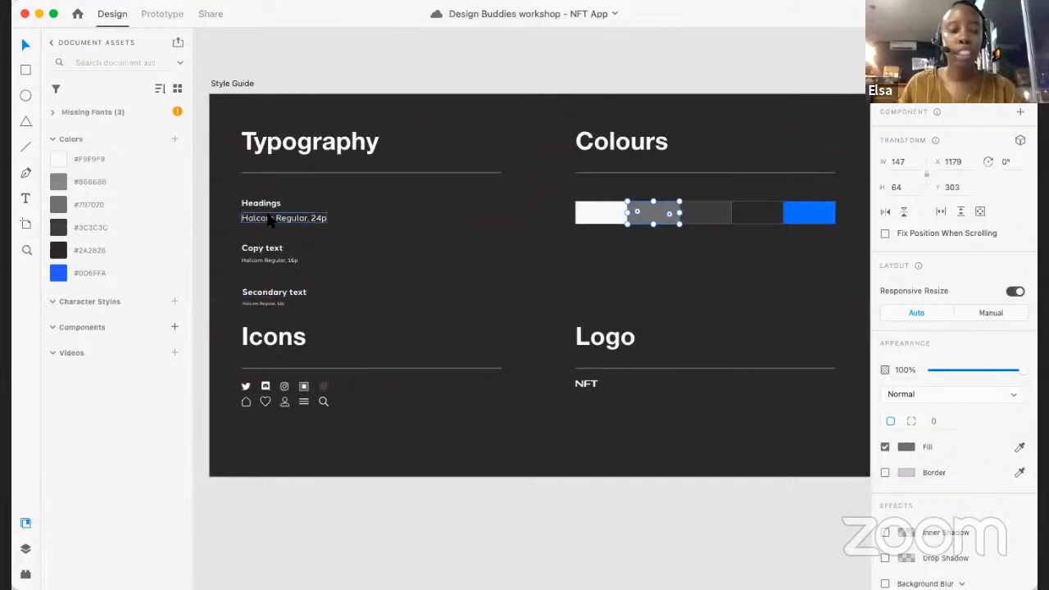
scroll(267, 218, up, 3)
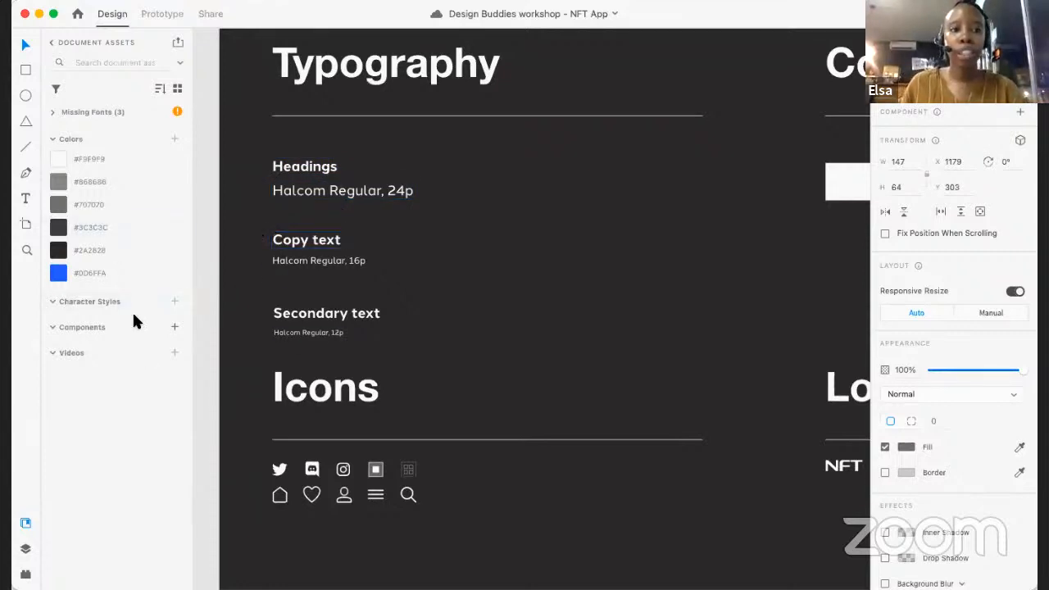
click(359, 191)
click(342, 193)
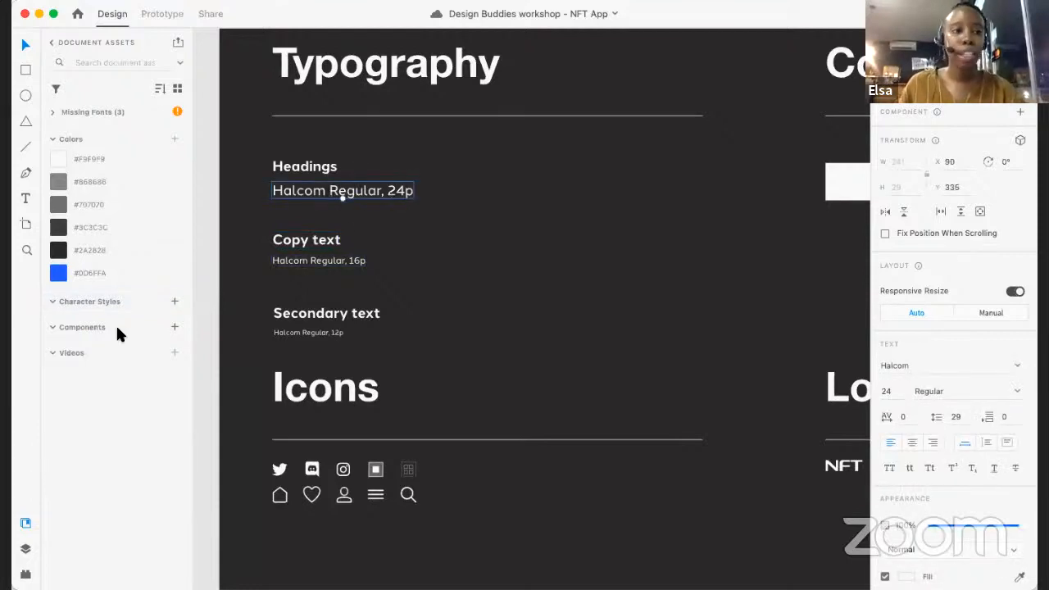
click(173, 303)
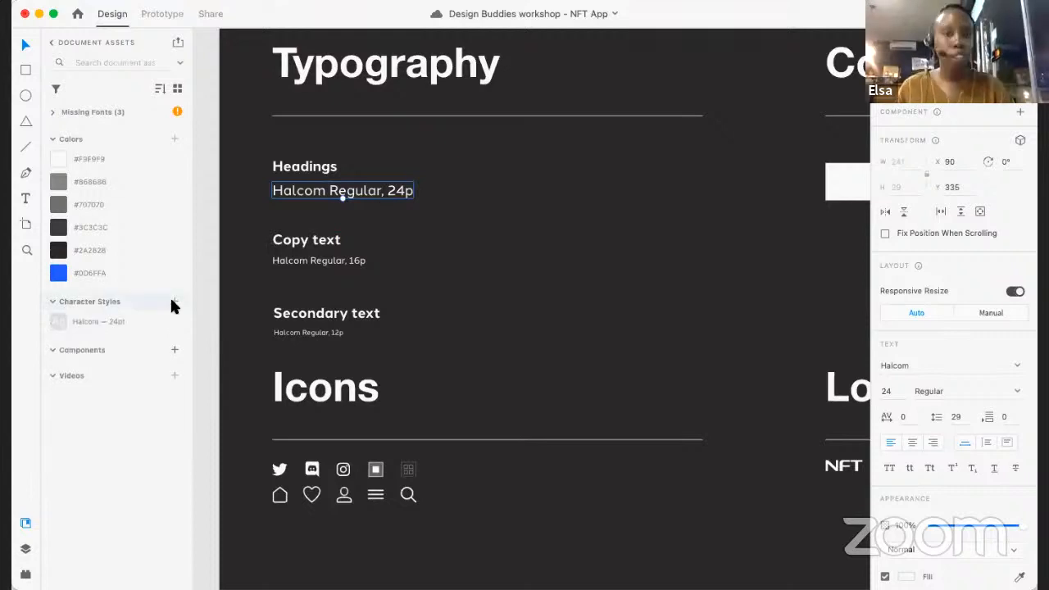
- Rename the saved 24-point character style as "Headings — 24pt"
right_click(87, 322)
click(116, 439)
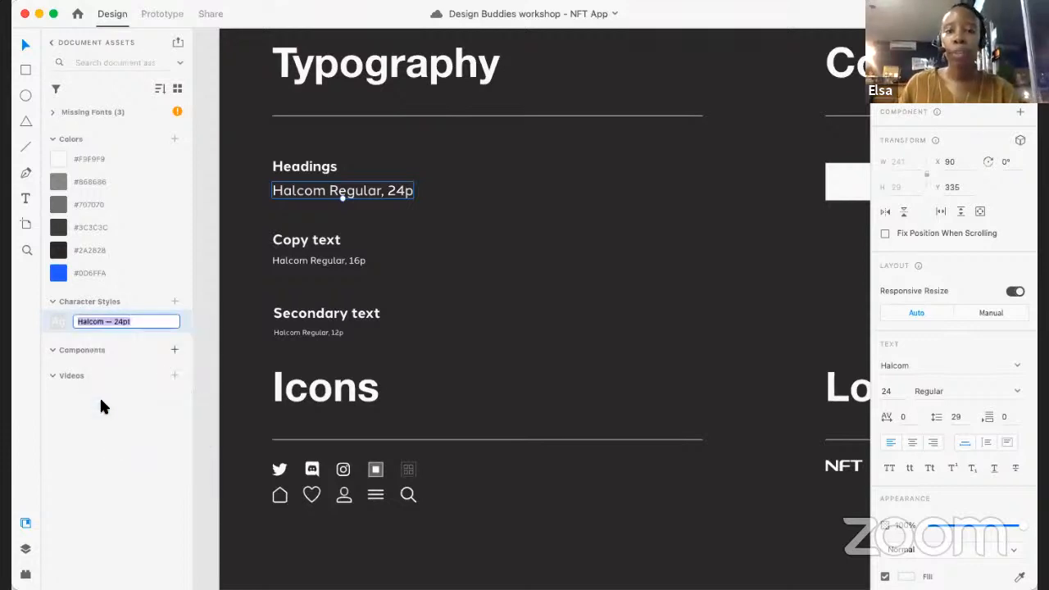
click(87, 323)
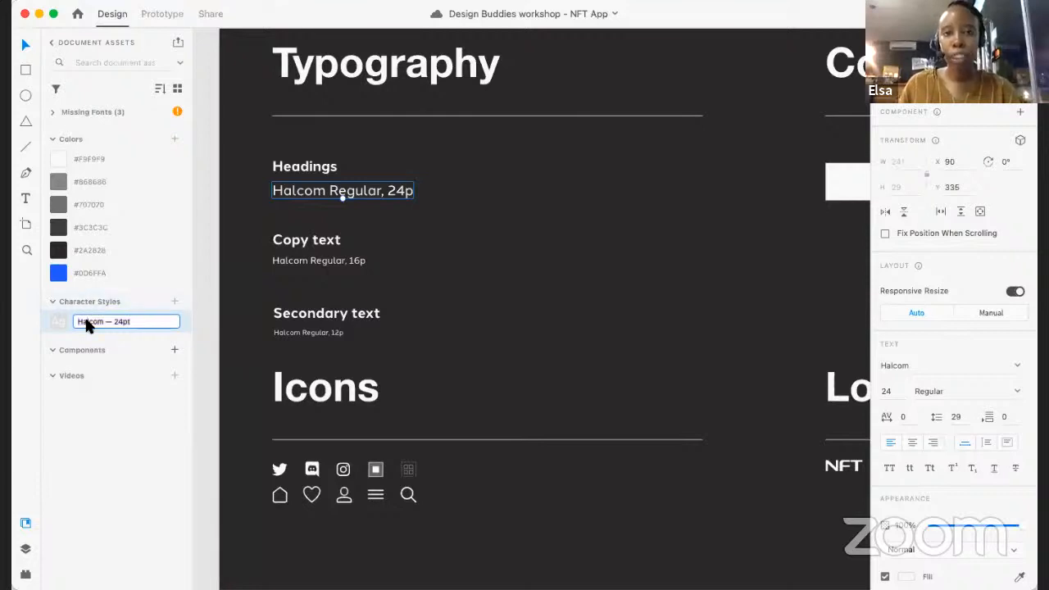
double_click(88, 323)
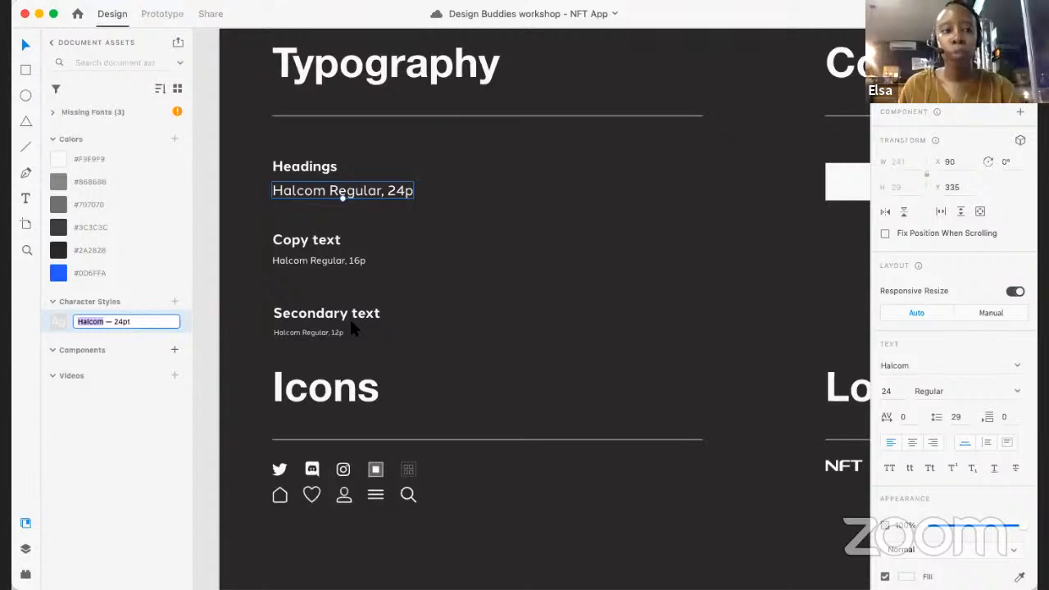
text(Headings)
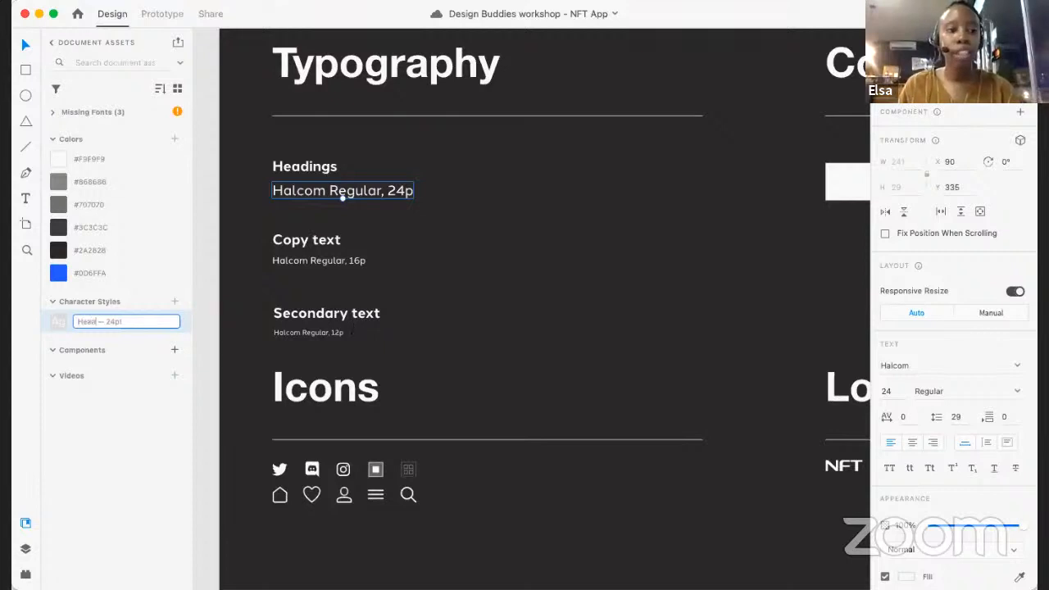
key(Return)
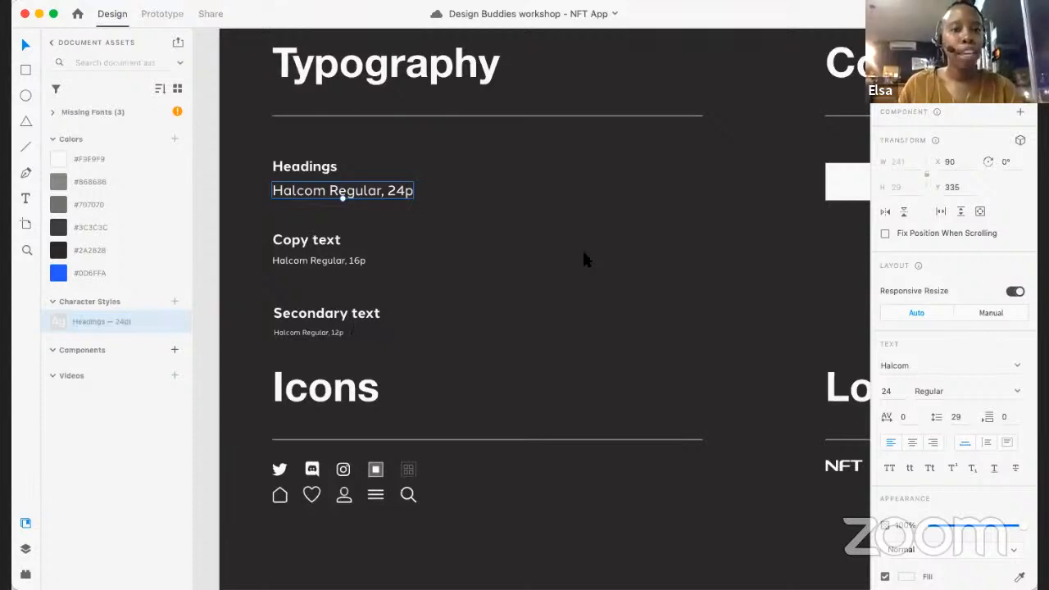
- Save the Halcom Regular sample under Copy text as a character style and name it "Copy — 16pt"
click(336, 260)
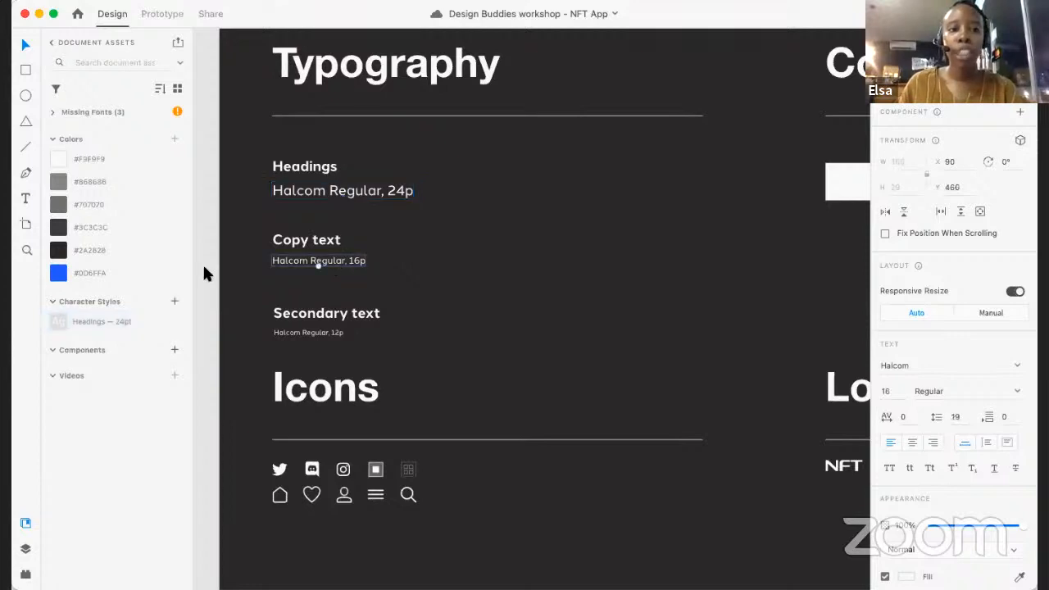
click(174, 302)
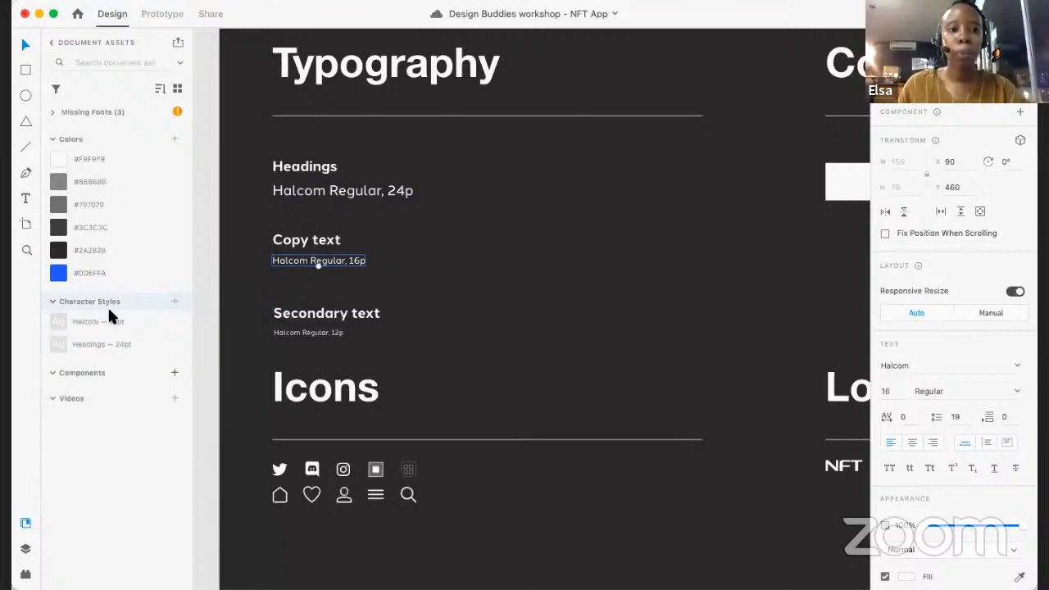
right_click(84, 320)
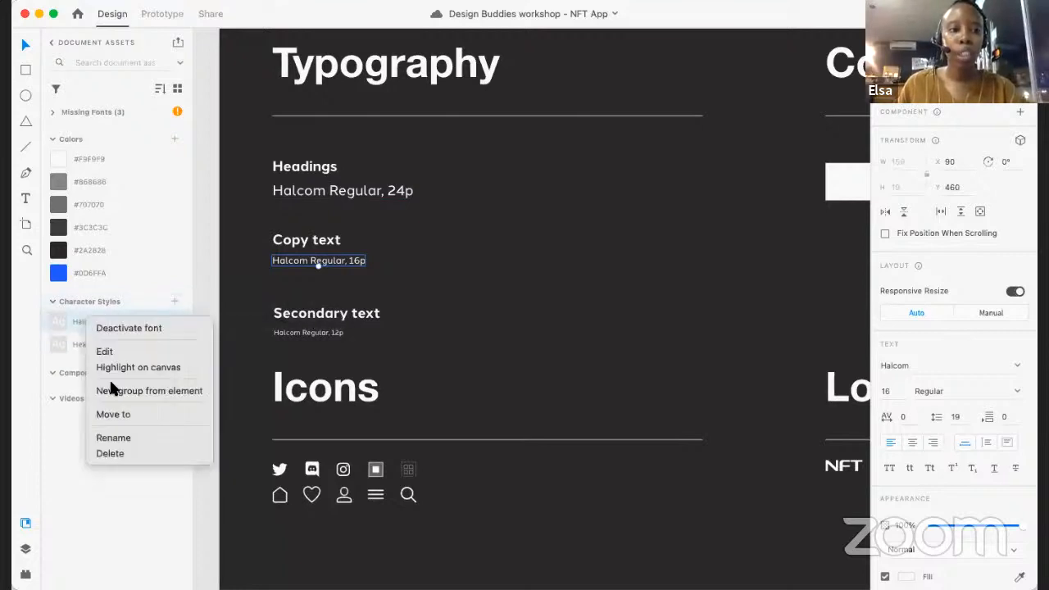
click(114, 438)
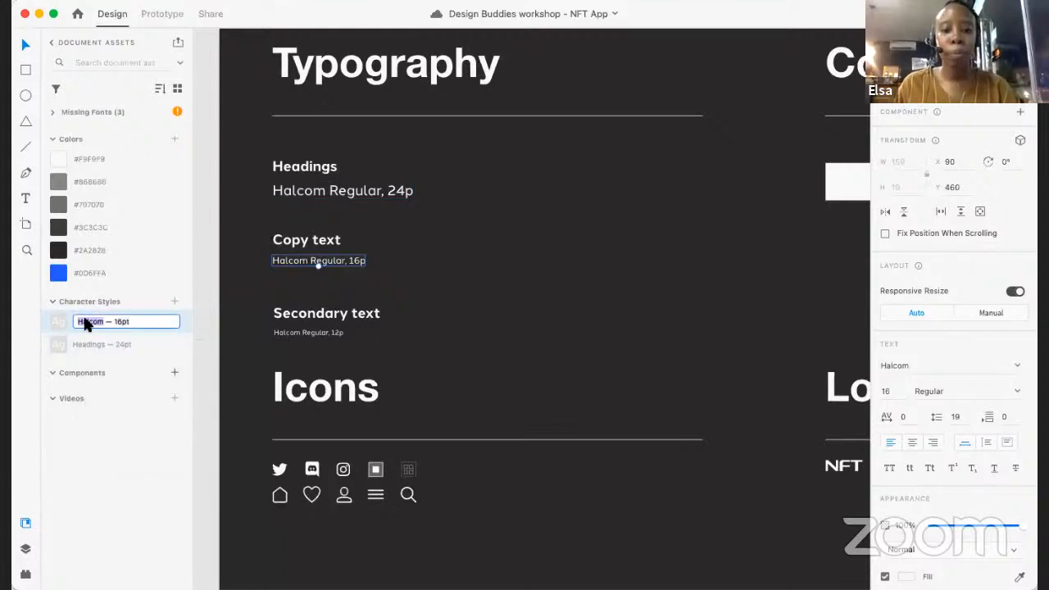
text(Copy)
key(Return)
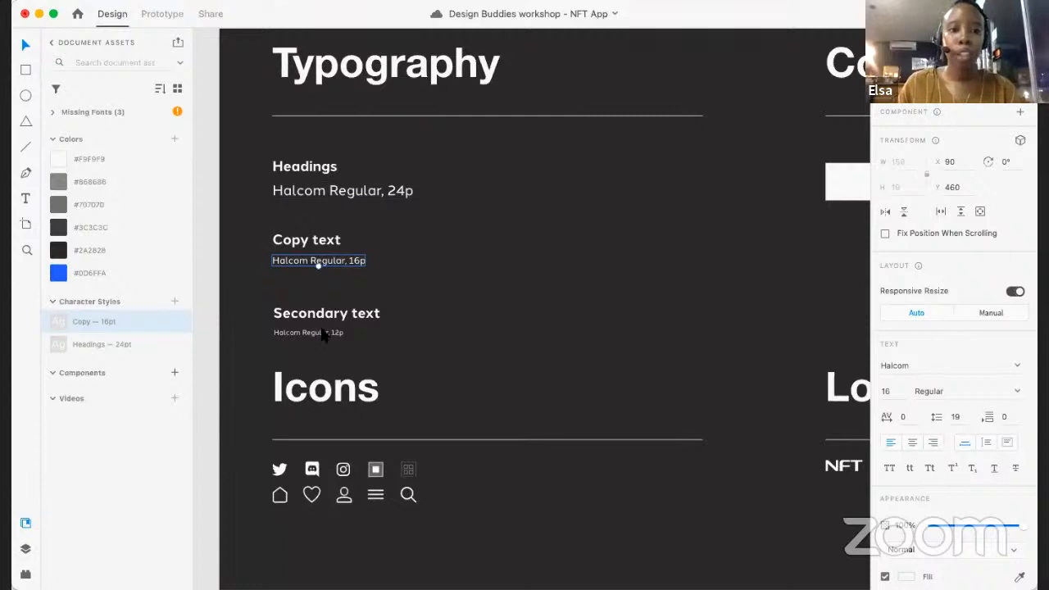
- Save the Halcom Regular sample under Secondary text as a character style and name it "Secondary — 12pt"
click(324, 335)
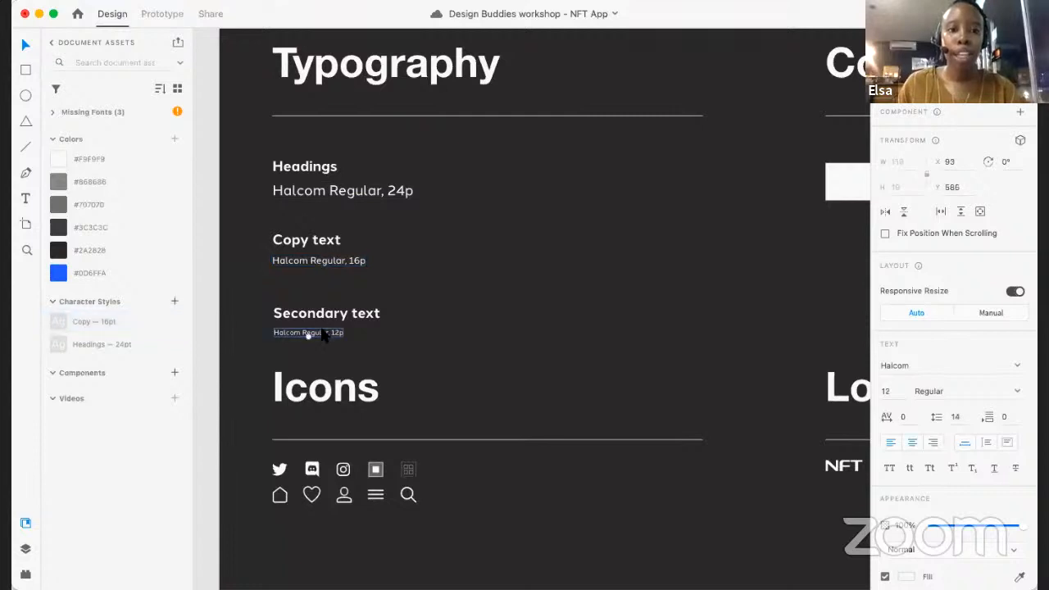
click(174, 301)
right_click(78, 320)
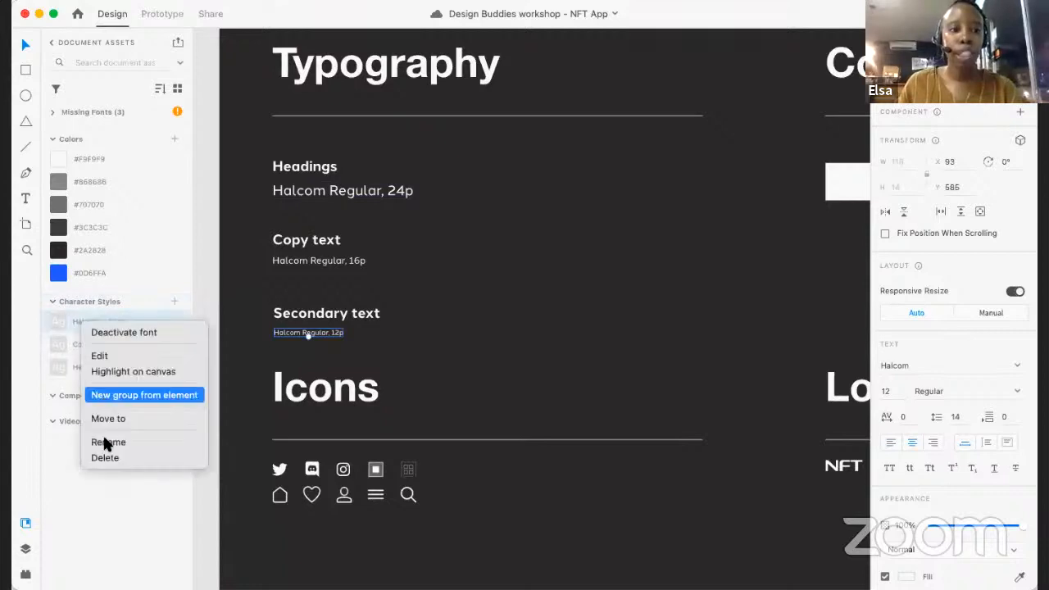
click(105, 440)
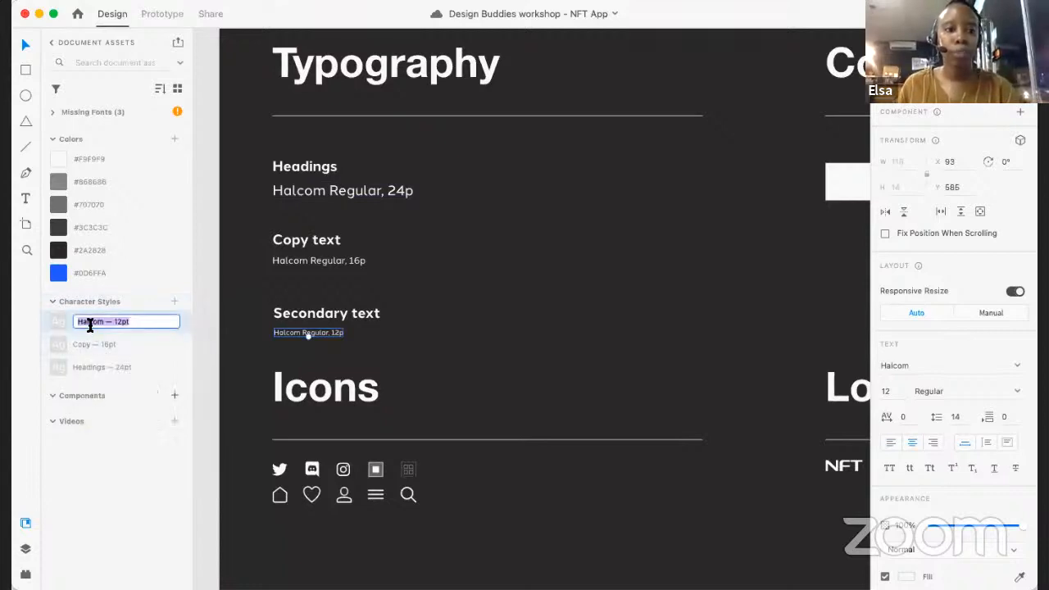
double_click(90, 323)
text(Secondary)
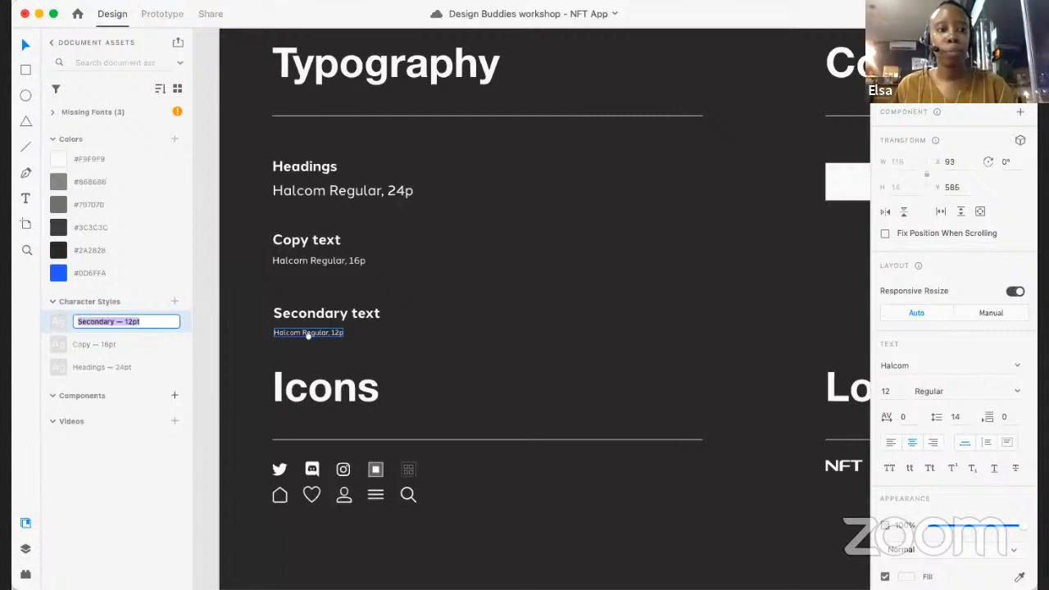
key(Return)
- Review the Style Guide artboard and examine the NFT logo in its Logo section up close
scroll(538, 369, down, 5)
scroll(537, 369, down, 1)
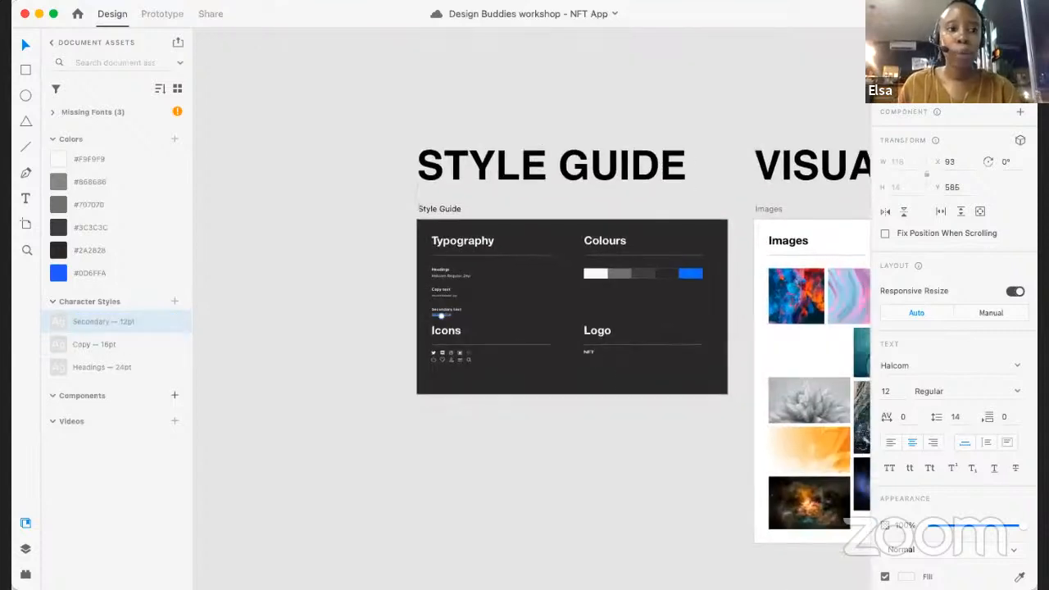
scroll(538, 369, up, 2)
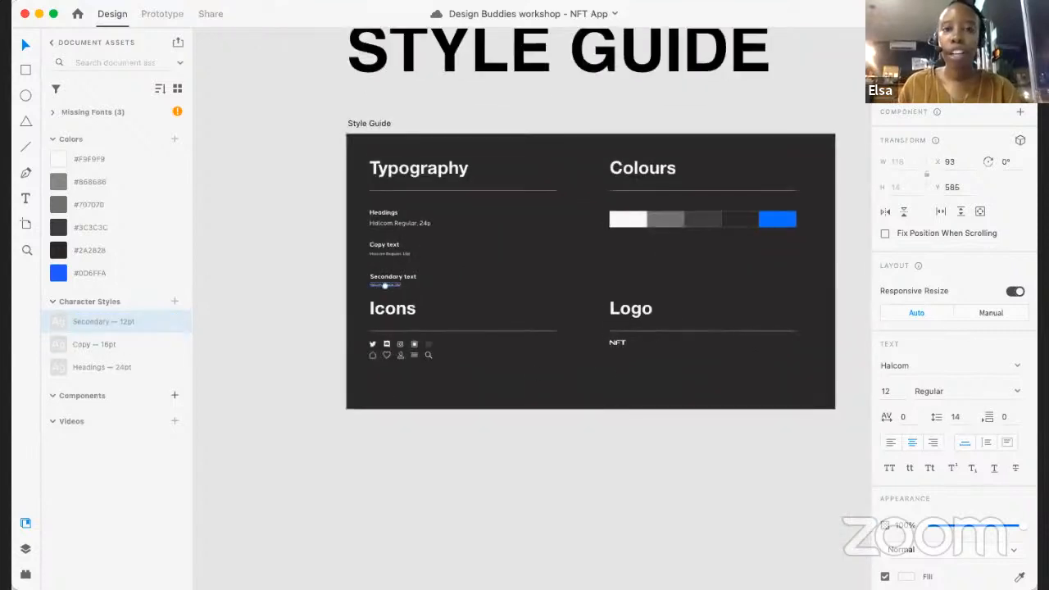
scroll(664, 360, up, 3)
click(662, 354)
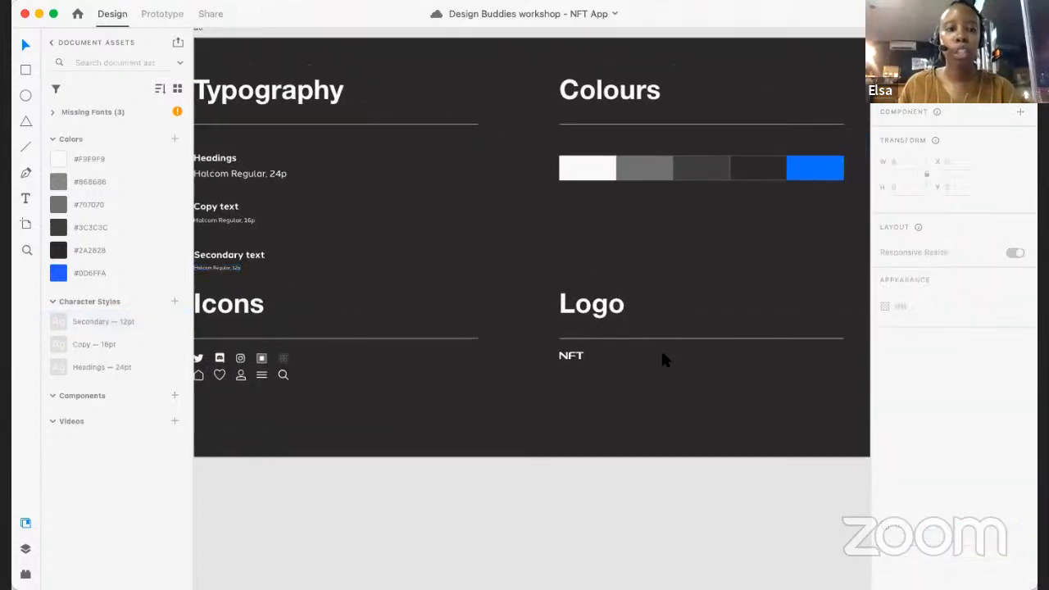
scroll(573, 367, up, 3)
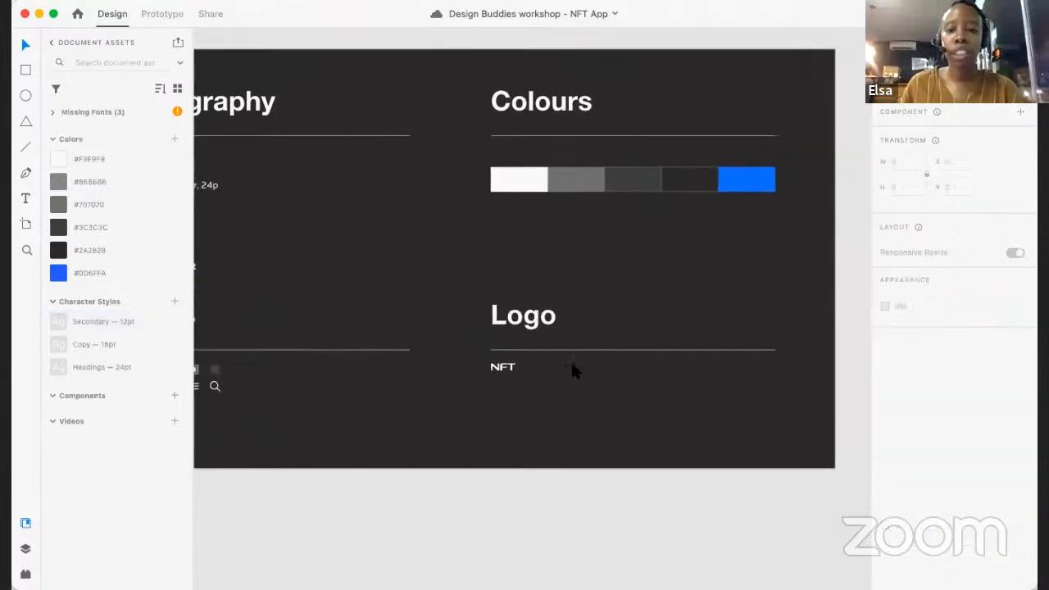
scroll(572, 369, right, 2)
scroll(572, 369, up, 1)
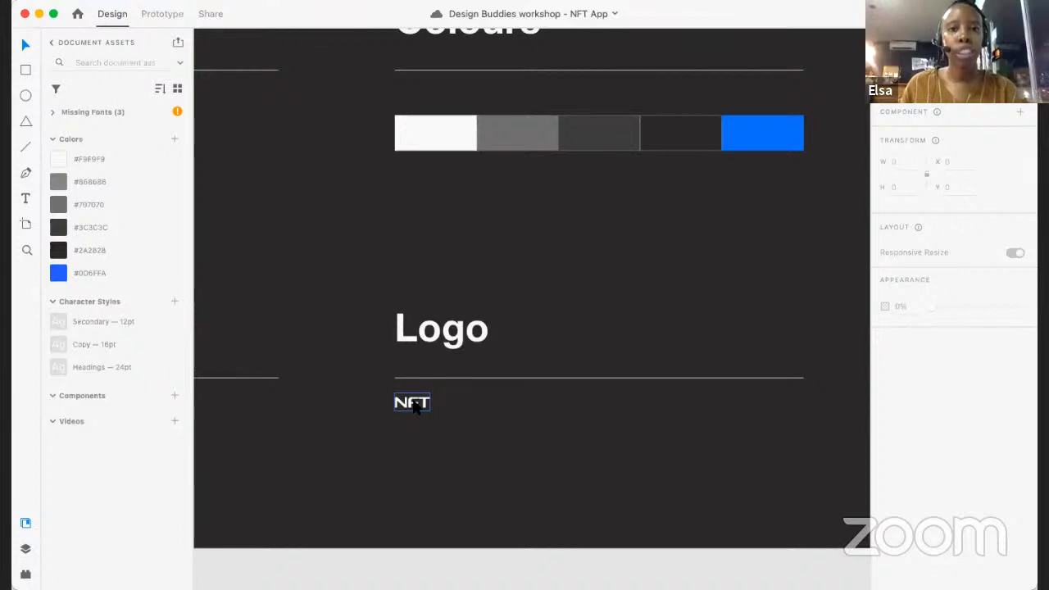
scroll(416, 408, down, 3)
scroll(414, 407, down, 2)
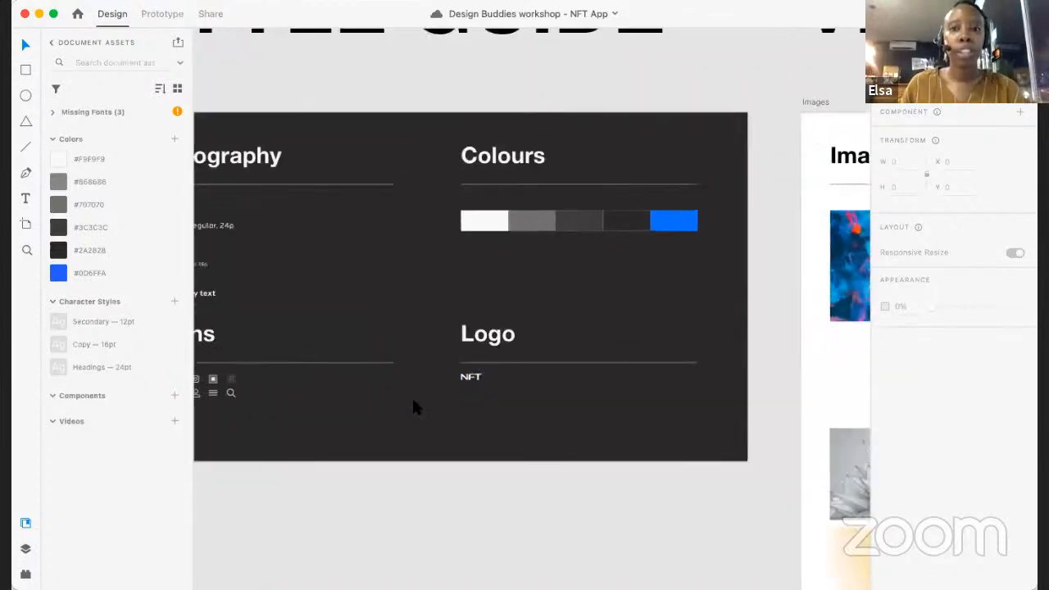
- Save the NFT logo in the style guide's Logo section as a reusable component
scroll(564, 402, up, 2)
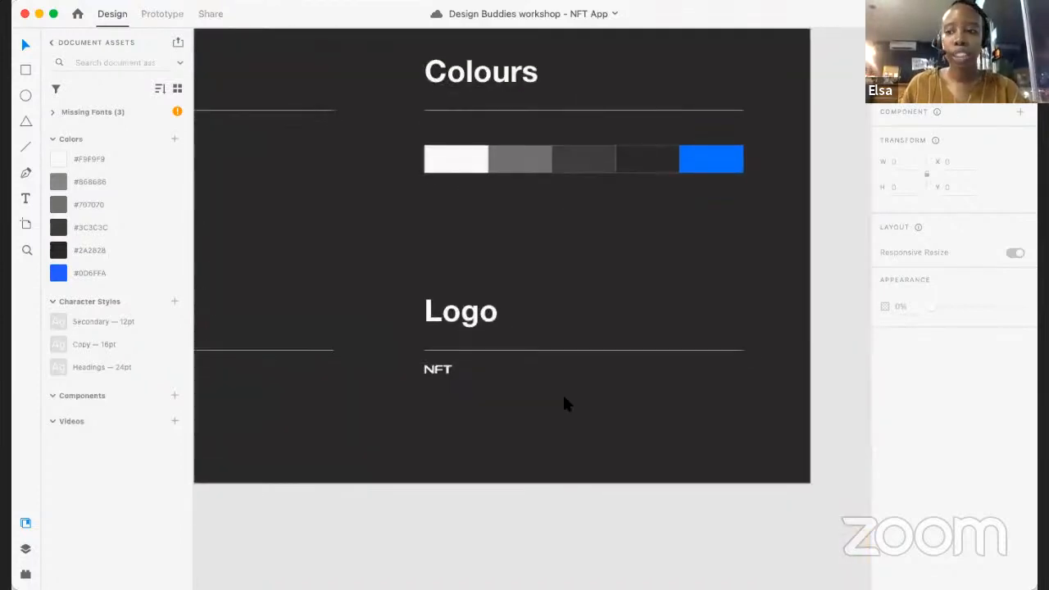
scroll(564, 402, up, 2)
click(369, 352)
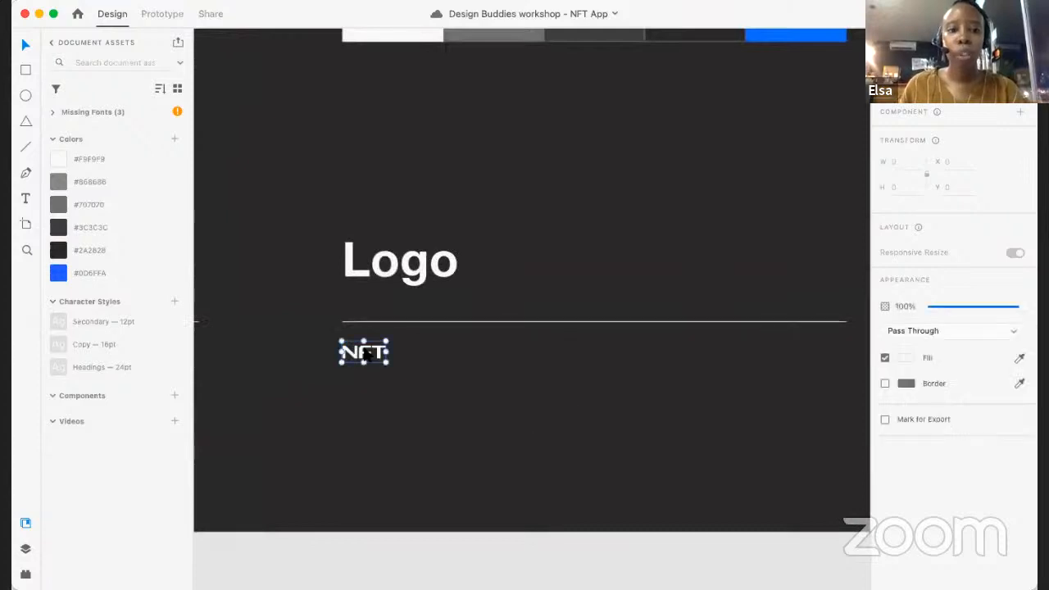
scroll(367, 354, up, 2)
scroll(366, 354, down, 3)
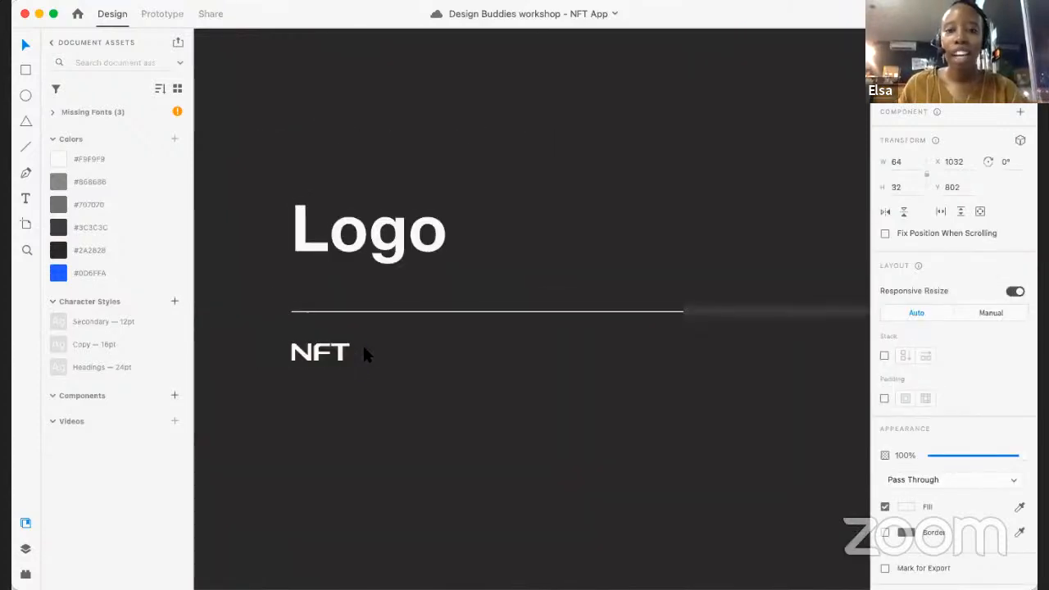
scroll(366, 353, down, 2)
scroll(365, 347, up, 2)
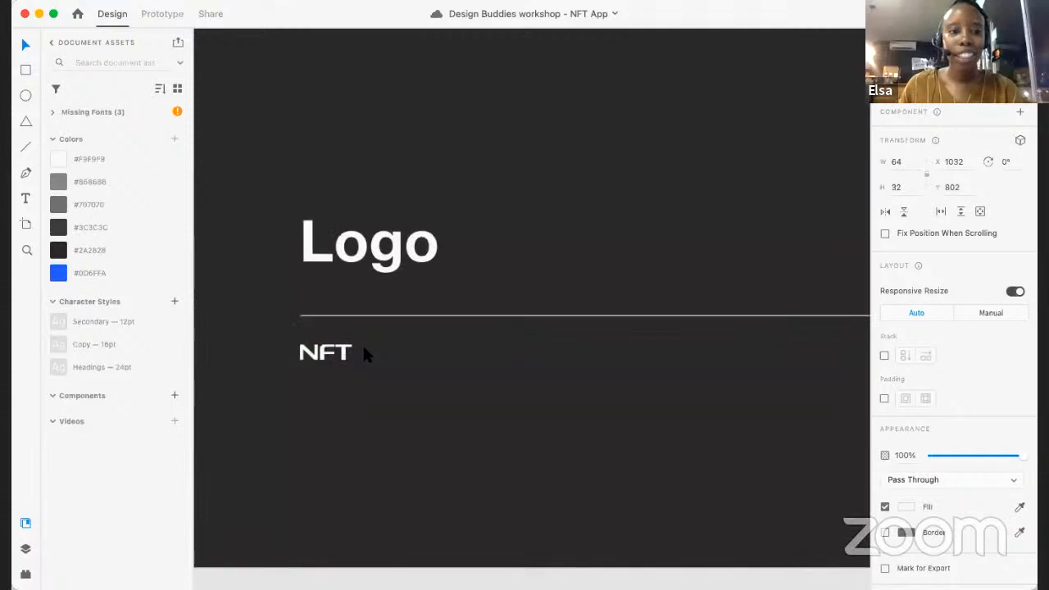
scroll(365, 348, down, 3)
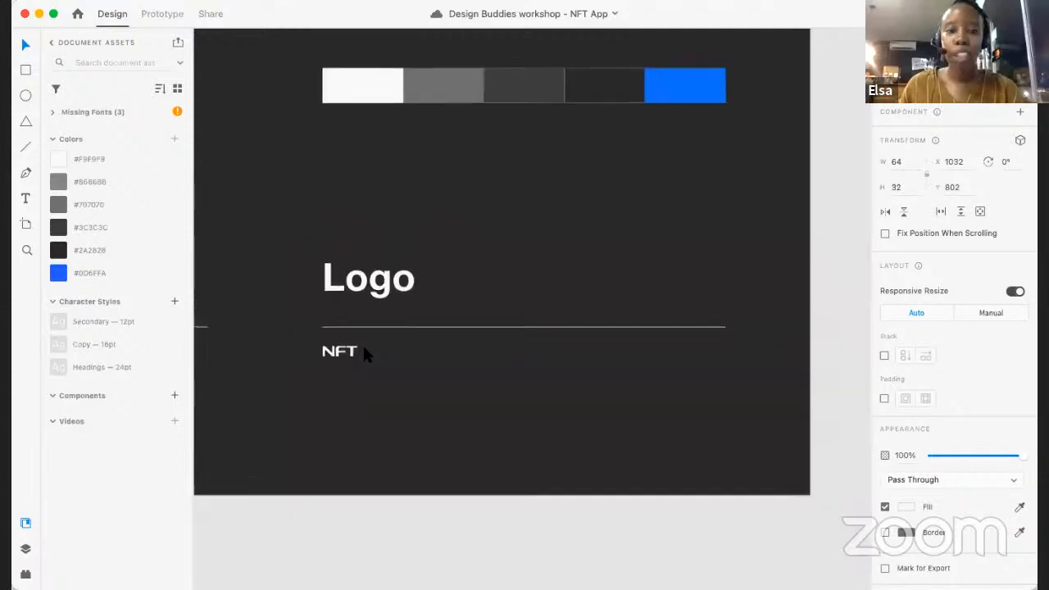
click(175, 395)
- Save the Twitter icon in the style guide's Icons section as a component
scroll(309, 379, left, 3)
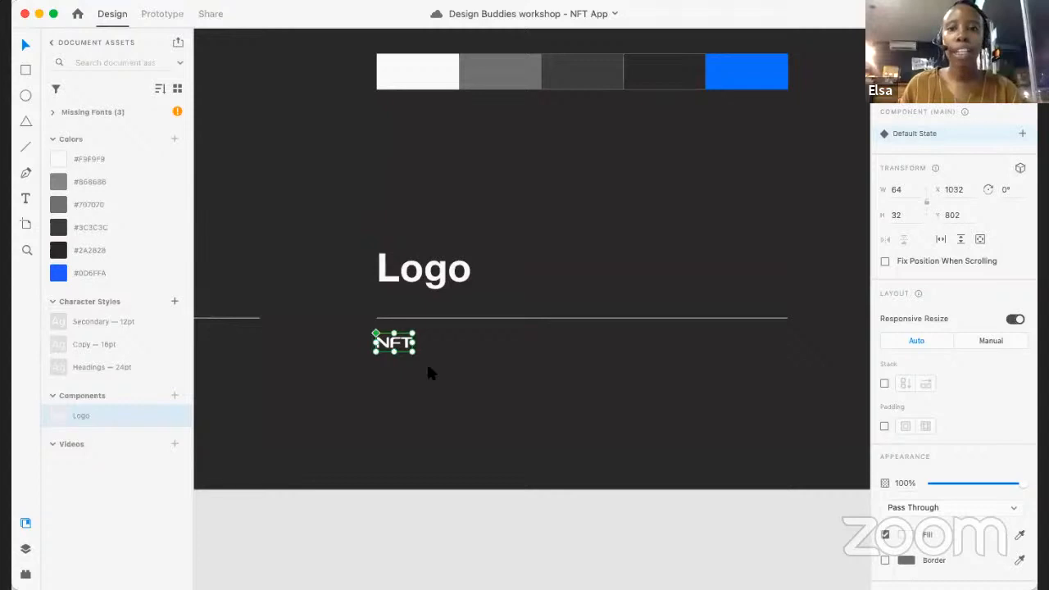
scroll(432, 373, up, 2)
scroll(432, 373, left, 10)
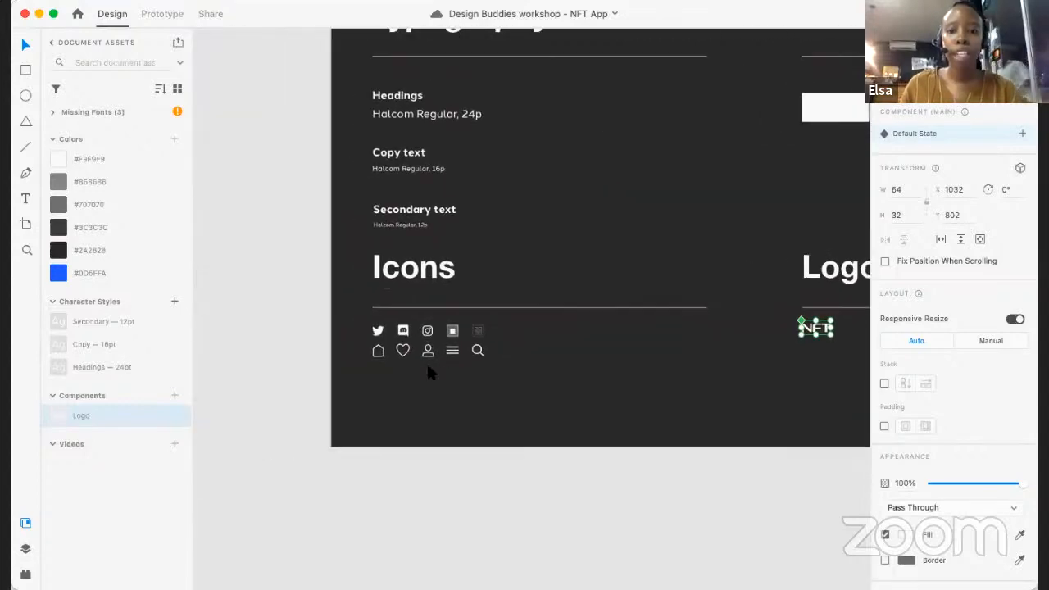
scroll(366, 329, up, 3)
click(391, 337)
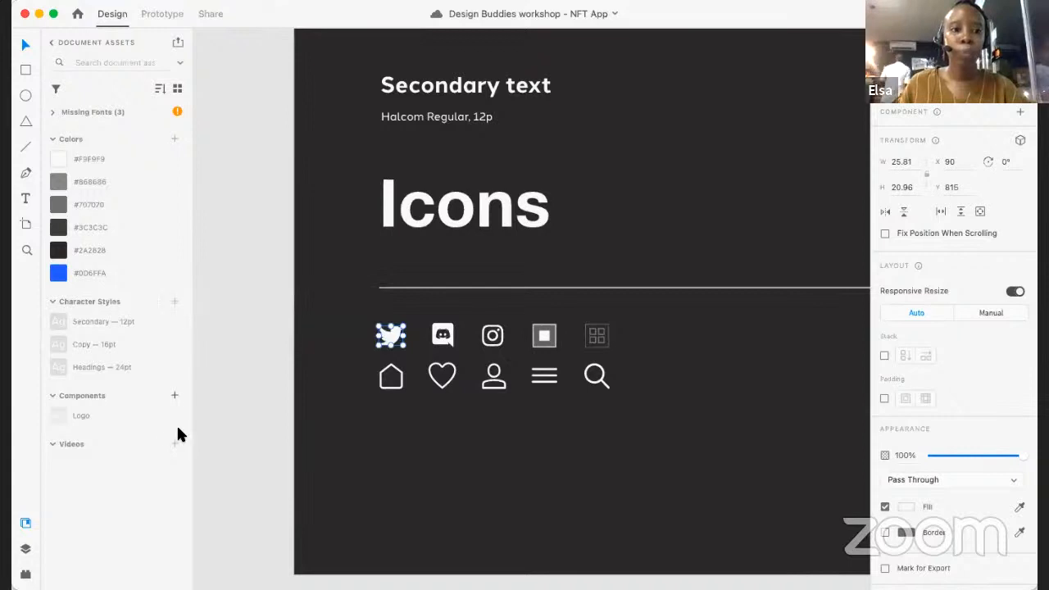
click(174, 395)
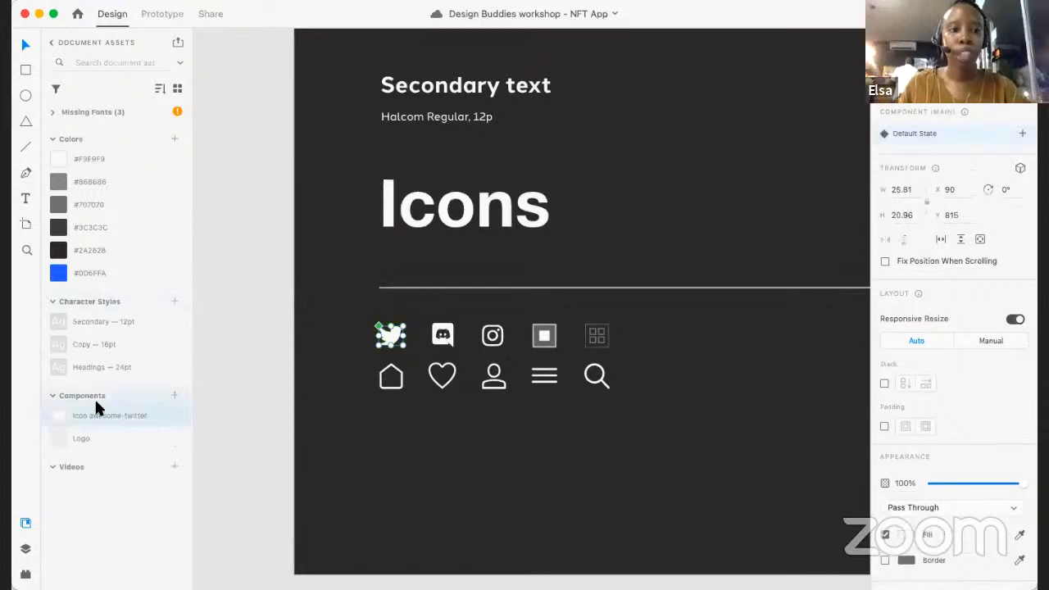
click(147, 418)
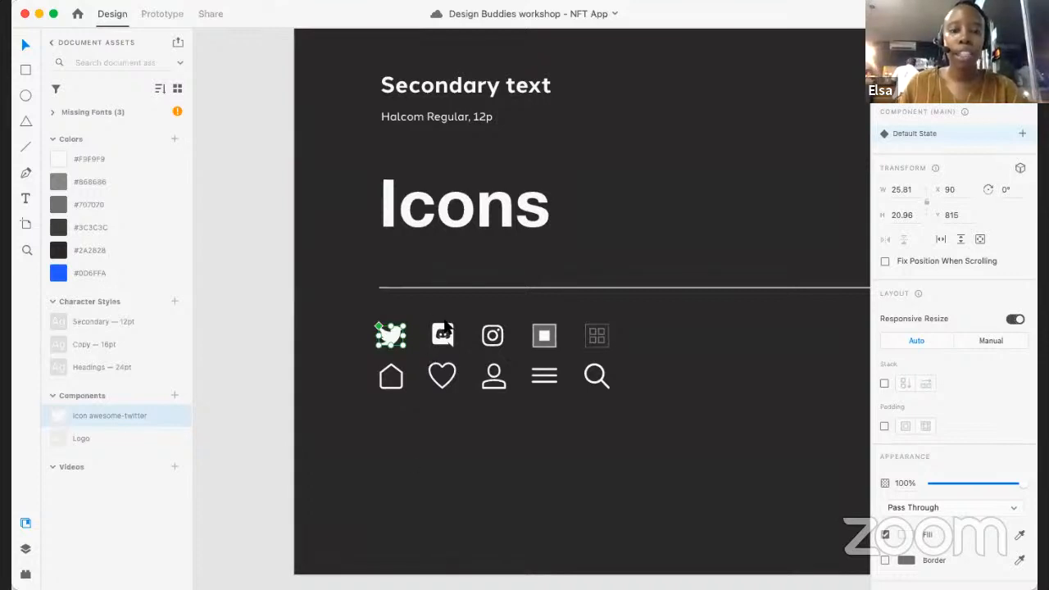
scroll(444, 320, up, 3)
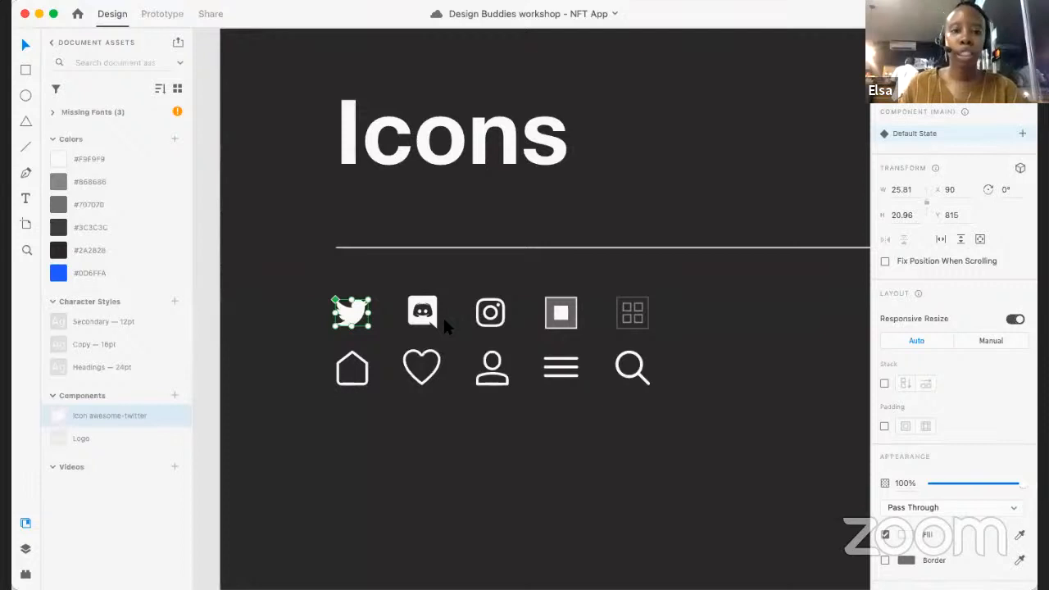
click(433, 312)
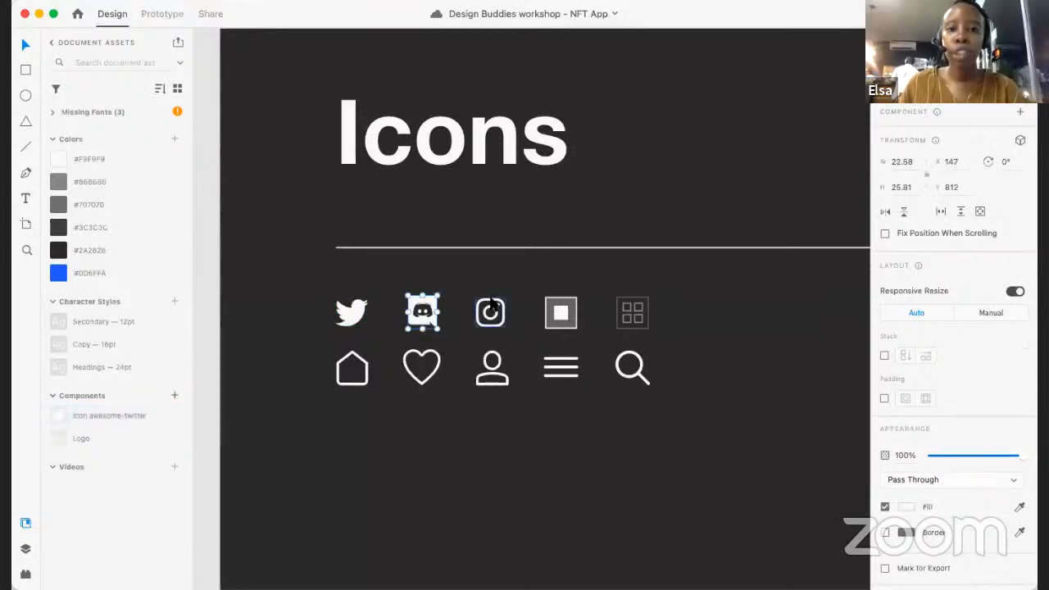
shift+click(490, 310)
shift+click(561, 312)
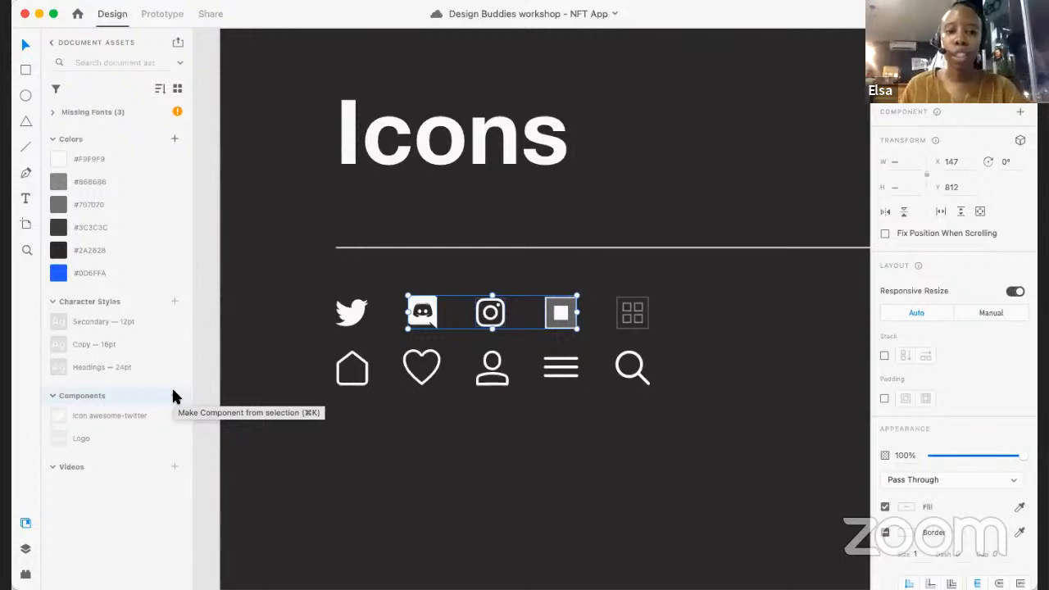
- Save the Discord icon and the Instagram icon as two separate components
click(447, 304)
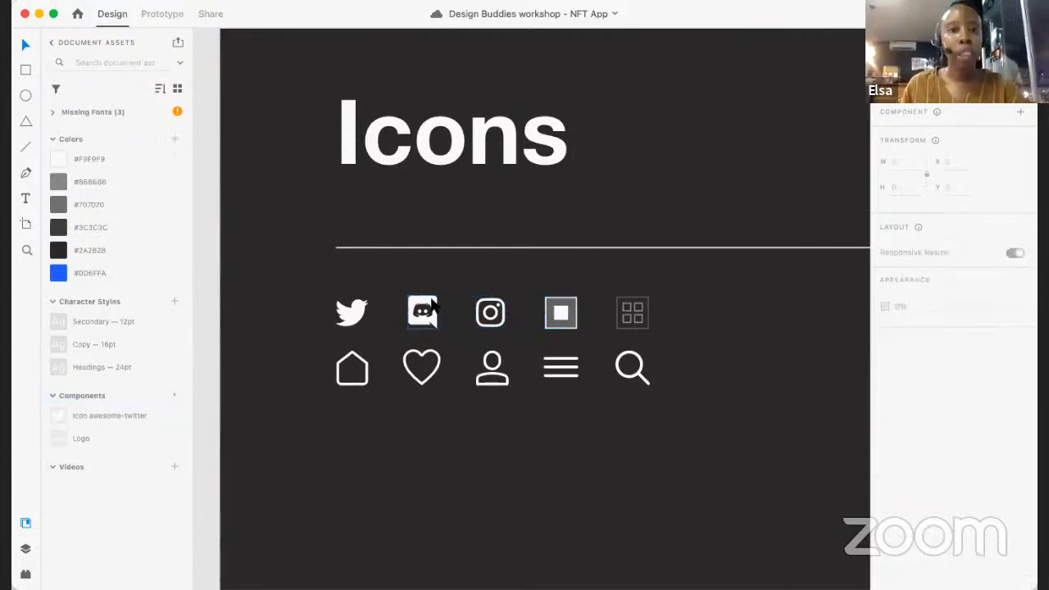
click(174, 395)
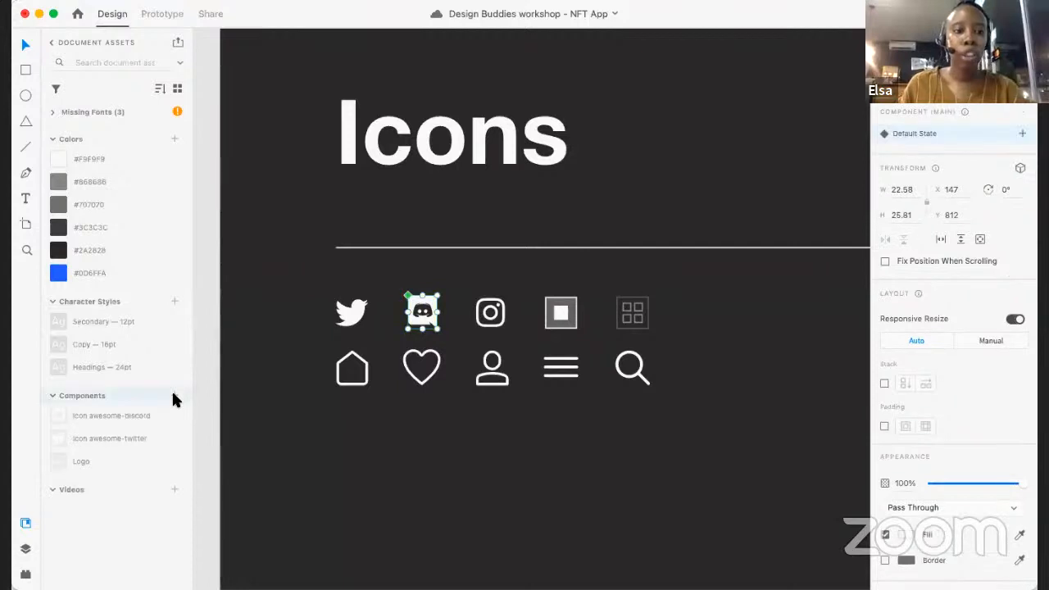
click(469, 304)
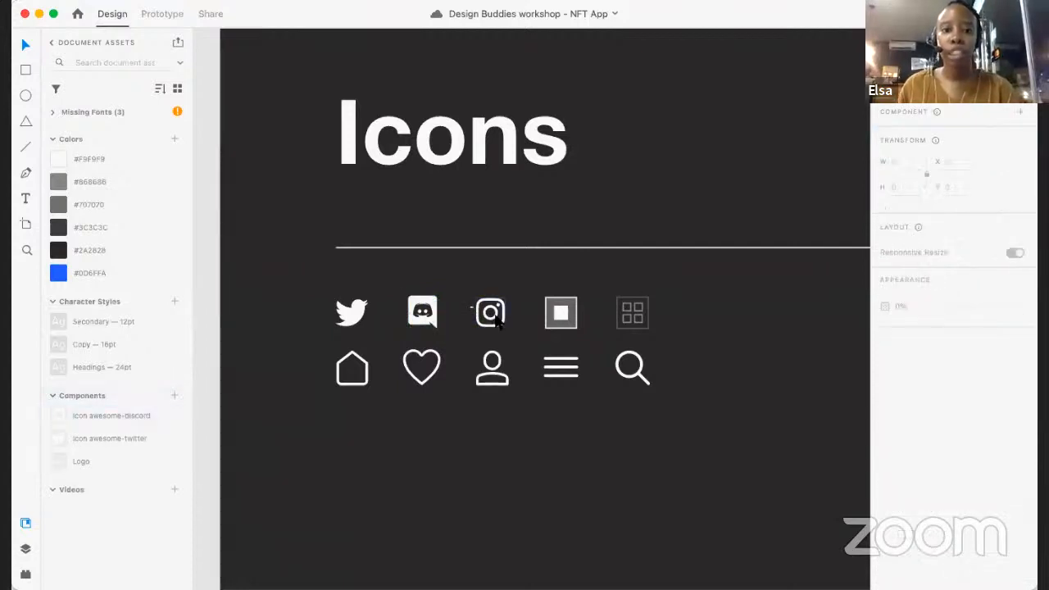
click(496, 320)
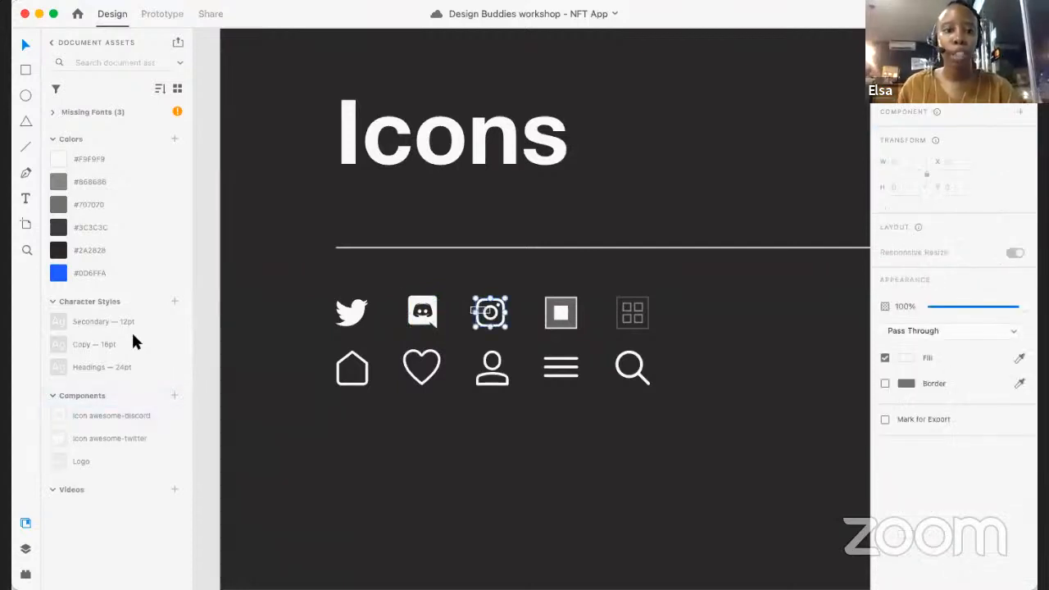
click(174, 395)
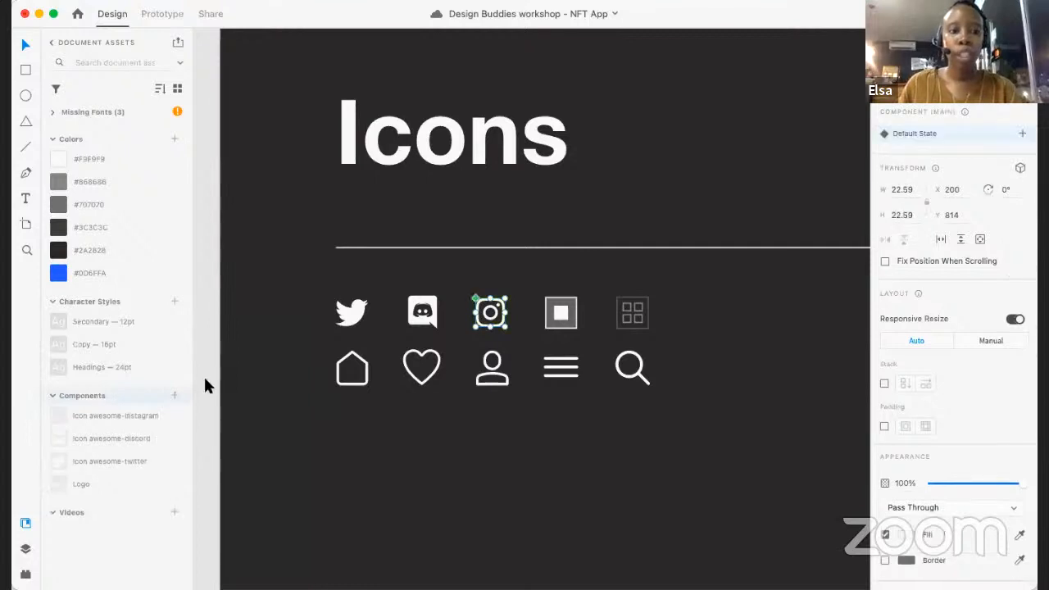
- Save the single-square view icon and the four-square grid view icon as two separate components
click(572, 323)
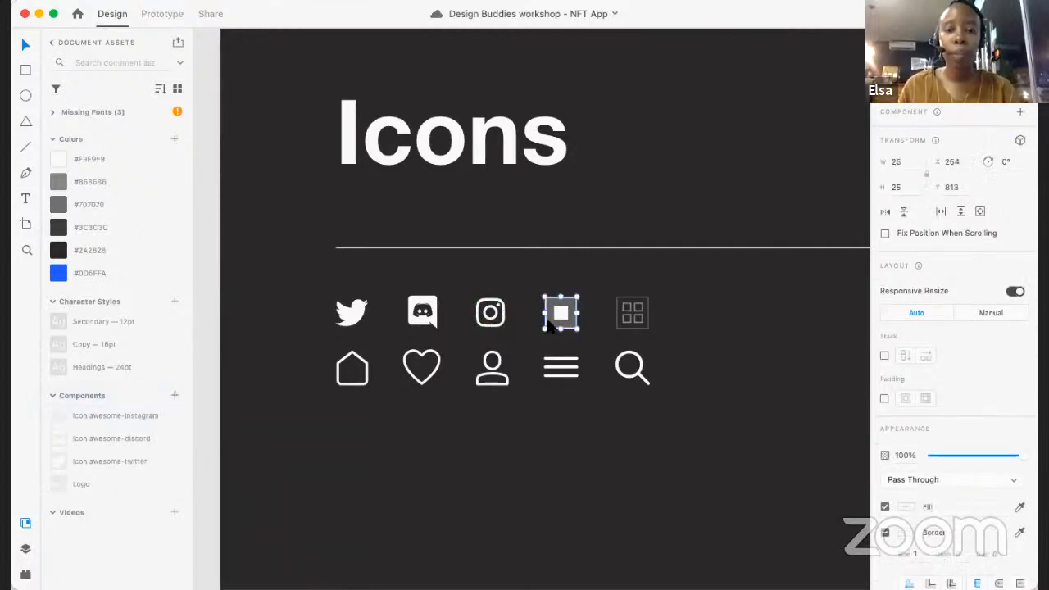
click(175, 395)
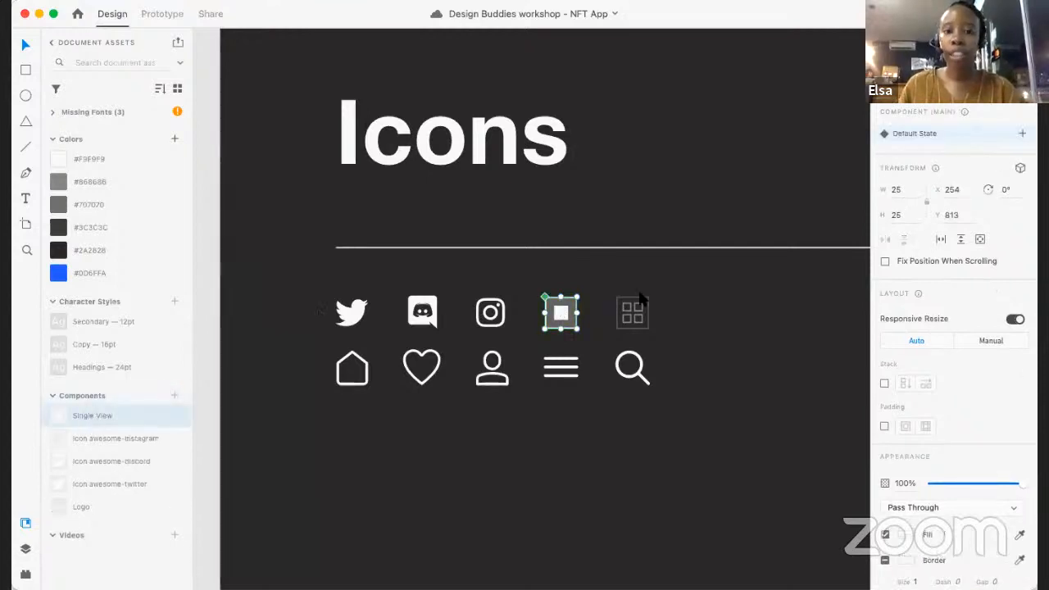
click(614, 289)
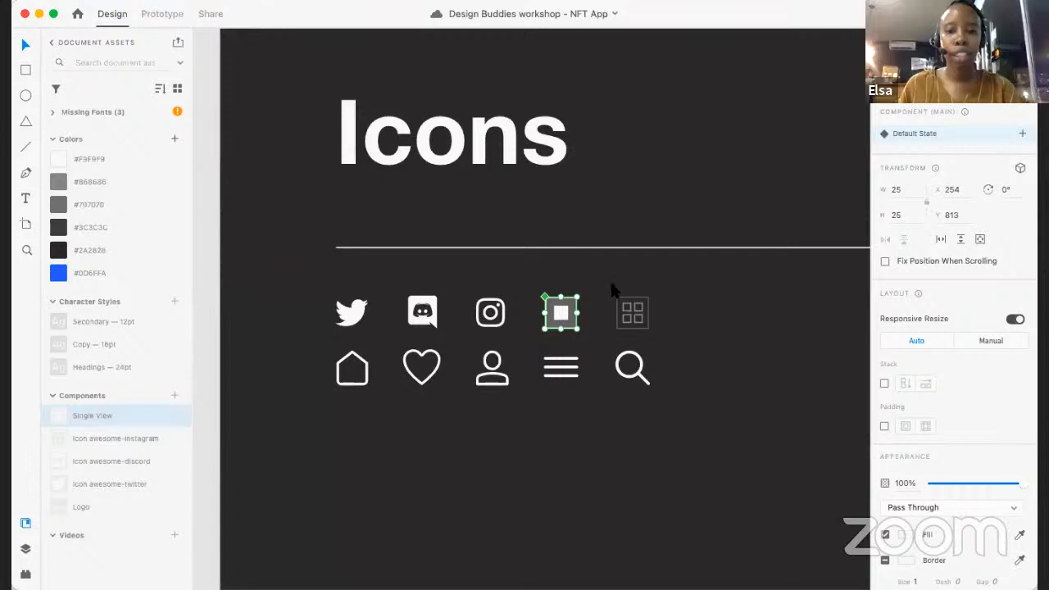
click(648, 328)
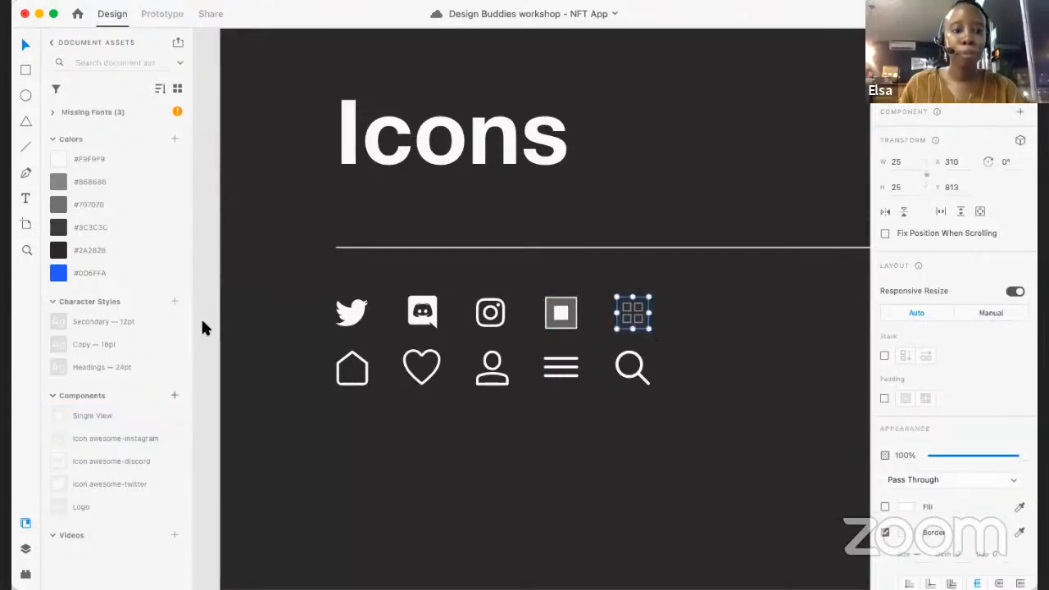
- Save the house icon and the heart icon in the second row as two separate components
click(352, 369)
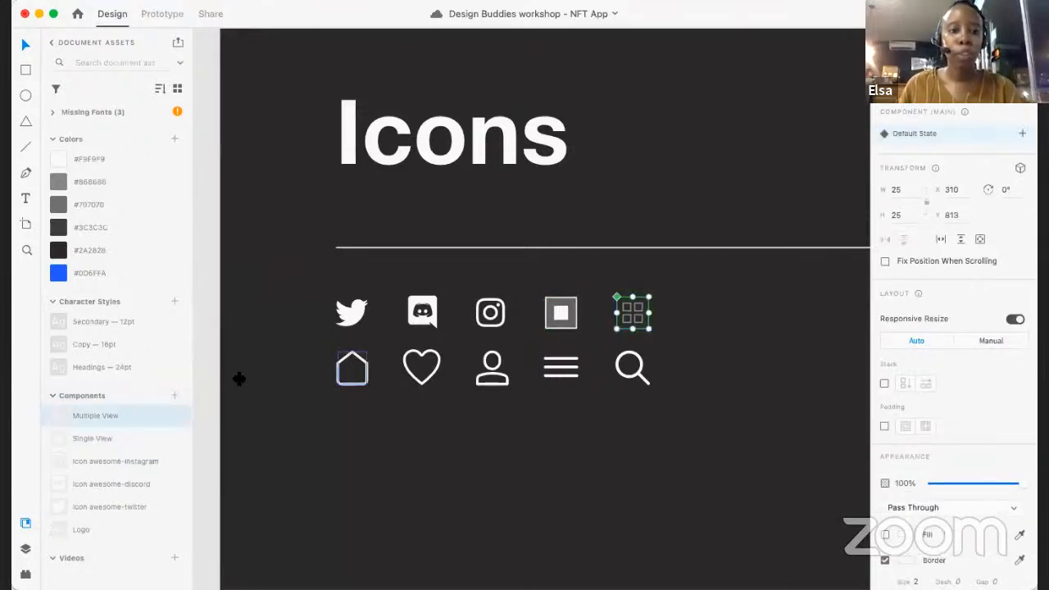
click(174, 396)
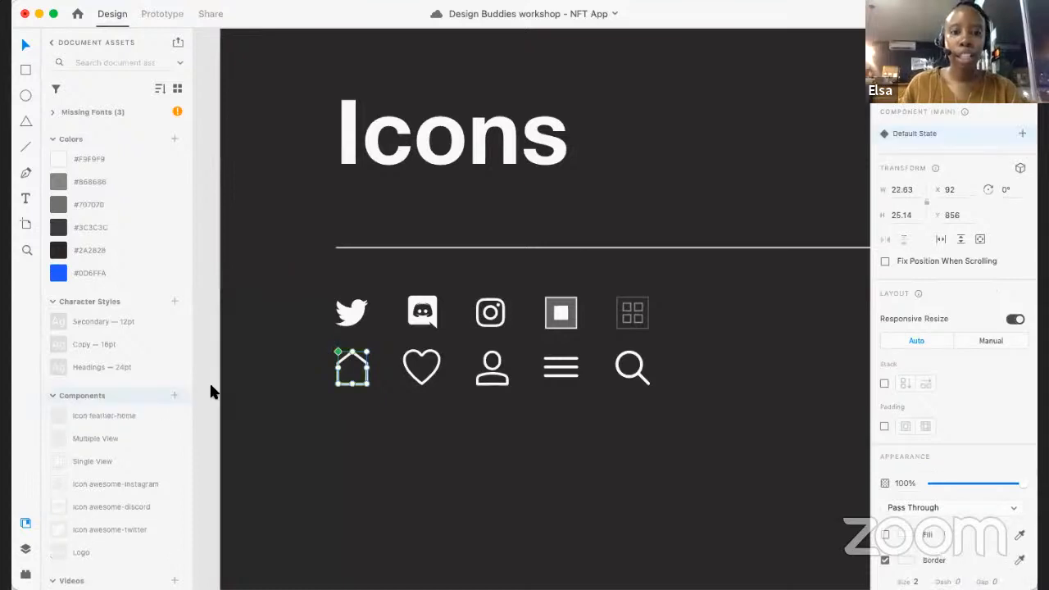
click(419, 387)
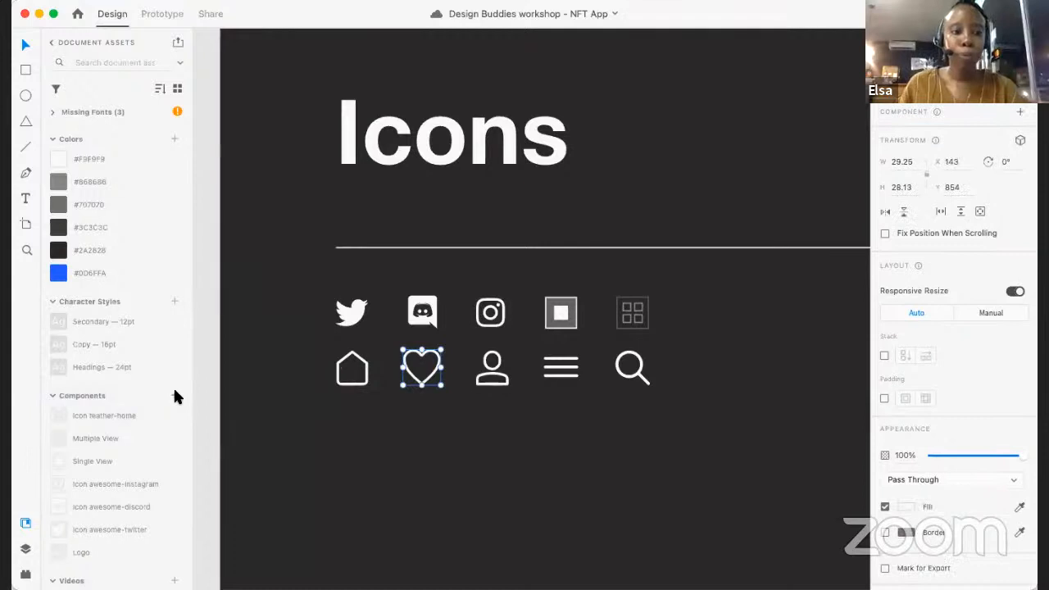
- Save the person icon as a component and rename it "User"
click(492, 373)
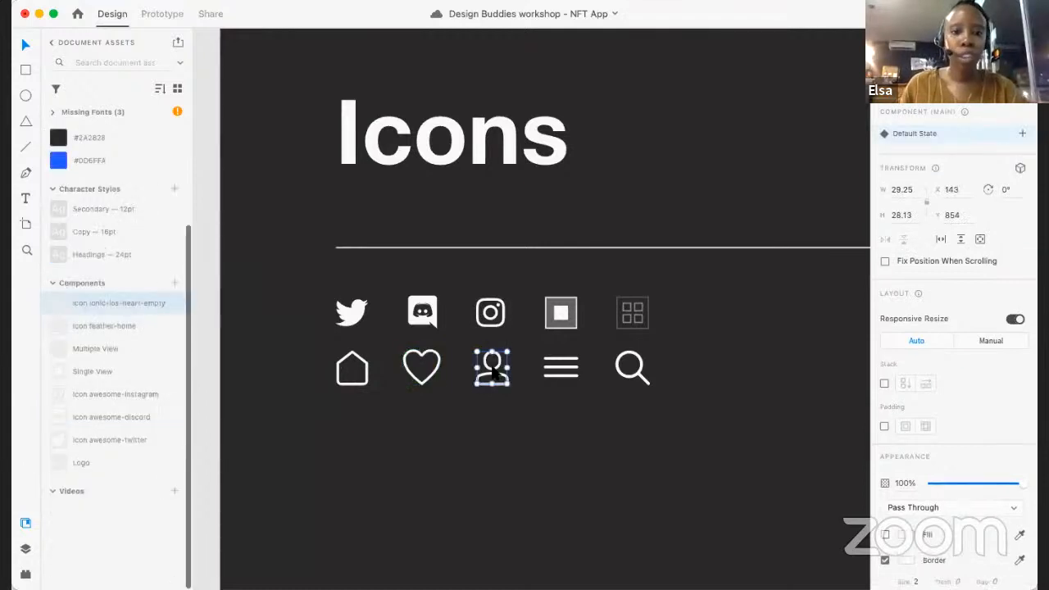
scroll(120, 201, up, 5)
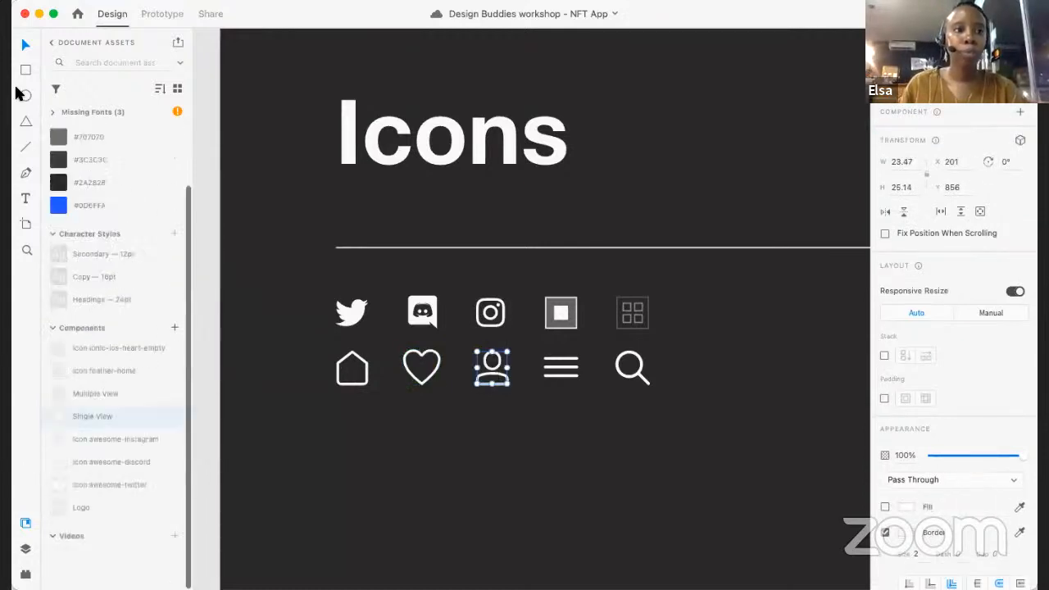
key(super+k)
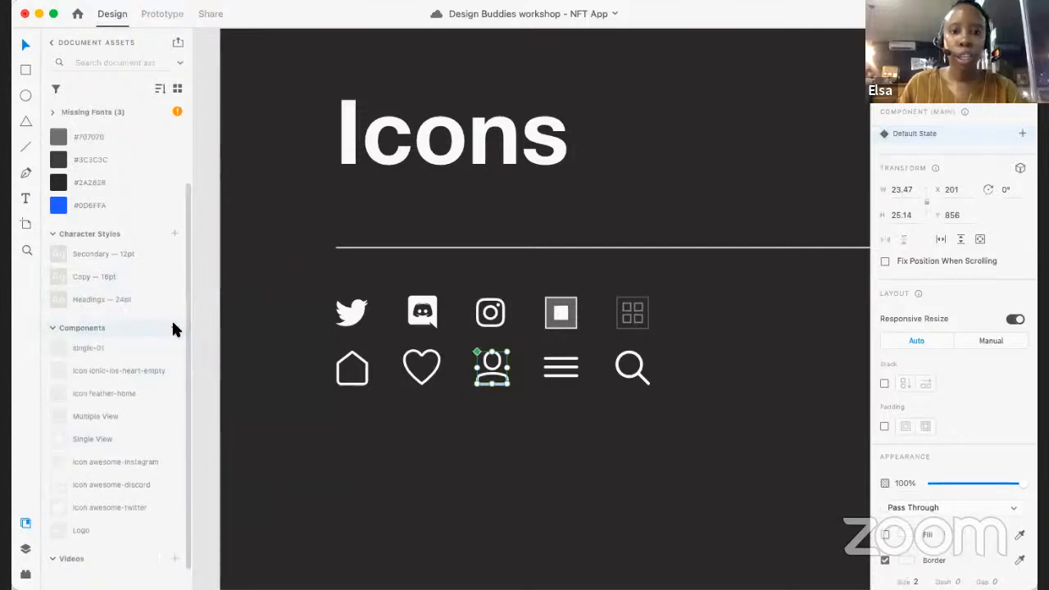
scroll(92, 272, down, 3)
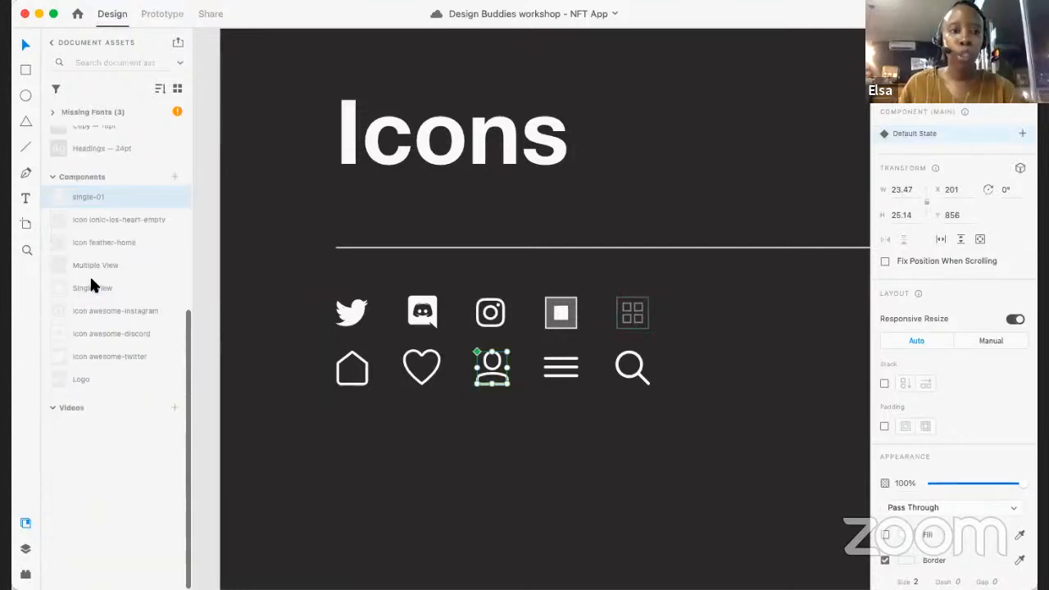
scroll(103, 230, up, 5)
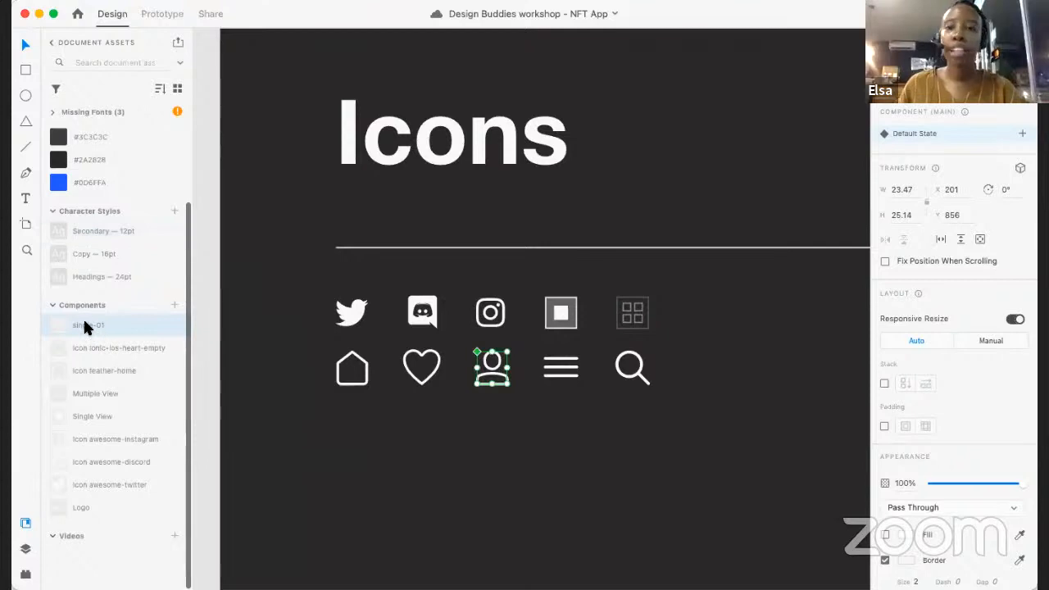
right_click(86, 325)
click(115, 417)
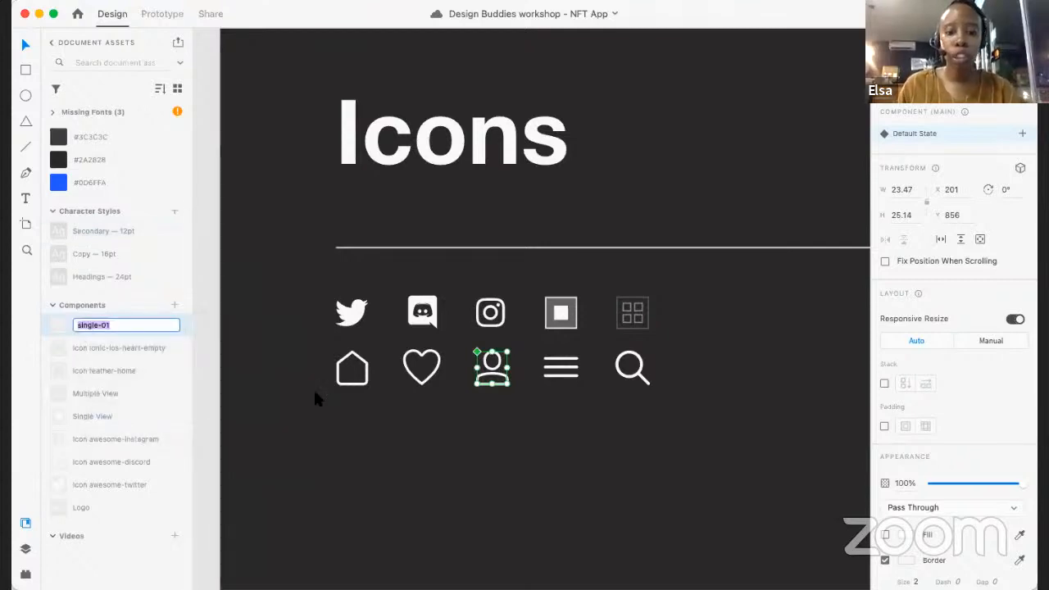
text(User)
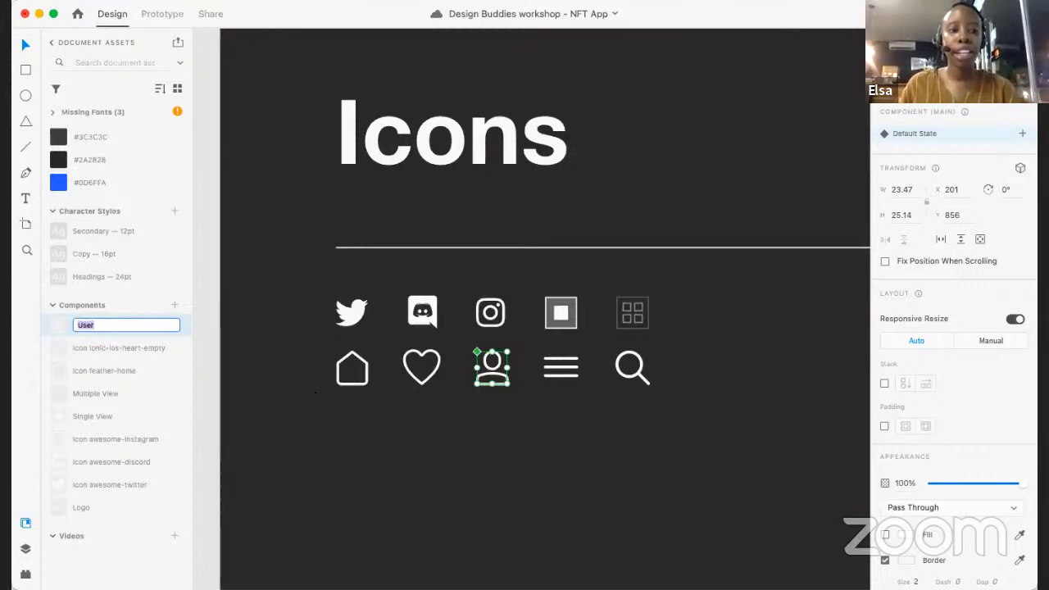
key(Return)
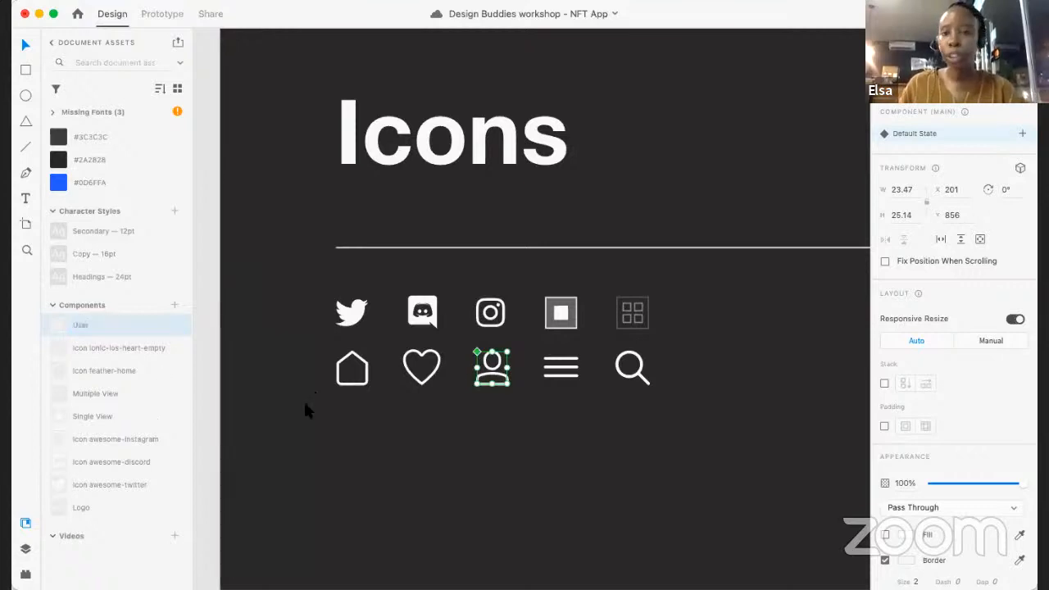
- Save the three-line menu icon in the second row as a component
click(562, 371)
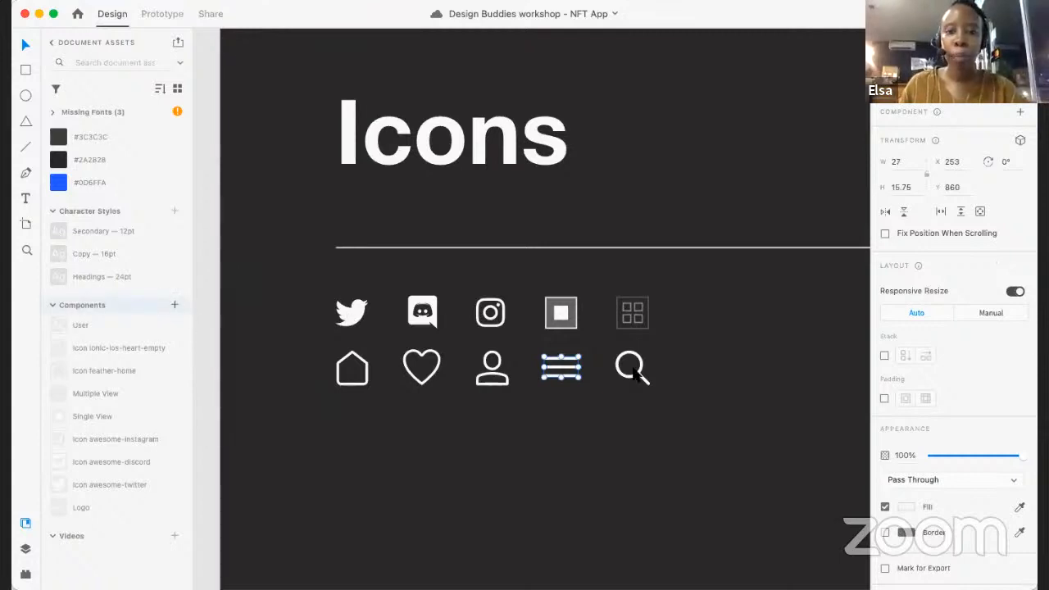
click(174, 304)
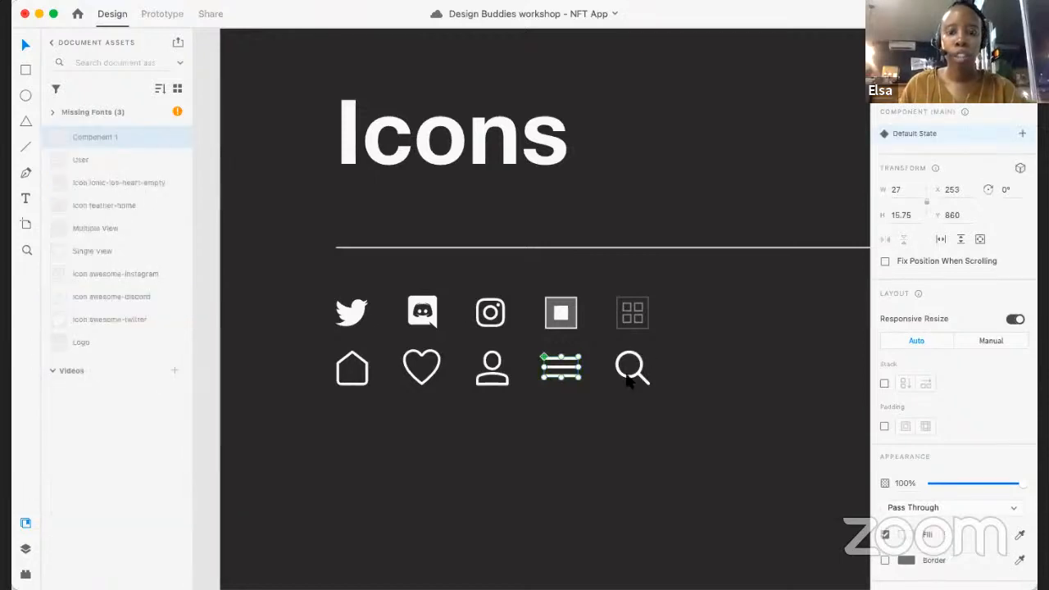
- Save the magnifying-glass search icon in the second row as a component
click(643, 424)
scroll(642, 424, right, 1)
click(599, 352)
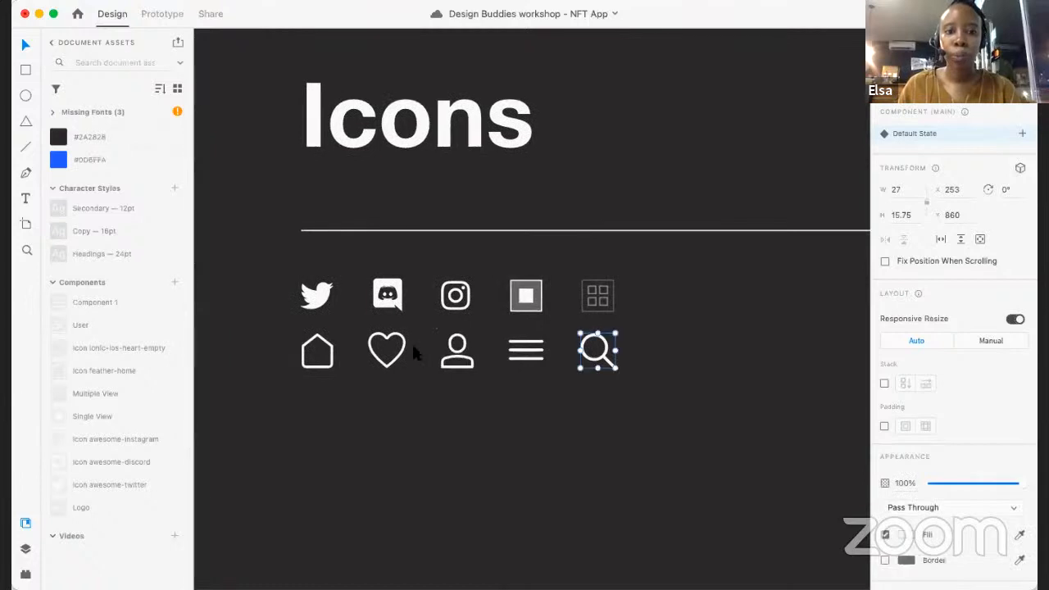
click(175, 283)
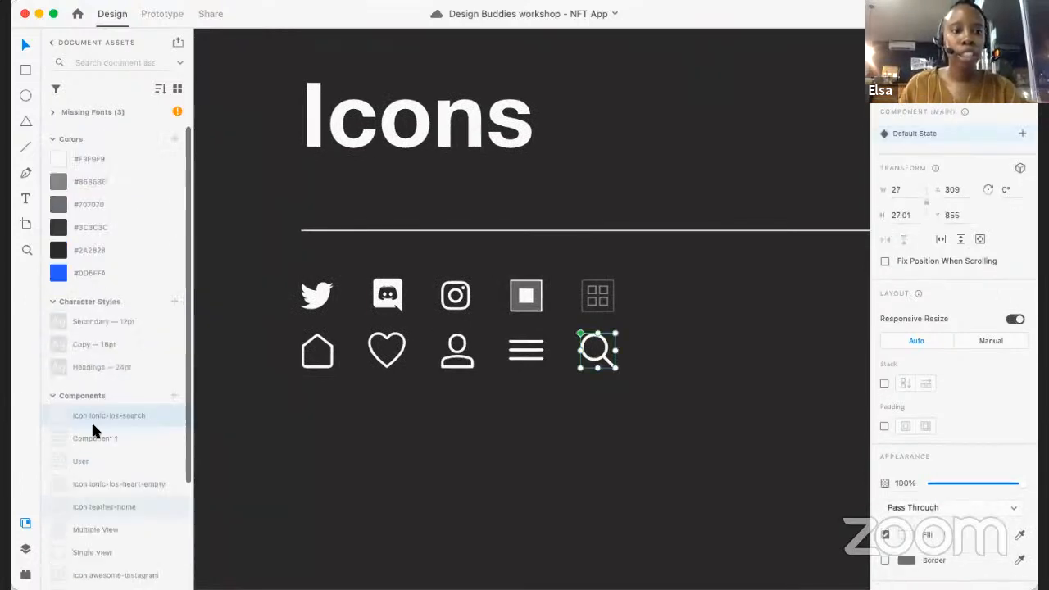
- Rename the three-line menu icon's component "Menu"
right_click(110, 441)
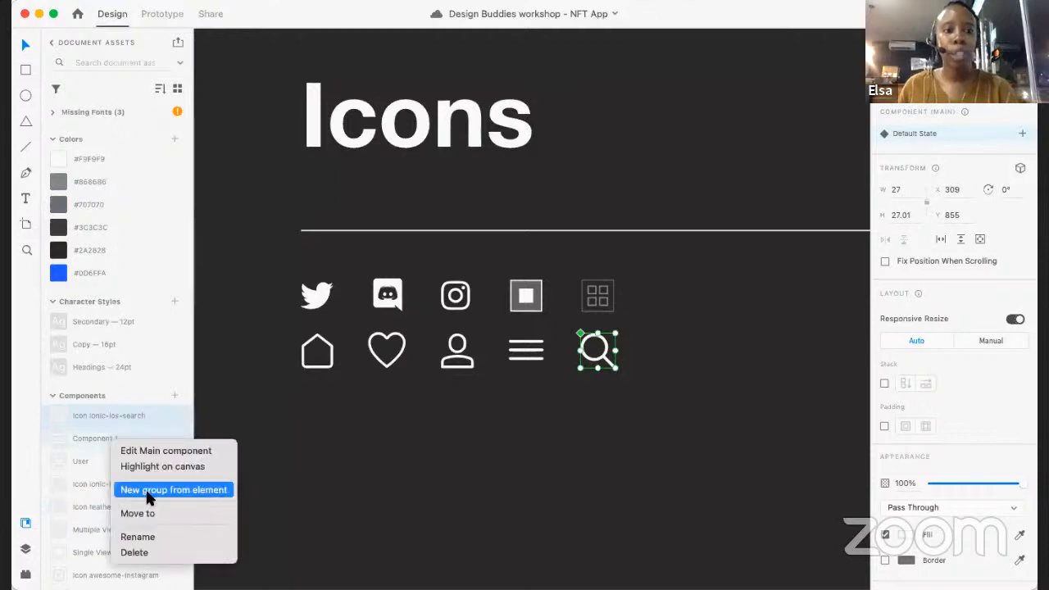
click(144, 537)
text(Menu)
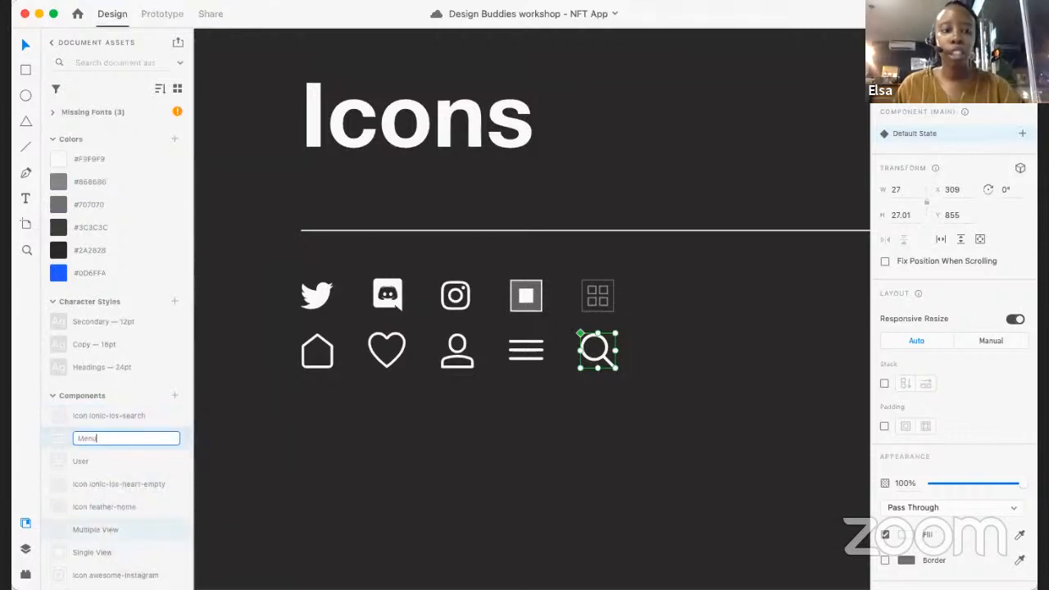
key(Return)
click(551, 496)
- Look over the saved colours, character styles and components, and the overall style guide board
scroll(551, 496, down, 1)
scroll(551, 496, right, 1)
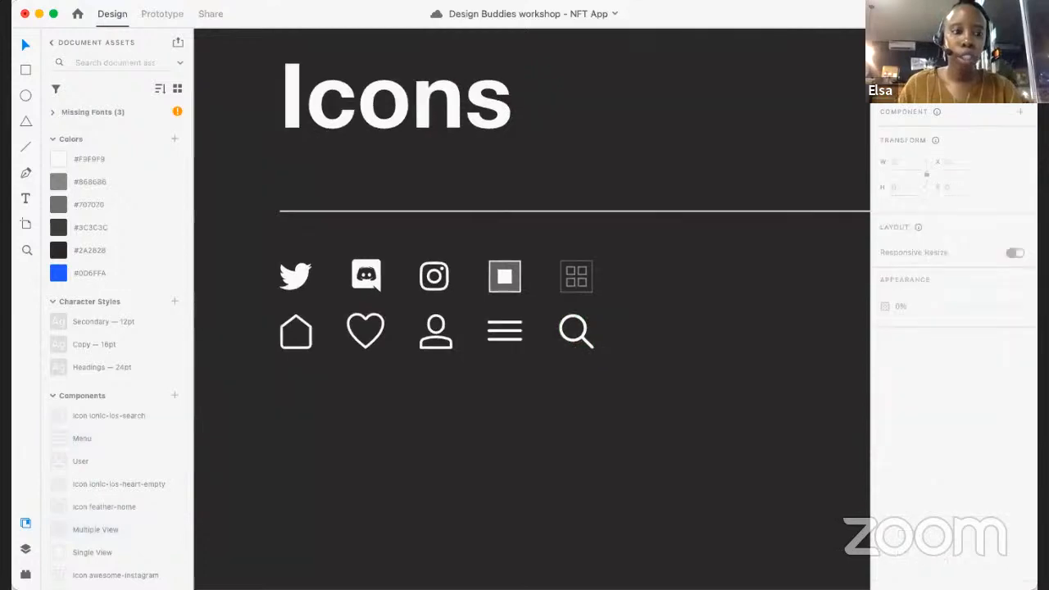
scroll(162, 358, down, 4)
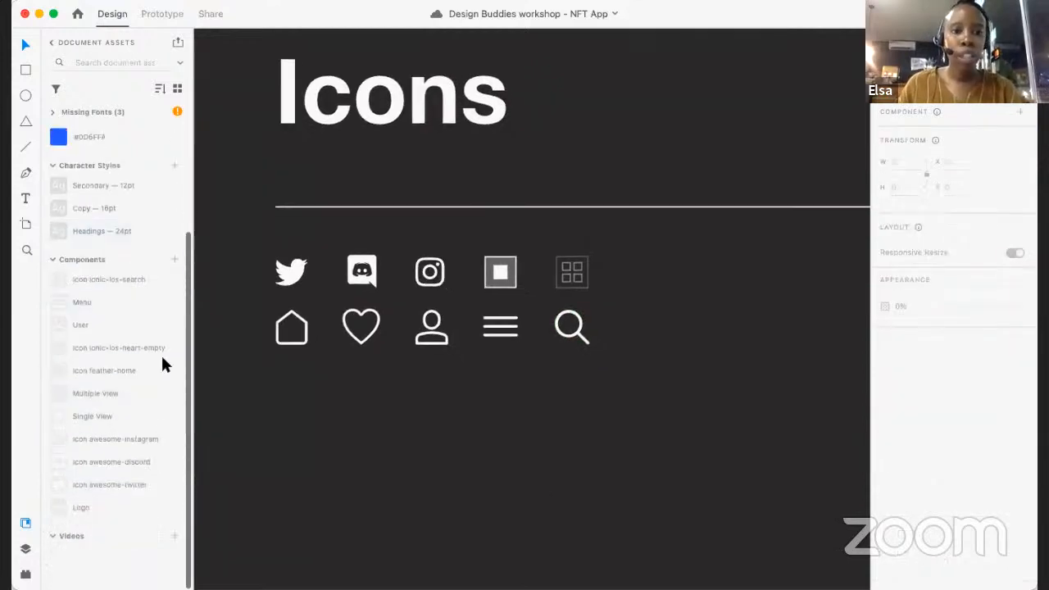
scroll(371, 387, down, 10)
scroll(368, 382, up, 5)
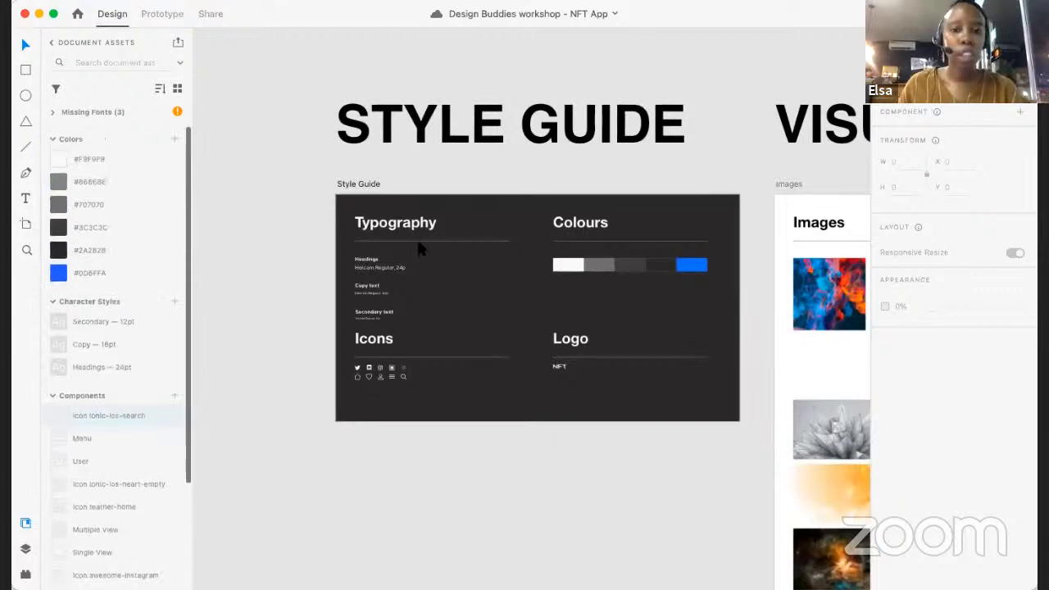
scroll(418, 241, down, 5)
scroll(418, 241, right, 2)
scroll(418, 241, down, 3)
scroll(418, 241, up, 3)
scroll(418, 241, right, 2)
scroll(417, 244, down, 5)
scroll(418, 244, left, 1)
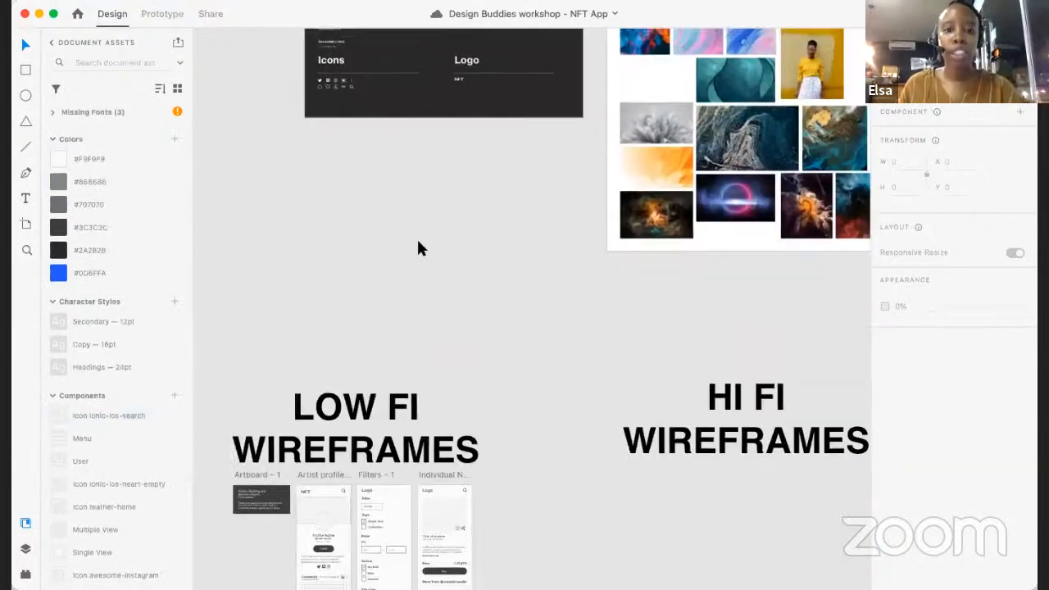
- Examine the low-fi wireframes for the artist profile, filters and individual NFT page
scroll(416, 244, down, 3)
scroll(416, 244, up, 2)
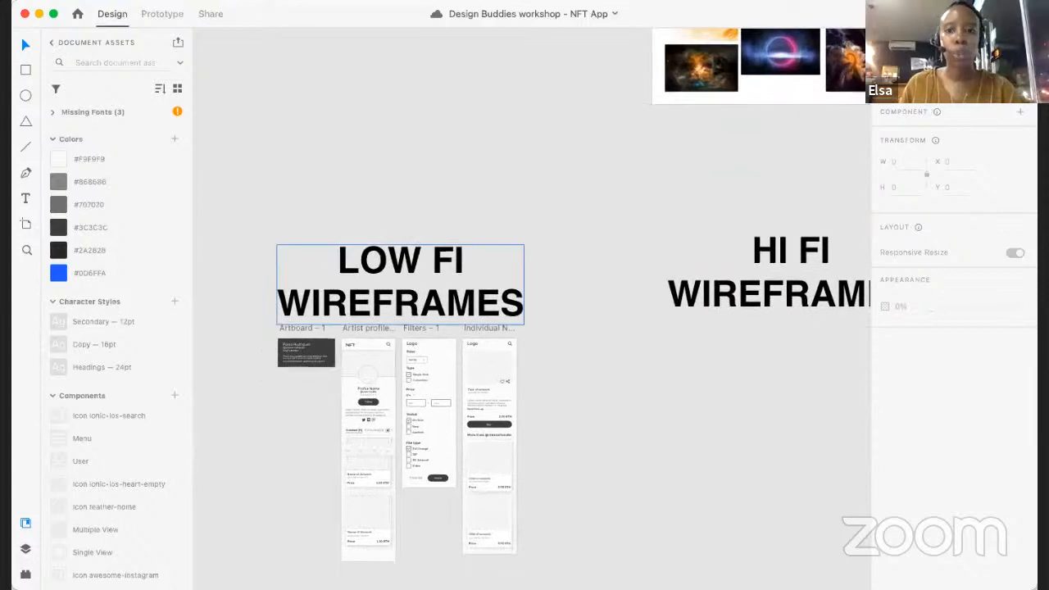
scroll(564, 453, up, 3)
scroll(564, 453, left, 2)
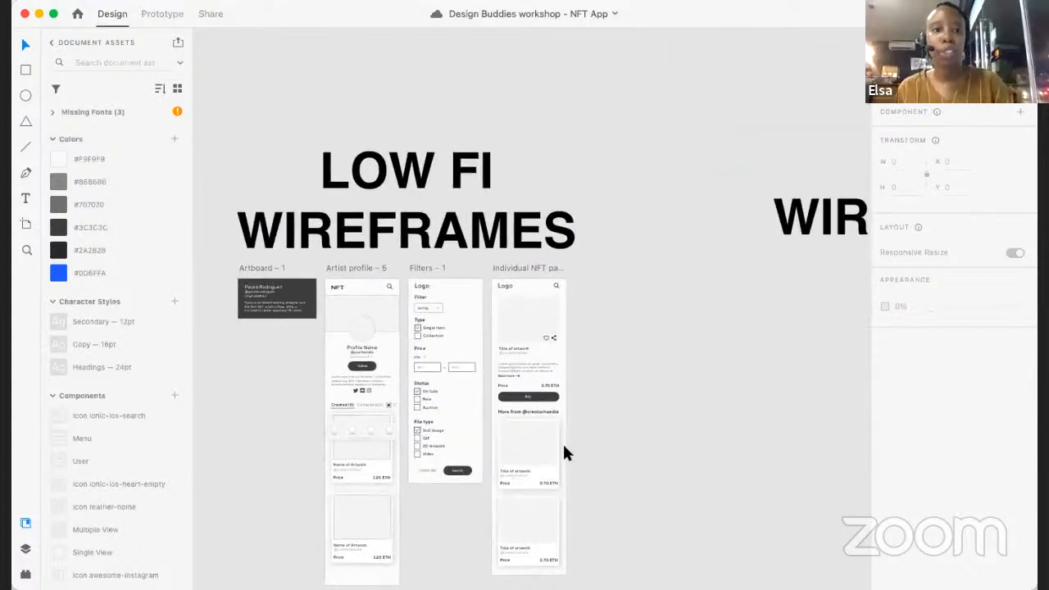
scroll(564, 453, down, 1)
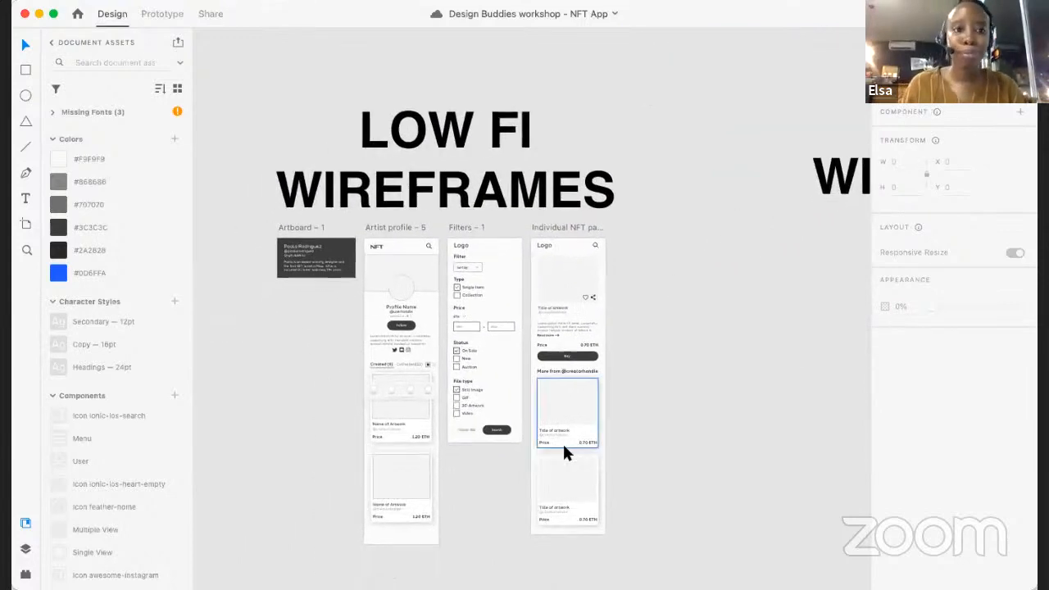
scroll(682, 258, left, 1)
scroll(682, 258, down, 1)
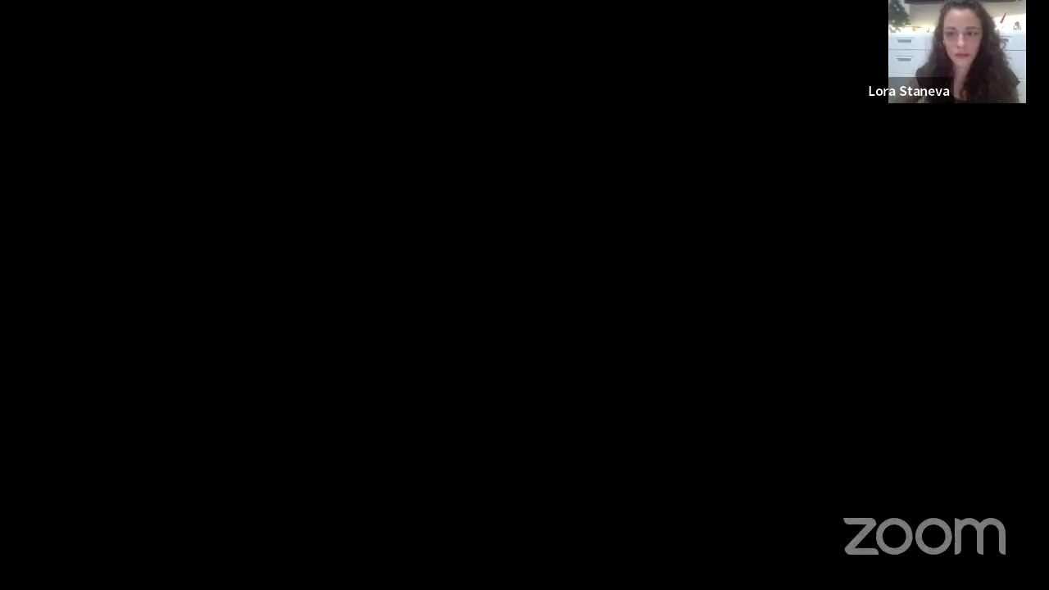
scroll(765, 190, down, 3)
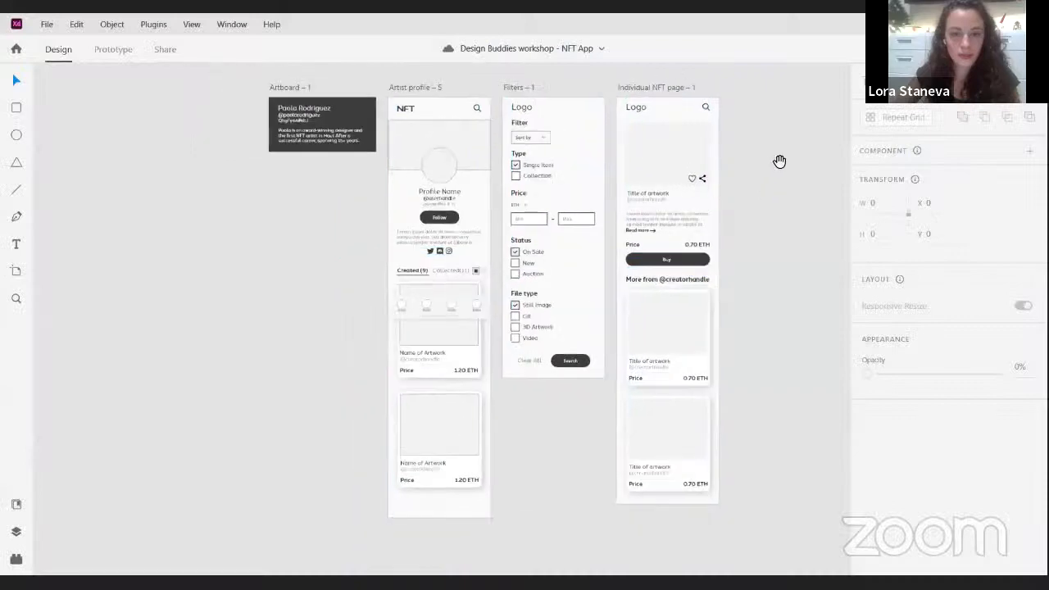
drag(780, 162, 697, 318)
scroll(677, 344, up, 3)
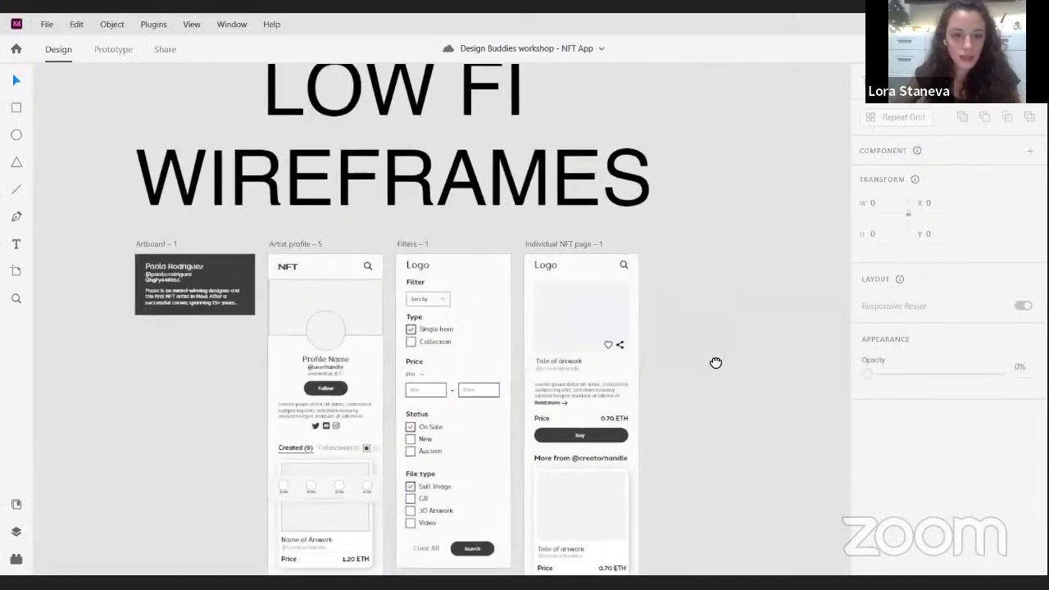
scroll(696, 341, up, 1)
scroll(692, 332, up, 1)
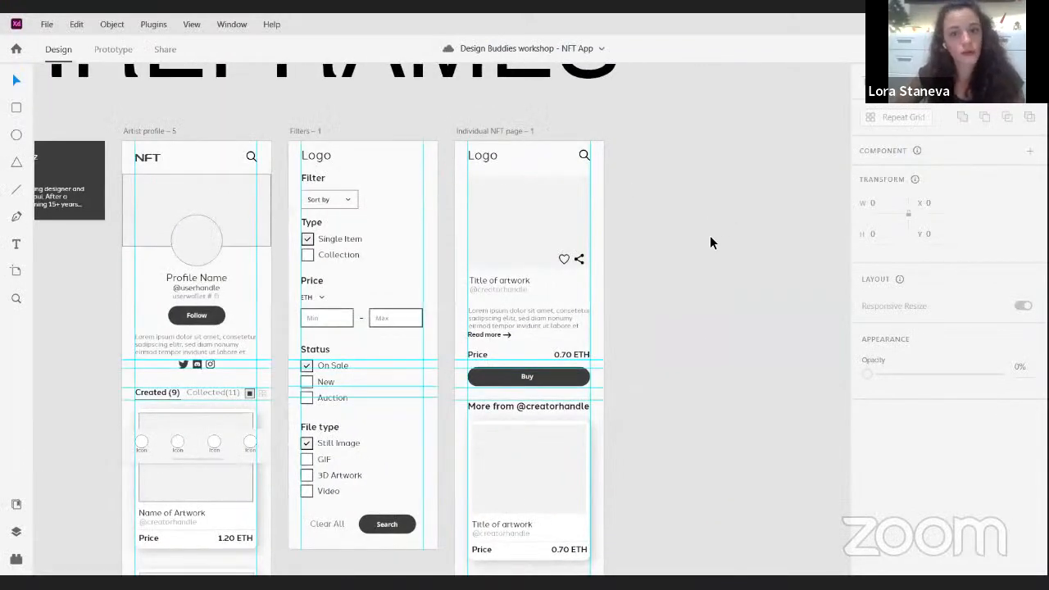
drag(650, 267, 716, 249)
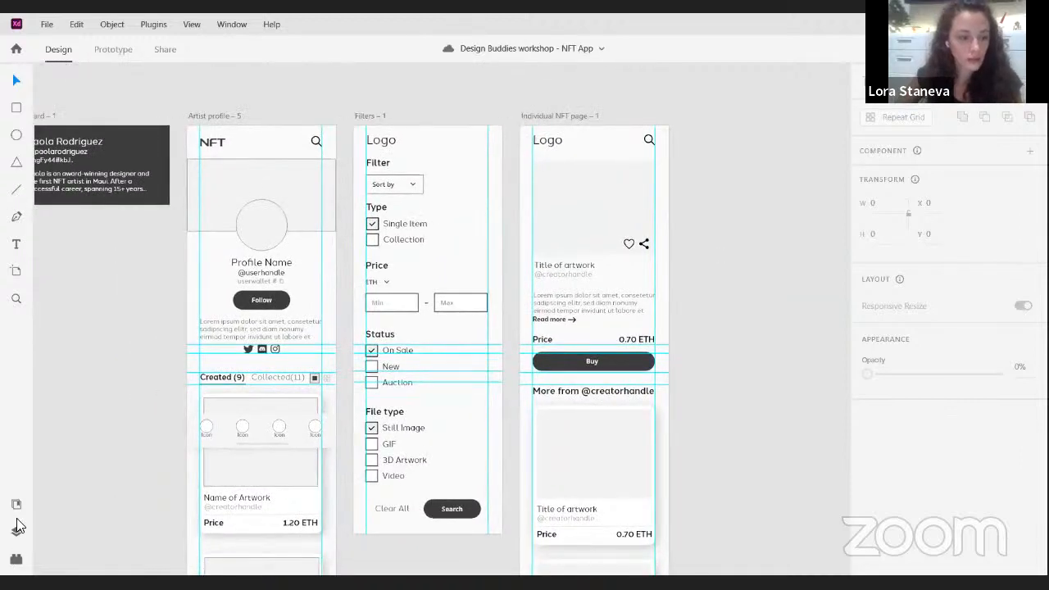
- Show the document assets alongside the low-fi wireframe artboards
click(16, 505)
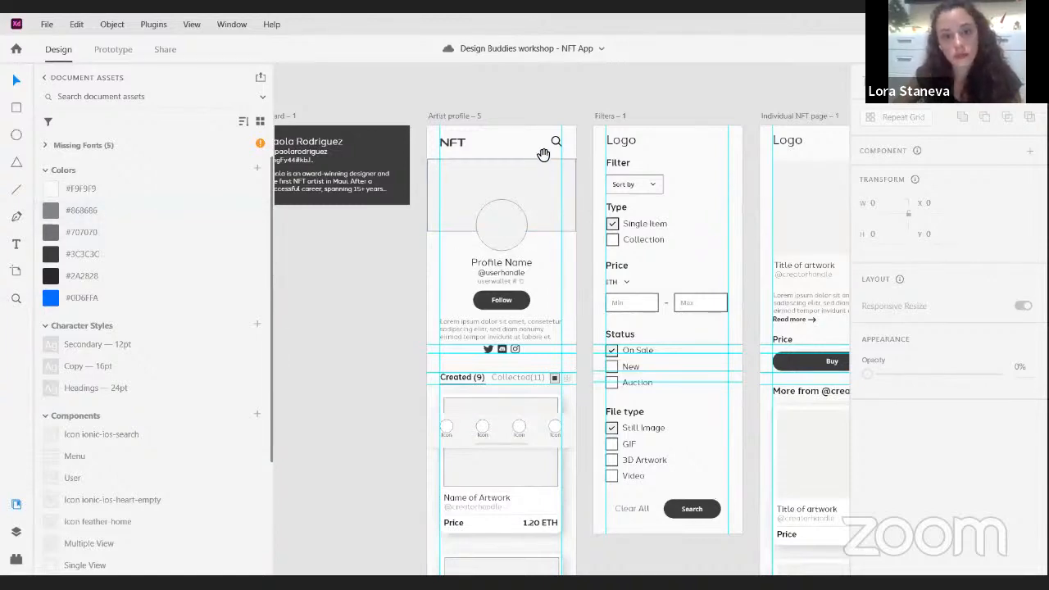
drag(538, 151, 454, 138)
scroll(474, 227, down, 3)
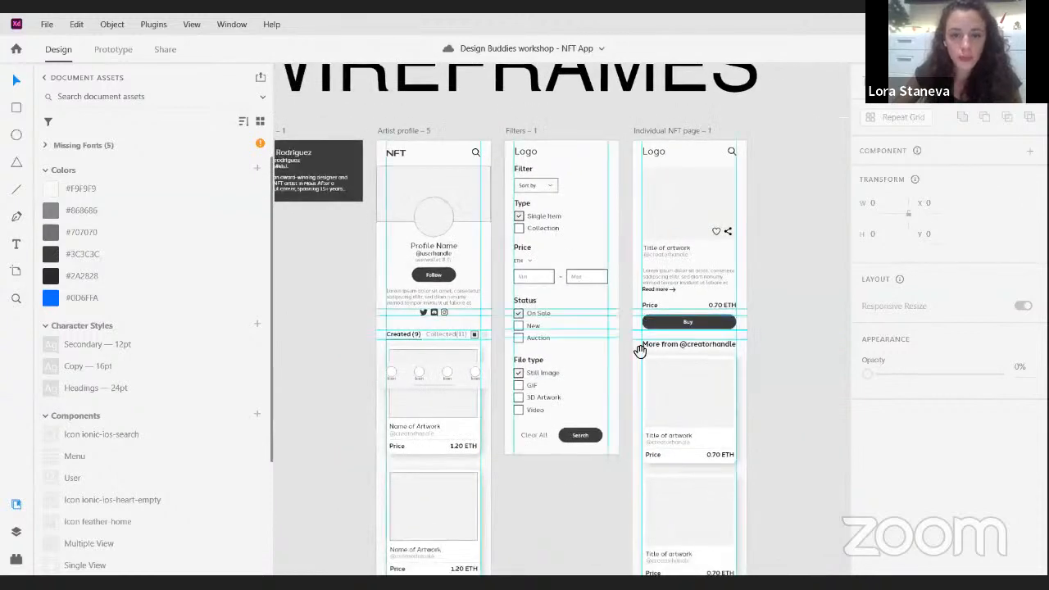
scroll(631, 317, down, 2)
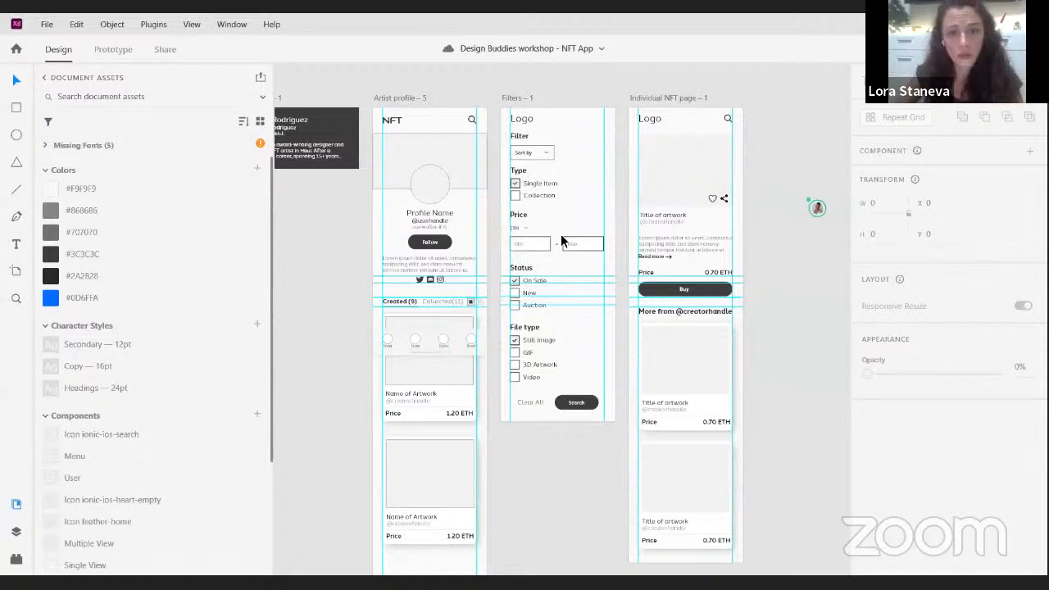
- Inspect the Artist profile and Filters artboards and the search icon in the Artist profile header
click(422, 121)
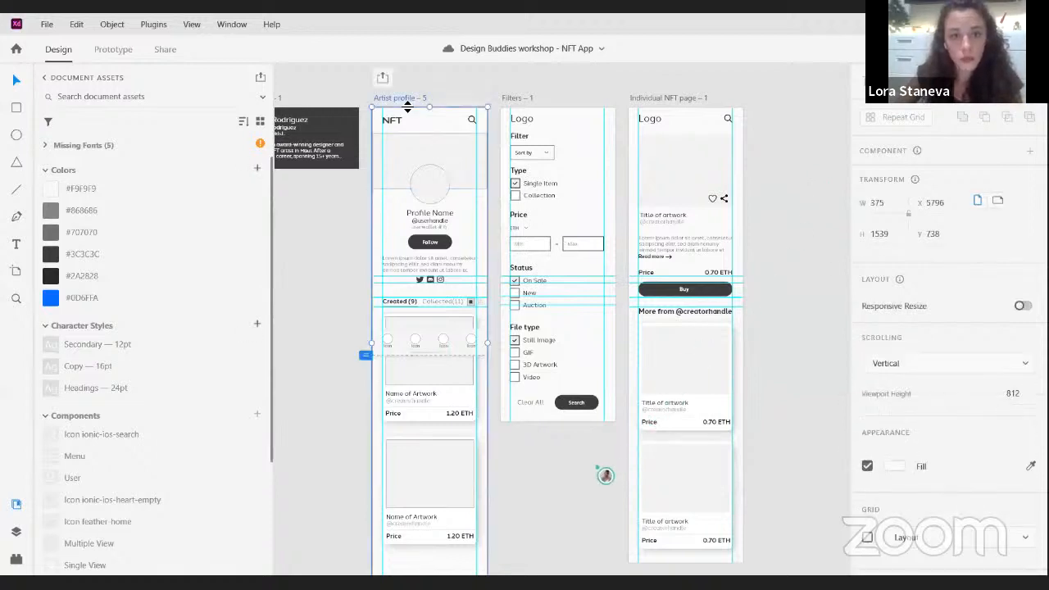
click(522, 110)
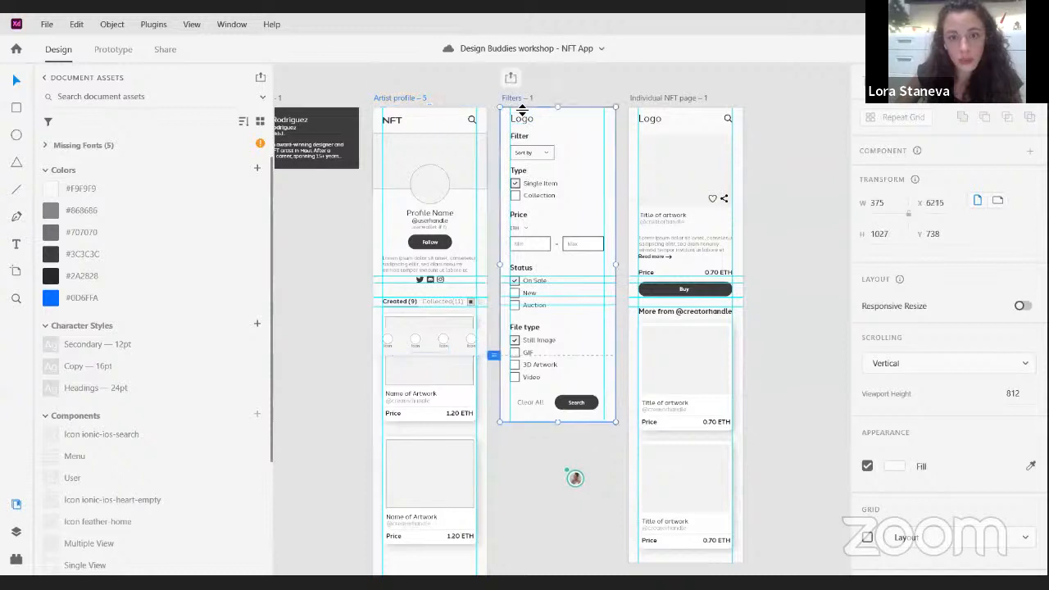
click(407, 107)
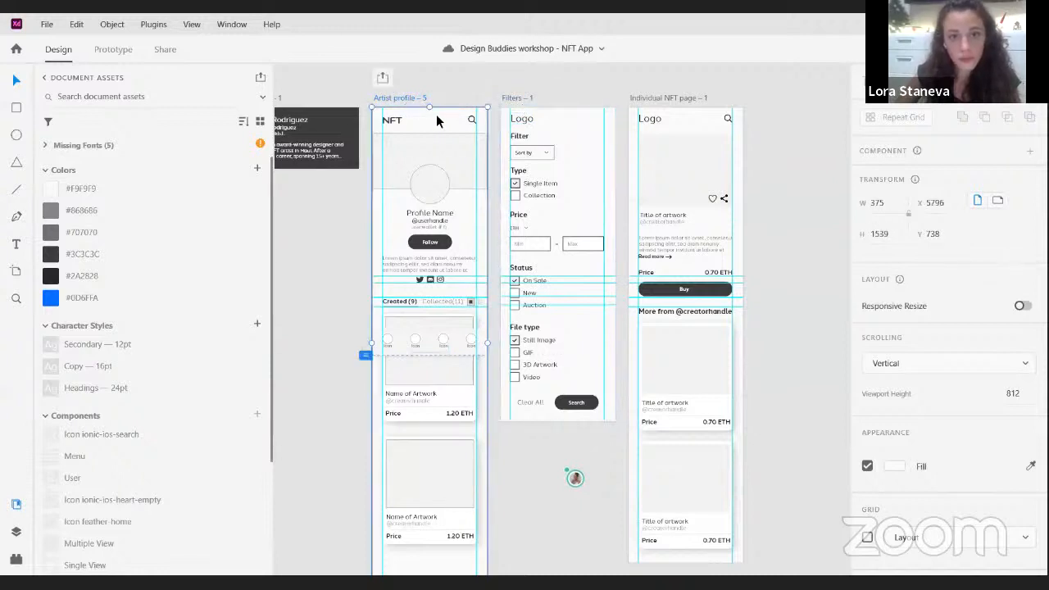
click(473, 121)
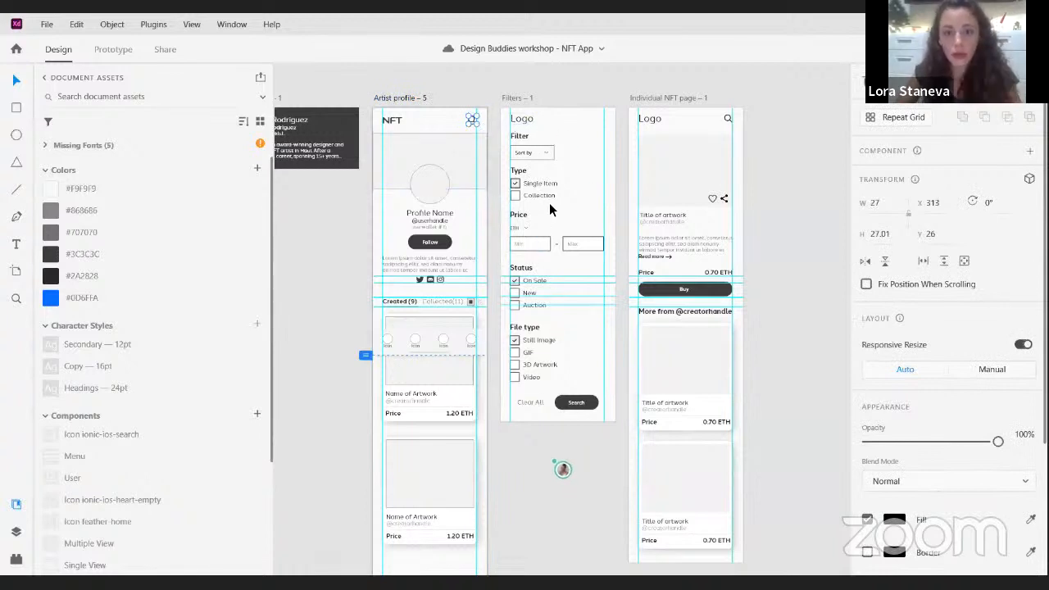
click(790, 135)
drag(789, 122, 772, 175)
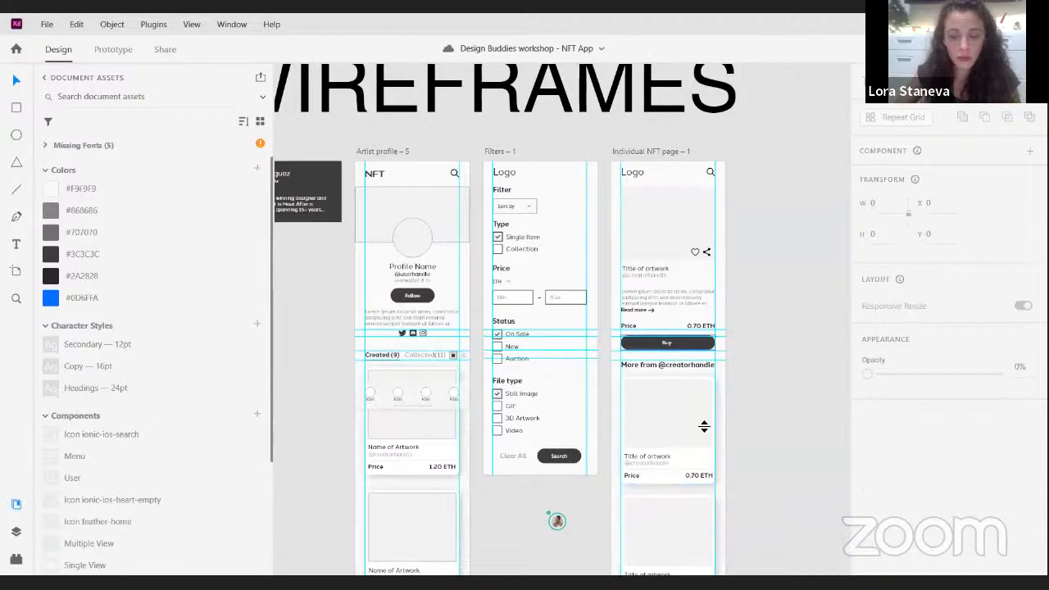
- Fill the Artist profile artboard's background with the saved dark colour #2A2828
click(383, 159)
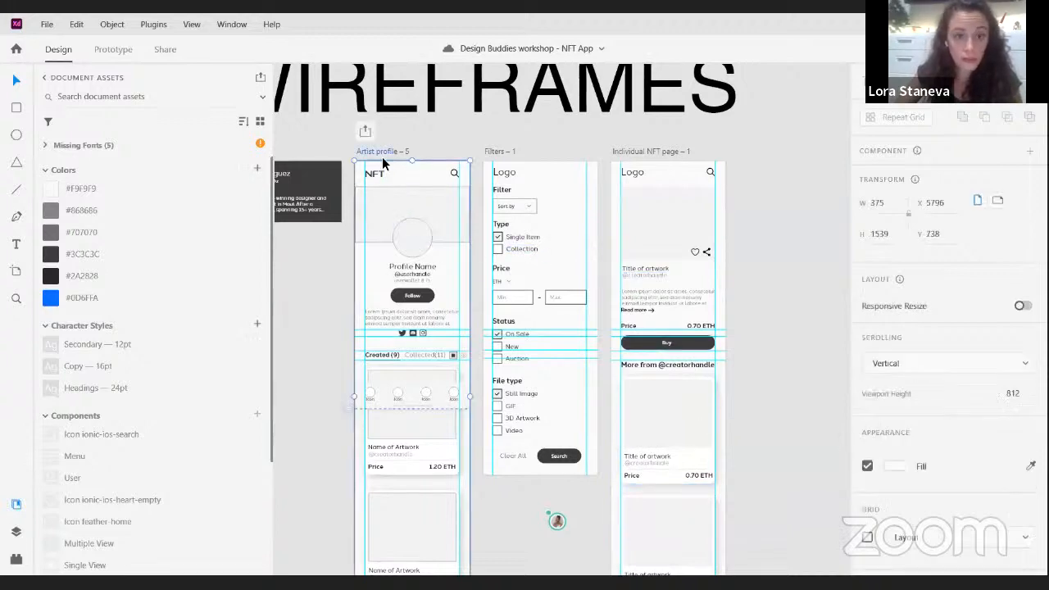
scroll(365, 188, up, 5)
drag(440, 287, 471, 277)
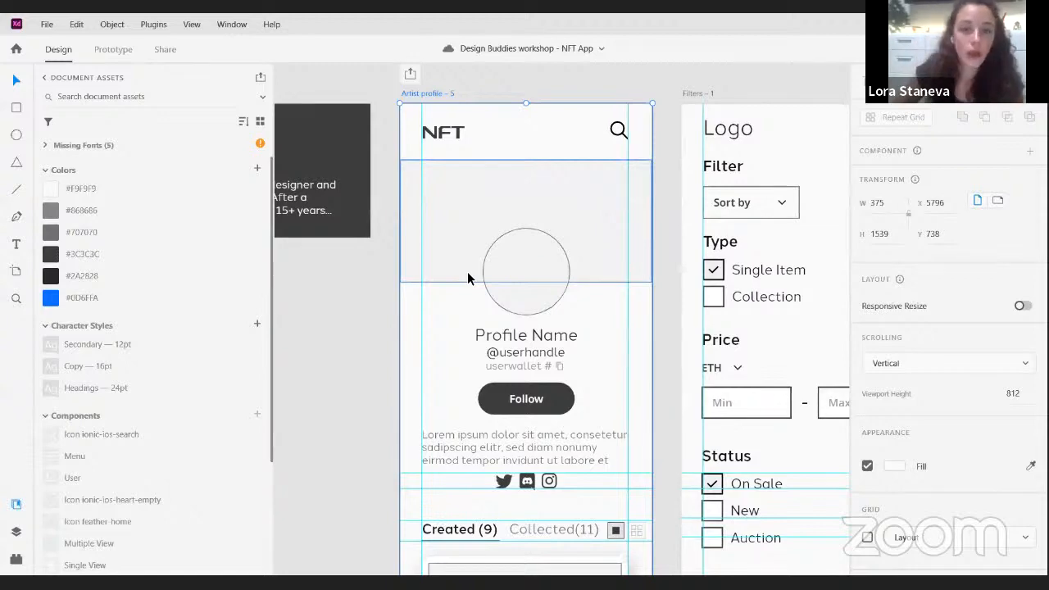
scroll(492, 143, down, 2)
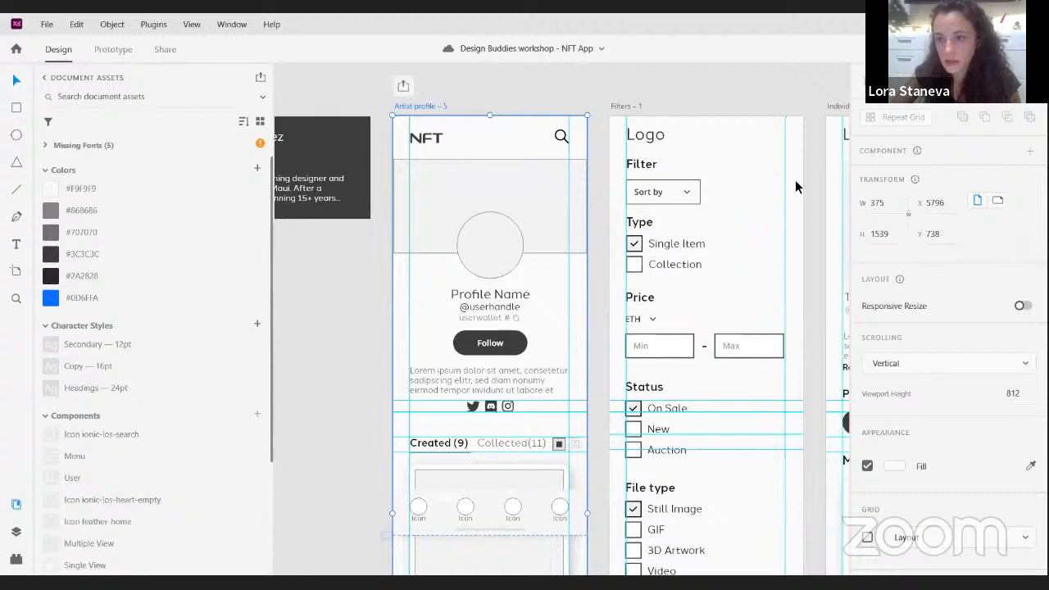
drag(504, 141, 495, 168)
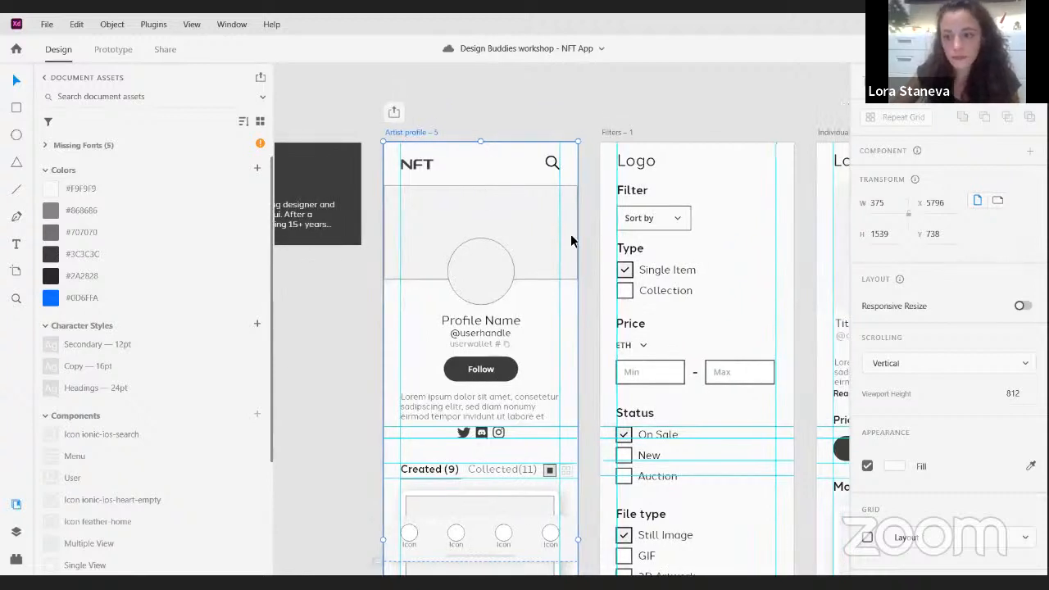
click(895, 466)
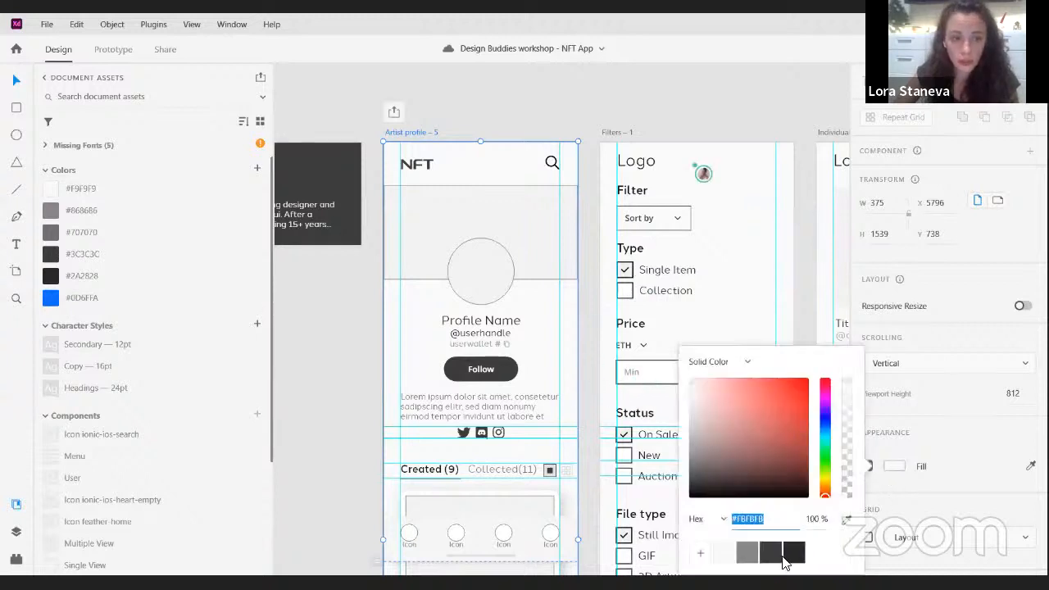
click(291, 313)
click(422, 137)
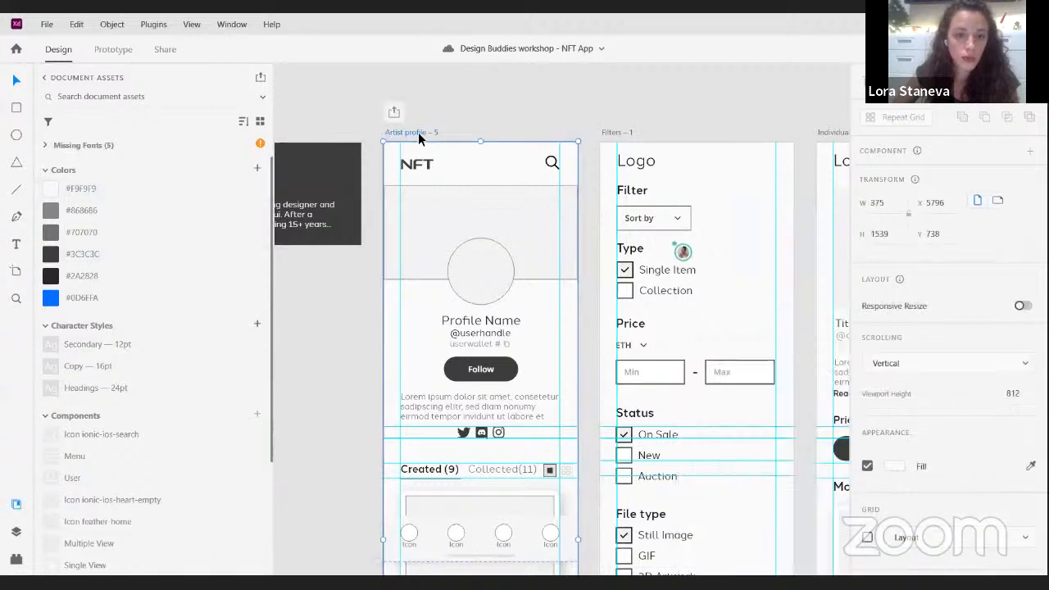
click(51, 279)
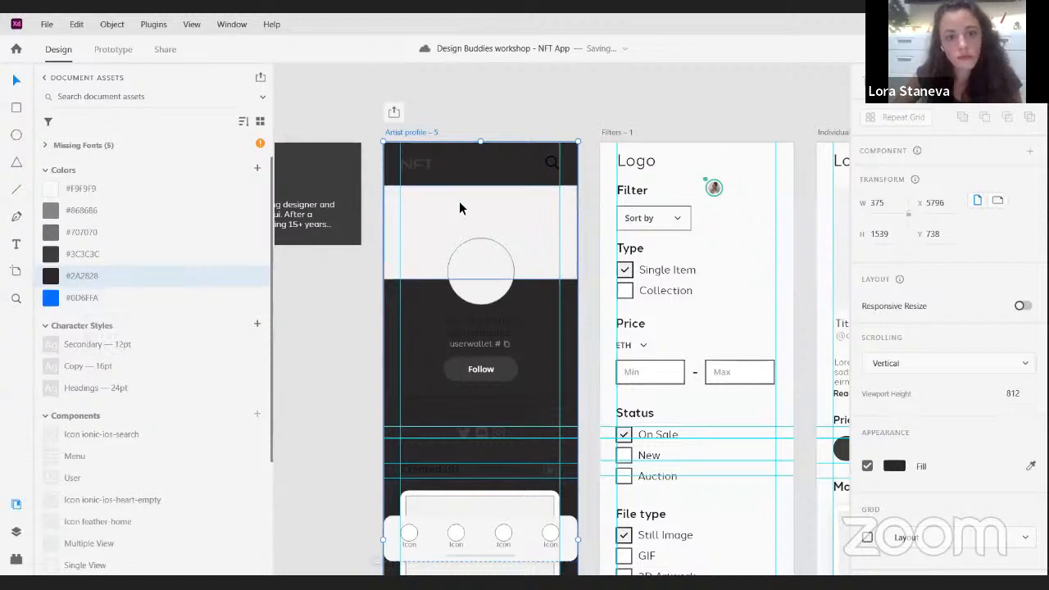
- Recolour the NFT logo and the search icon in the Artist profile header with the saved colour #F9F9F9
click(422, 170)
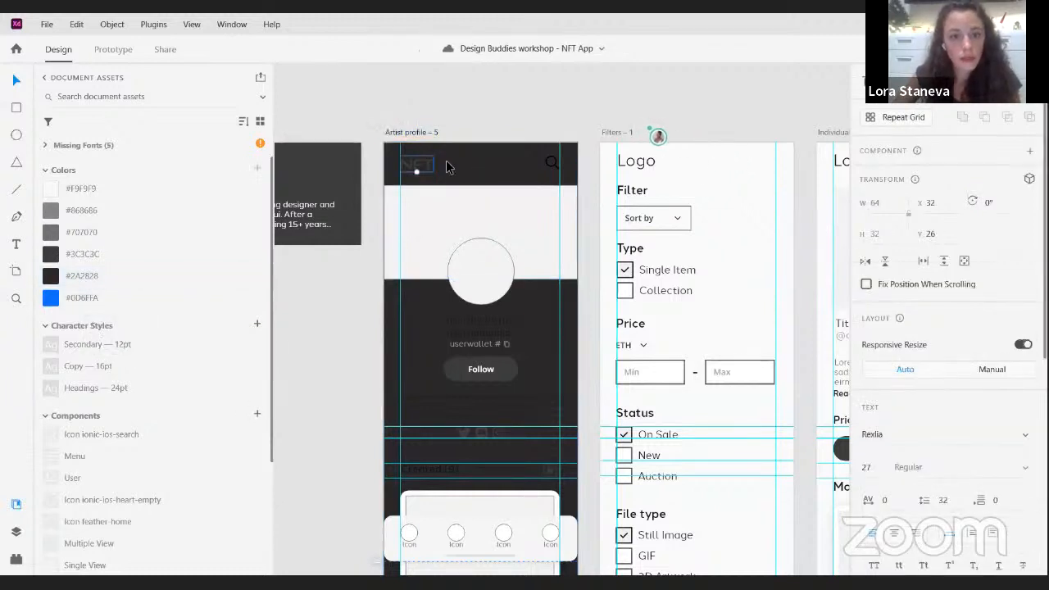
drag(409, 148, 567, 177)
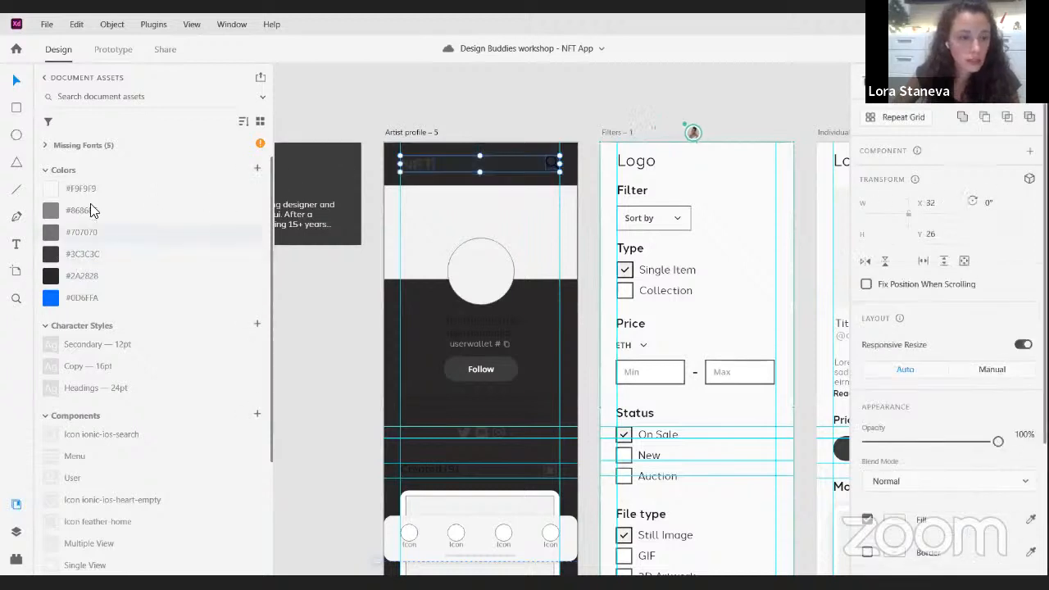
click(81, 183)
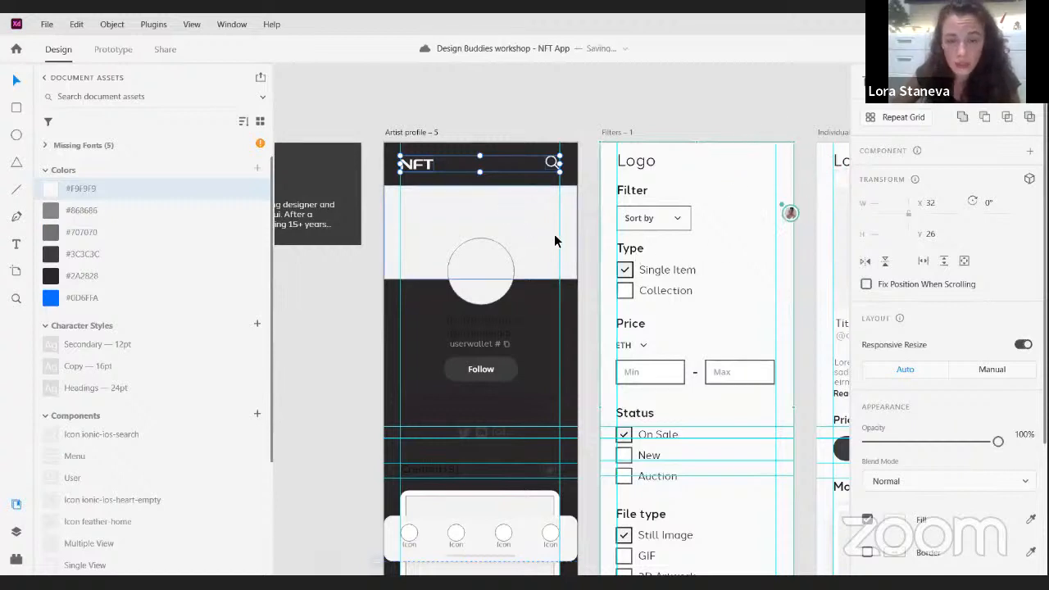
drag(555, 239, 525, 216)
key(ctrl+z)
click(535, 304)
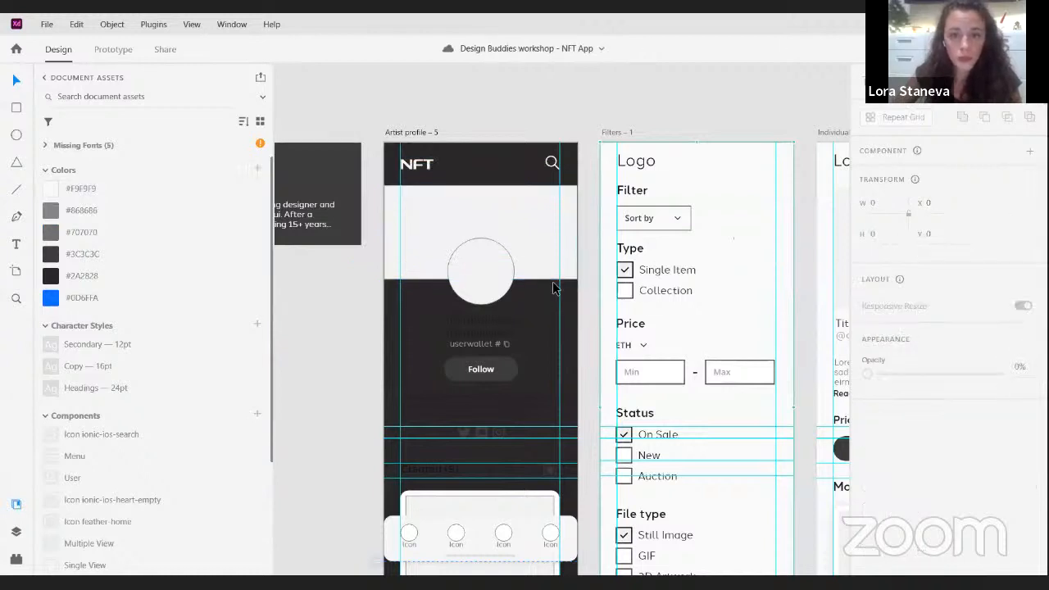
- Move the portrait photo of the woman in yellow from the Visual Assets artboard onto the Artist profile artboard
scroll(553, 281, down, 5)
scroll(707, 227, up, 3)
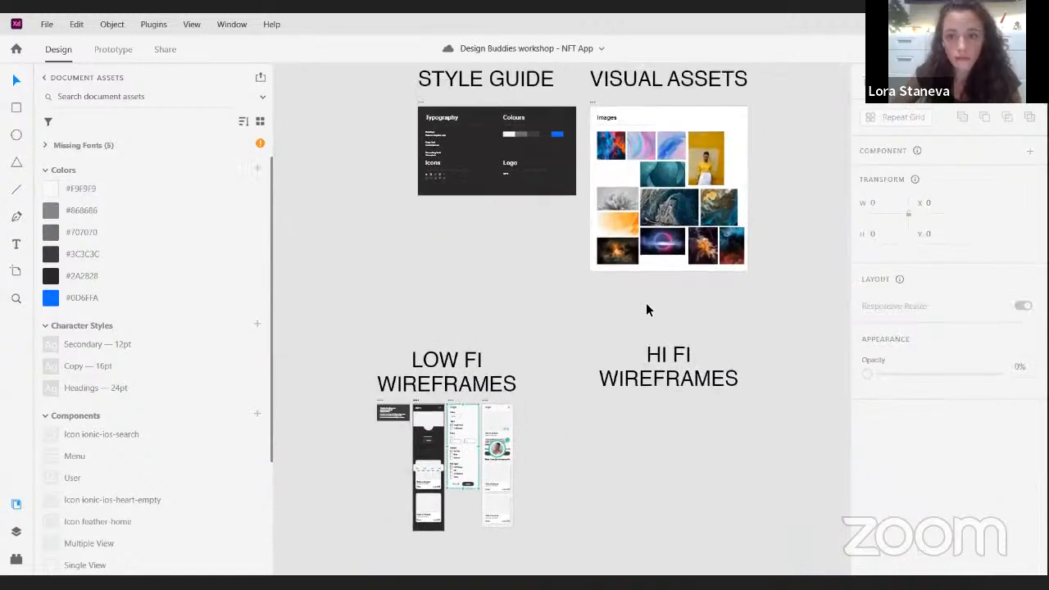
click(695, 162)
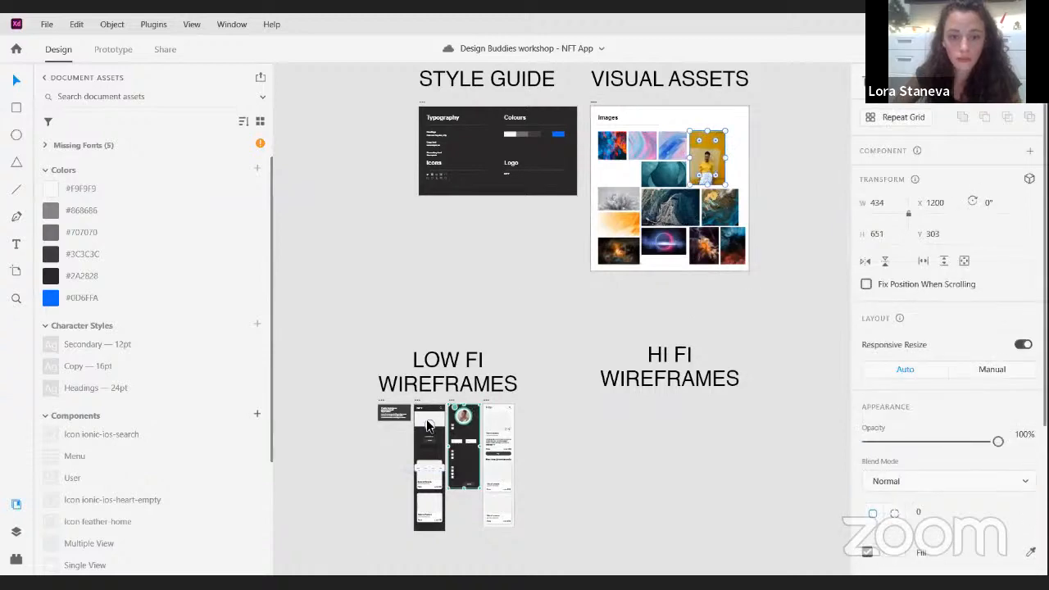
scroll(426, 447, up, 3)
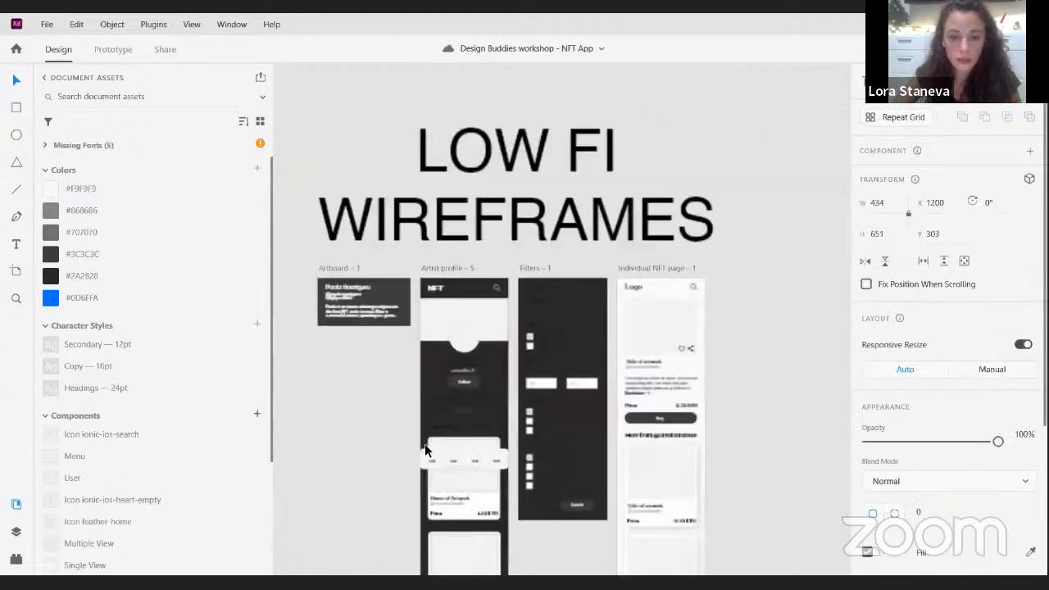
scroll(510, 301, up, 2)
scroll(541, 283, down, 4)
drag(689, 281, 668, 309)
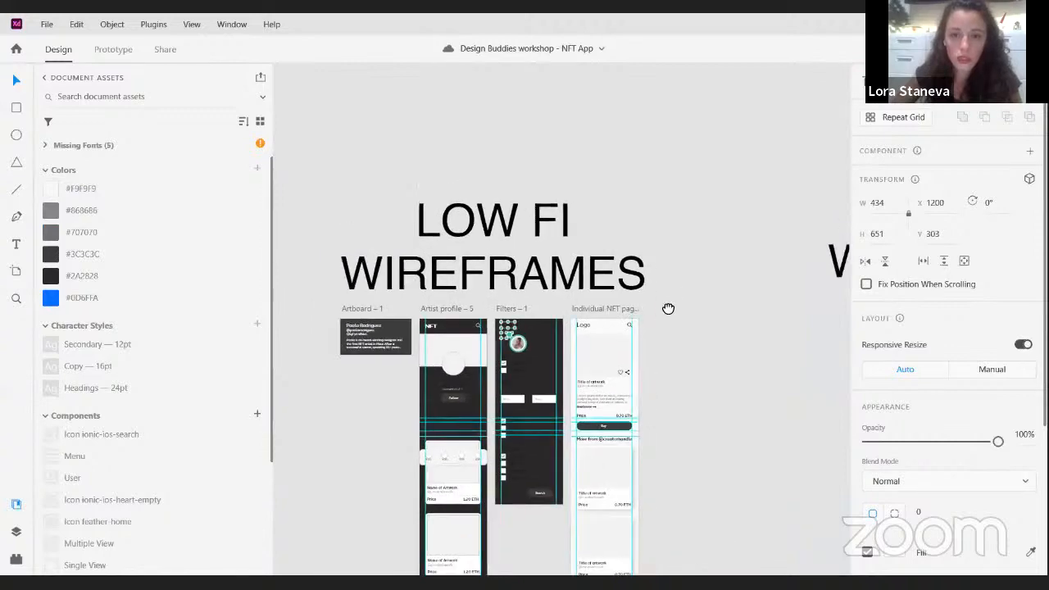
scroll(664, 295, down, 6)
scroll(718, 211, up, 2)
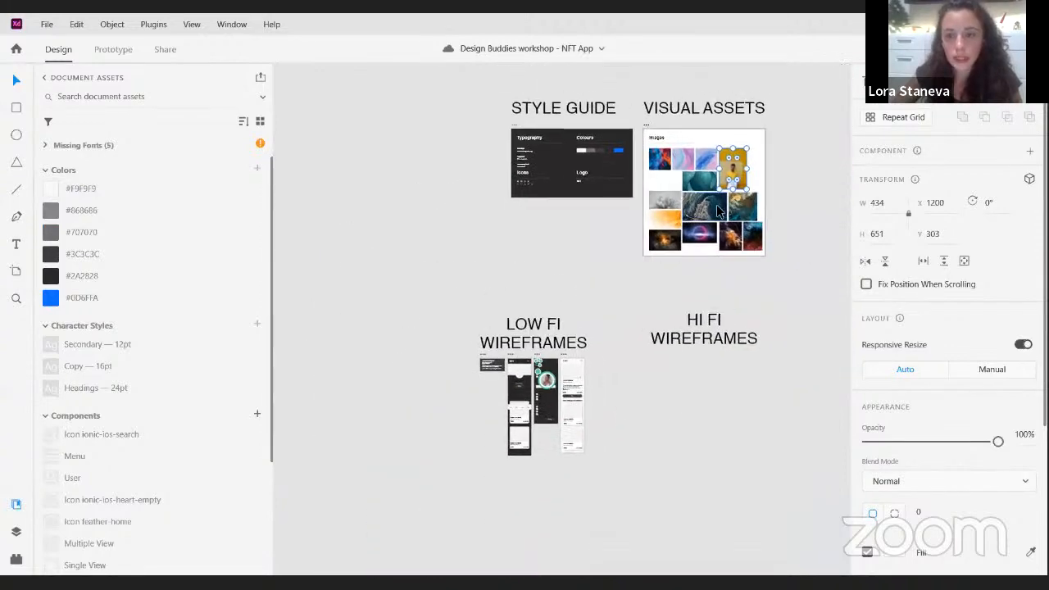
drag(737, 171, 523, 385)
scroll(523, 386, up, 1)
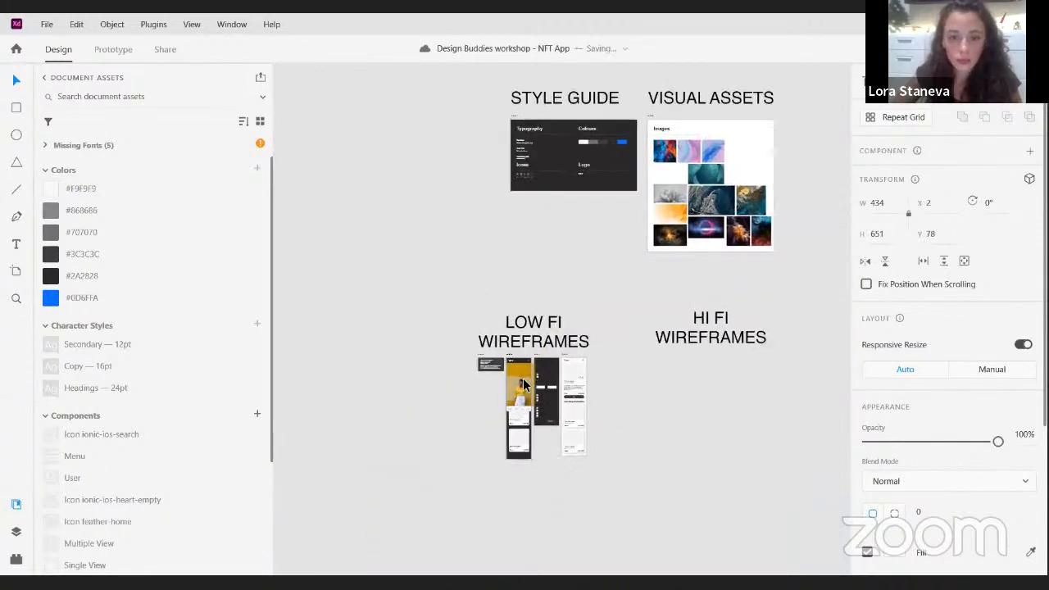
scroll(523, 386, up, 8)
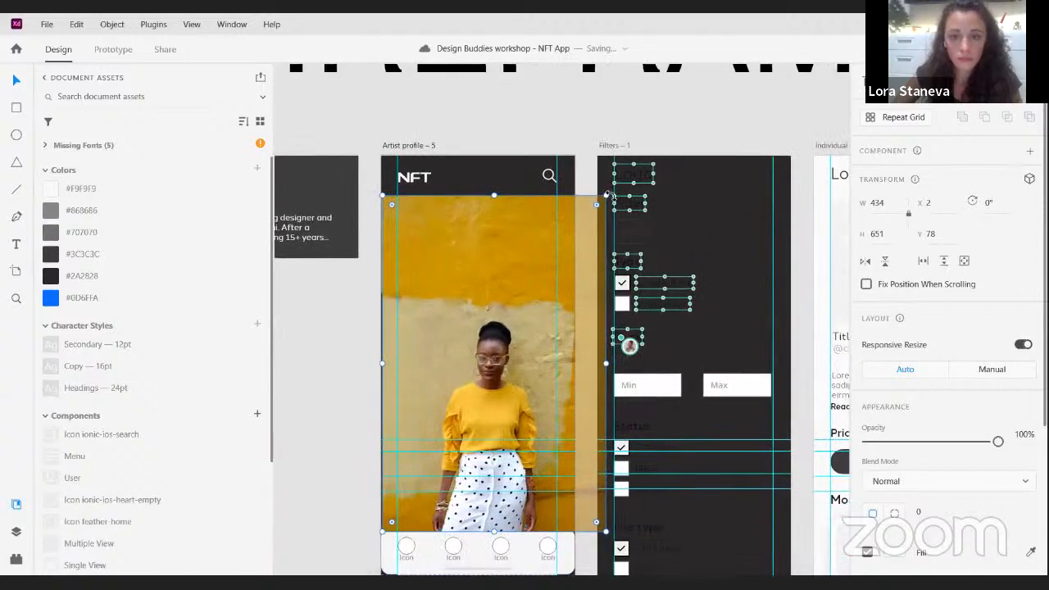
- Scale the portrait photo to about 256 × 385, send it to the back and centre it behind the profile circle
drag(606, 195, 515, 237)
drag(471, 383, 500, 248)
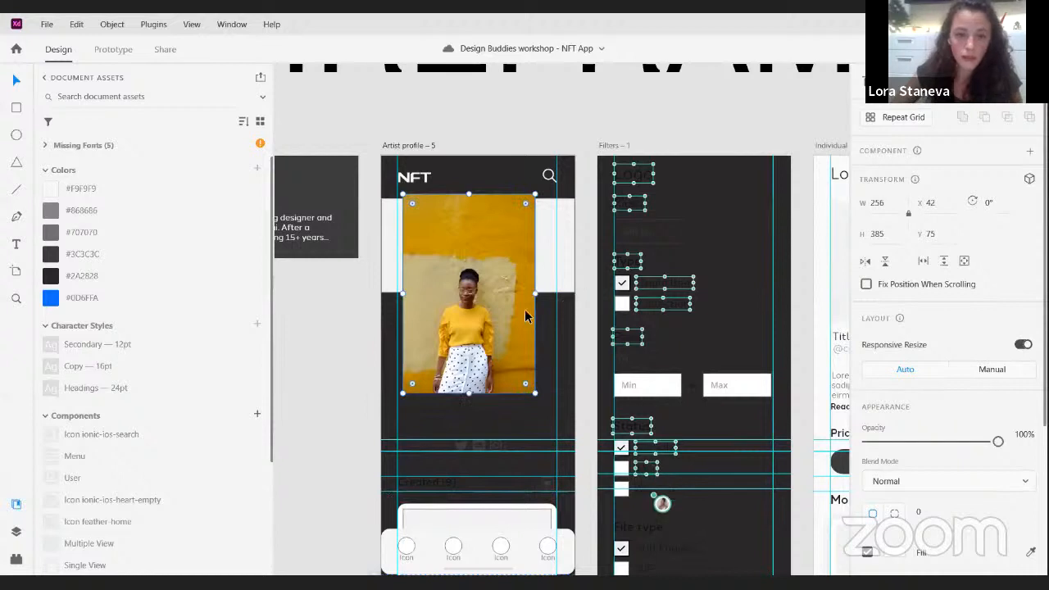
key(ctrl+shift+[)
click(542, 332)
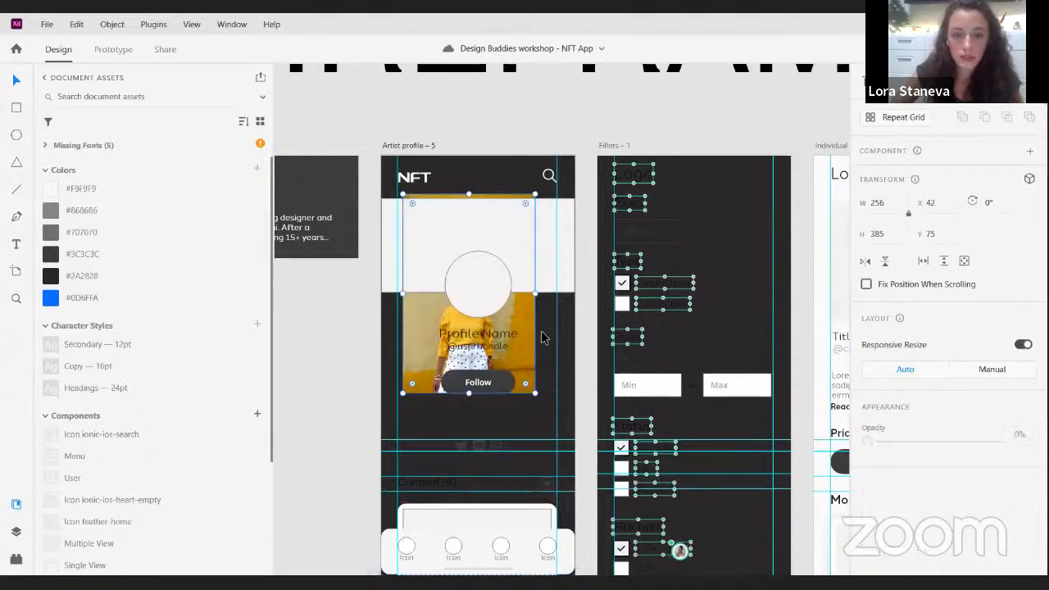
drag(517, 315, 527, 313)
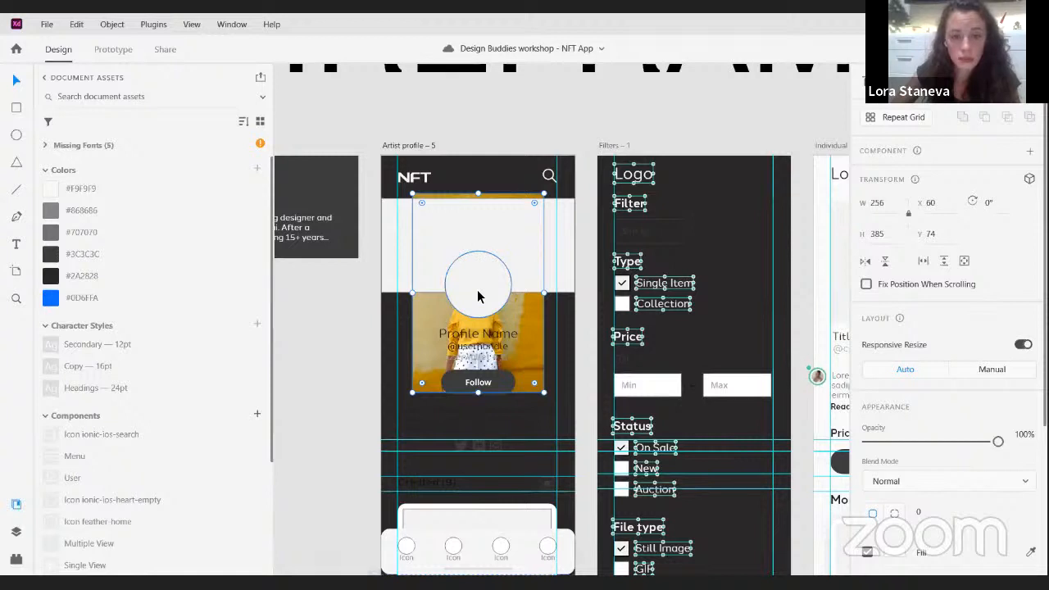
- Mask the portrait photo with the profile circle, look at the mask's contents and undo the masking
drag(405, 310, 468, 303)
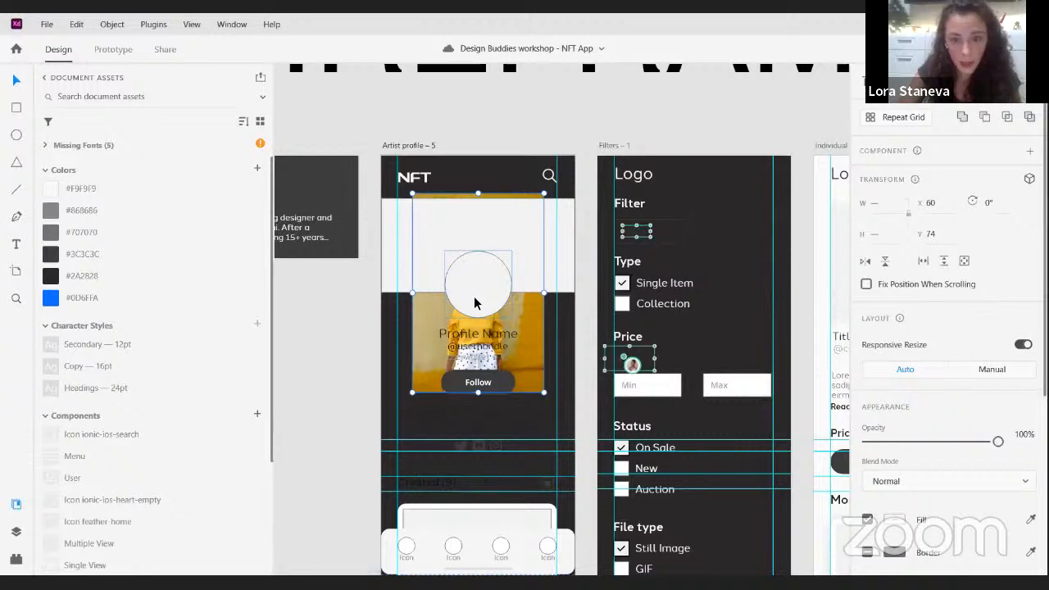
key(ctrl+shift+m)
double_click(485, 300)
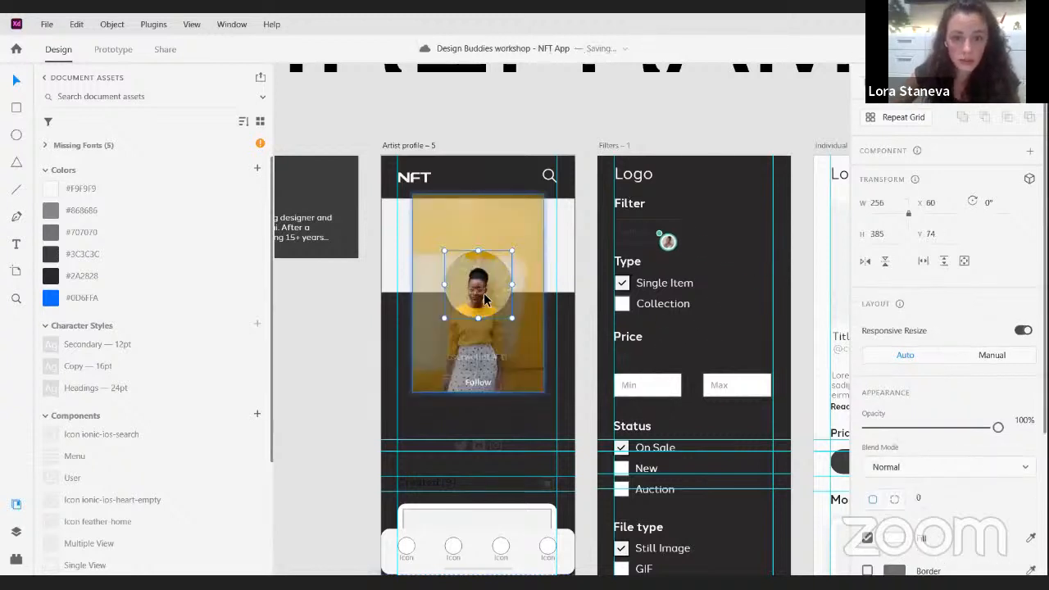
drag(563, 347, 563, 339)
click(563, 339)
key(ctrl+z)
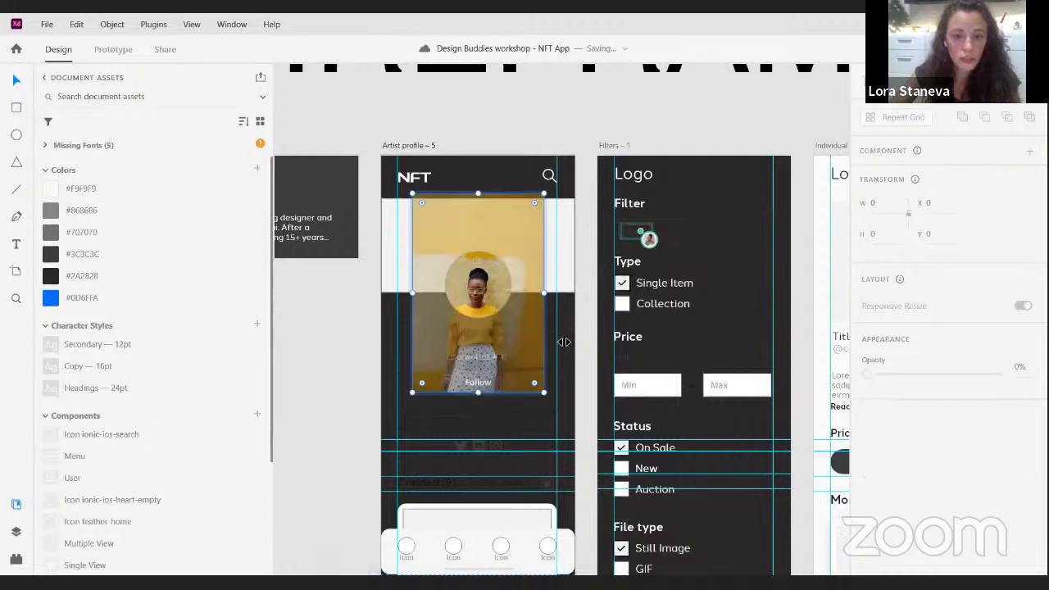
click(407, 328)
click(482, 305)
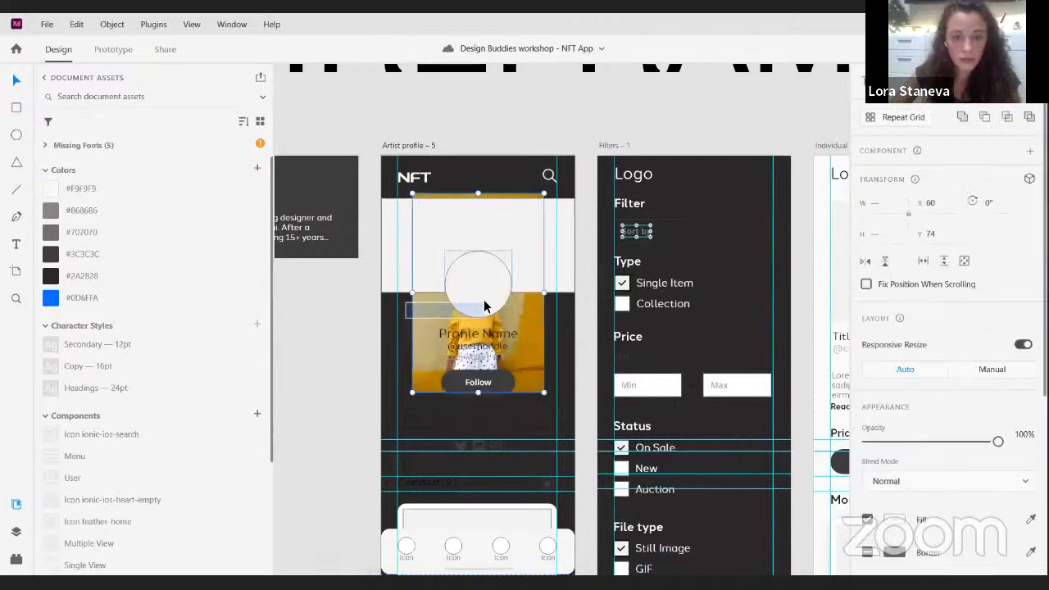
- Apply Mask with Shape to the portrait photo and profile circle again, and check the full photo inside the mask
right_click(480, 309)
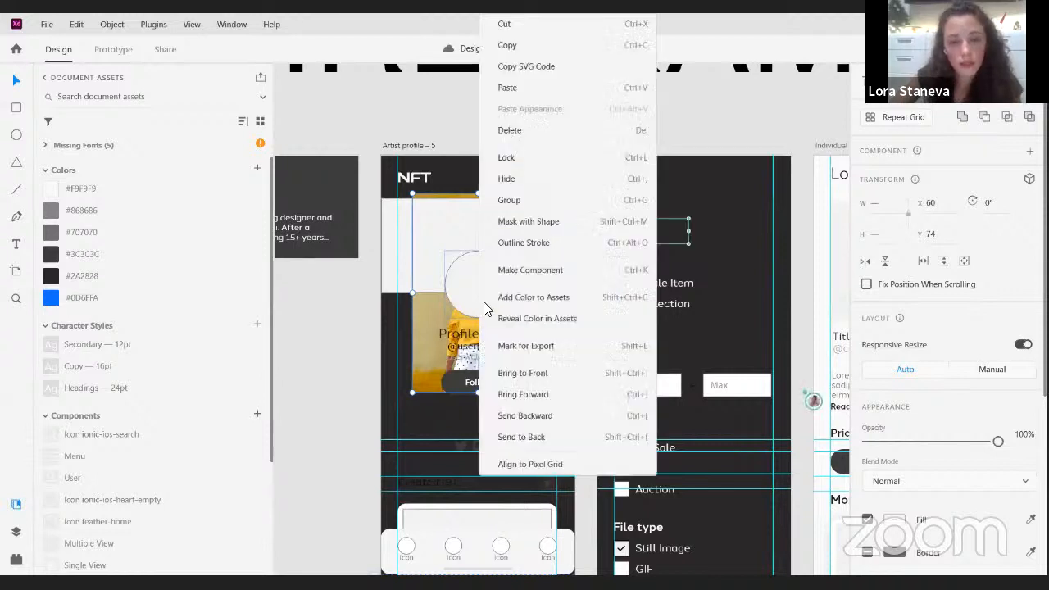
click(533, 221)
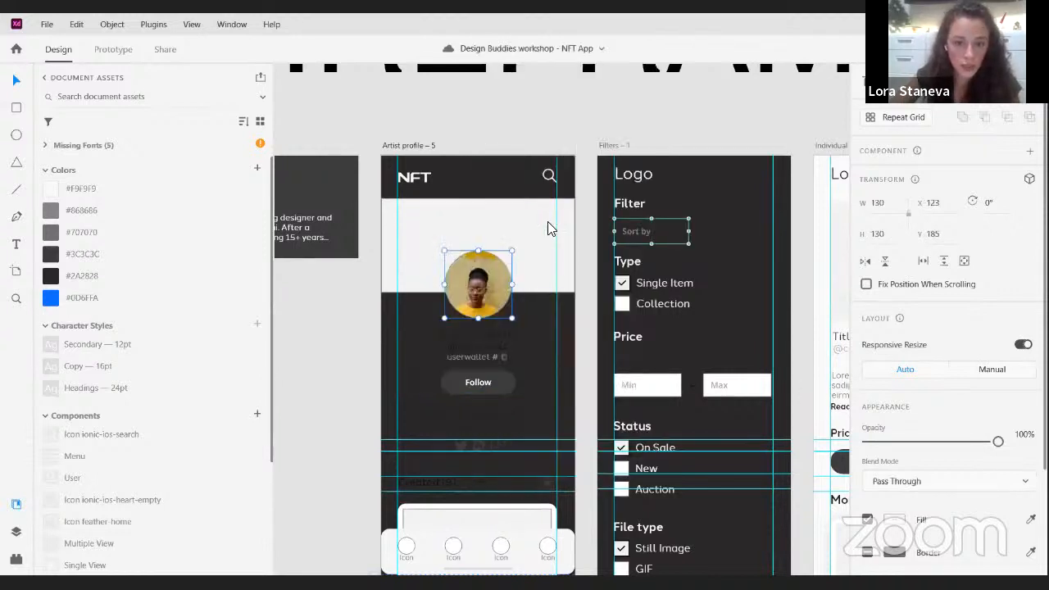
double_click(504, 302)
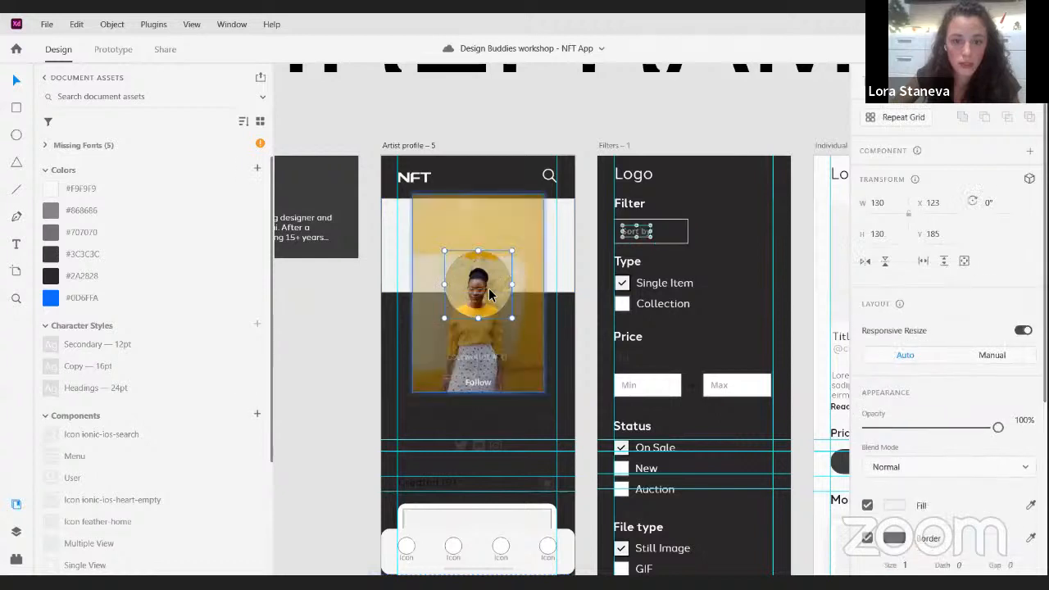
key(Escape)
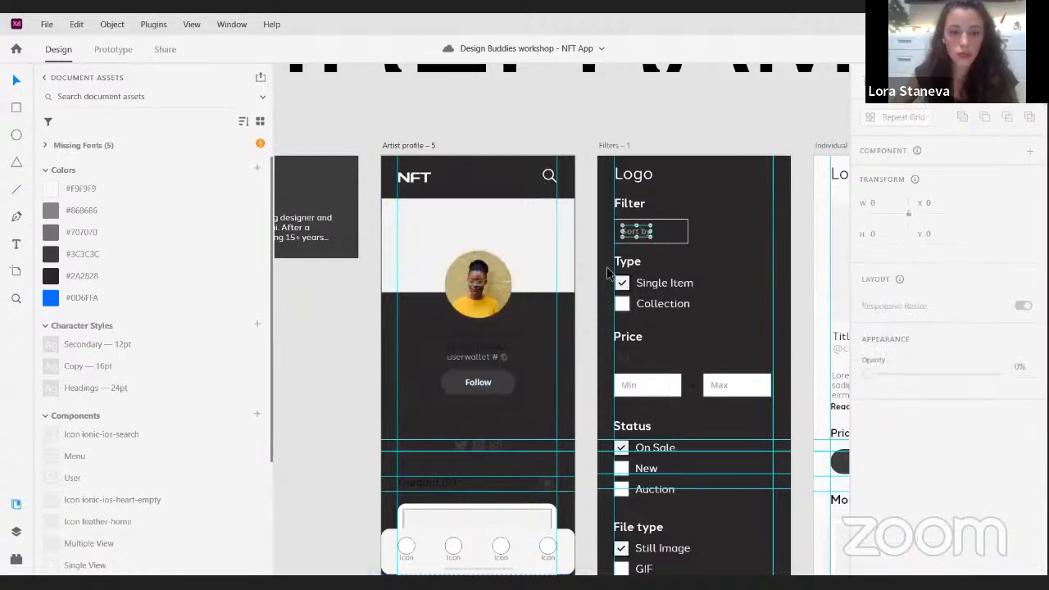
- Undo the masking, reordering, scaling and placement of the portrait photo on the Artist profile artboard
key(ctrl+z)
key(ctrl+z)
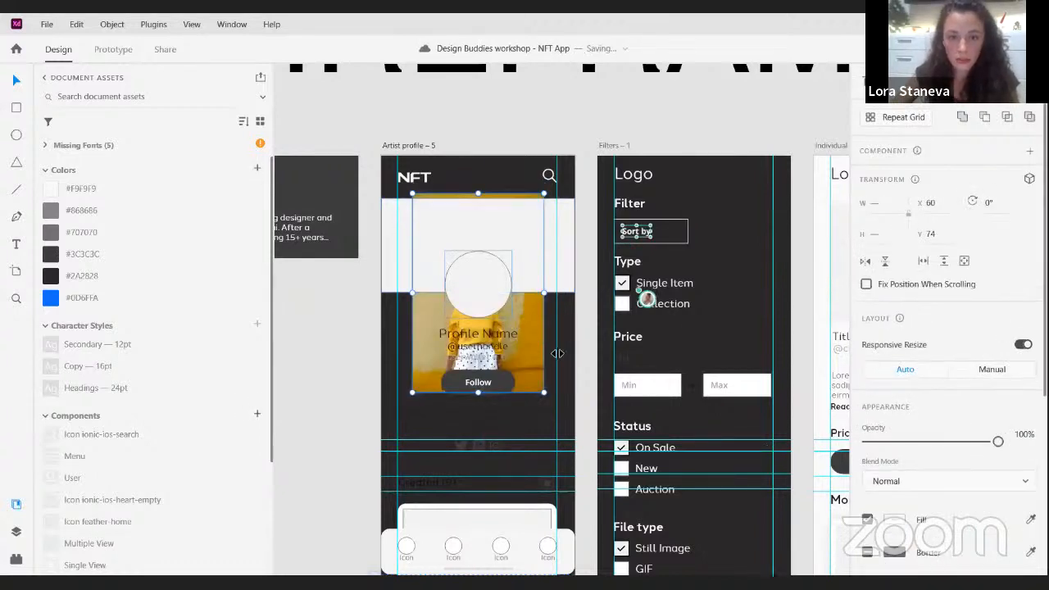
key(ctrl+z)
key(ctrl+z)
key(ctrl+z)
key(ctrl+z)
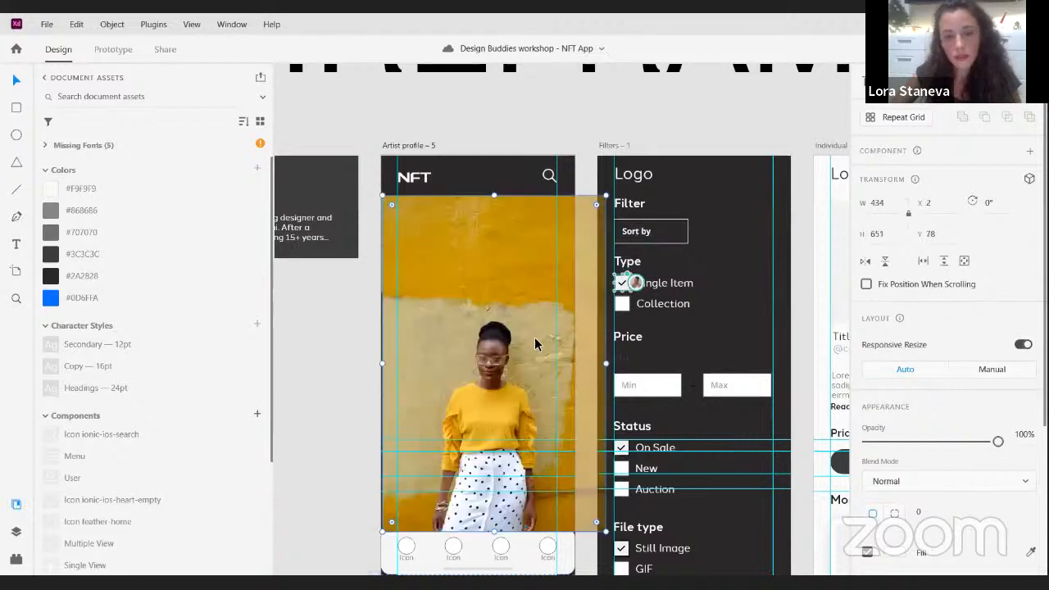
key(ctrl+z)
- Fill the profile circle with the portrait photo, then enlarge and reposition the photo inside it to frame the woman's face and upper body
click(476, 271)
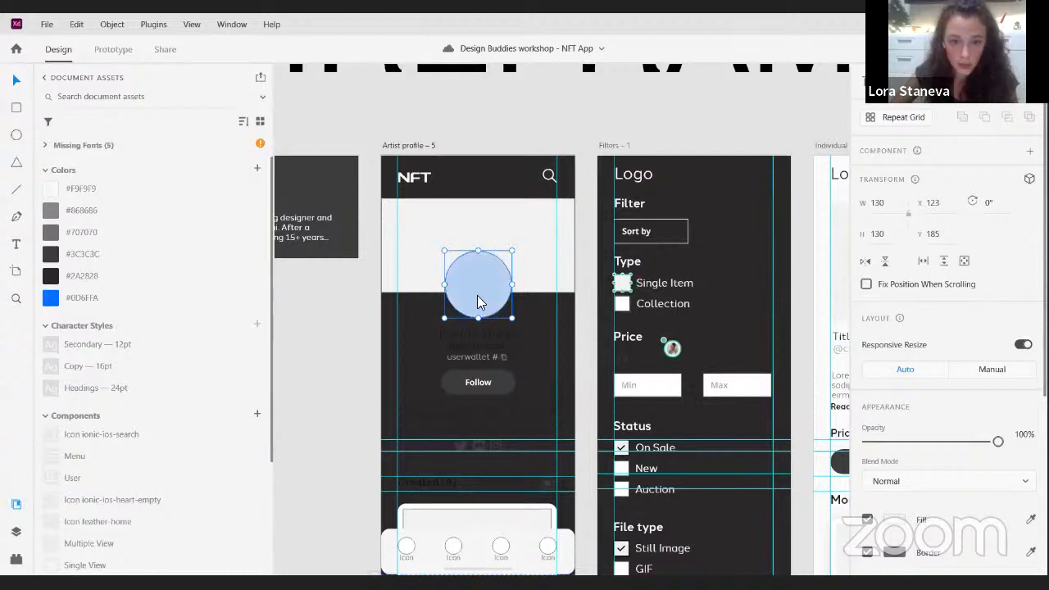
drag(470, 308, 459, 276)
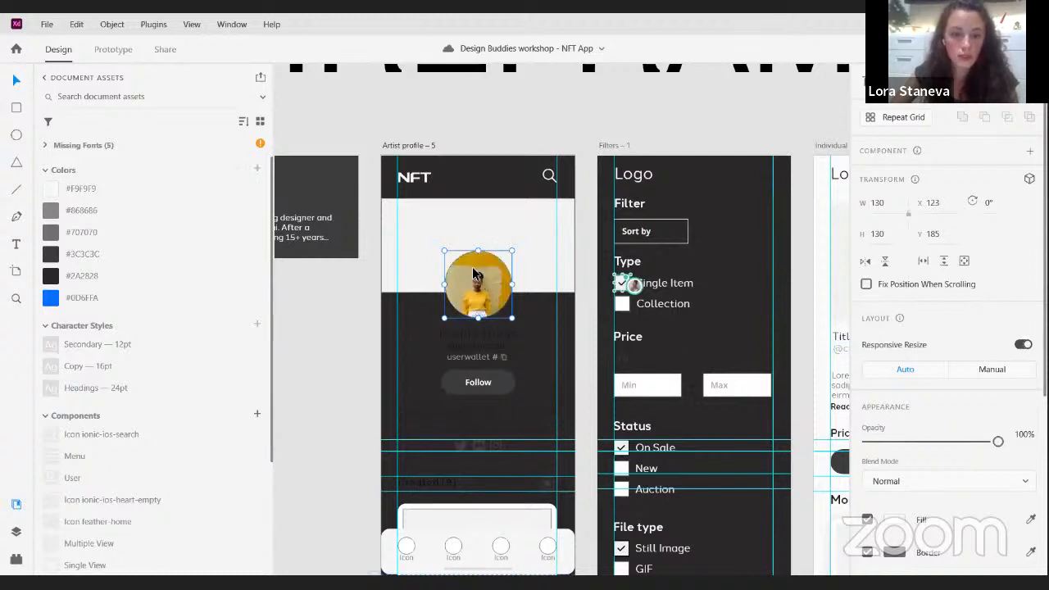
scroll(497, 288, up, 3)
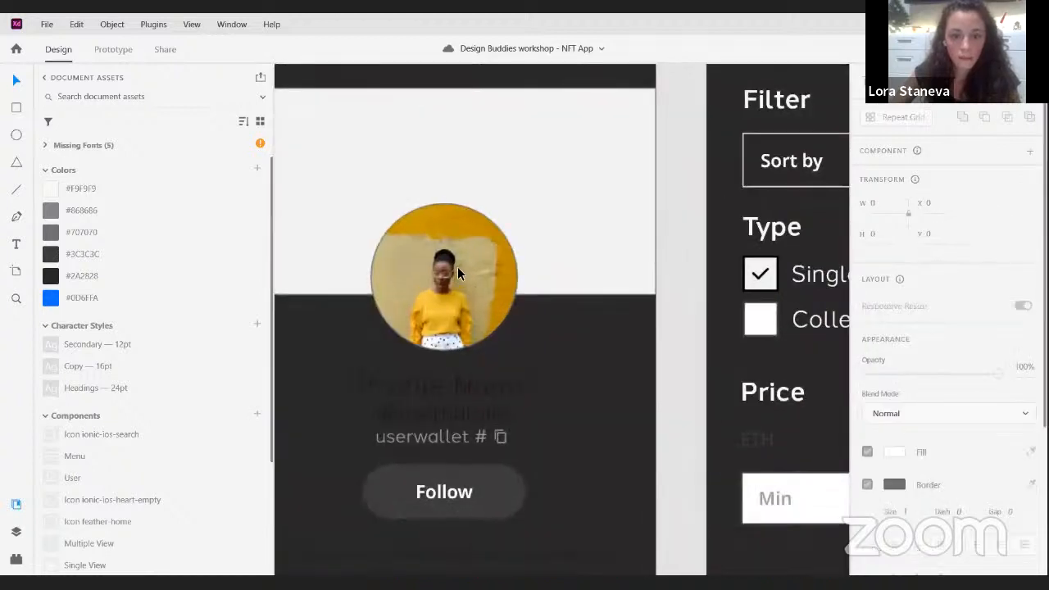
double_click(457, 267)
drag(549, 153, 630, 109)
drag(469, 287, 422, 310)
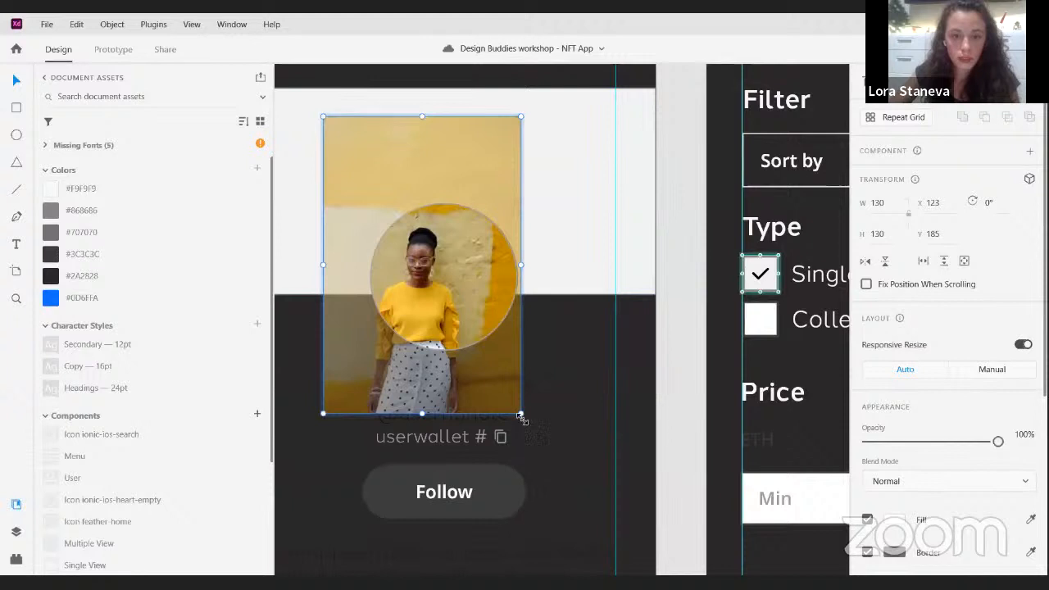
drag(520, 416, 574, 468)
drag(467, 314, 478, 268)
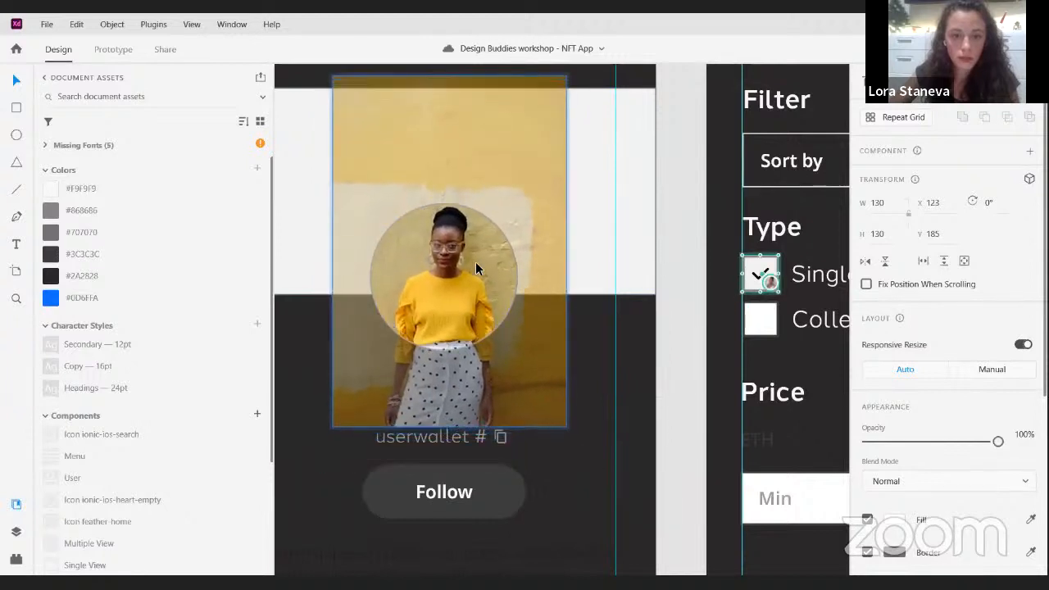
click(612, 343)
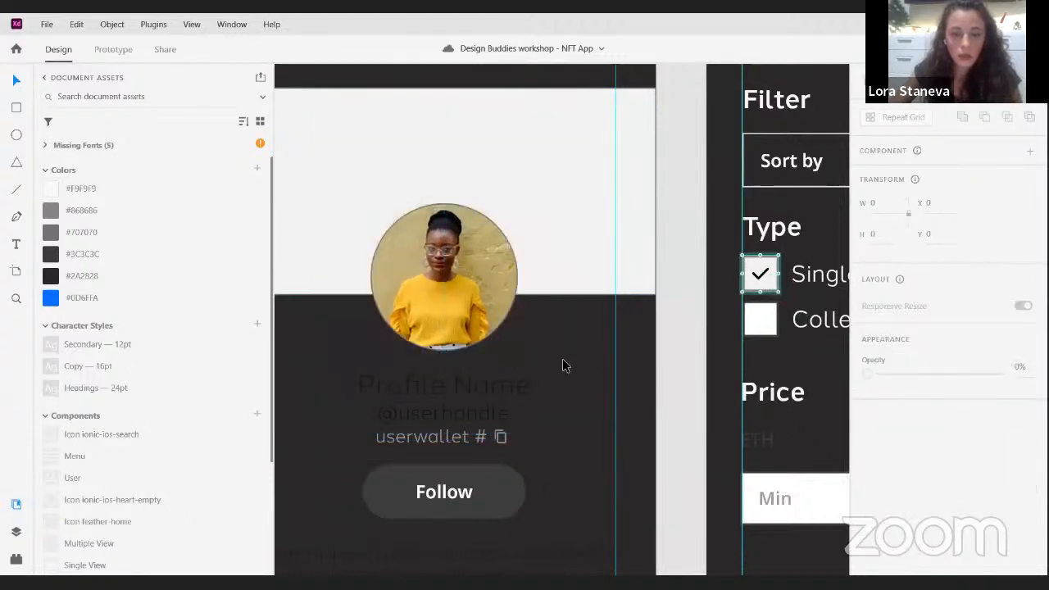
- Fill the light banner rectangle below the Artist profile header with the multicoloured abstract video AdobeStock_385111670
scroll(562, 358, down, 2)
click(535, 264)
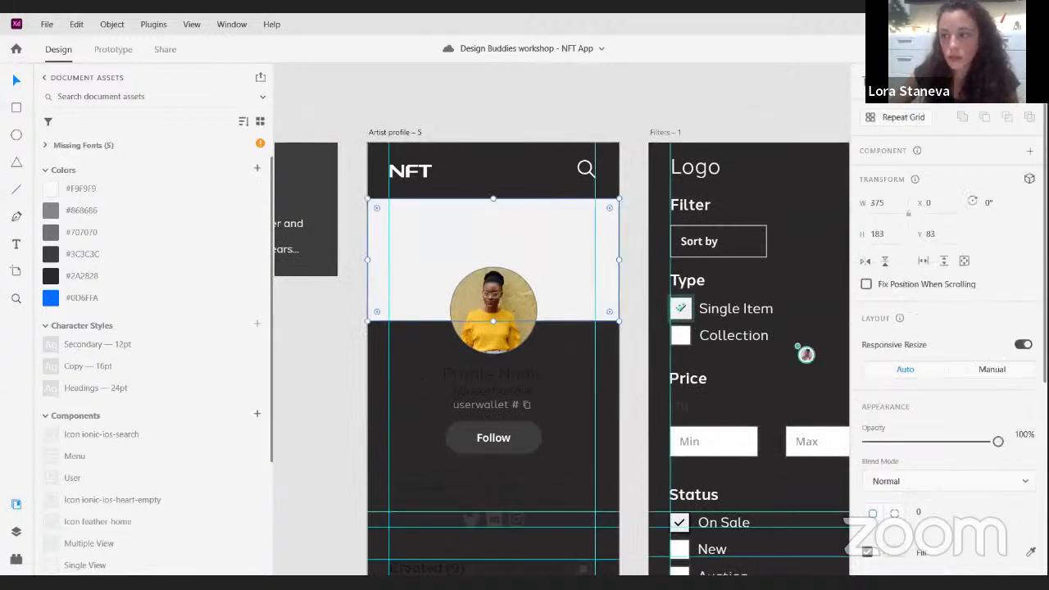
drag(593, 333, 556, 259)
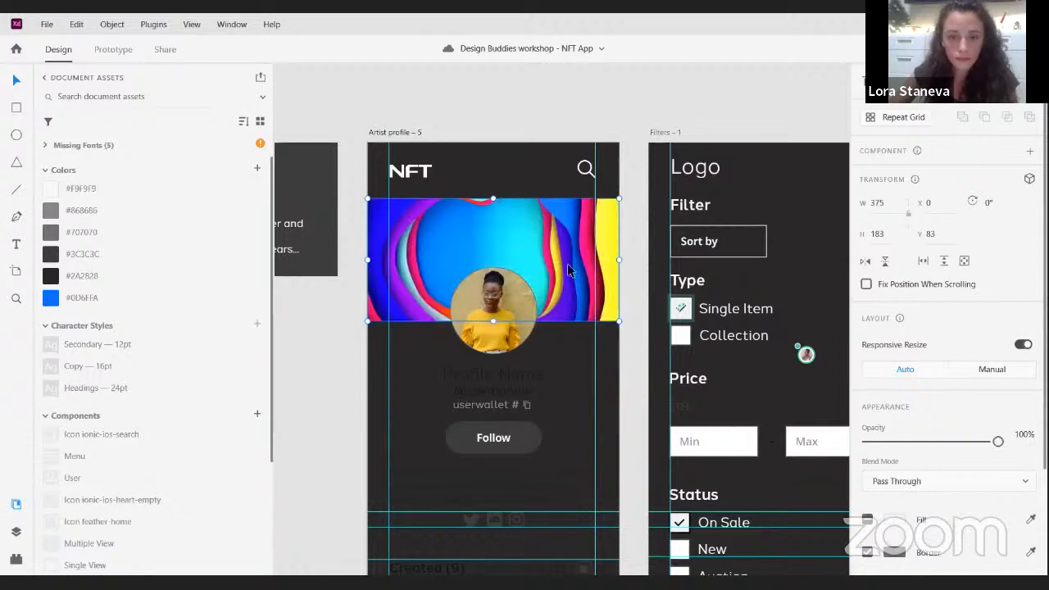
click(581, 355)
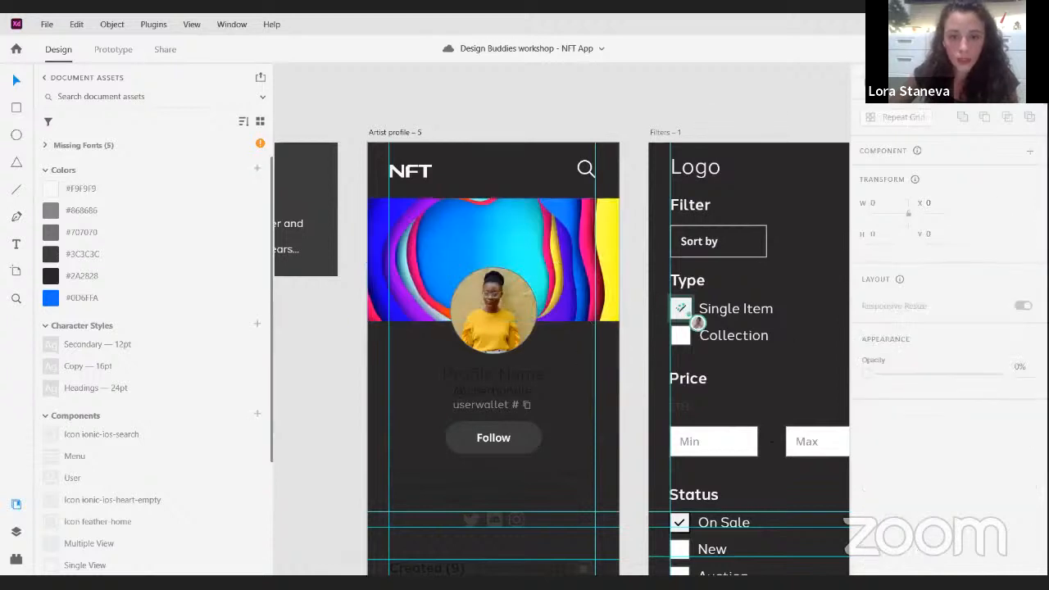
- Set the banner video's interaction to Play automatically and open its video customization settings
click(517, 220)
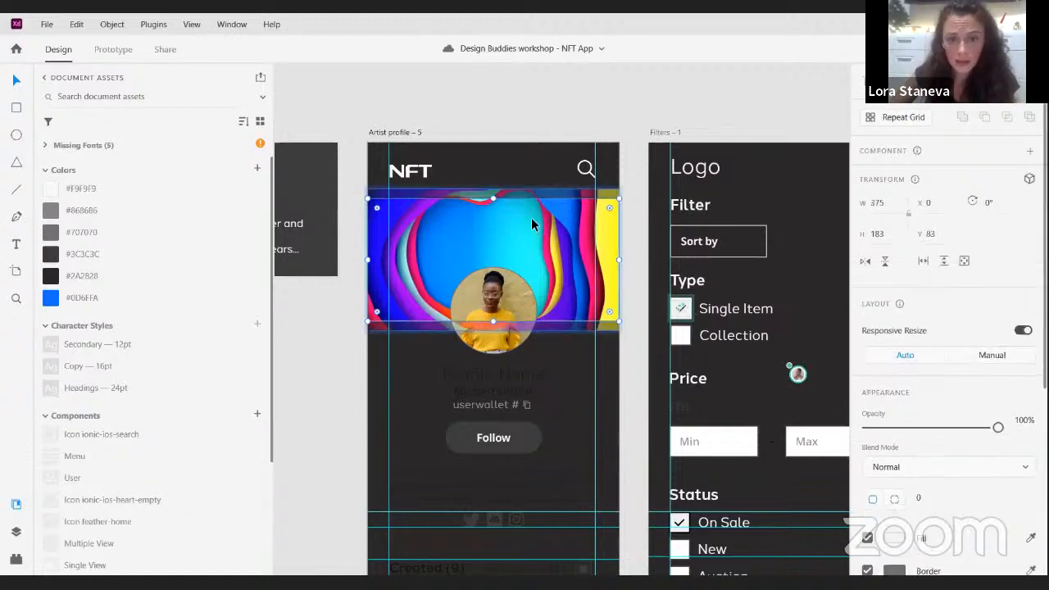
click(374, 194)
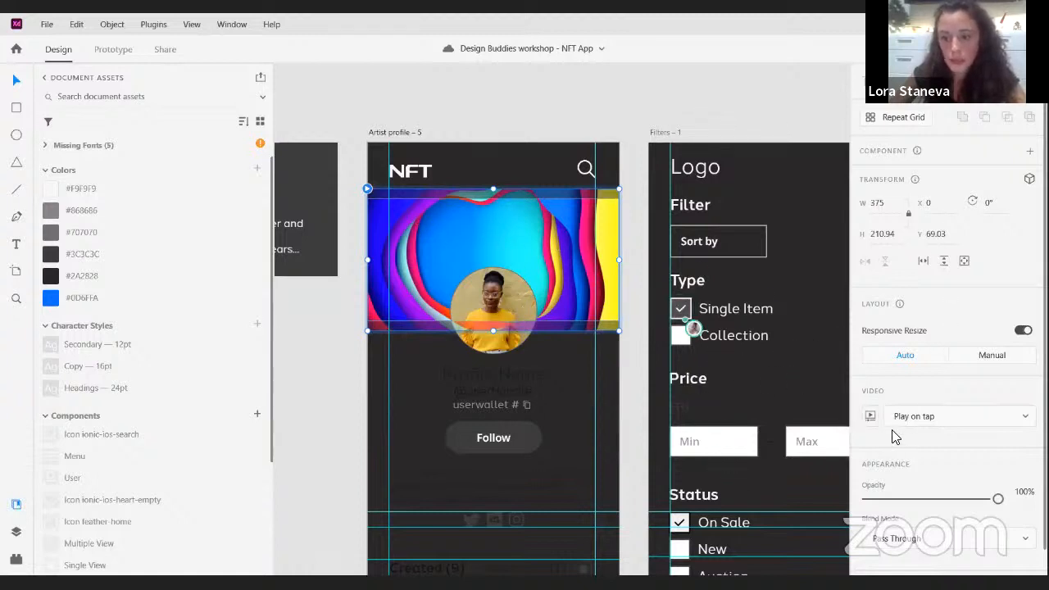
scroll(960, 425, down, 1)
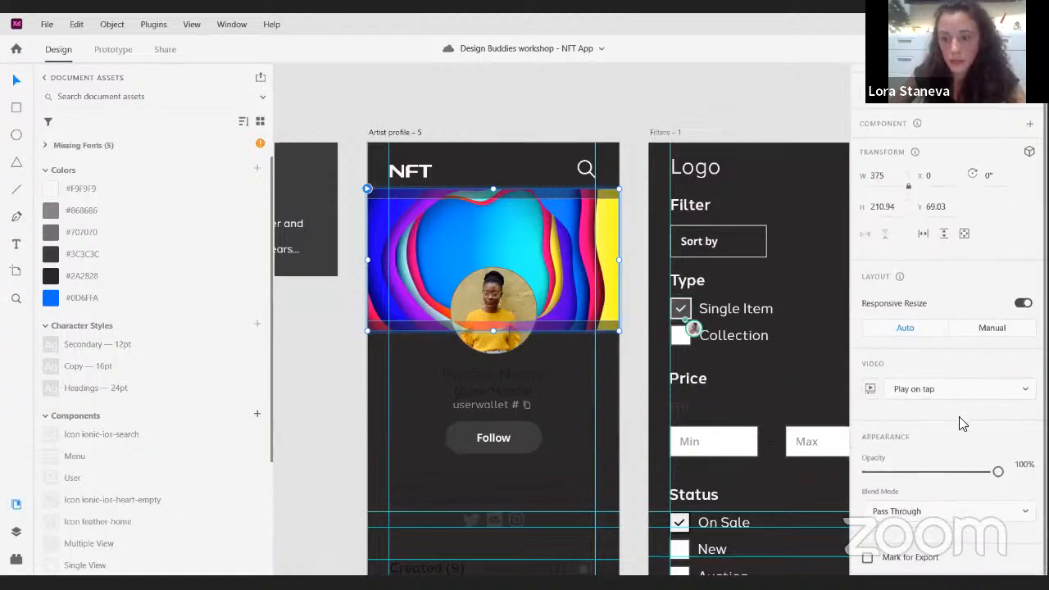
click(908, 394)
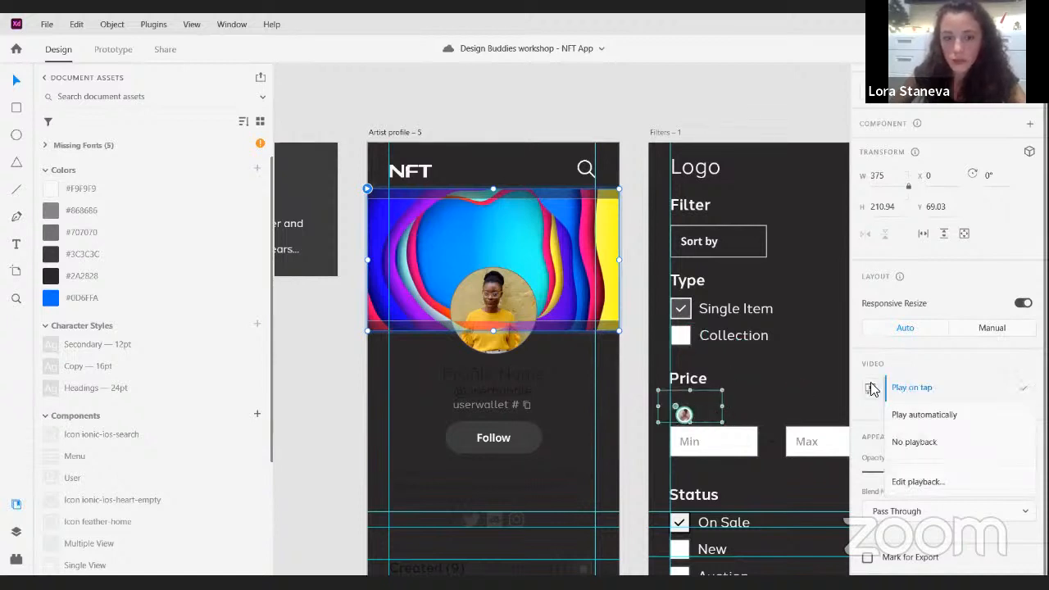
click(924, 417)
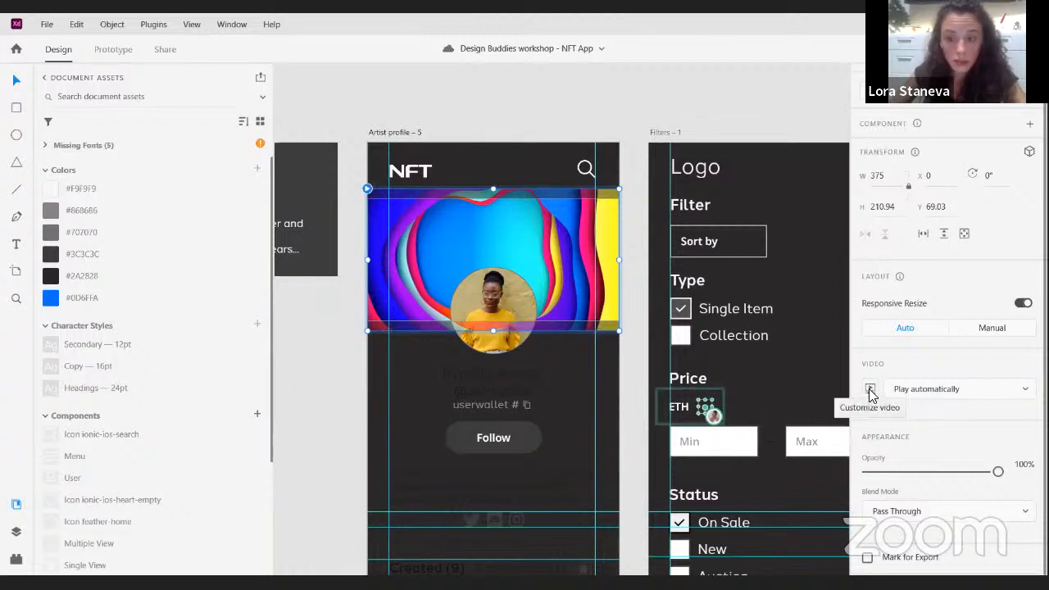
click(868, 393)
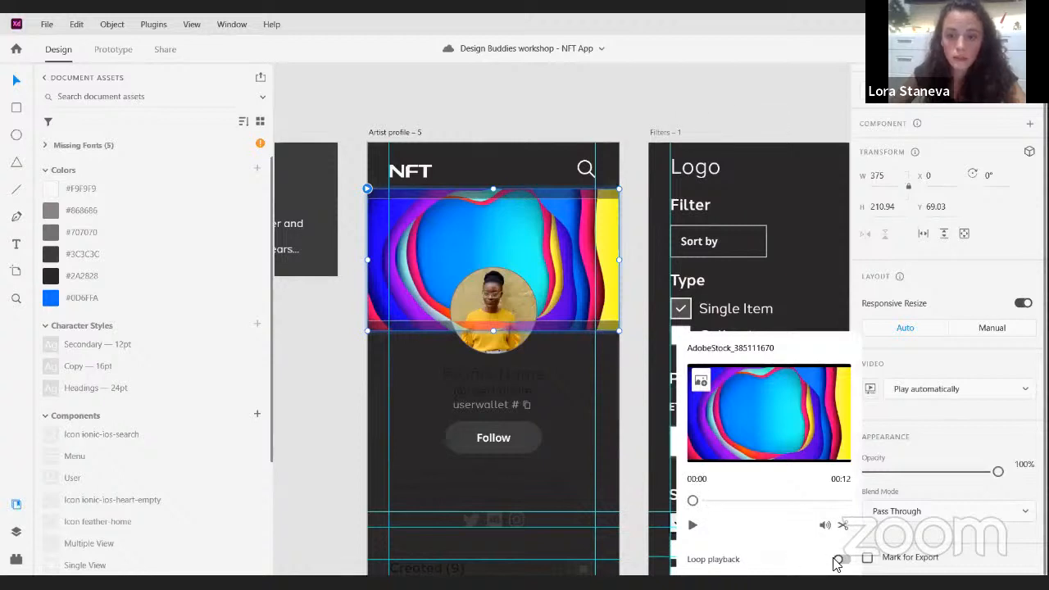
- Close the banner video settings and apply the saved colour #F9F9F9 to the profile name and user handle on the Artist profile
click(466, 159)
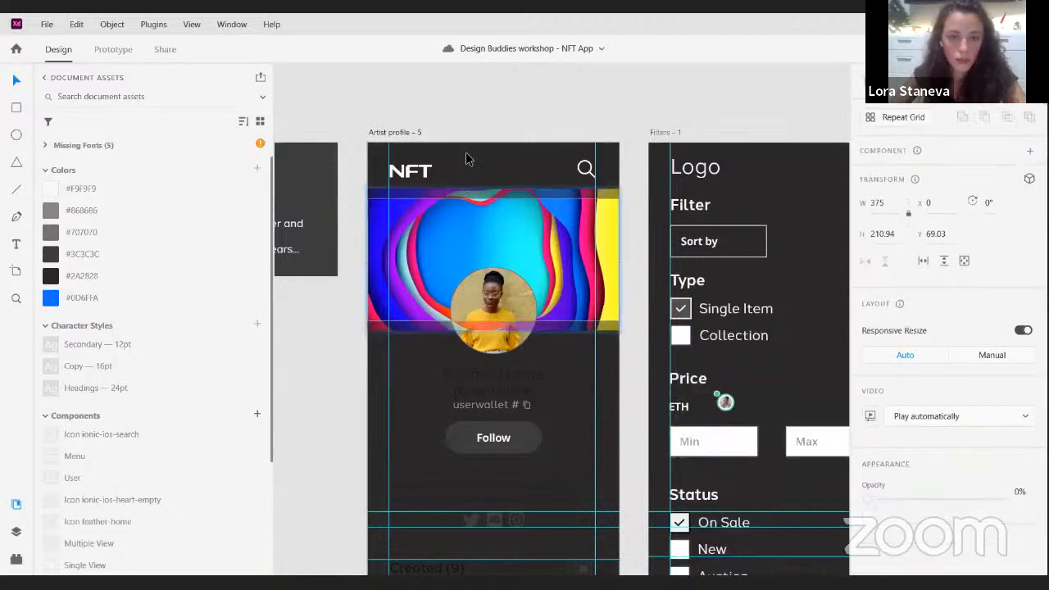
click(392, 132)
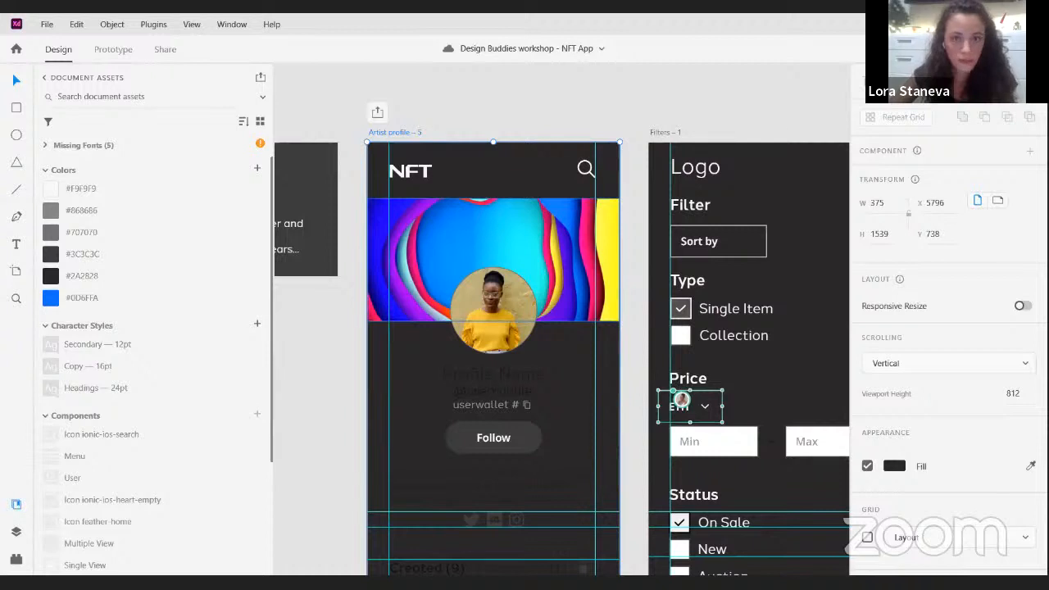
click(520, 250)
scroll(520, 250, down, 1)
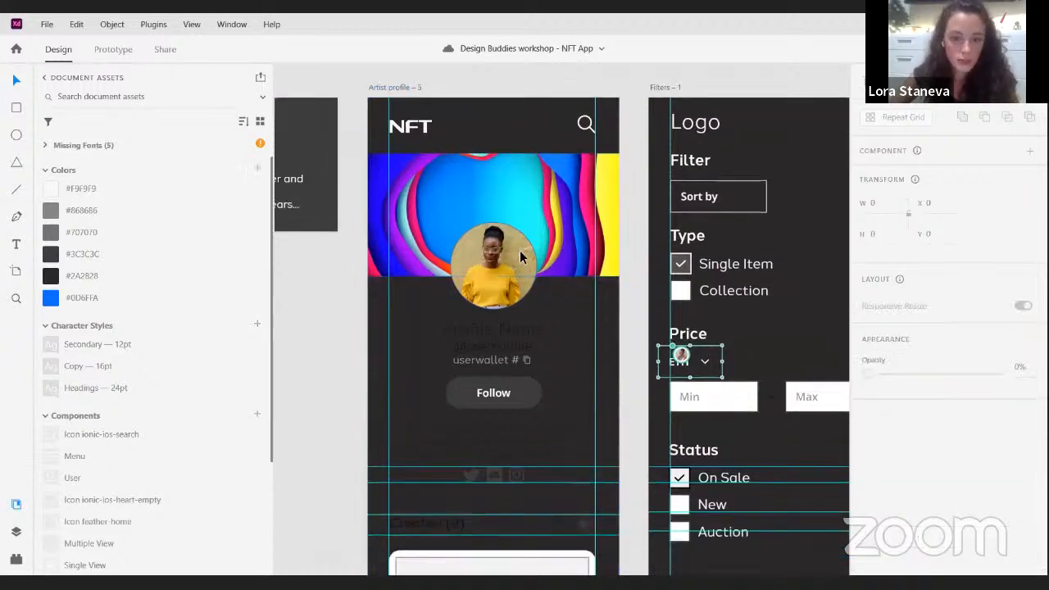
drag(538, 346, 573, 325)
click(532, 329)
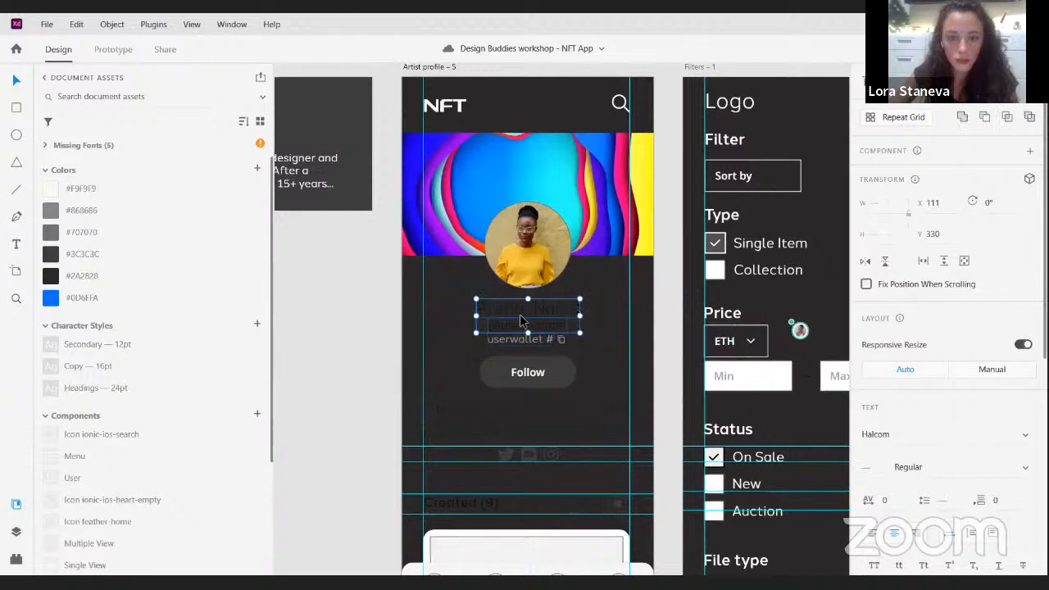
click(50, 189)
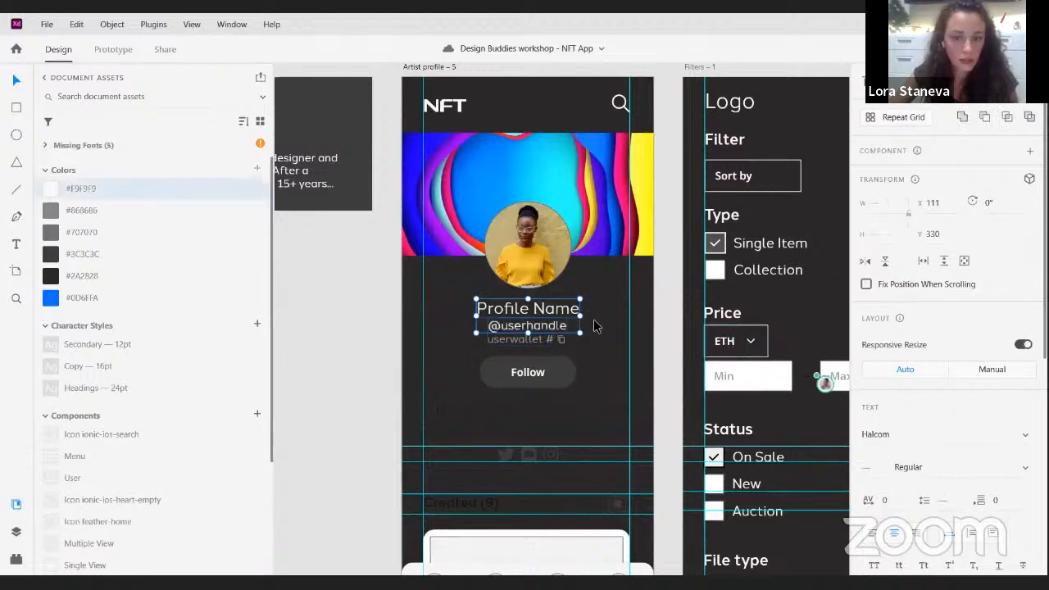
- Replace the Profile Name placeholder on the Artist profile with the artist's name copied from the neighbouring artist card
click(344, 258)
drag(429, 283, 533, 296)
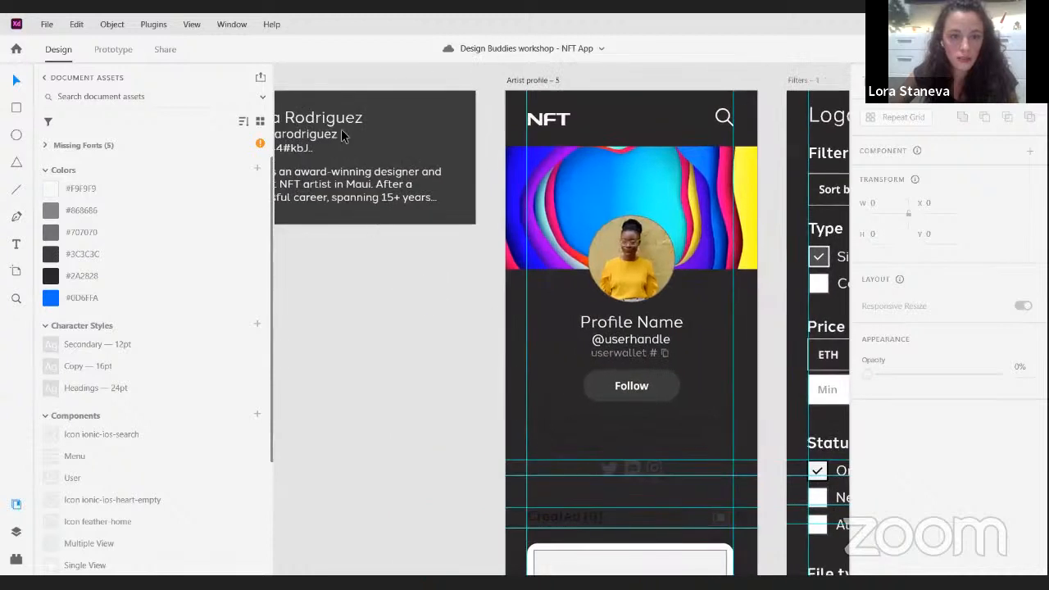
double_click(345, 118)
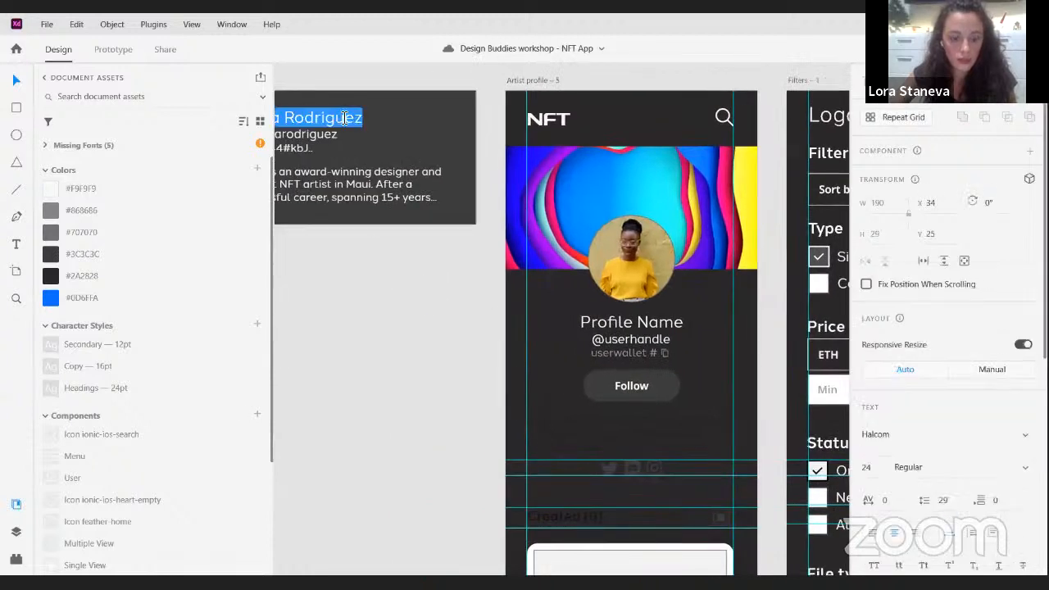
key(ctrl+c)
double_click(640, 325)
key(ctrl+v)
key(Escape)
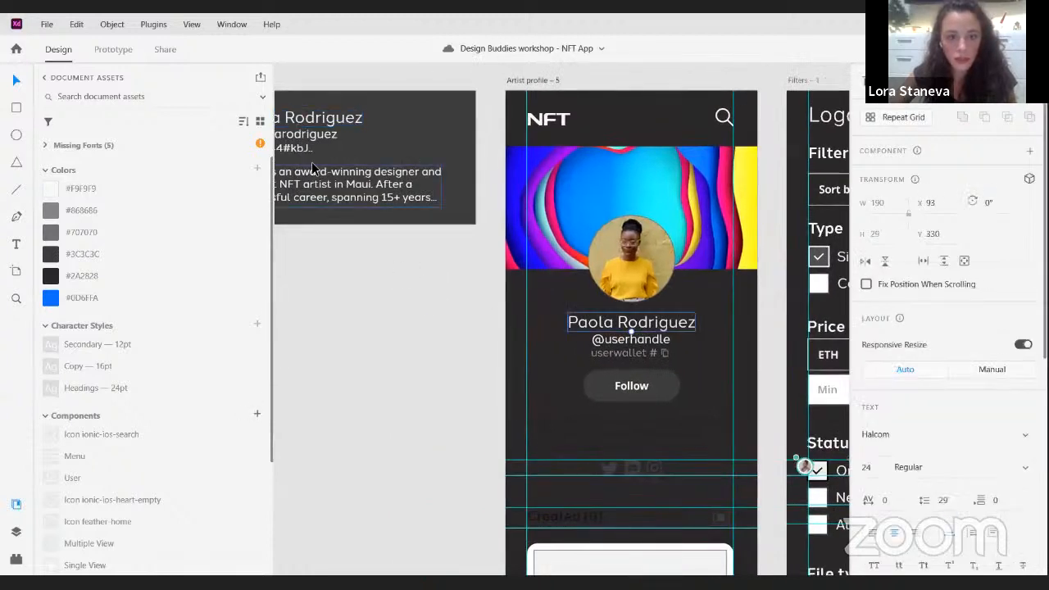
double_click(307, 134)
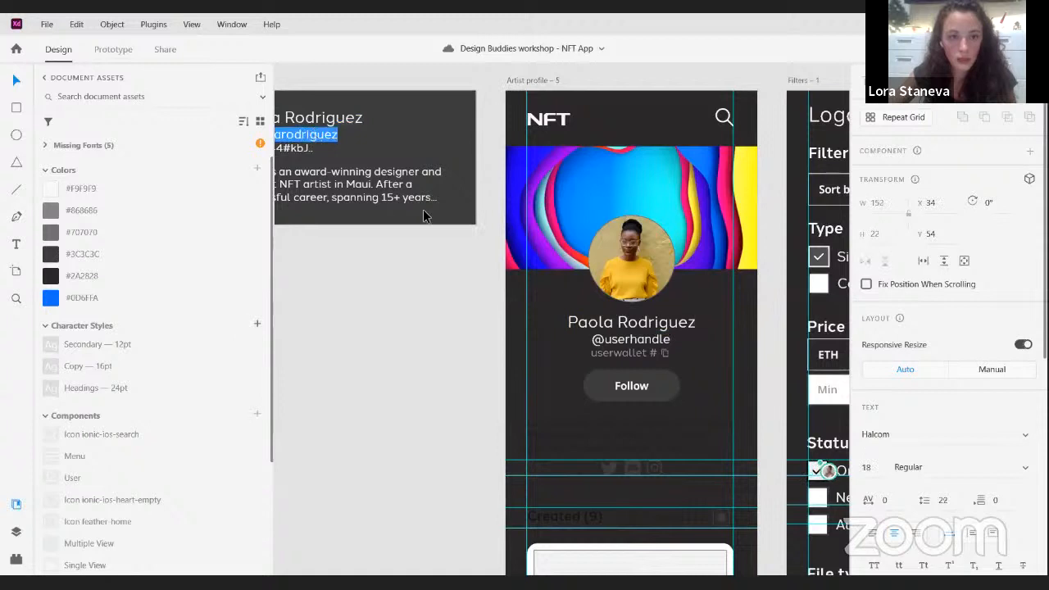
key(ctrl+c)
double_click(627, 340)
key(ctrl+v)
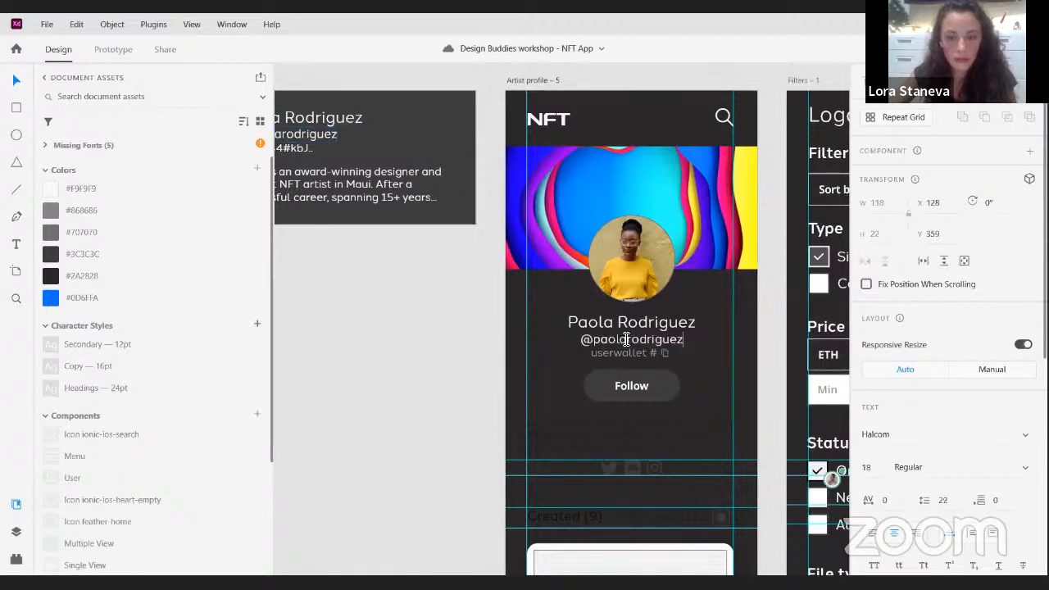
key(Escape)
- Replace the userwallet placeholder with the wallet address copied from the artist card, and shift the text beside its copy icon
click(297, 149)
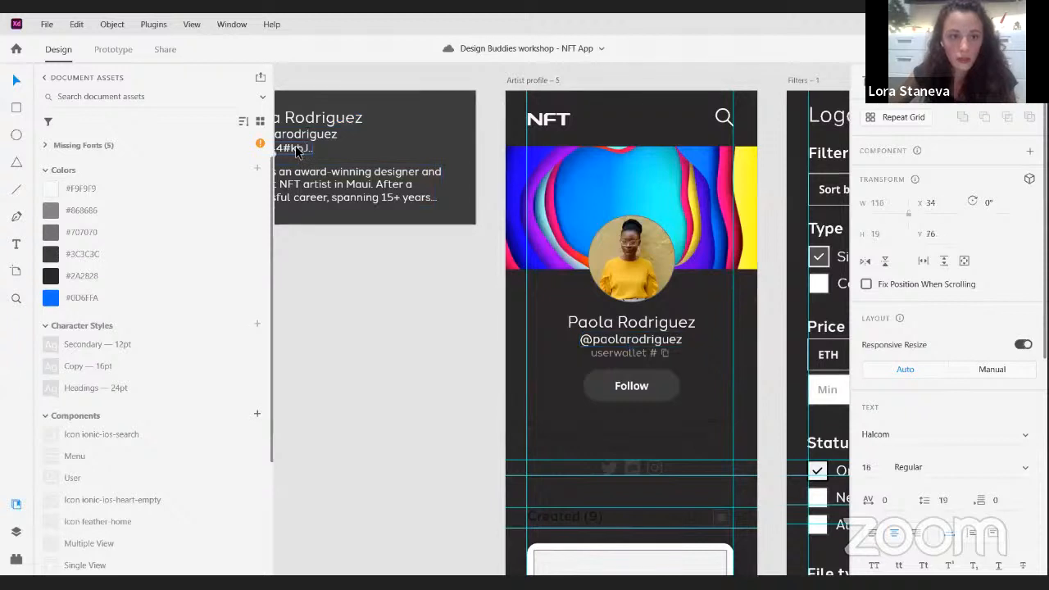
double_click(297, 149)
key(ctrl+c)
click(615, 354)
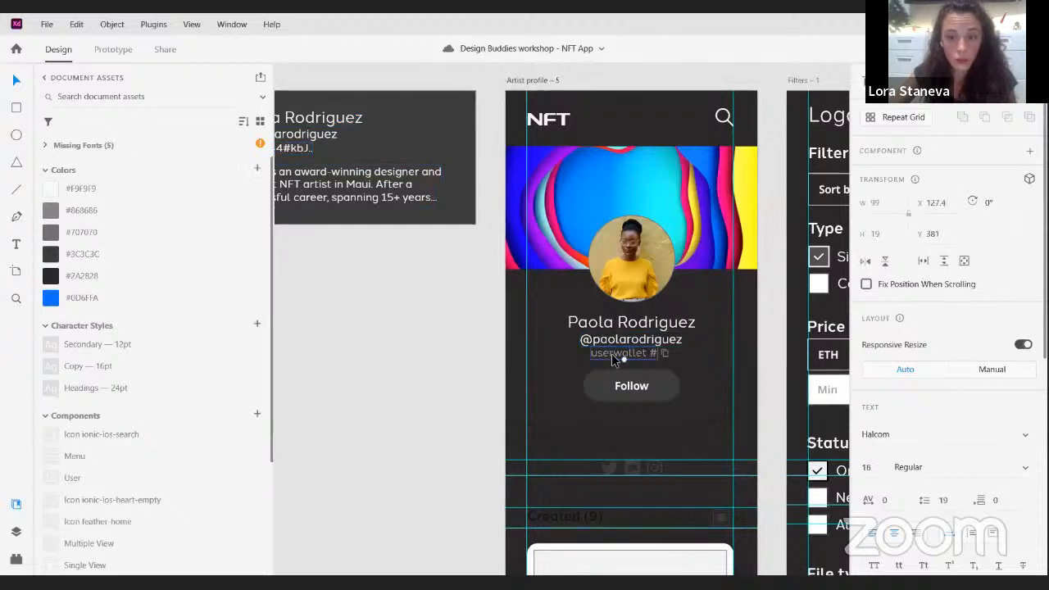
double_click(622, 353)
key(ctrl+v)
key(Escape)
drag(645, 355, 637, 355)
click(679, 361)
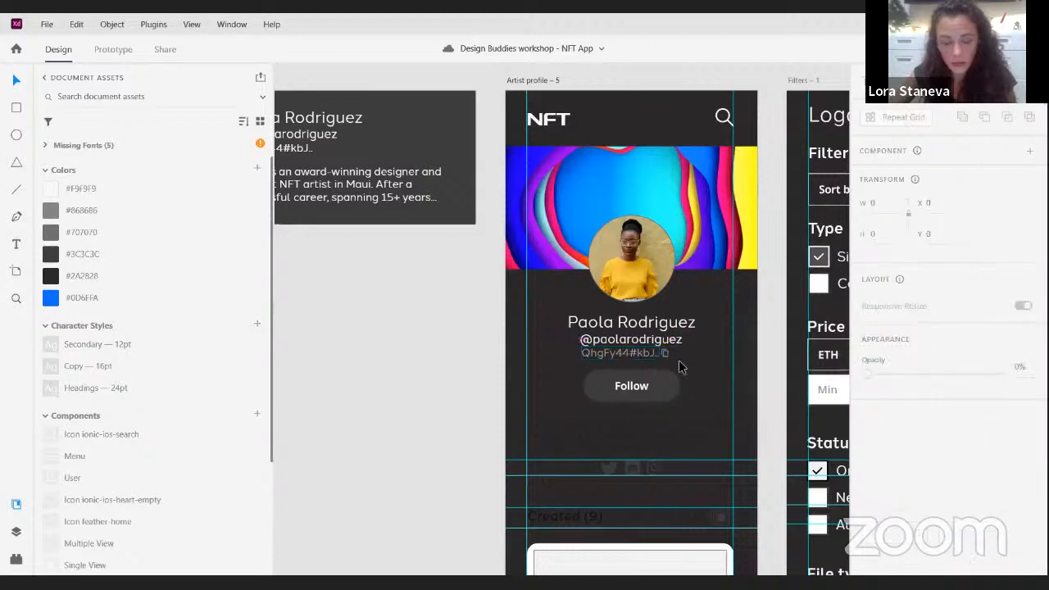
- Apply the saved colour #0D6FFA to the wallet address and its copy icon, and underline the address
scroll(671, 357, up, 5)
drag(642, 357, 631, 353)
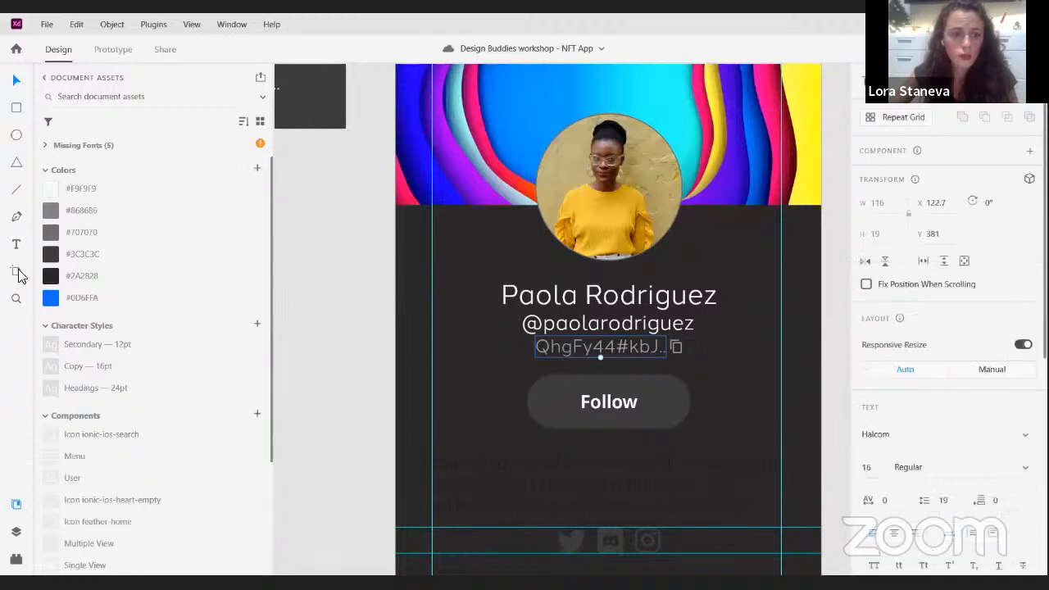
click(49, 300)
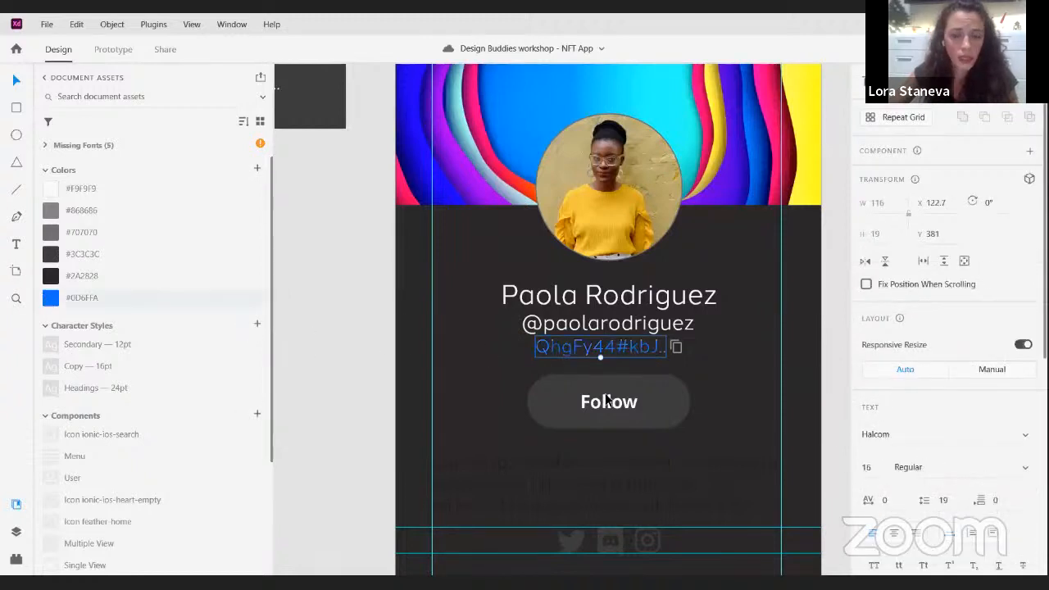
click(677, 348)
click(50, 298)
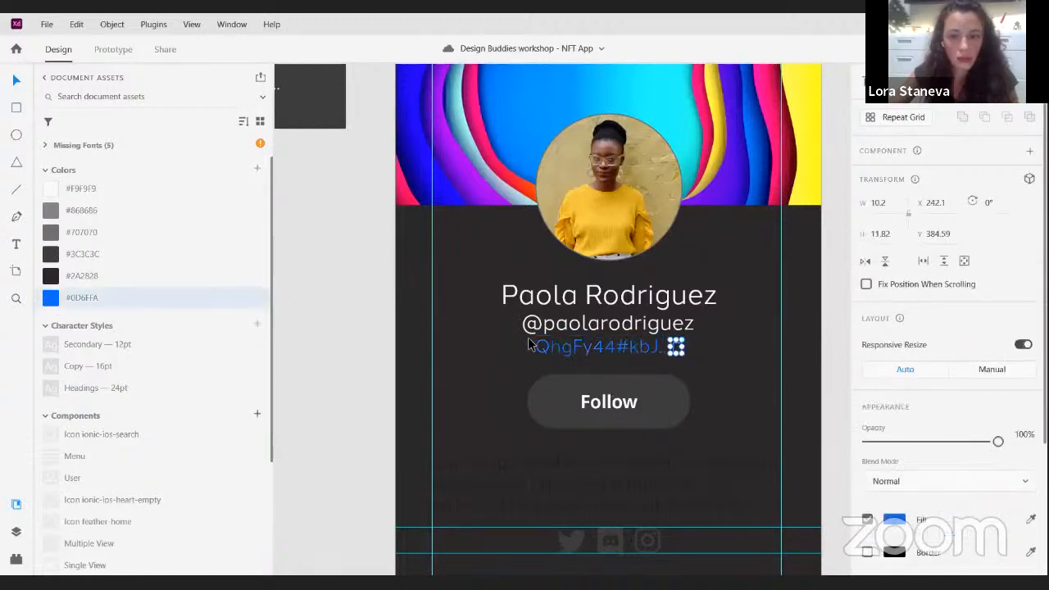
click(597, 353)
scroll(983, 459, down, 2)
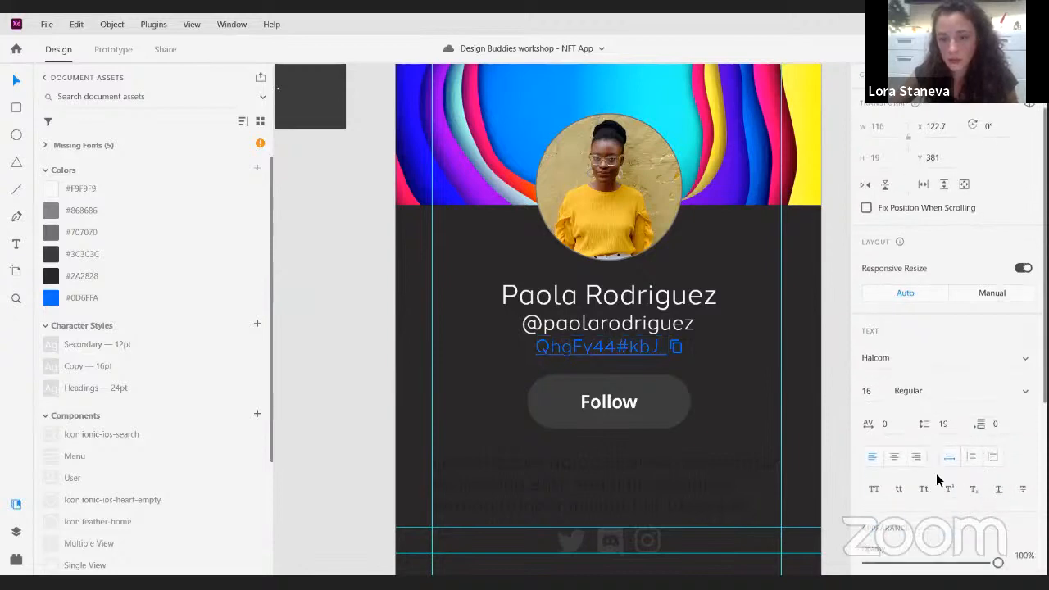
click(703, 363)
scroll(738, 352, down, 3)
drag(748, 342, 611, 301)
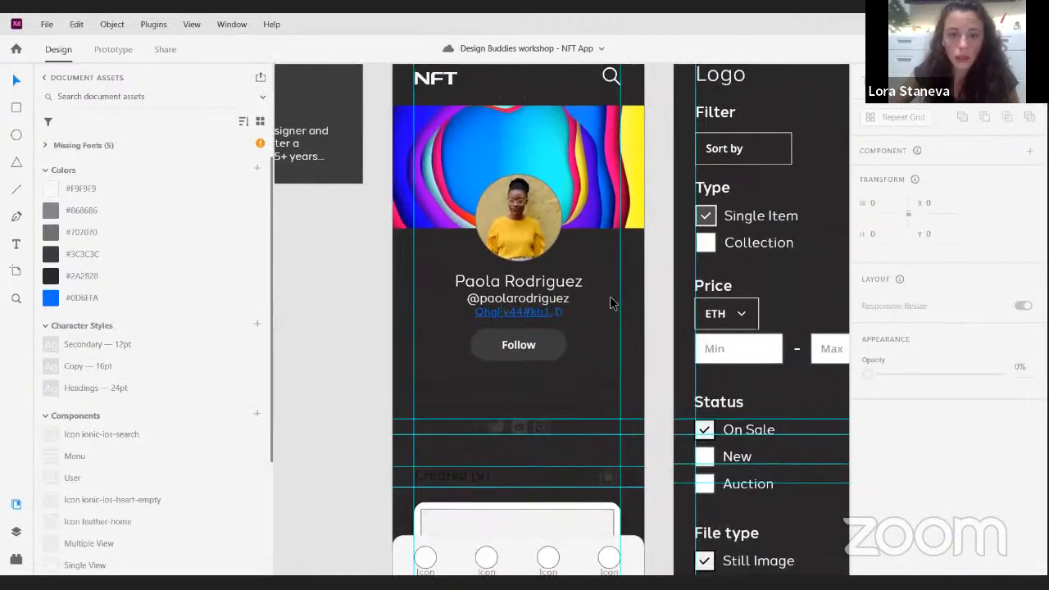
scroll(610, 301, down, 4)
scroll(529, 302, up, 2)
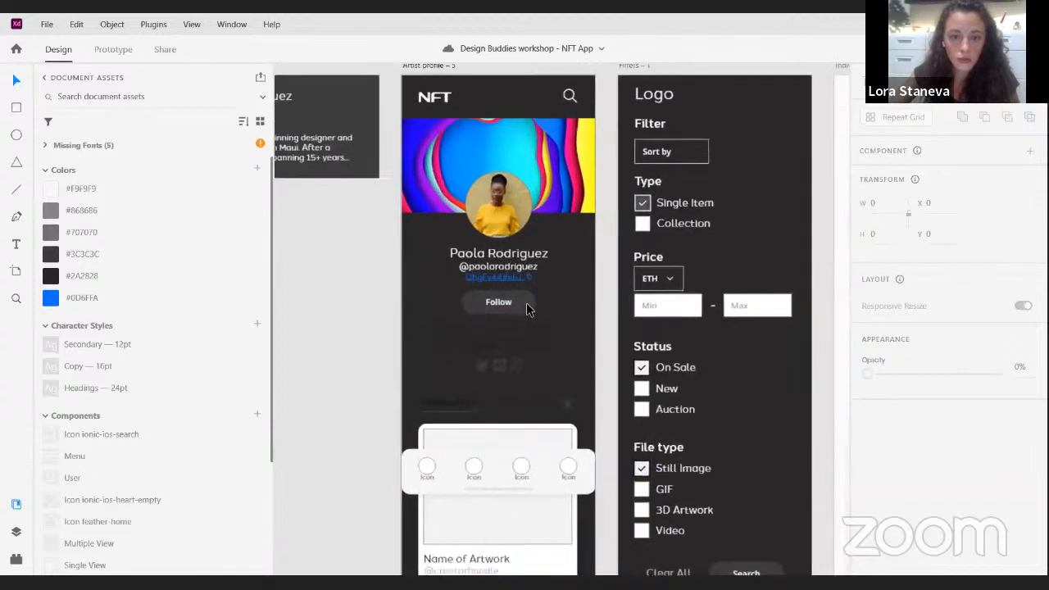
click(528, 306)
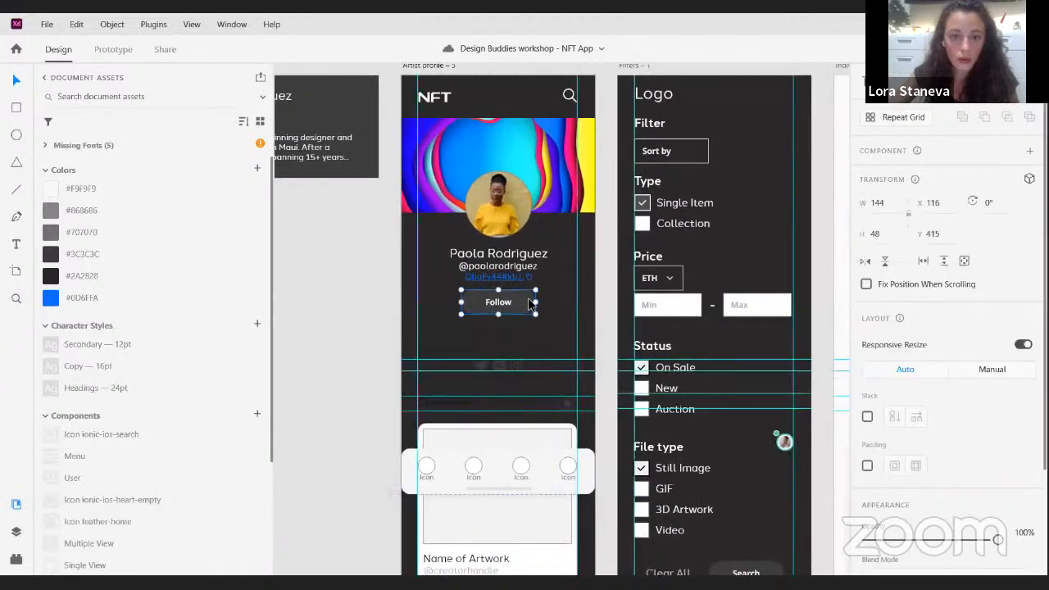
click(59, 299)
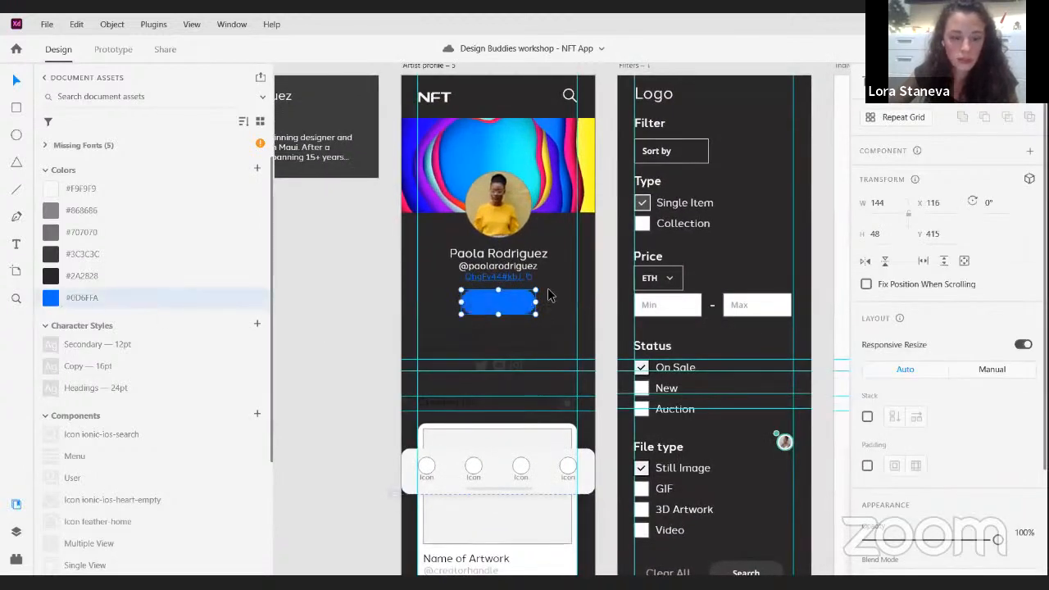
key(ctrl+z)
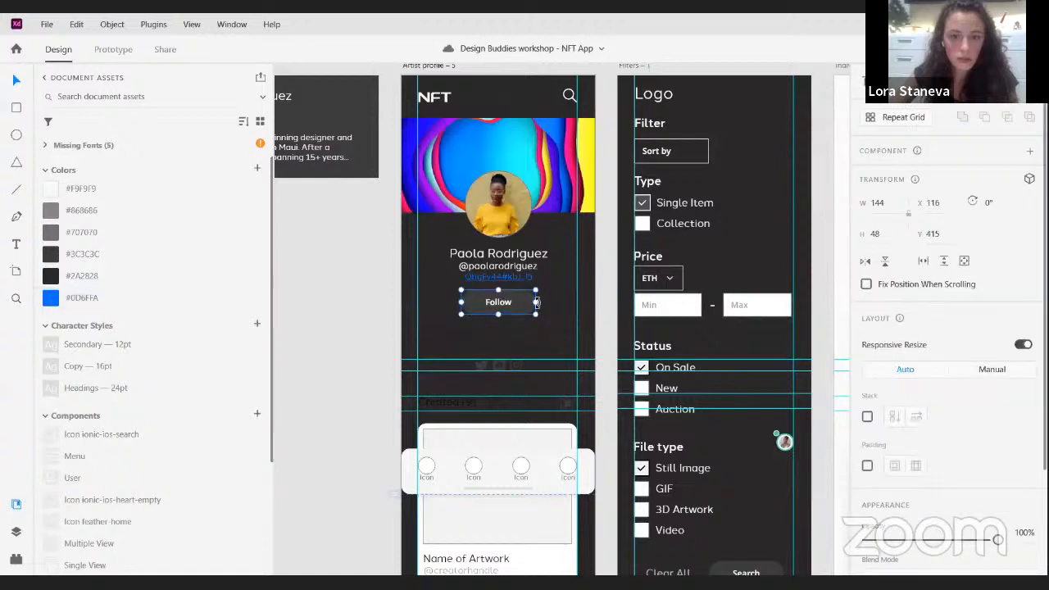
- Fill only the background shape inside the Follow button group with the saved colour #0D6FFA
double_click(510, 305)
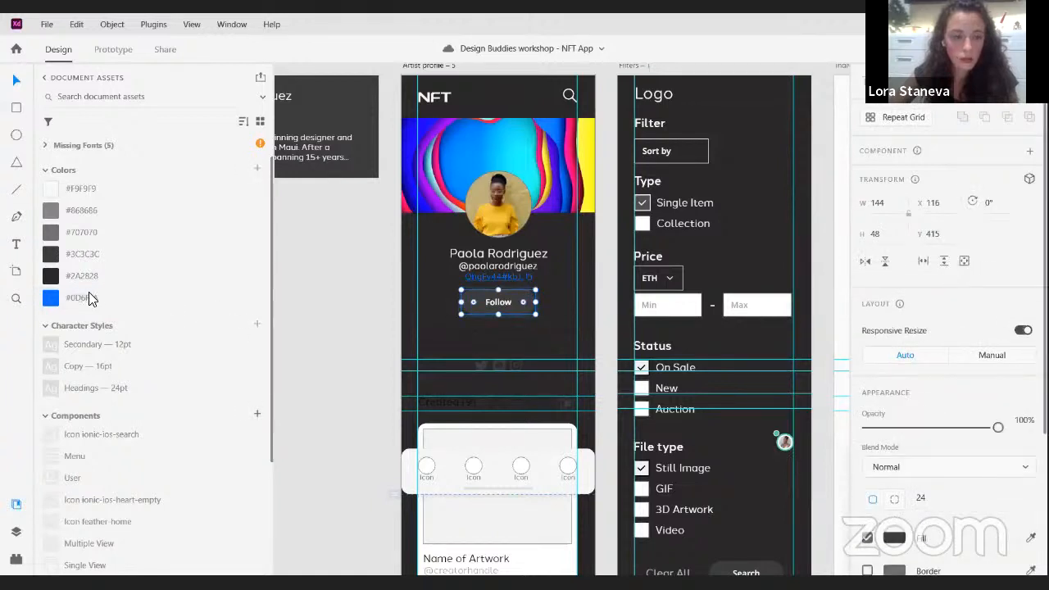
click(90, 299)
click(554, 283)
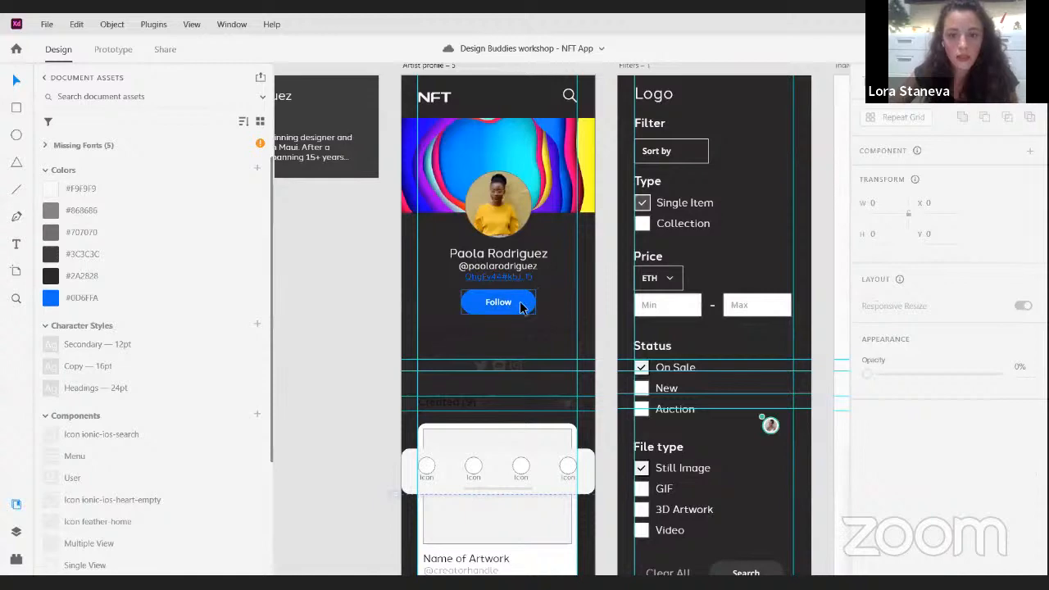
- Add the whole Follow button group to the document's components, and undo the conversion
scroll(517, 291, up, 1)
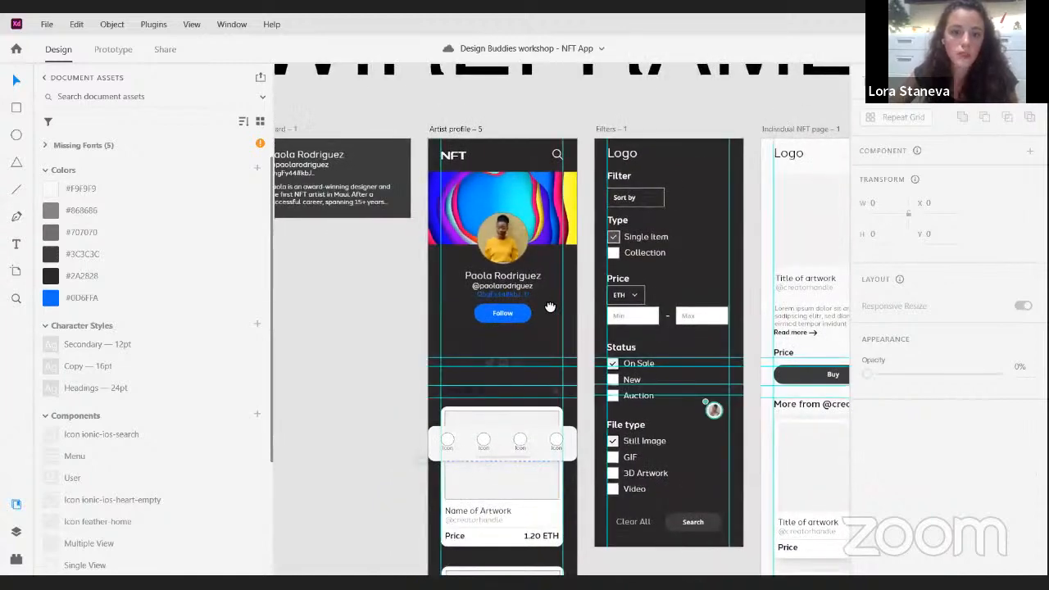
scroll(501, 305, right, 2)
scroll(502, 305, down, 1)
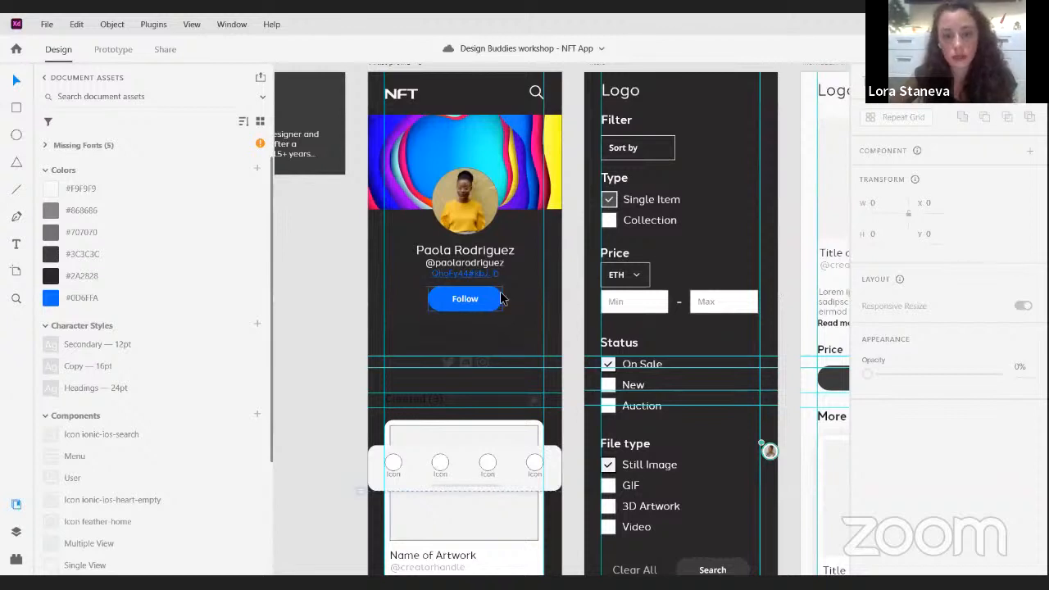
click(501, 295)
drag(530, 284, 434, 310)
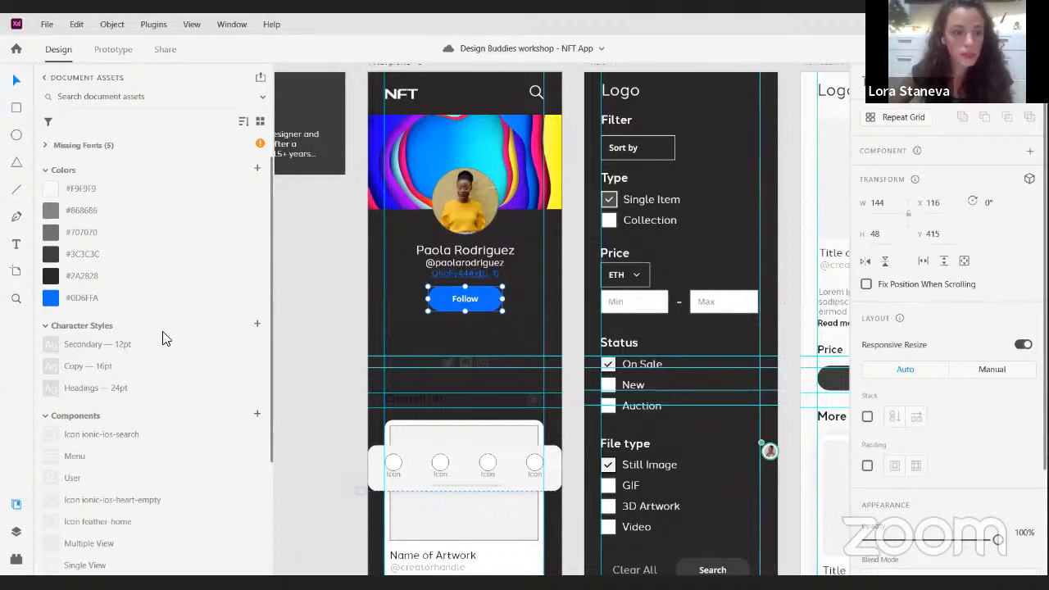
scroll(162, 336, down, 3)
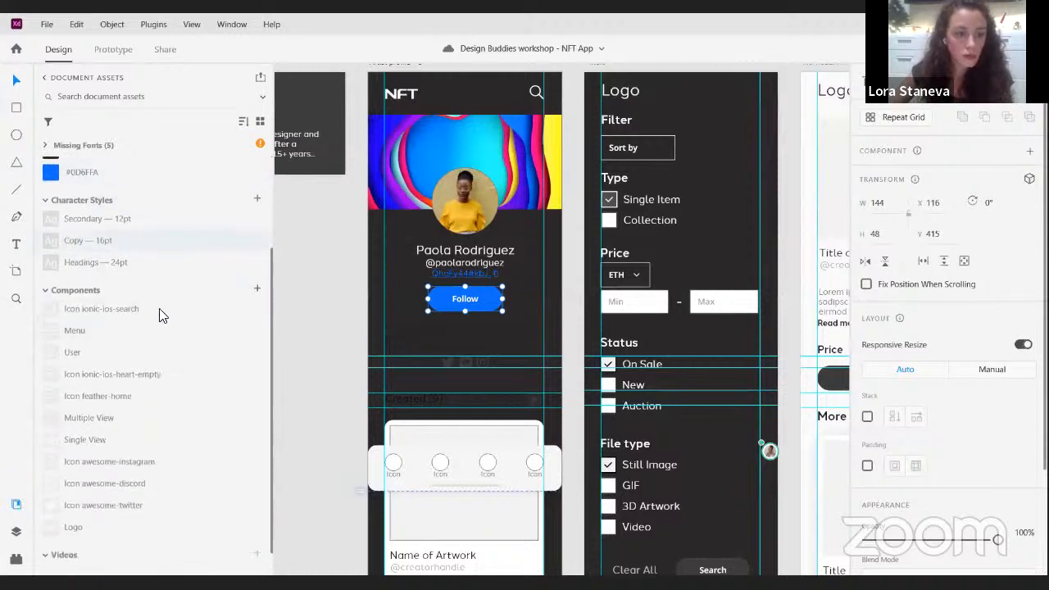
click(256, 290)
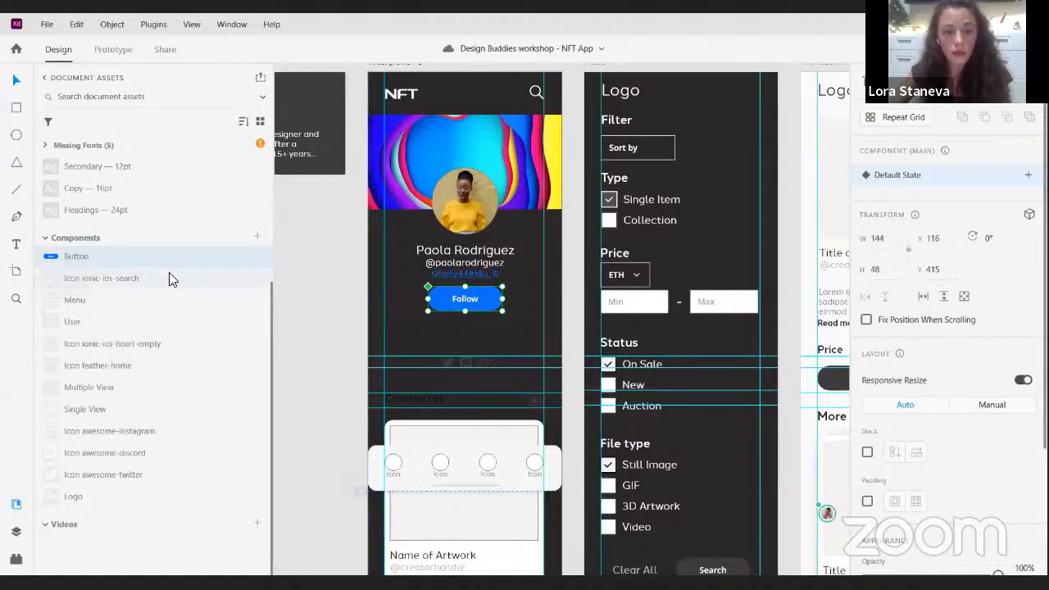
click(409, 292)
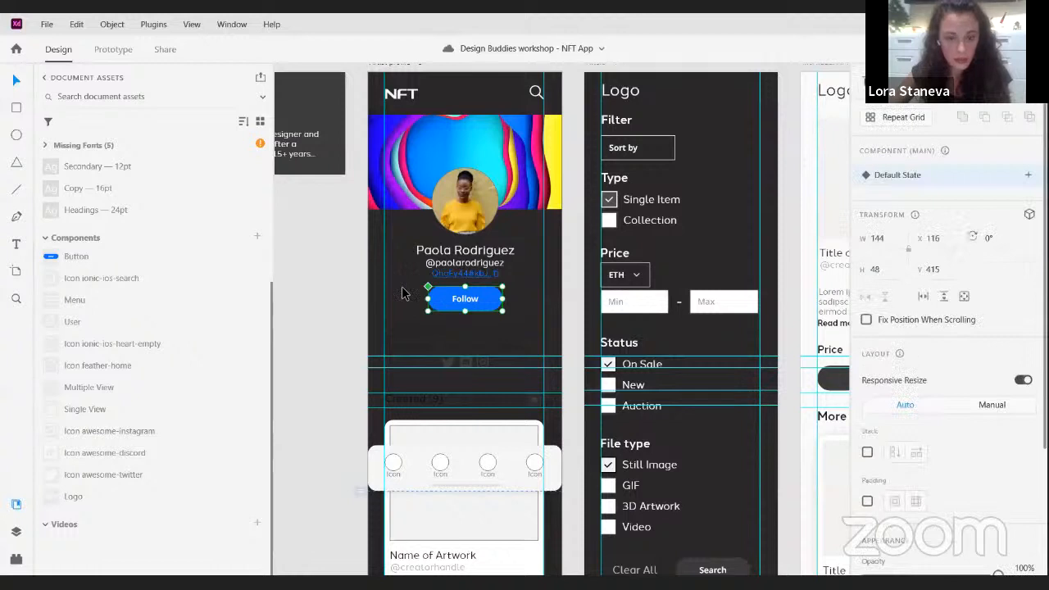
key(ctrl+z)
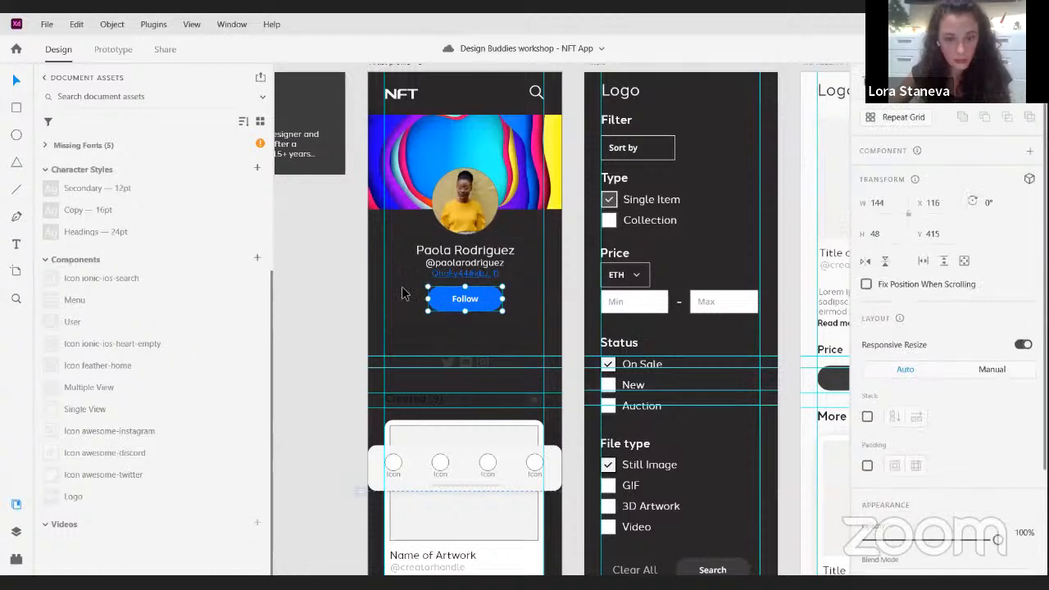
- Convert the Follow button into a component two more times, undoing each conversion
right_click(475, 303)
click(540, 273)
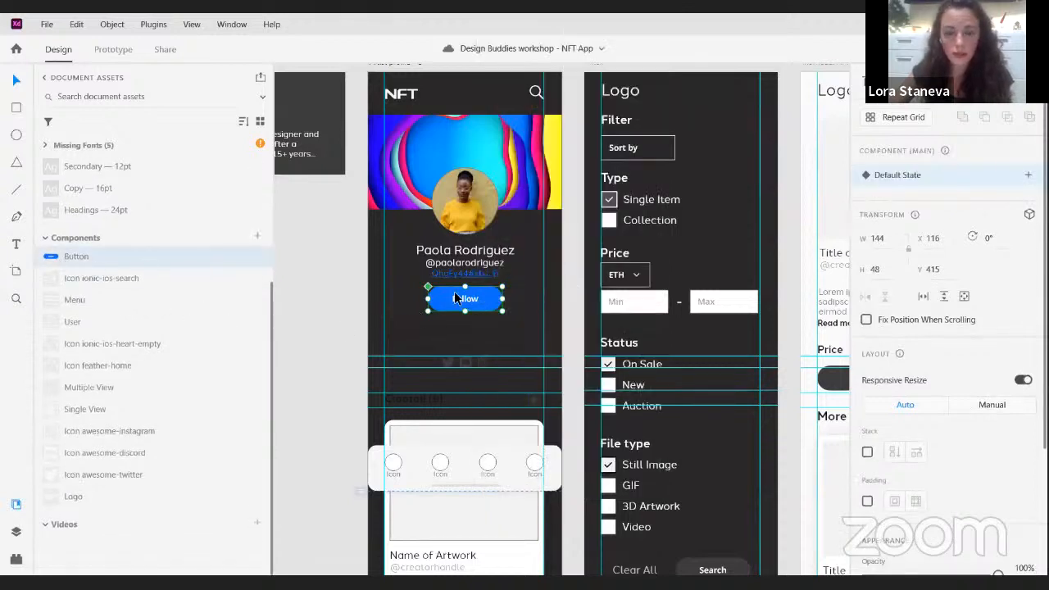
click(522, 291)
key(ctrl+z)
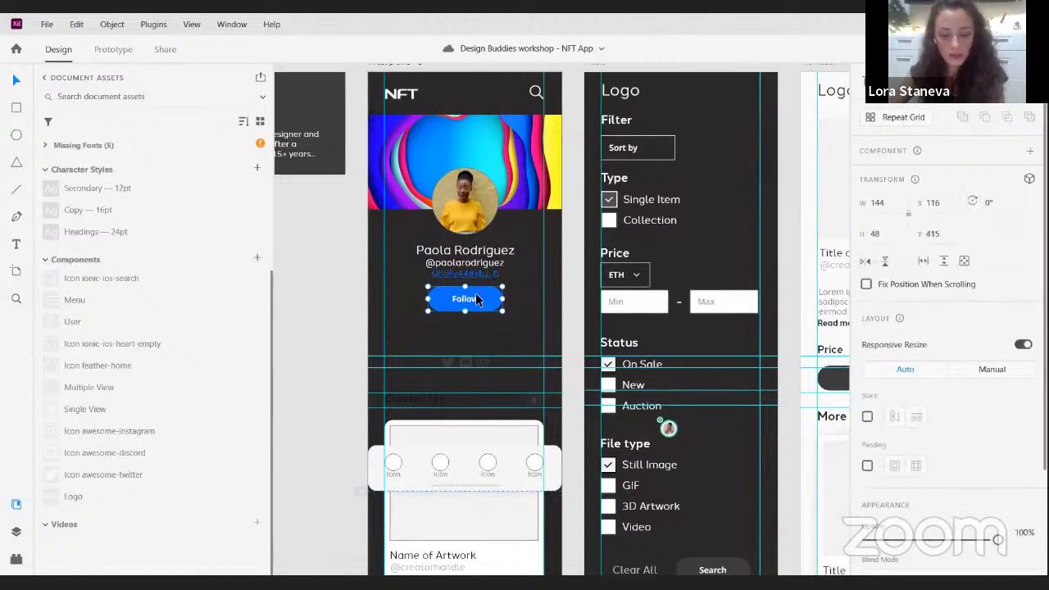
key(ctrl+k)
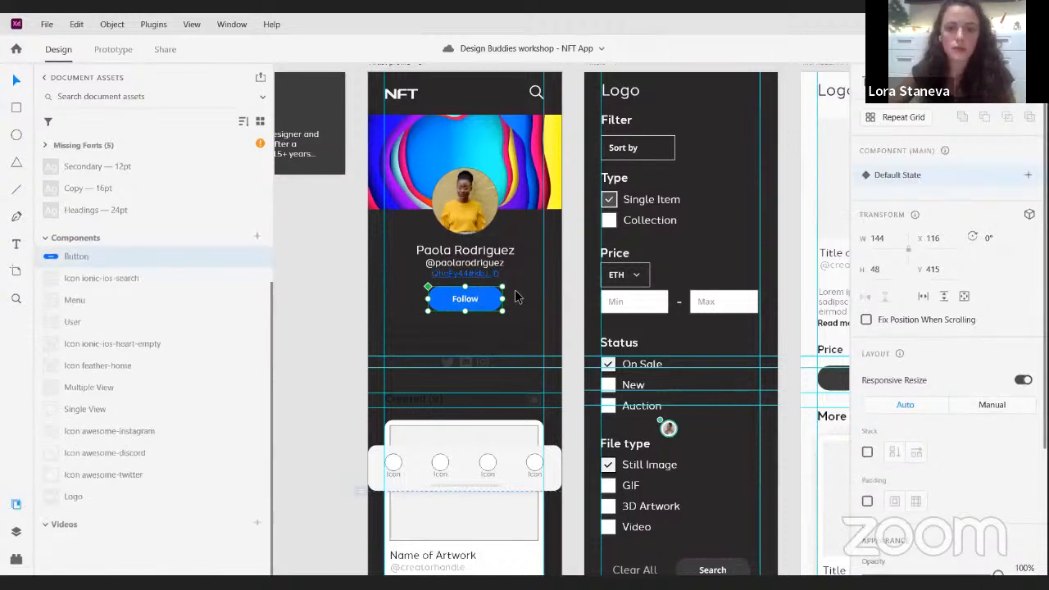
click(517, 296)
key(ctrl+z)
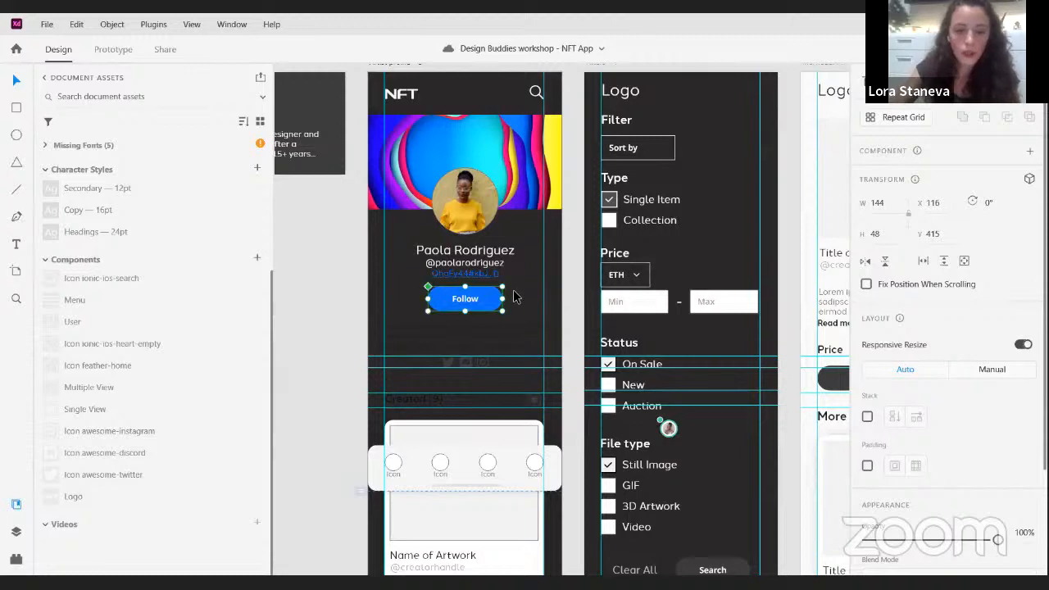
- Turn the whole Follow button group into a reusable component and deselect it
key(ctrl+k)
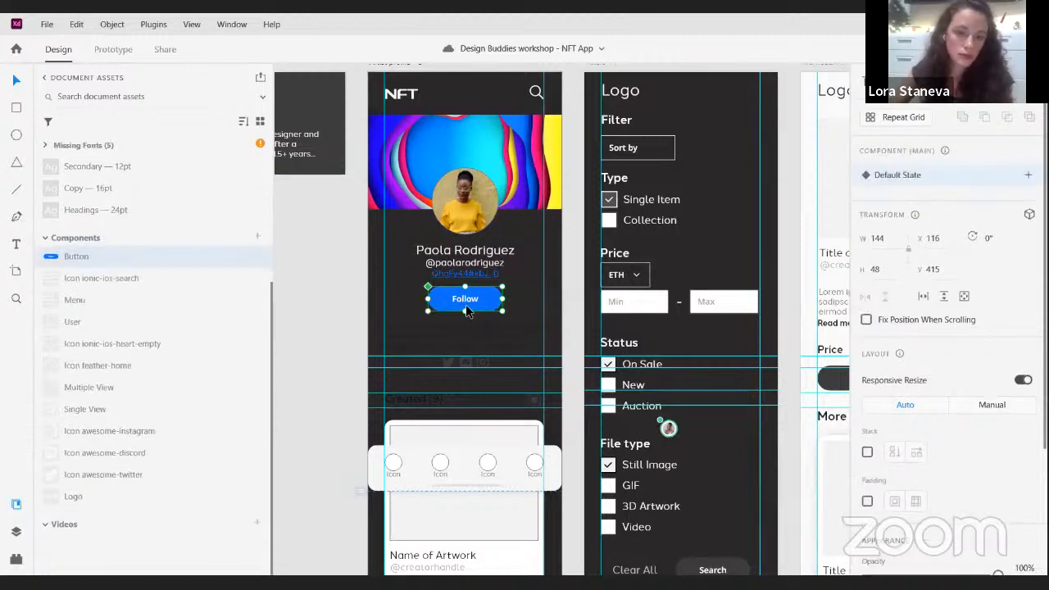
click(496, 330)
scroll(571, 342, left, 3)
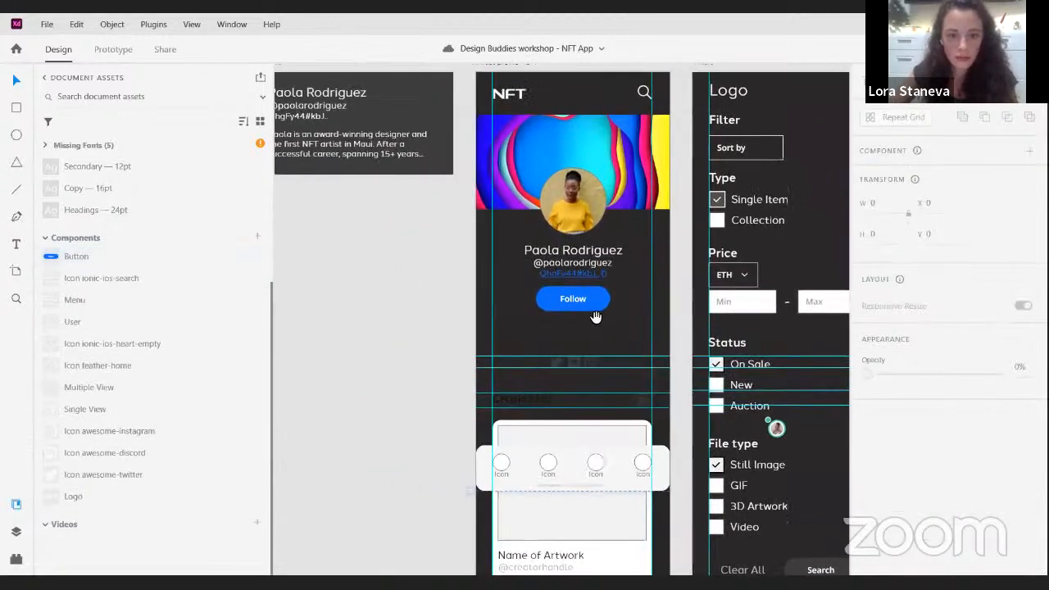
- Copy the artist's bio paragraph from Artboard – 1 into the empty text box below the Follow button
click(571, 342)
scroll(653, 315, left, 2)
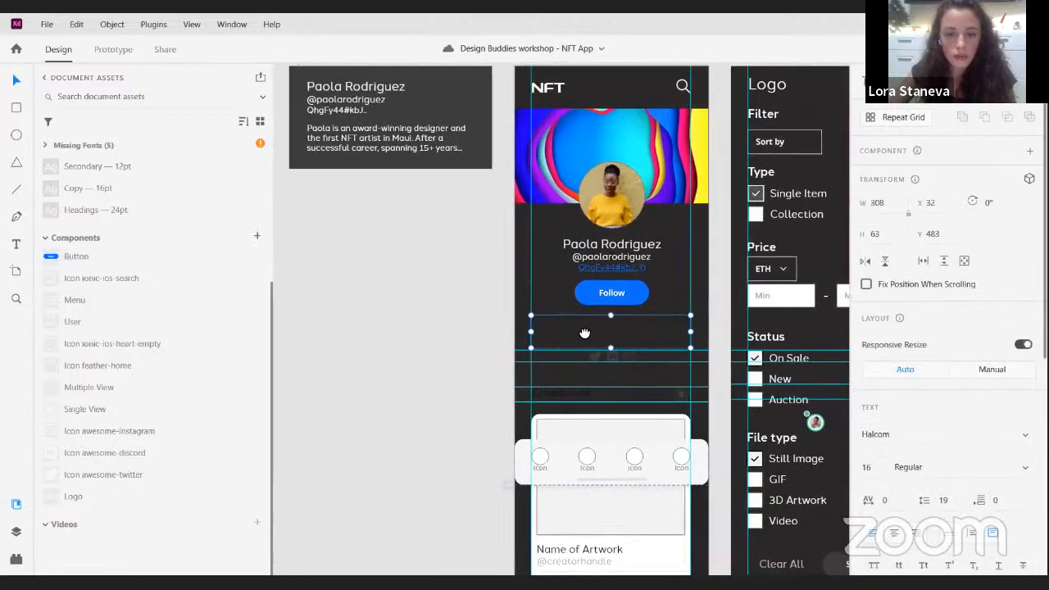
double_click(442, 156)
key(BackSpace)
key(ctrl+z)
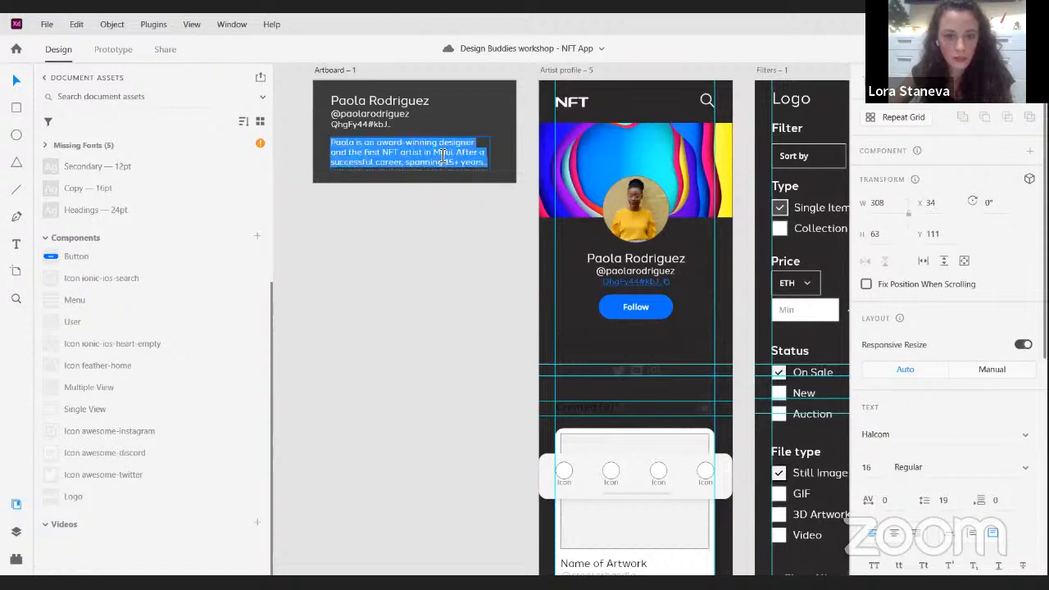
key(ctrl+c)
click(662, 341)
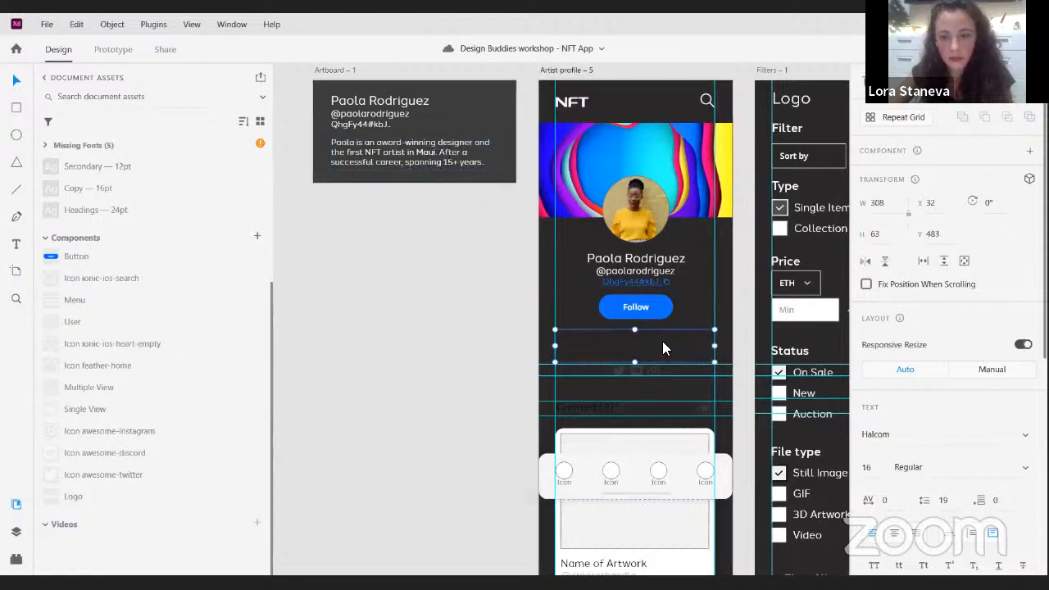
key(ctrl+v)
key(Escape)
- Apply the saved colour #F9F9F9 to the bio text on the Artist profile and set its opacity to 100%
click(705, 312)
click(682, 335)
scroll(164, 286, up, 3)
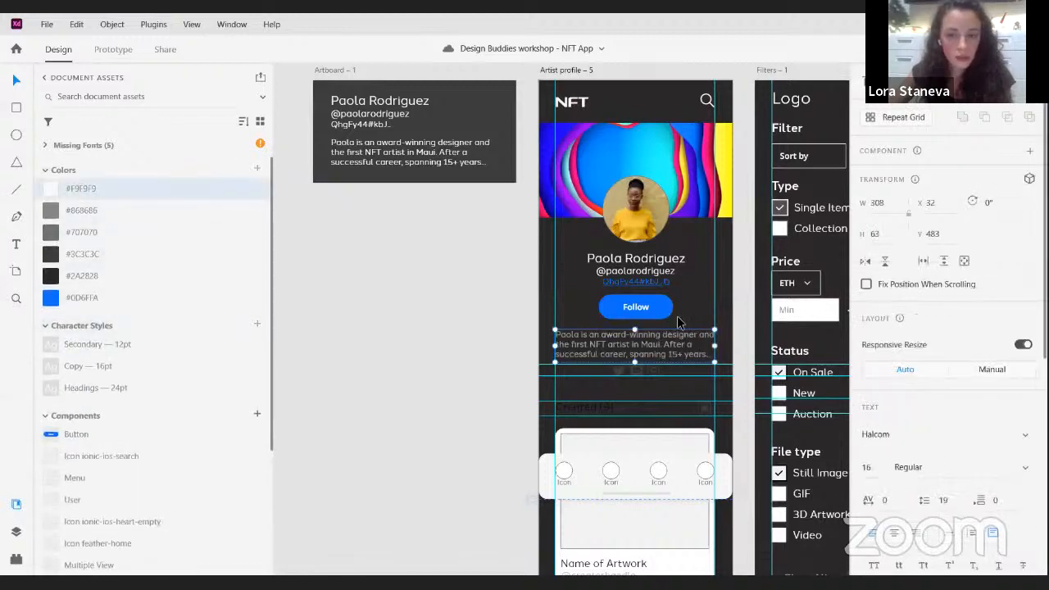
drag(682, 283, 562, 259)
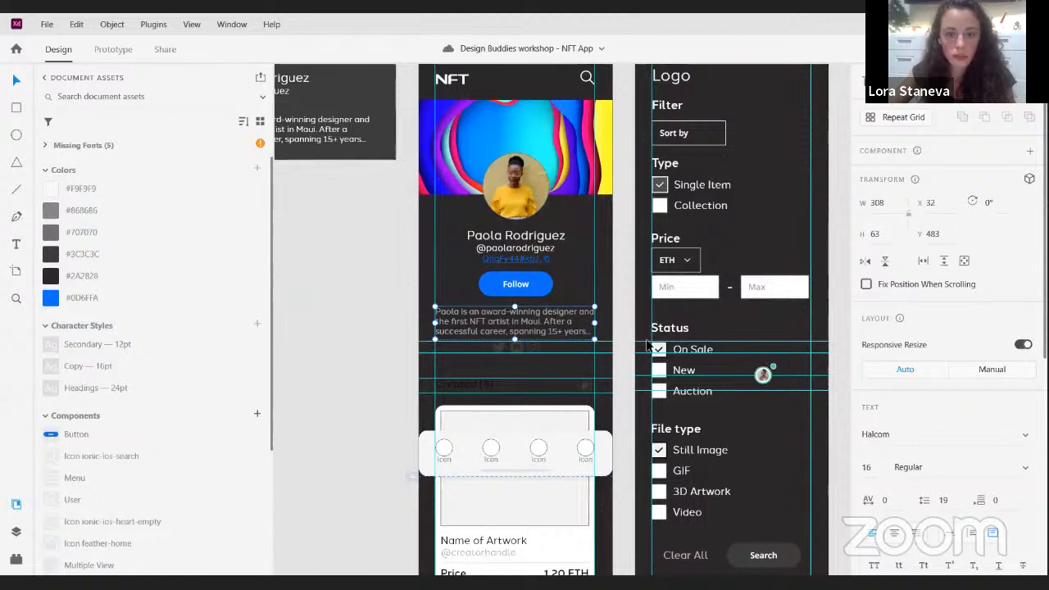
scroll(970, 435, down, 5)
scroll(969, 435, down, 3)
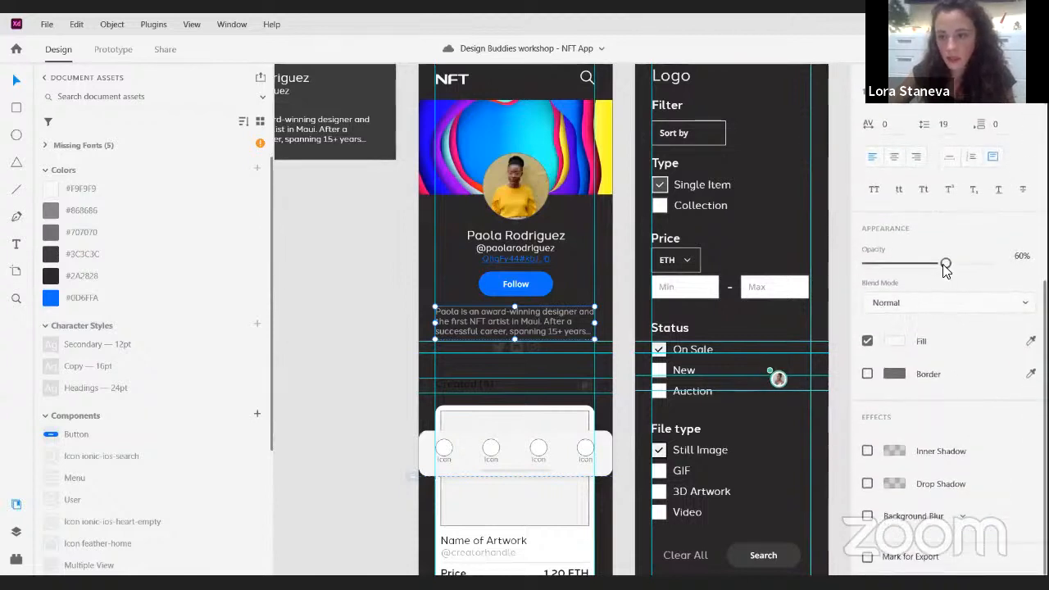
drag(944, 264, 998, 263)
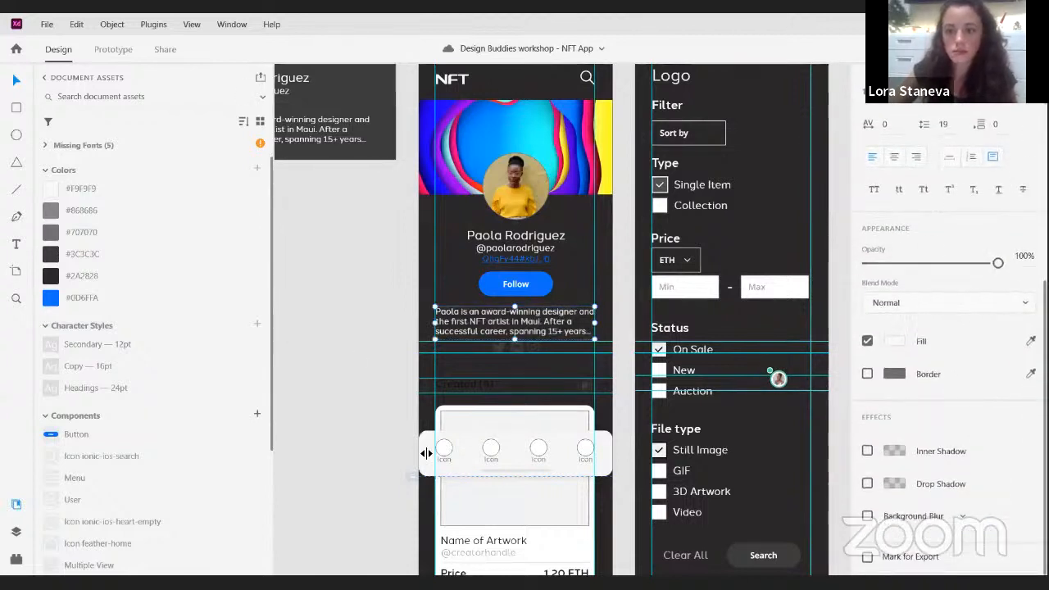
click(568, 269)
- Fill the Twitter, Discord and Instagram icons below the bio with the saved colour #F9F9F9
drag(541, 259, 498, 225)
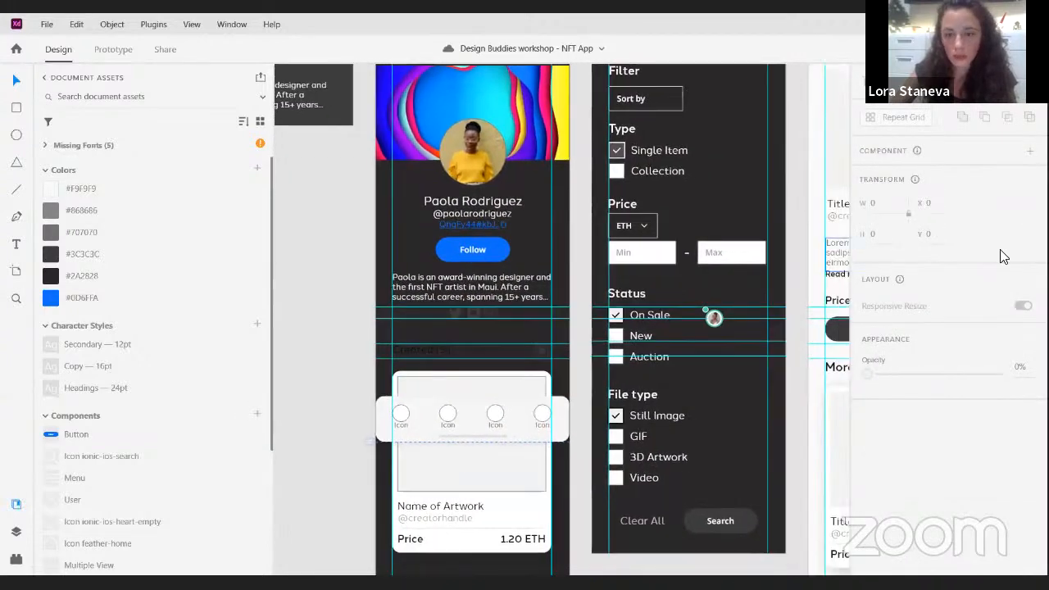
scroll(469, 320, up, 2)
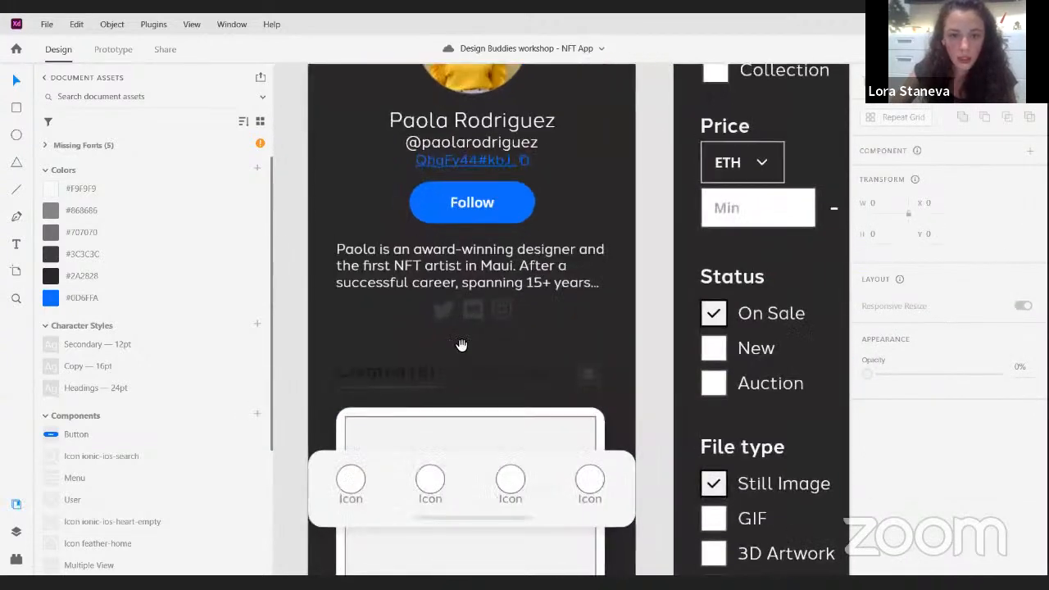
drag(461, 345, 484, 336)
click(528, 304)
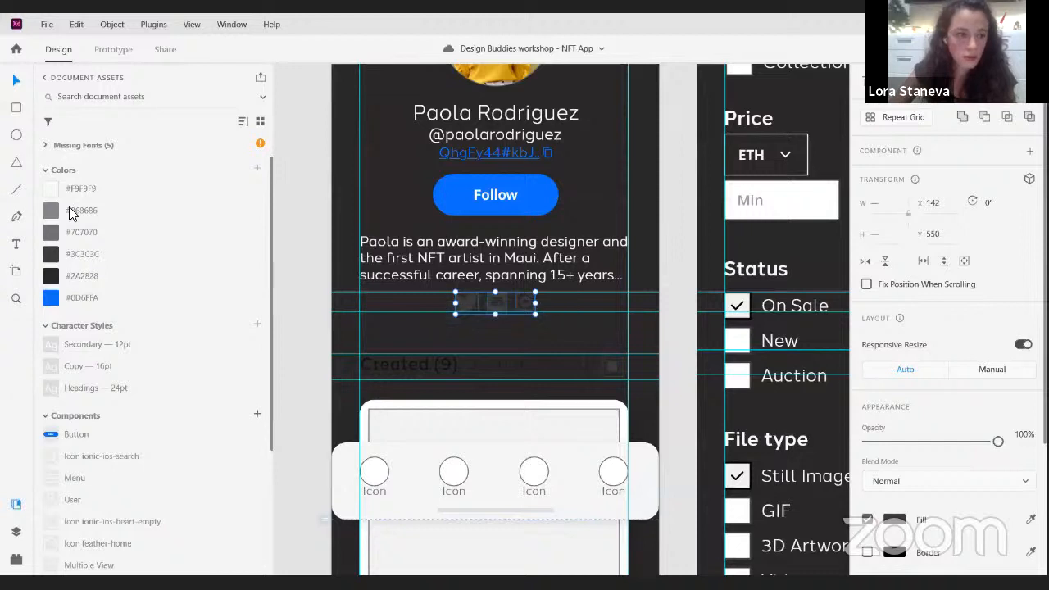
click(53, 189)
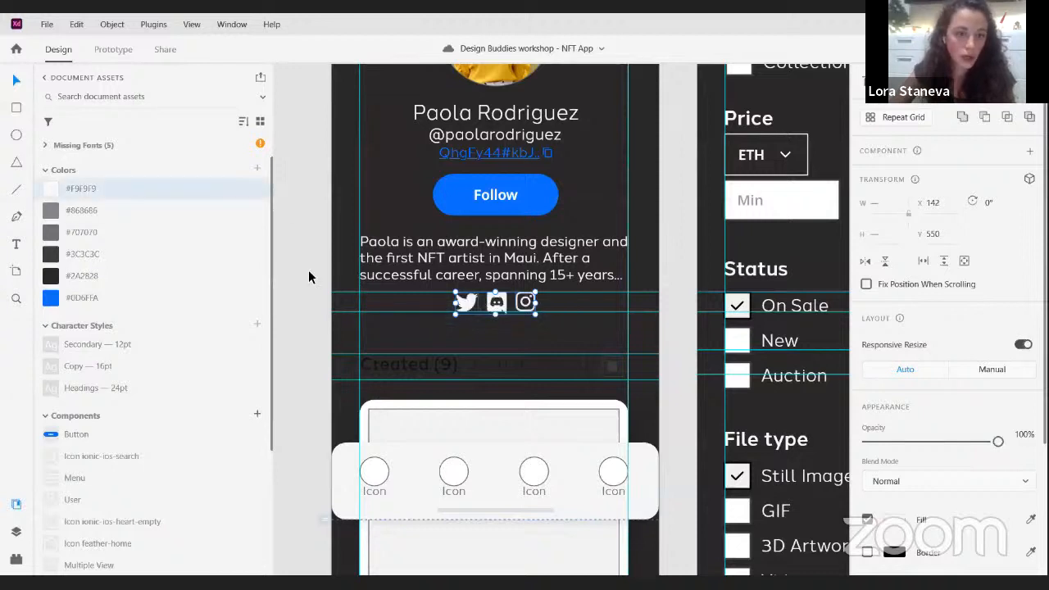
- Apply the saved colour #F9F9F9 to both the Created (9) and Collected(11) headings
scroll(140, 402, down, 3)
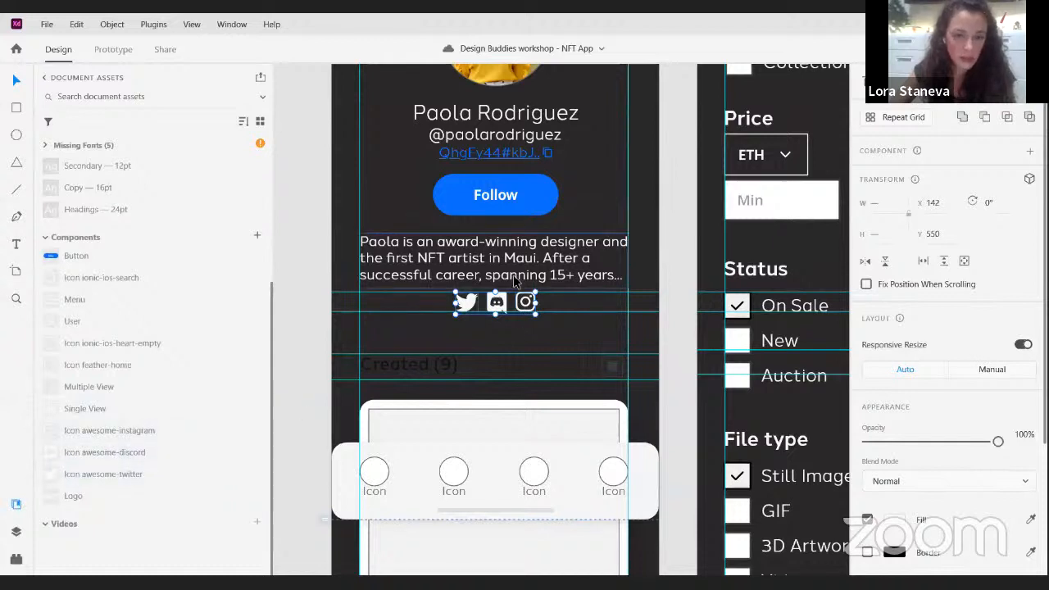
scroll(543, 340, down, 1)
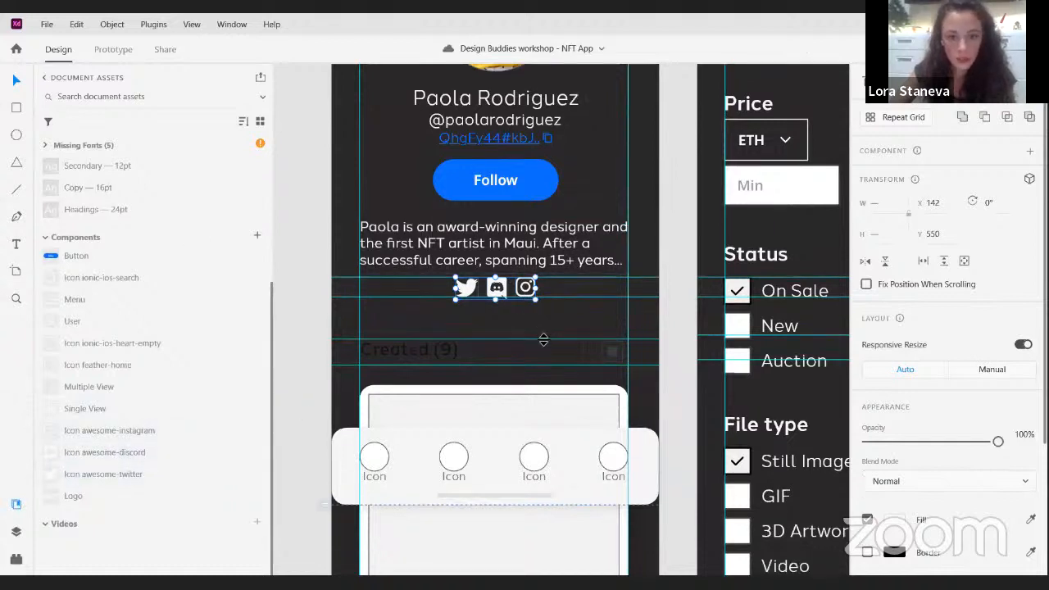
click(438, 355)
scroll(491, 327, down, 3)
scroll(492, 328, left, 1)
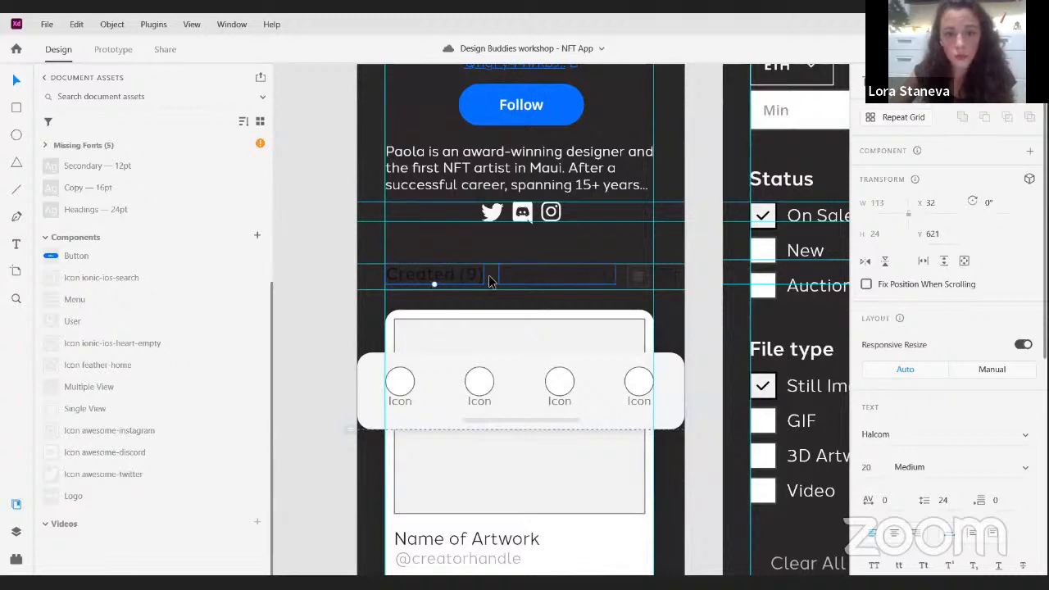
shift+click(516, 279)
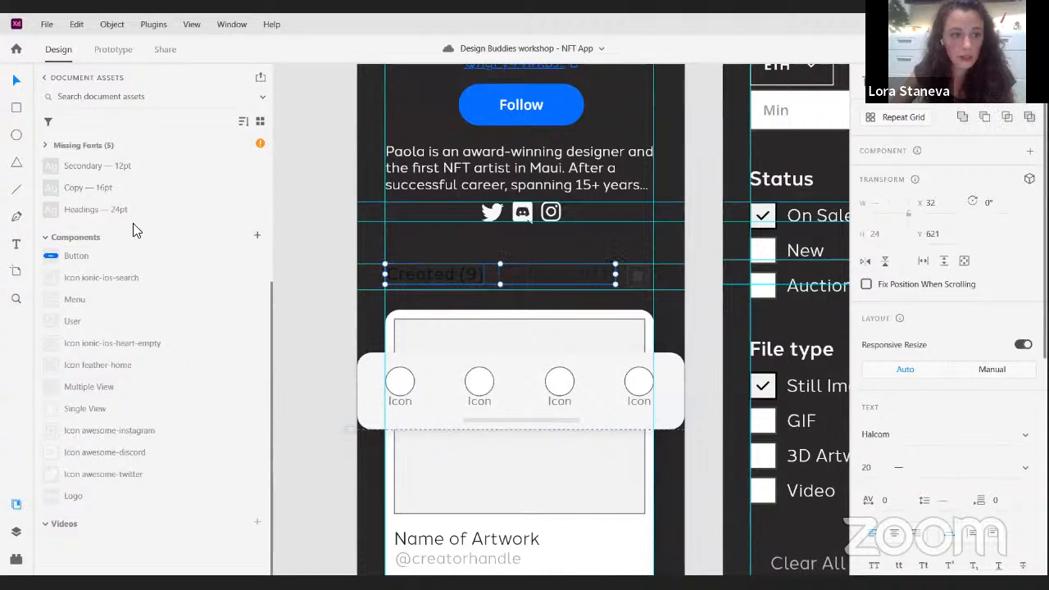
click(92, 192)
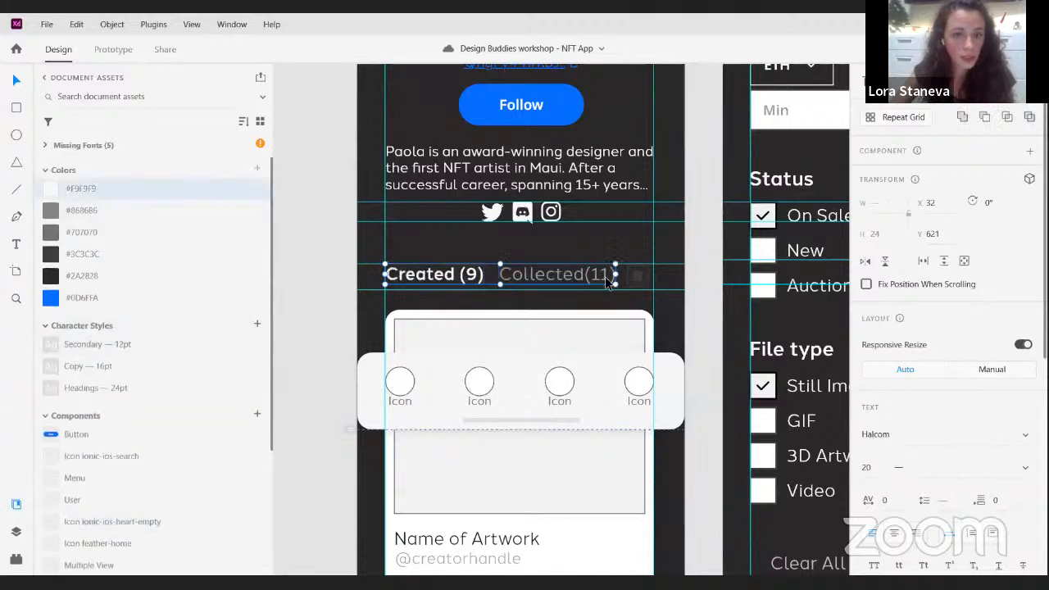
click(582, 254)
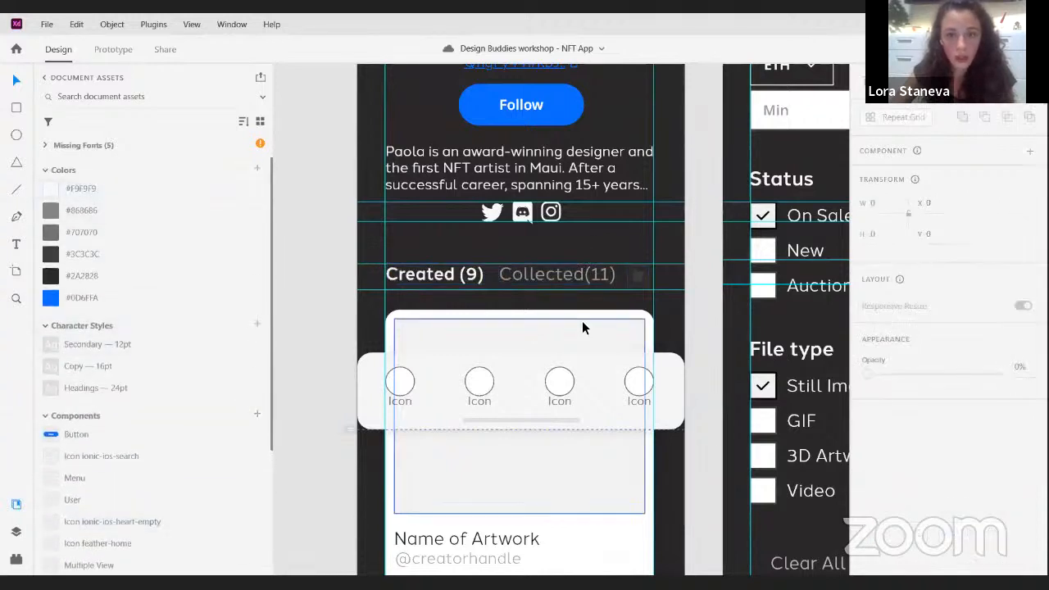
- Examine the four placeholder icon groups in the Artist profile's navigation bar one by one
scroll(597, 325, down, 2)
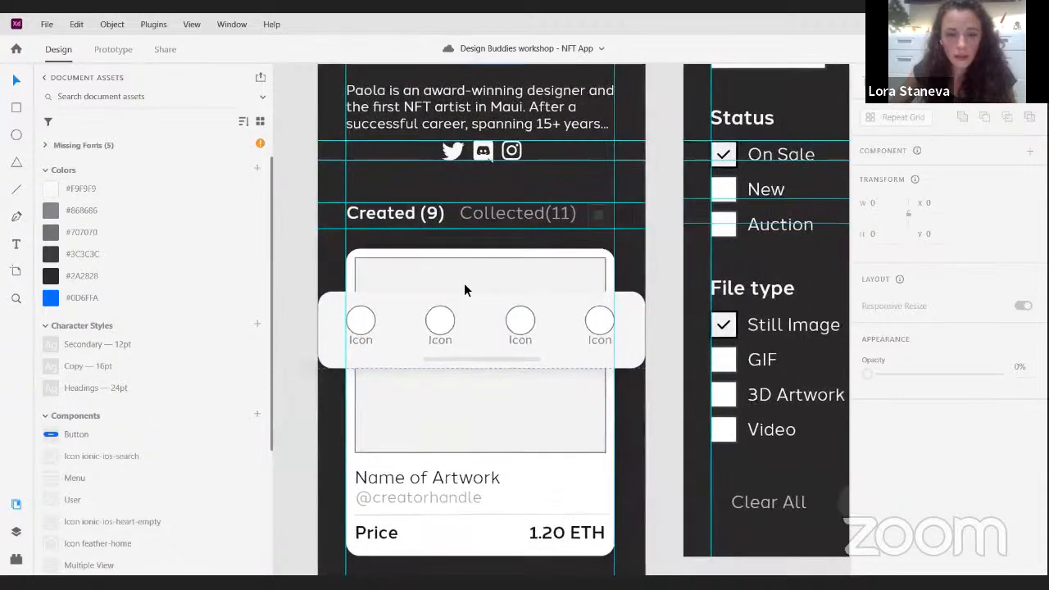
scroll(467, 290, down, 2)
scroll(466, 290, right, 2)
click(360, 314)
click(438, 326)
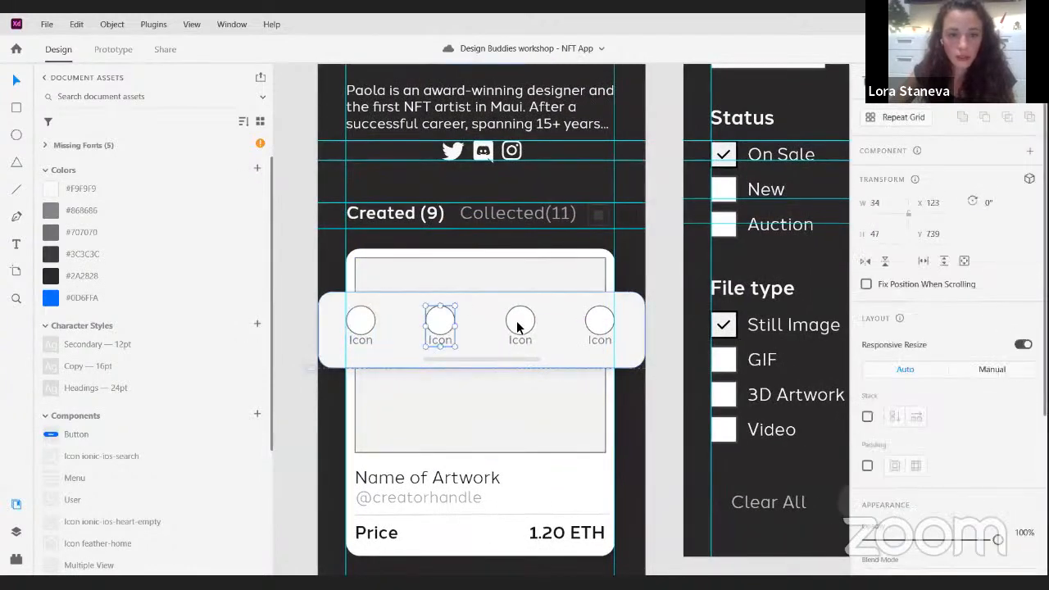
click(518, 324)
click(606, 327)
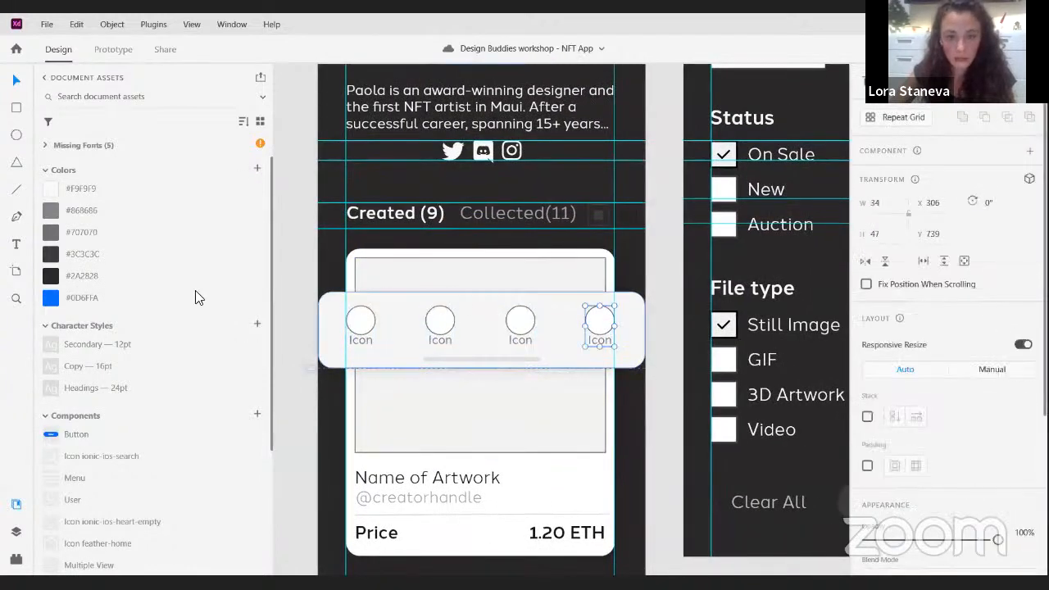
click(436, 241)
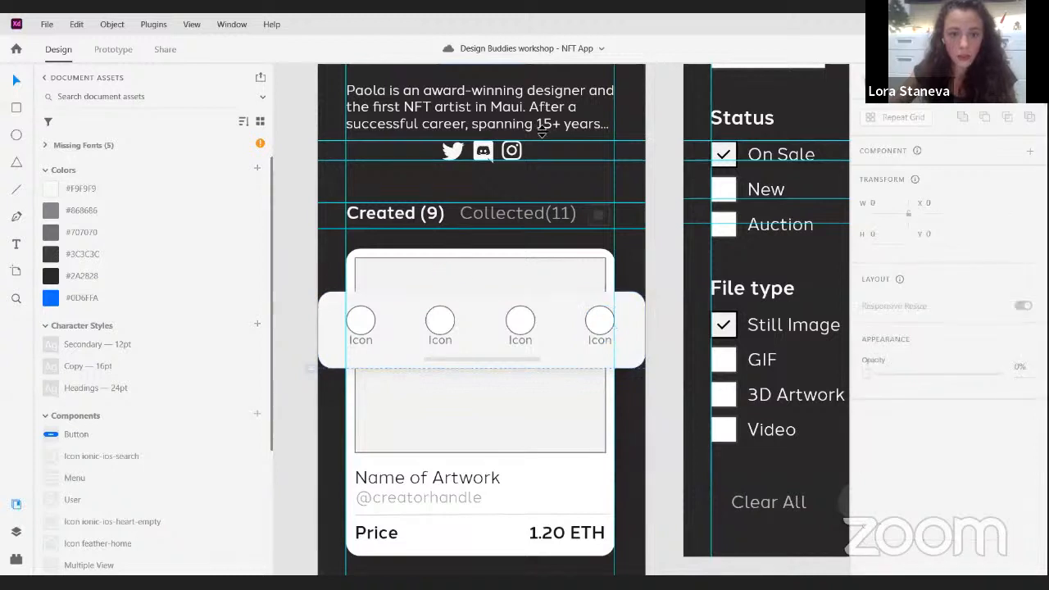
- Fill the navigation bar's background shape with the saved colour #3C3C3C
click(392, 323)
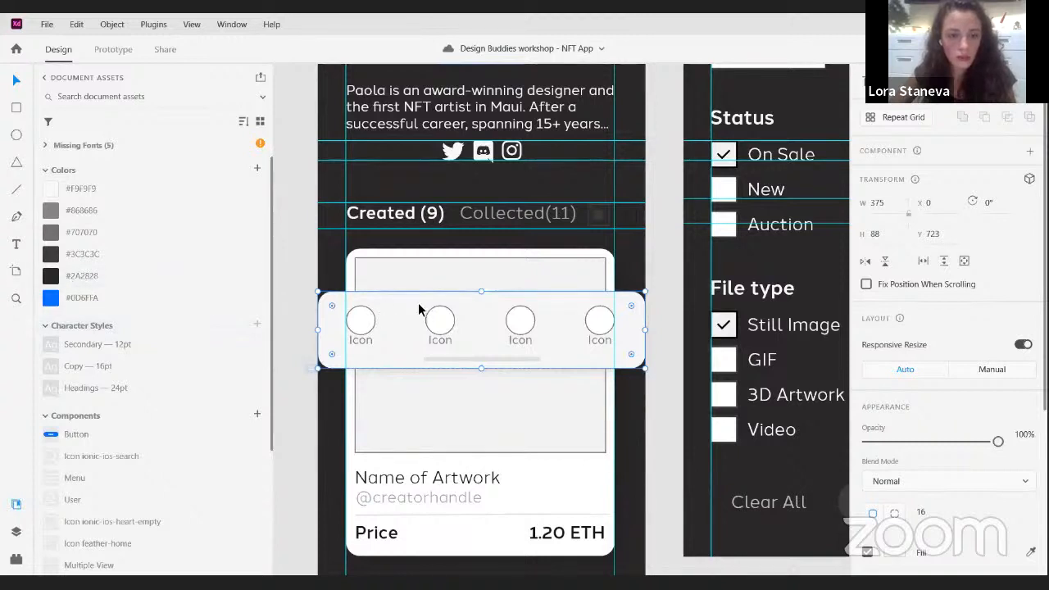
click(54, 260)
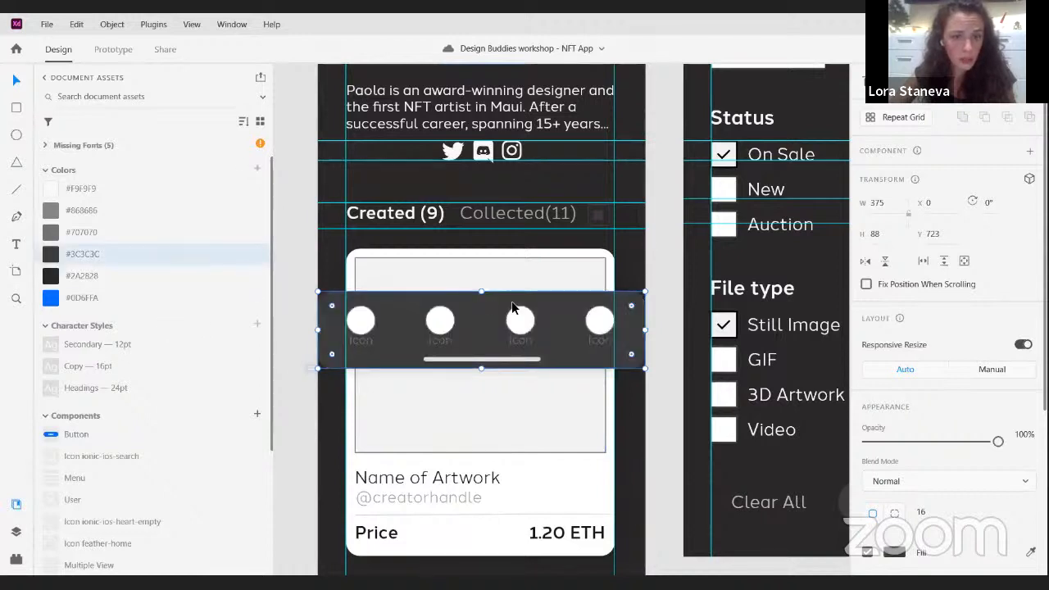
scroll(549, 298, down, 2)
scroll(611, 259, up, 1)
scroll(574, 287, down, 1)
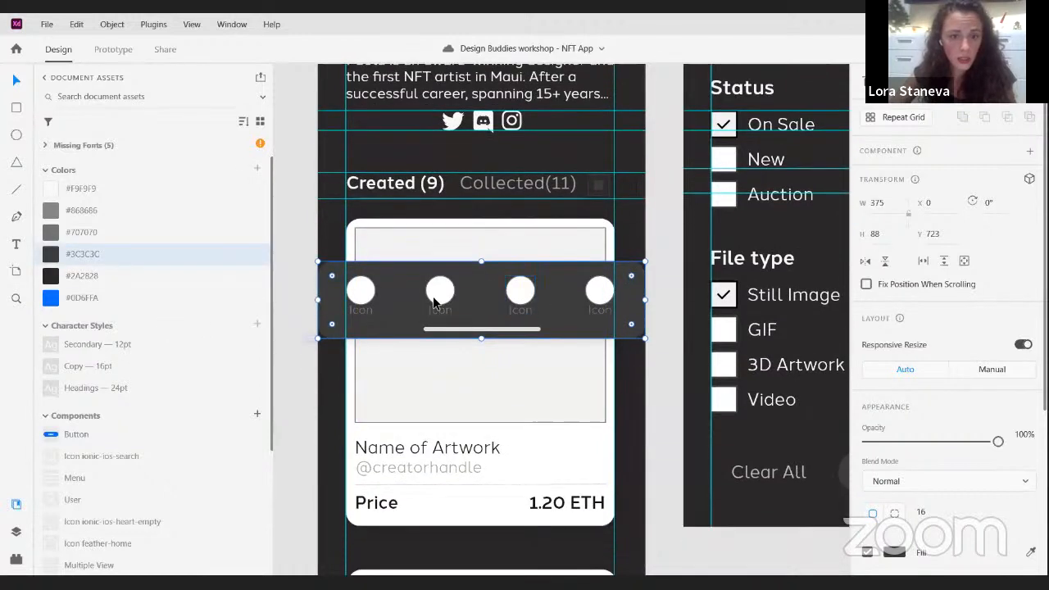
- Place the feather-home icon component over the first navigation placeholder and the heart icon component over the second
scroll(435, 301, up, 2)
scroll(87, 459, down, 4)
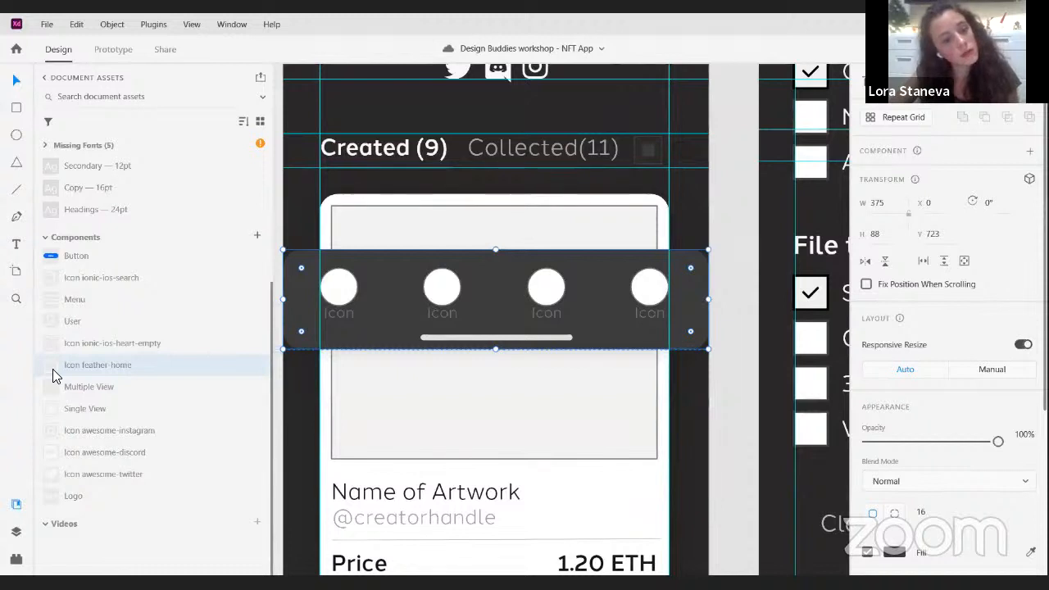
mouse_move(342, 293)
mouse_down()
mouse_move(410, 287)
mouse_move(347, 281)
mouse_up()
scroll(332, 292, up, 2)
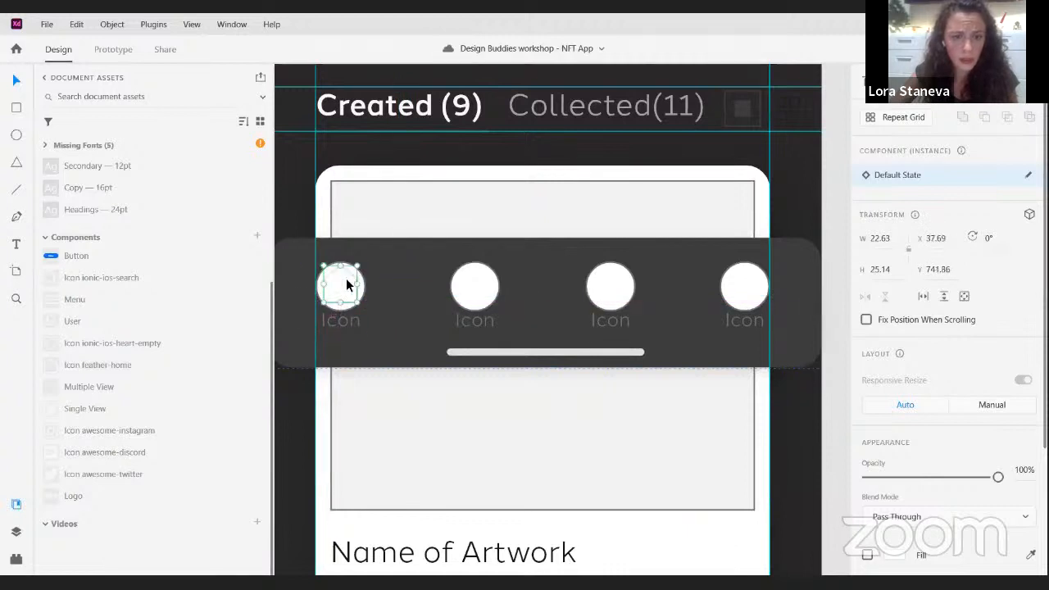
drag(84, 348, 472, 278)
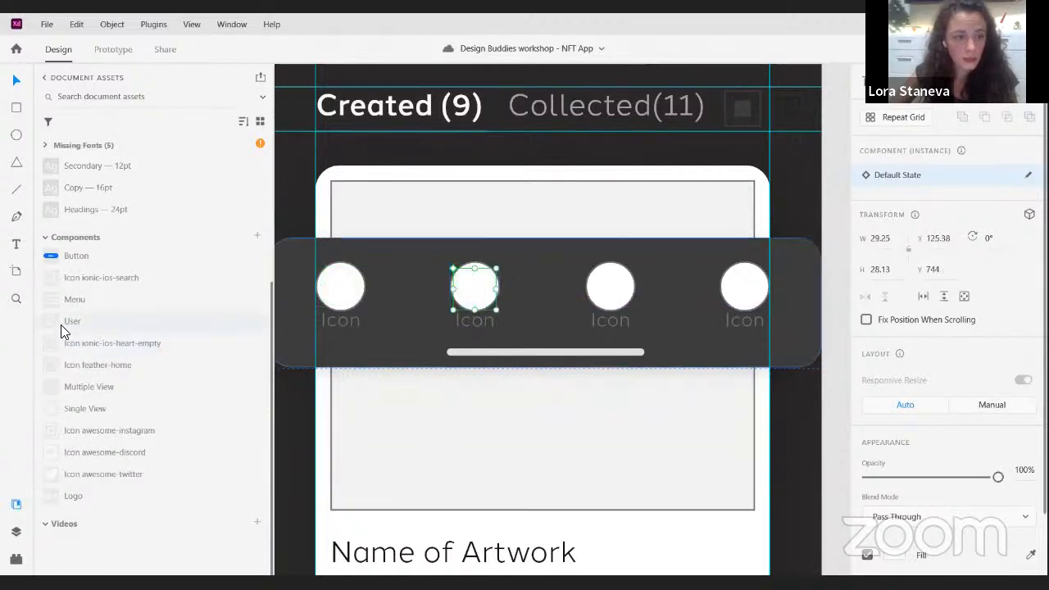
- Place the User icon component over the third navigation placeholder and the Menu icon component over the fourth
drag(230, 312, 616, 284)
key(ctrl+z)
key(ctrl+z)
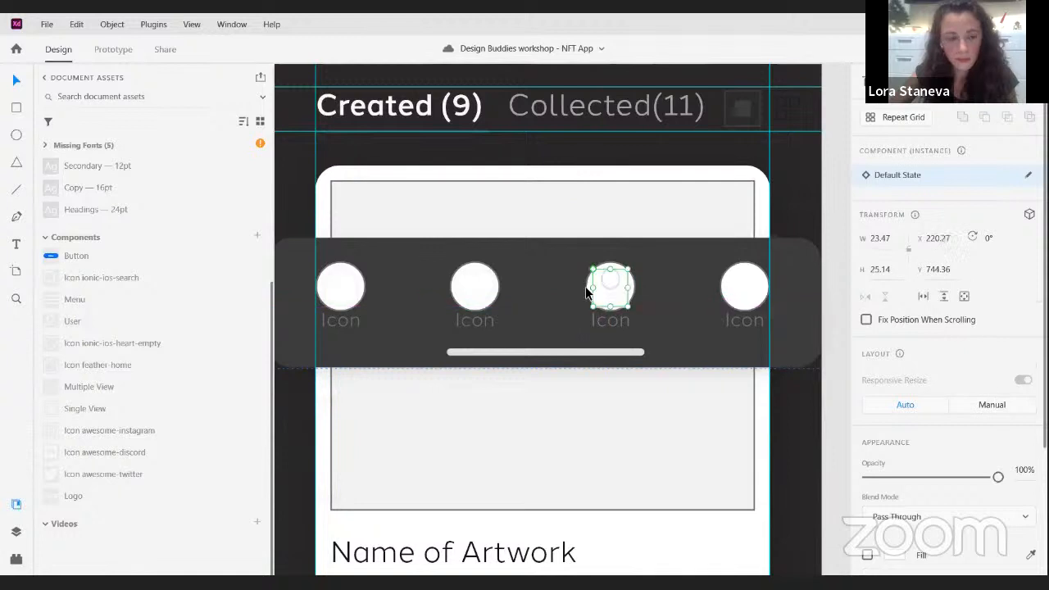
drag(62, 302, 730, 283)
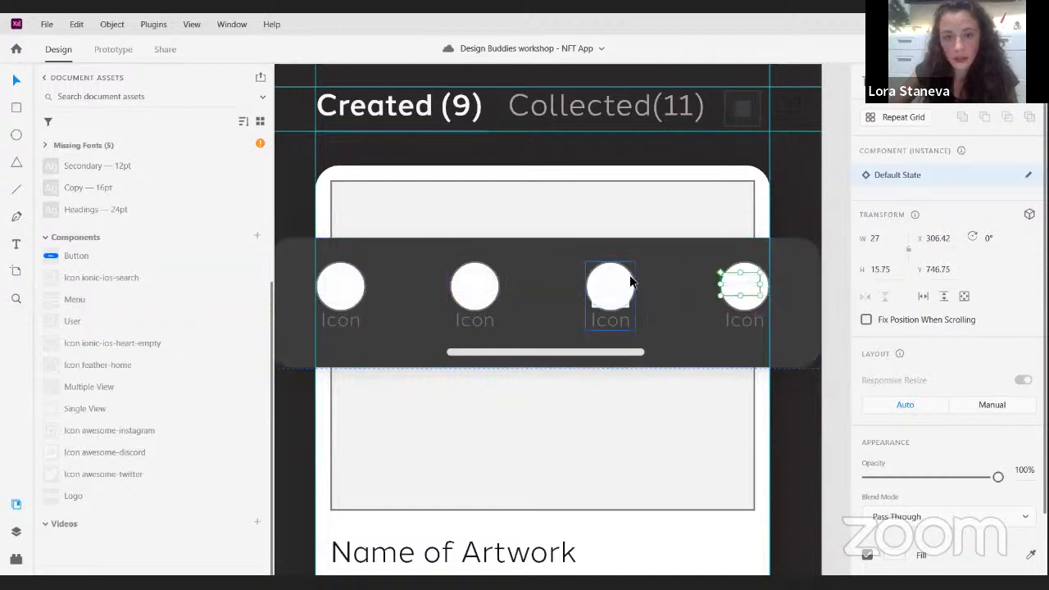
- Delete the four placeholder circles with their Icon labels from the navigation bar and select the home icon
click(629, 283)
key(Delete)
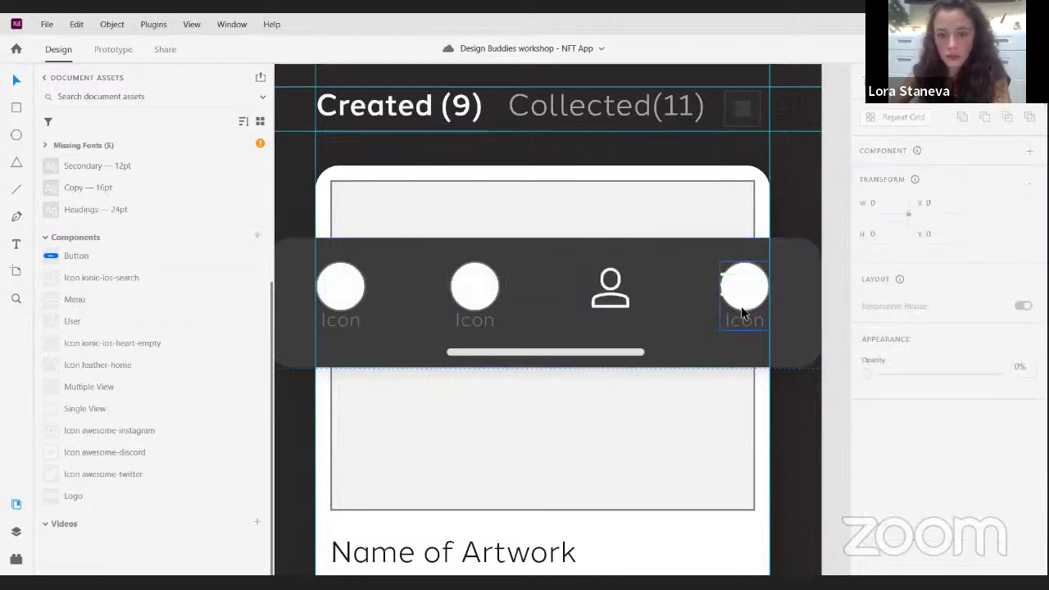
click(764, 298)
key(Delete)
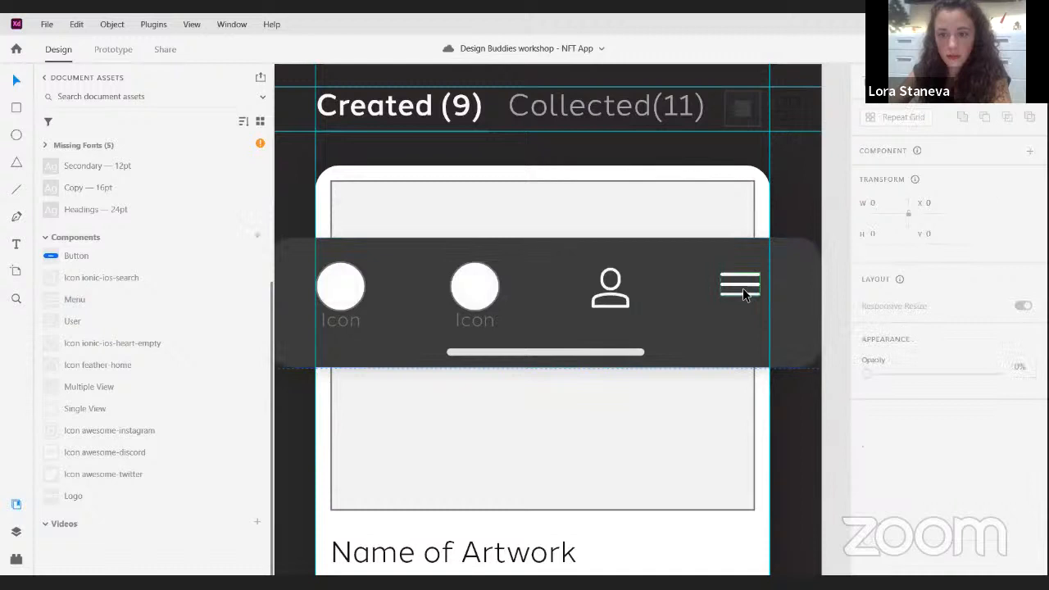
click(495, 279)
key(Delete)
click(359, 273)
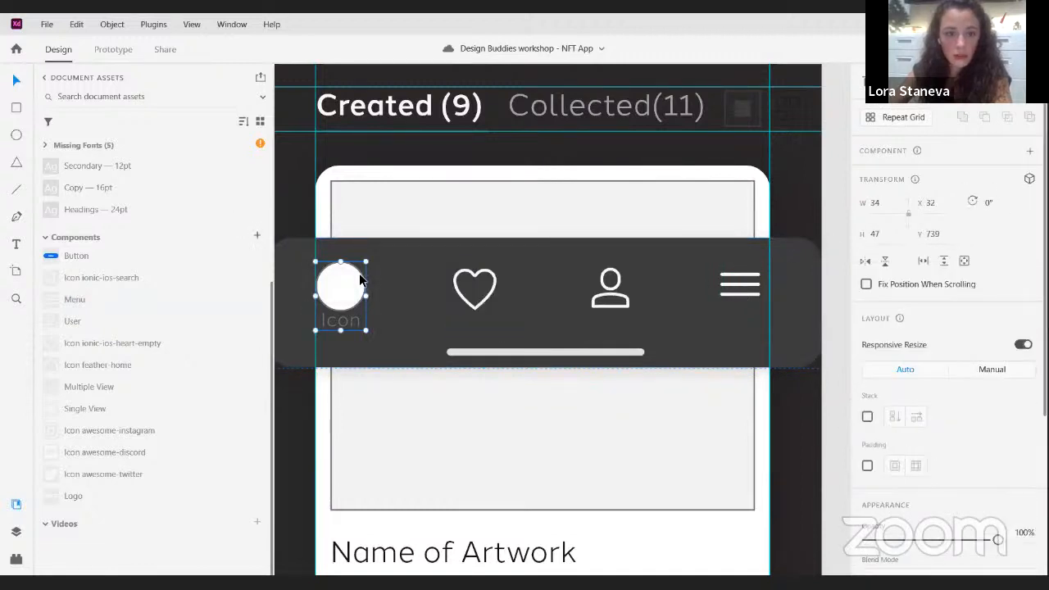
key(Delete)
click(359, 275)
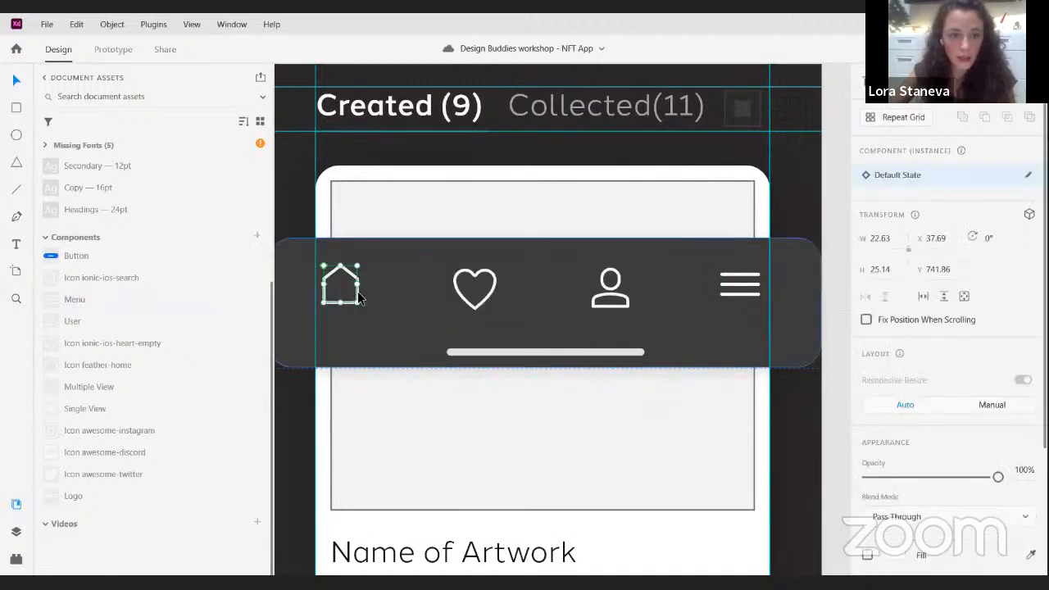
- Move the home icon to the artboard's left margin guide and the menu icon to its right margin guide
key(Escape)
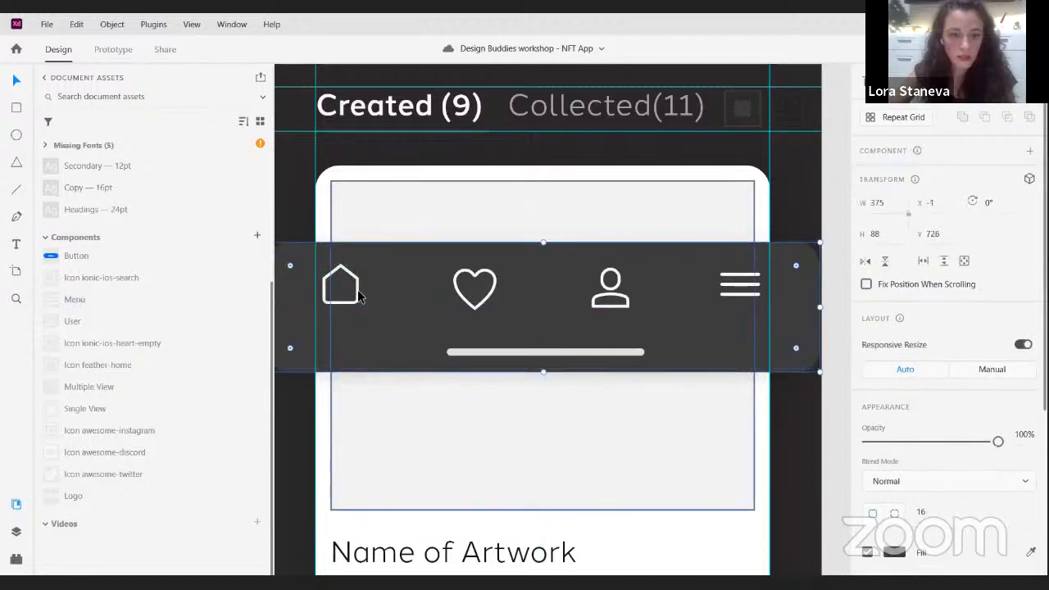
click(354, 295)
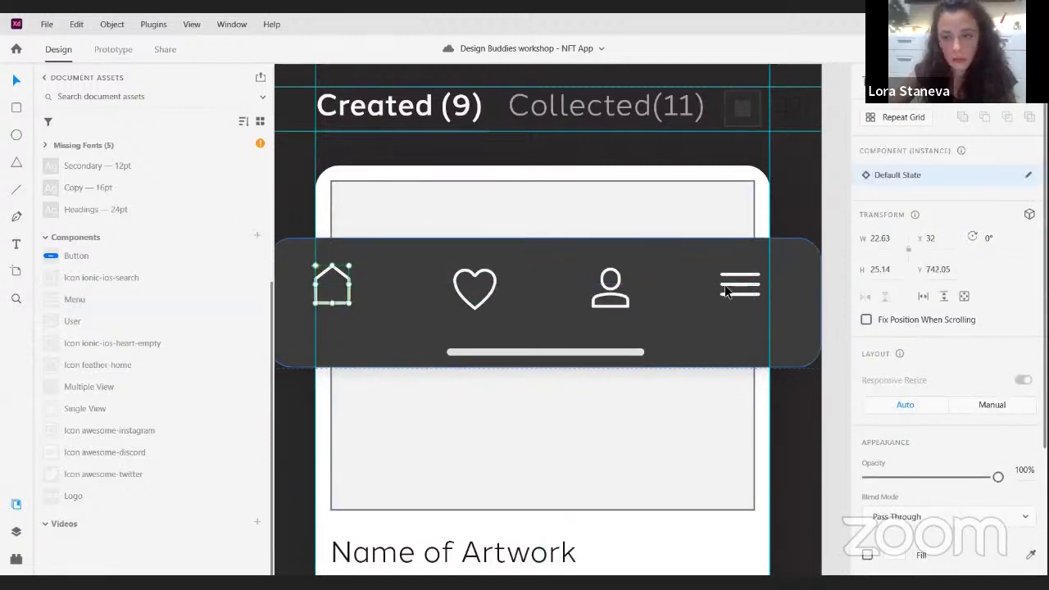
drag(725, 291, 737, 291)
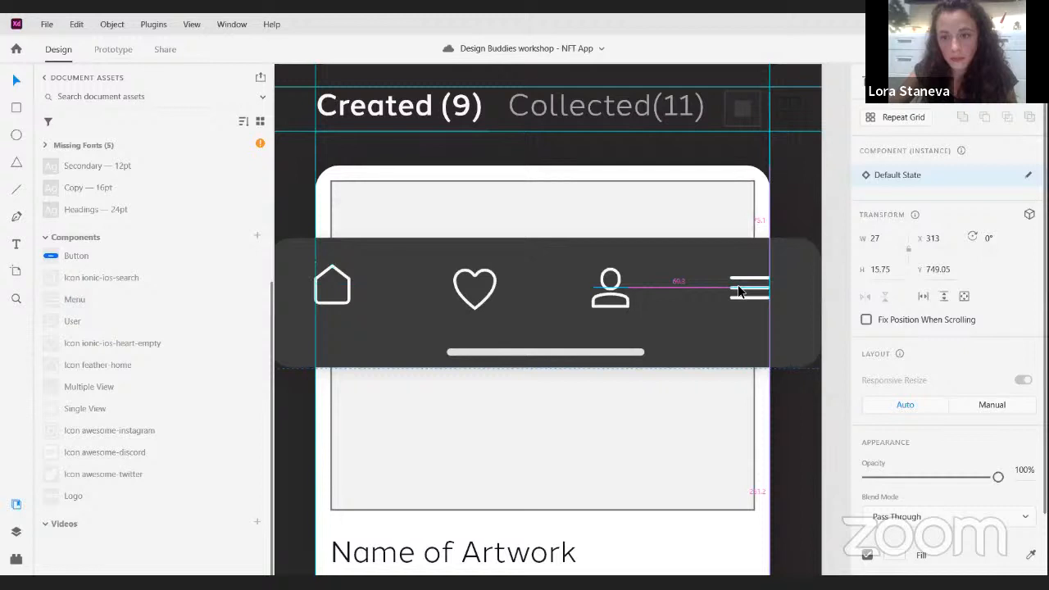
- Distribute the four navigation icons evenly across the bar and align them vertically by their middles
shift+click(625, 297)
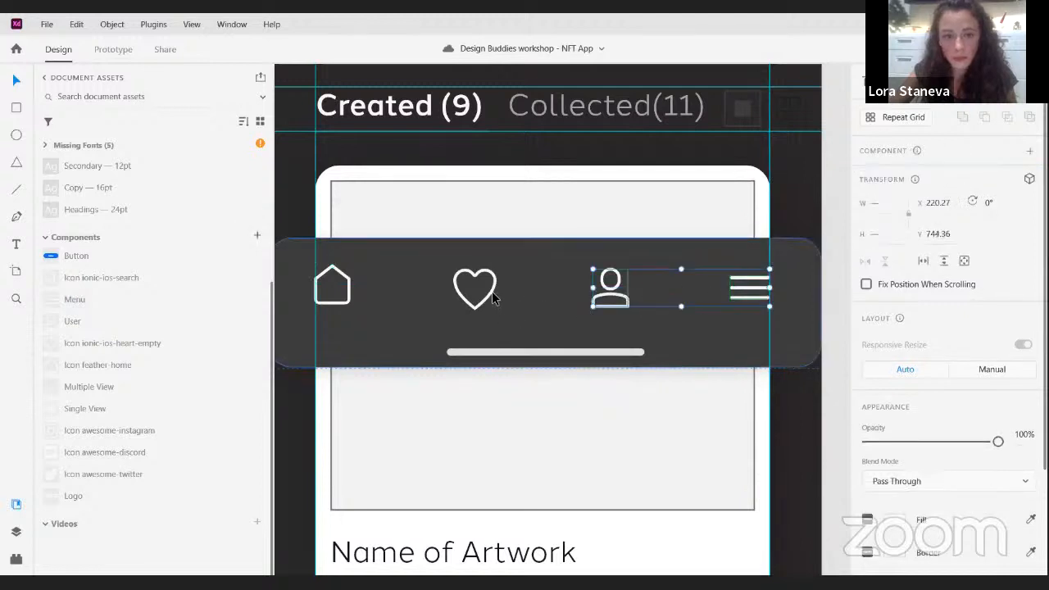
shift+click(488, 291)
shift+click(334, 289)
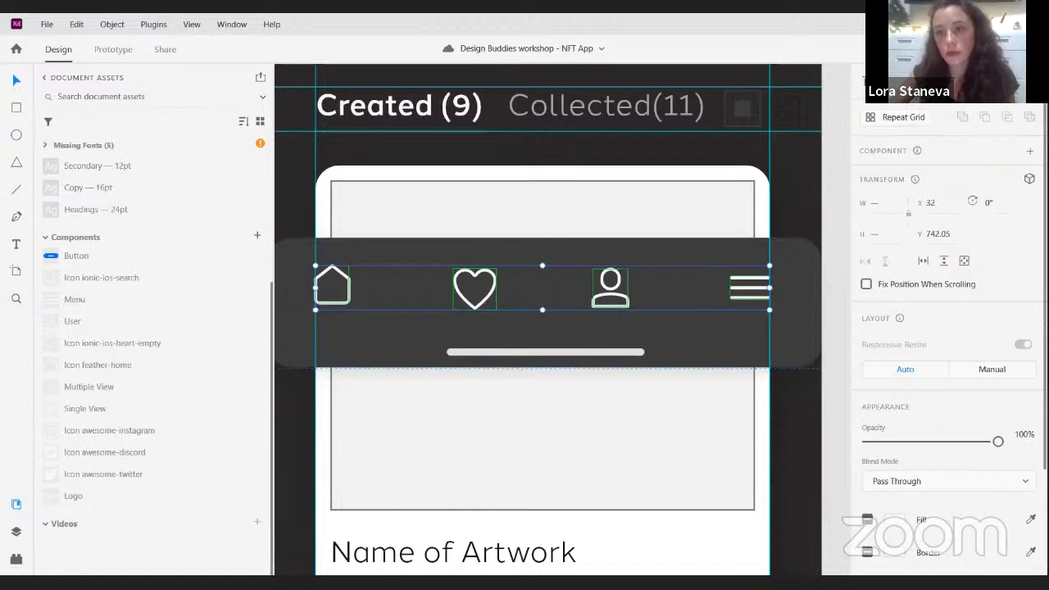
click(937, 81)
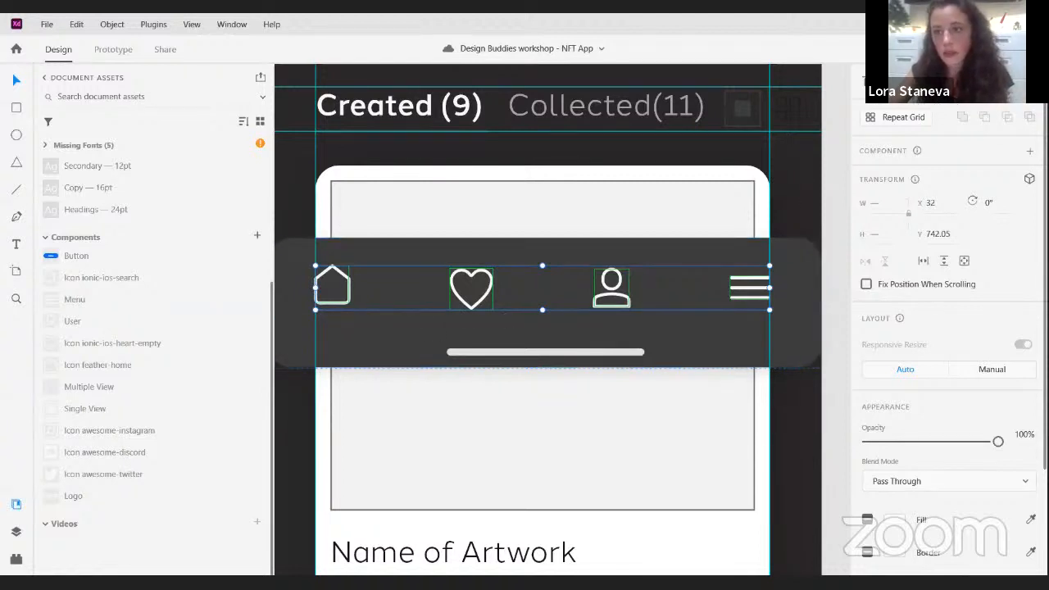
click(891, 81)
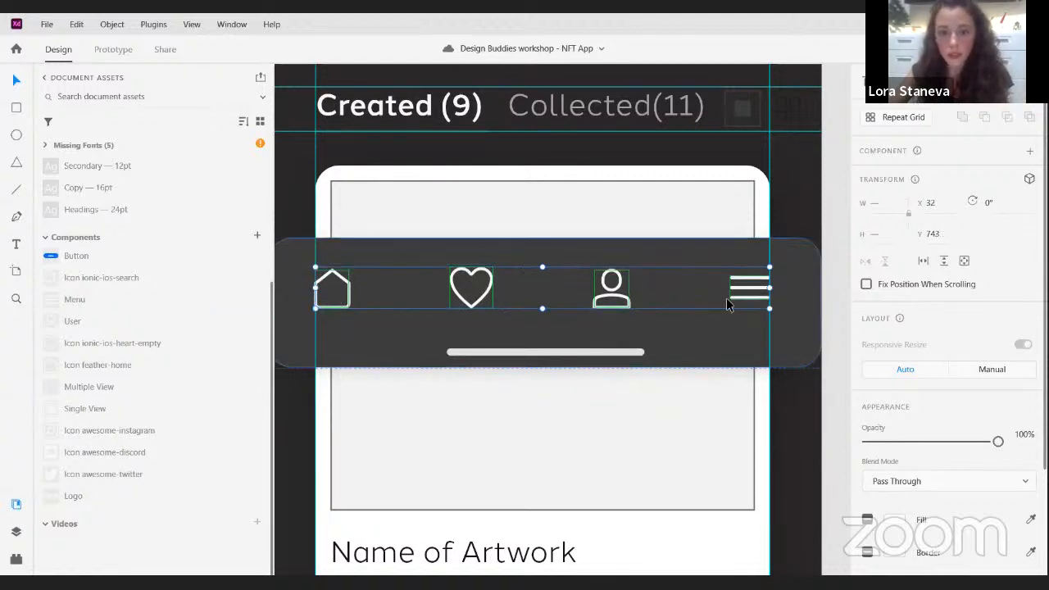
click(295, 422)
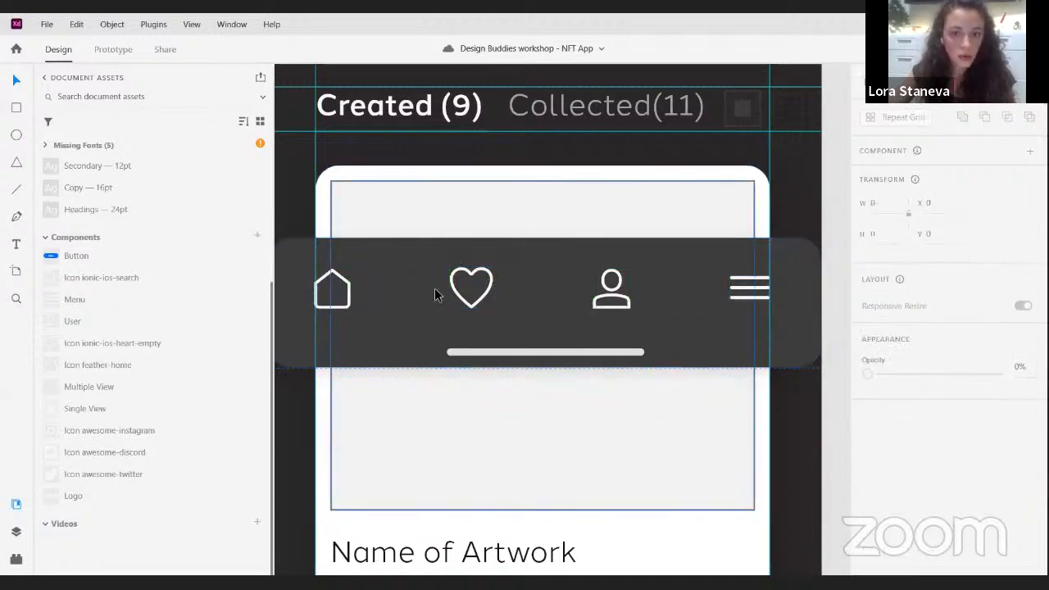
- Add a text object reading "Home" and move it off the Artist profile artboard onto the empty canvas
click(15, 244)
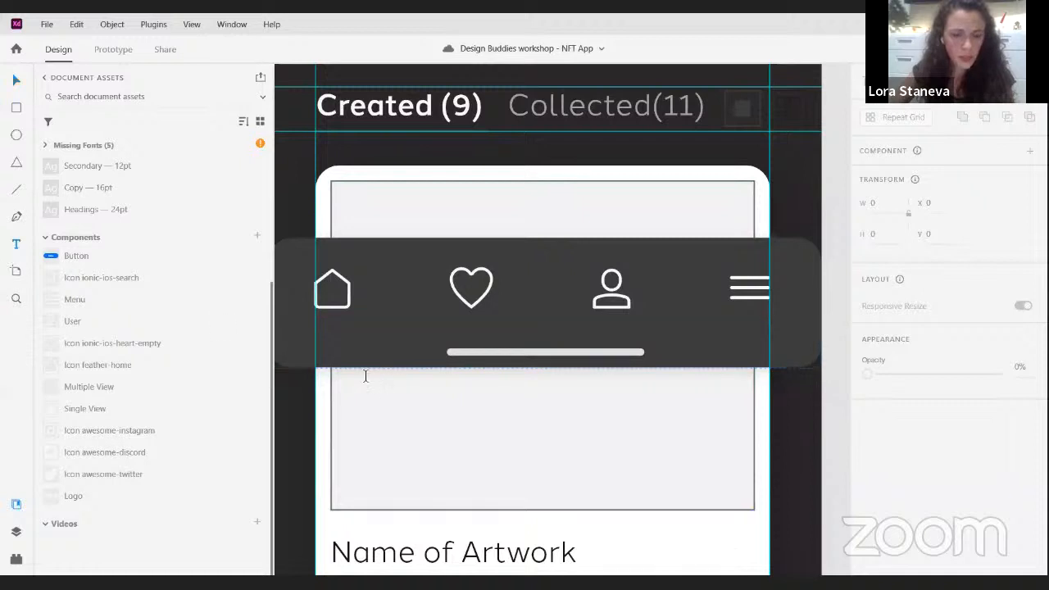
click(436, 349)
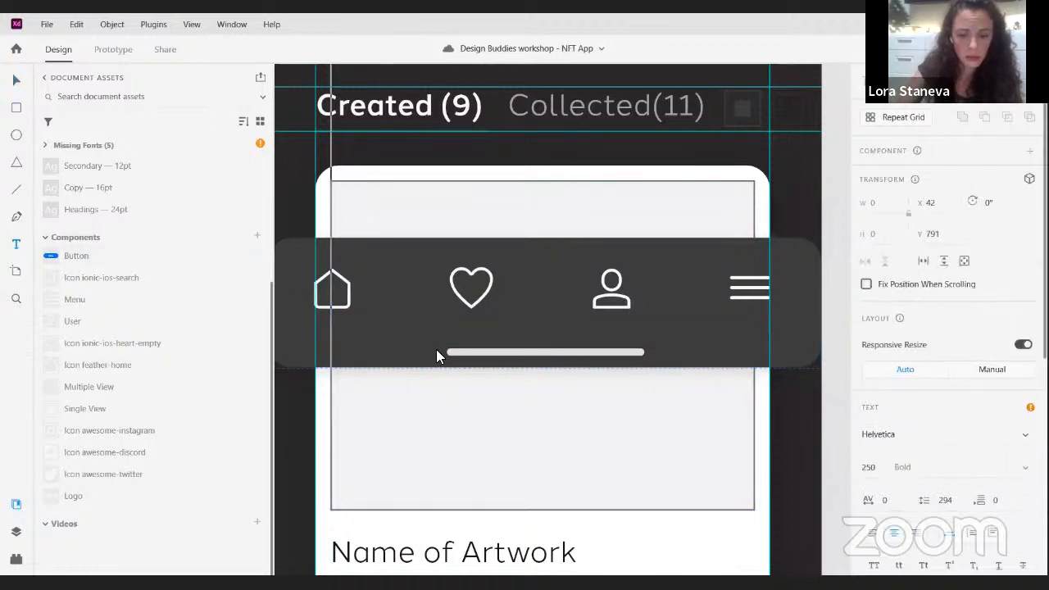
text(Home)
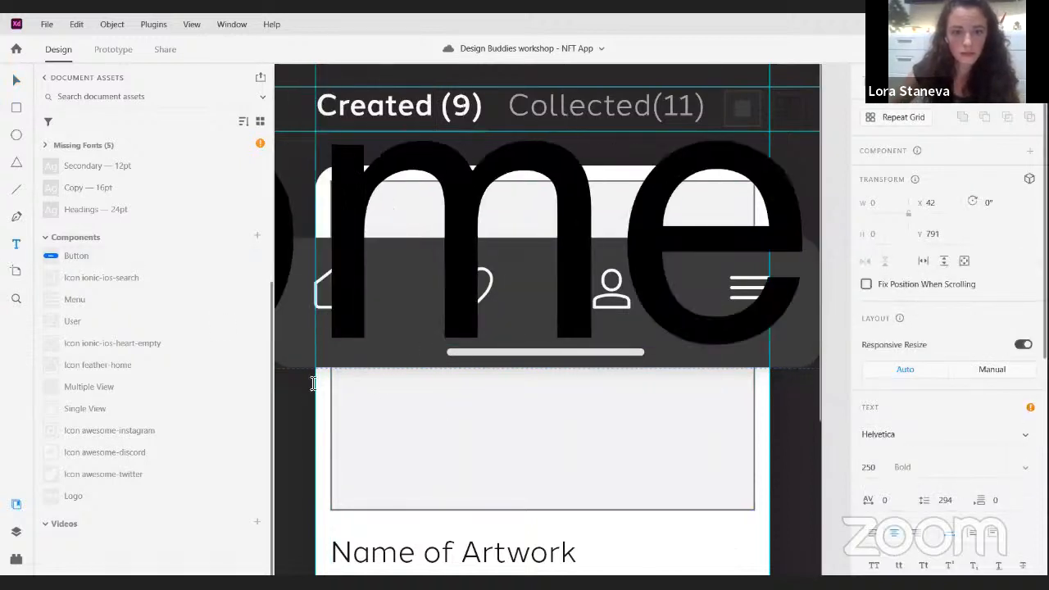
scroll(464, 408, down, 5)
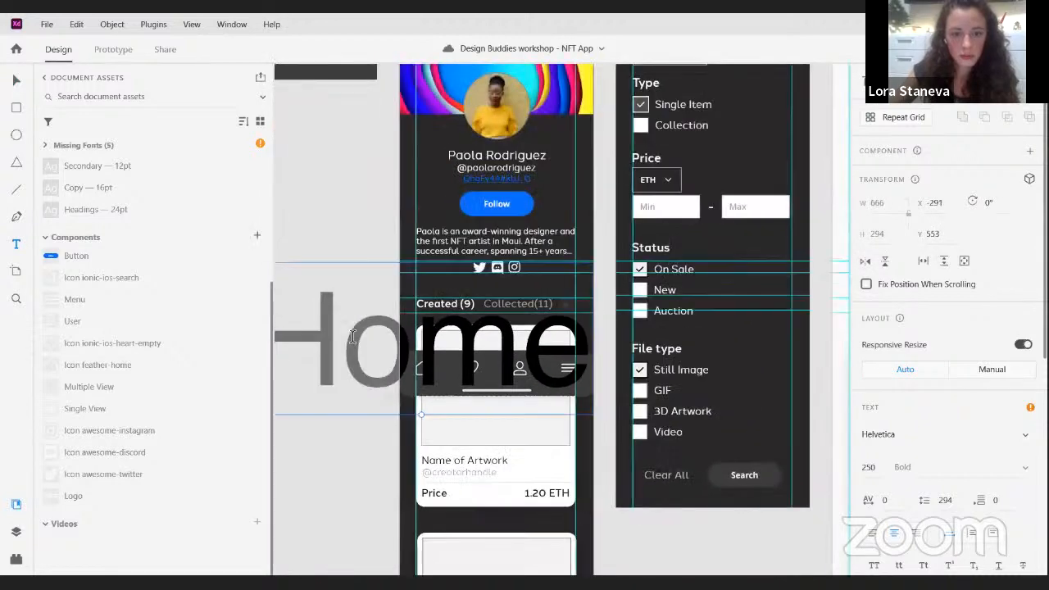
click(15, 81)
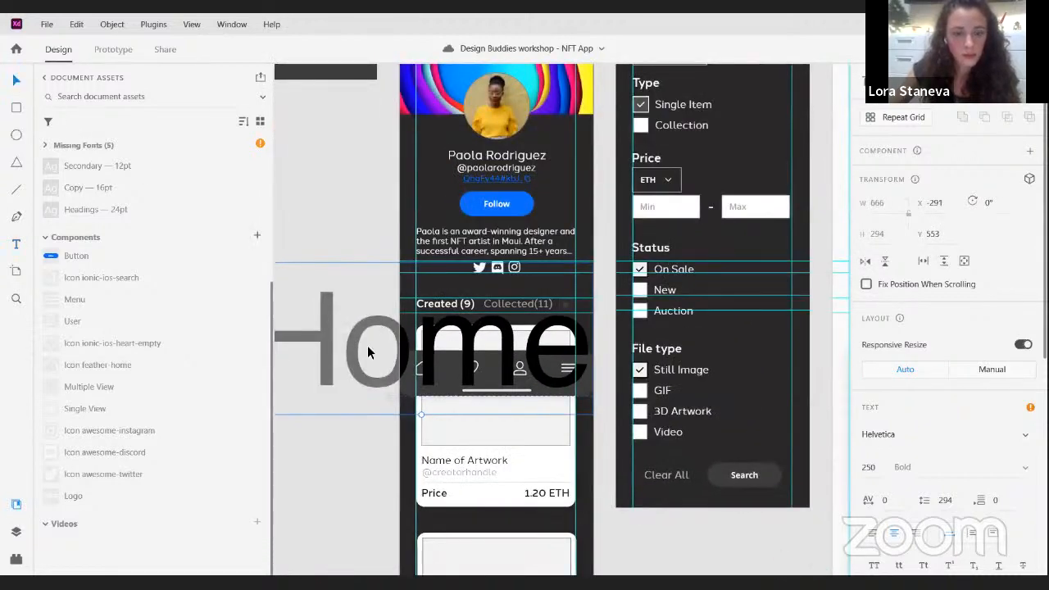
drag(367, 347, 272, 381)
drag(401, 362, 627, 340)
drag(516, 299, 435, 262)
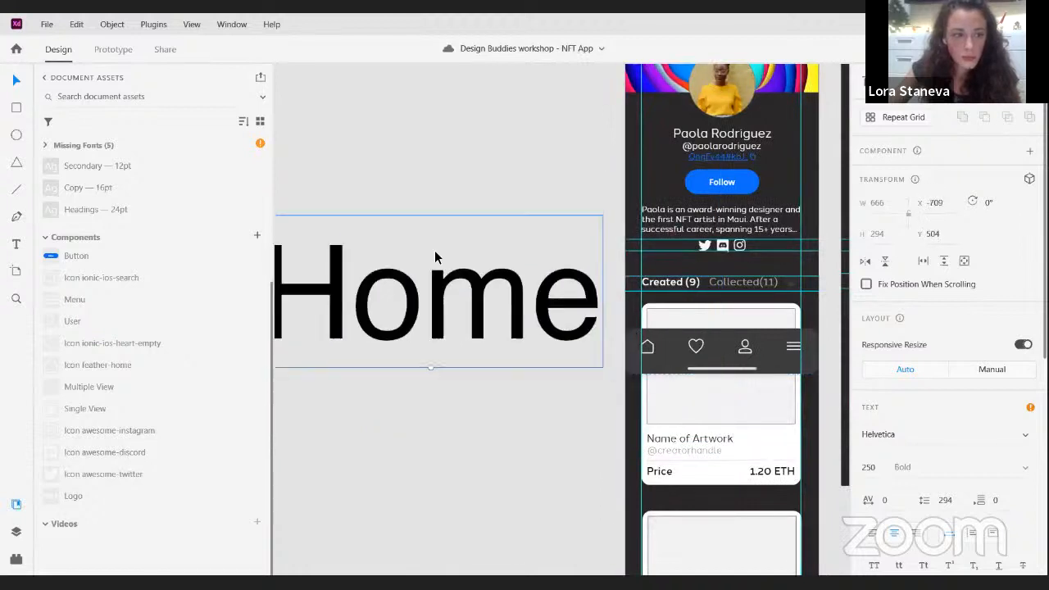
- Apply the Secondary 12pt character style to the Home text and place it directly below the home icon
click(101, 167)
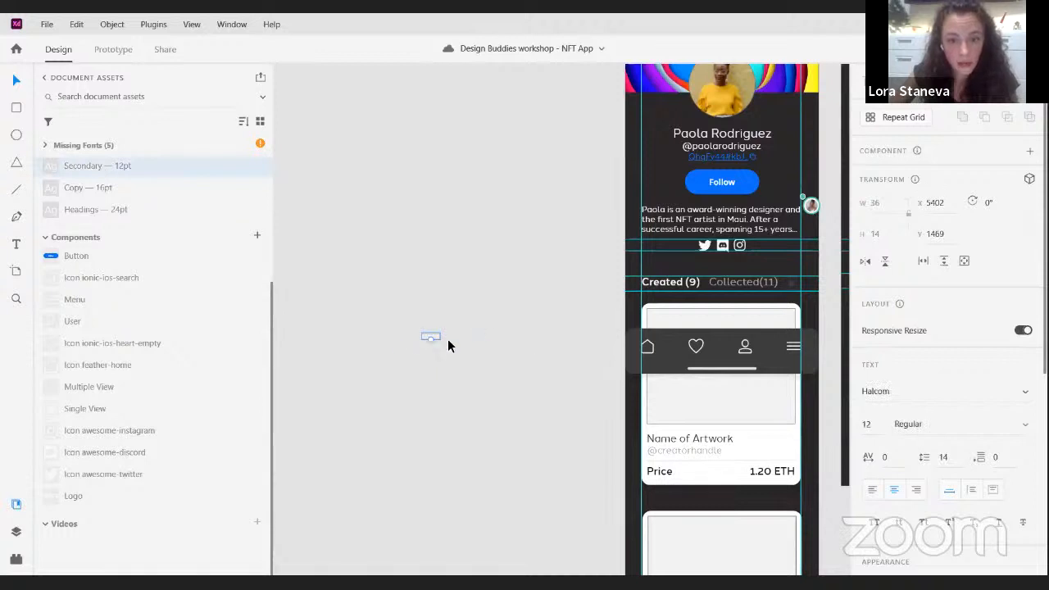
scroll(447, 341, up, 5)
drag(410, 328, 722, 419)
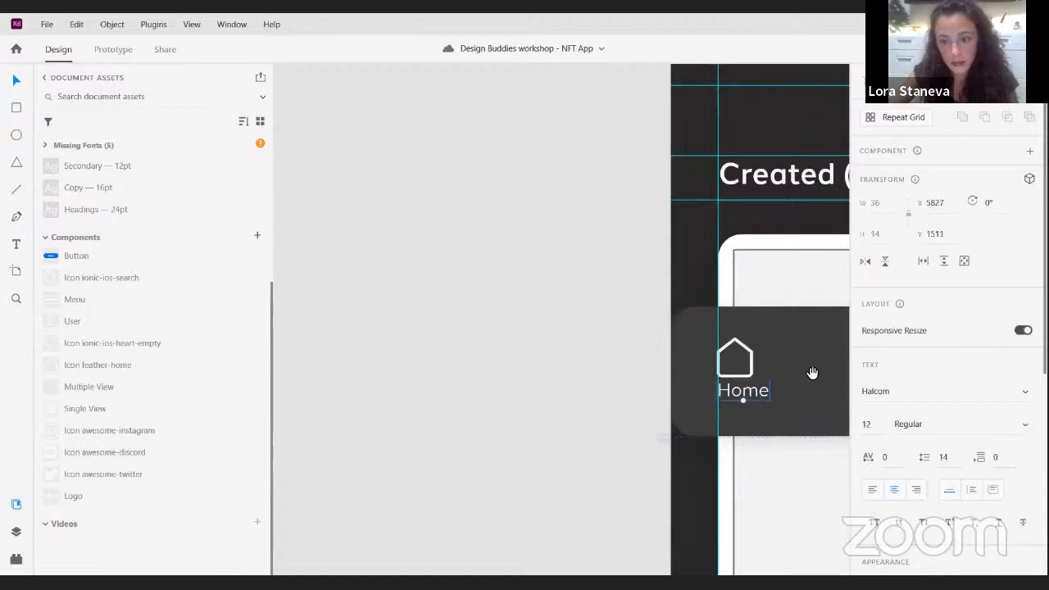
drag(812, 373, 494, 345)
- Duplicate the Home label below the heart icon and change the copy's text to "Favorites"
click(445, 332)
double_click(492, 344)
double_click(496, 344)
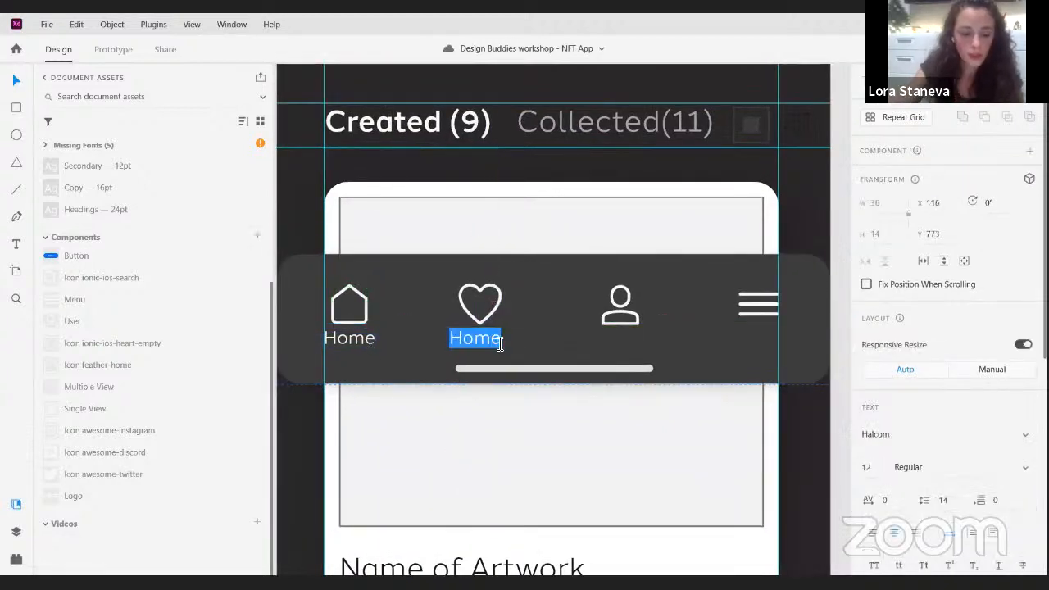
text(Favo)
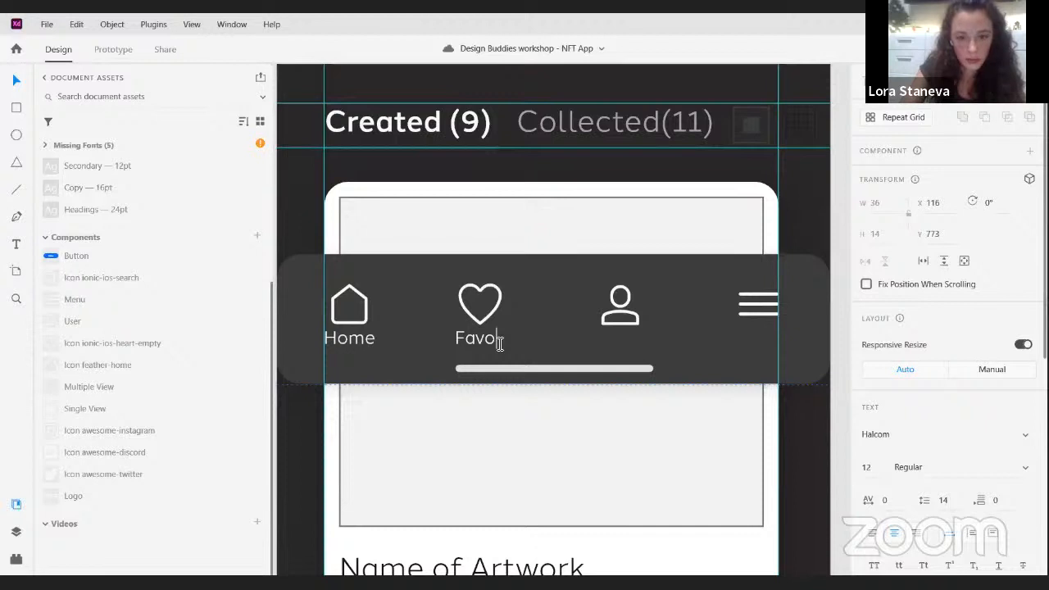
text(rites)
key(Escape)
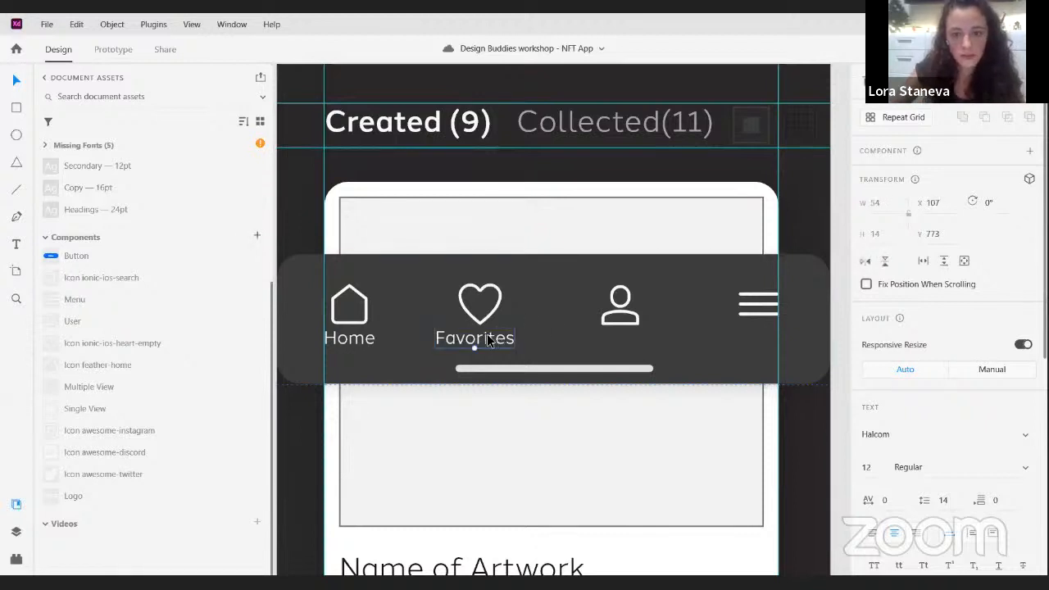
- Duplicate the Favorites label below the user icon and change the copy's text to "Profile"
drag(494, 344, 633, 345)
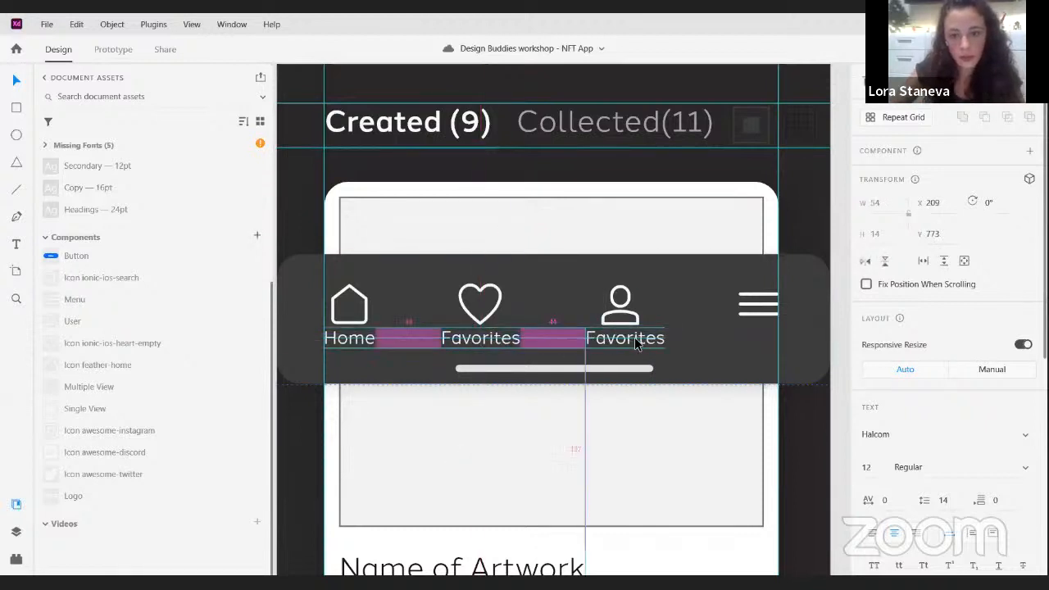
double_click(634, 345)
text(Profi)
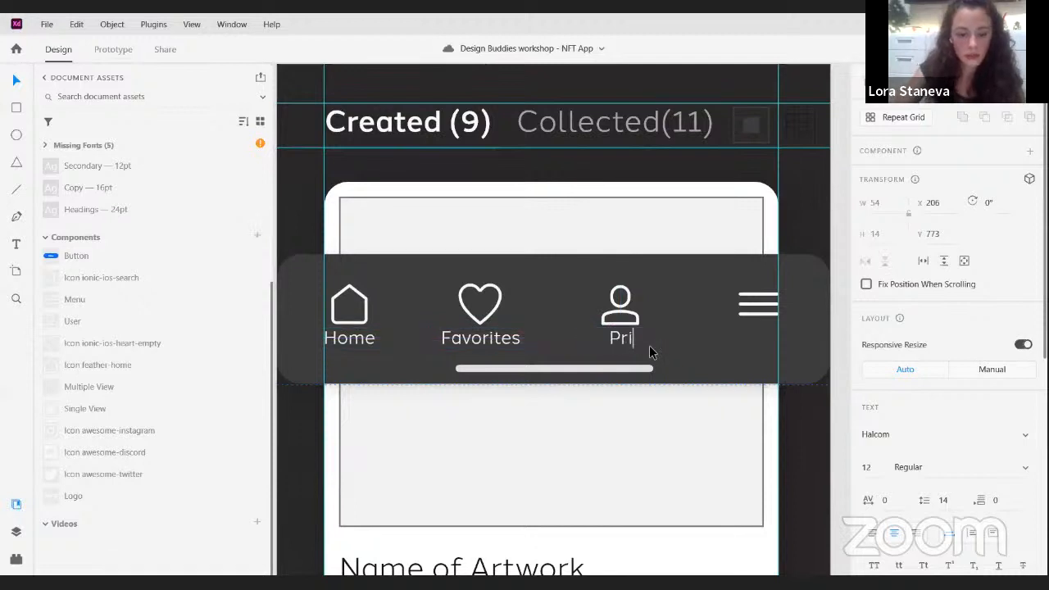
key(BackSpace)
text(ofile)
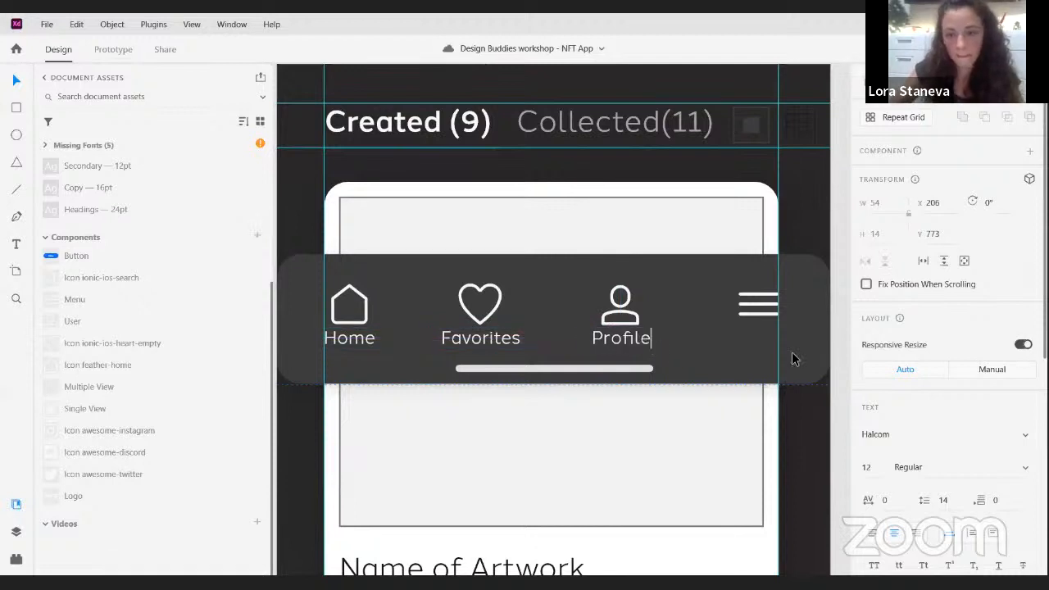
key(Escape)
- Duplicate the Profile label below the menu icon and change the copy's text to "More"
drag(756, 345, 760, 343)
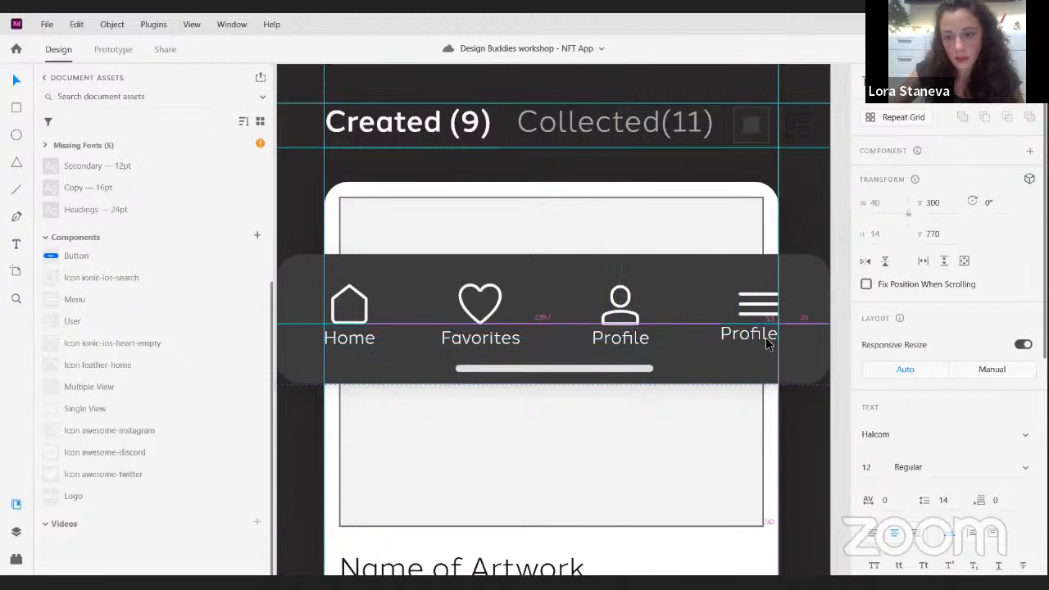
double_click(771, 341)
text(More)
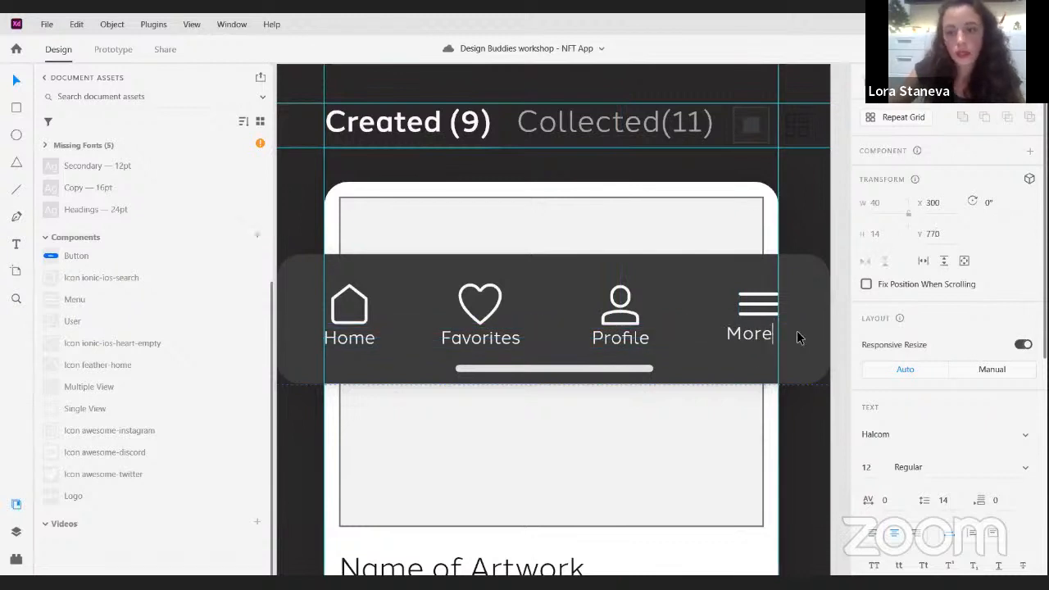
key(Escape)
key(Escape)
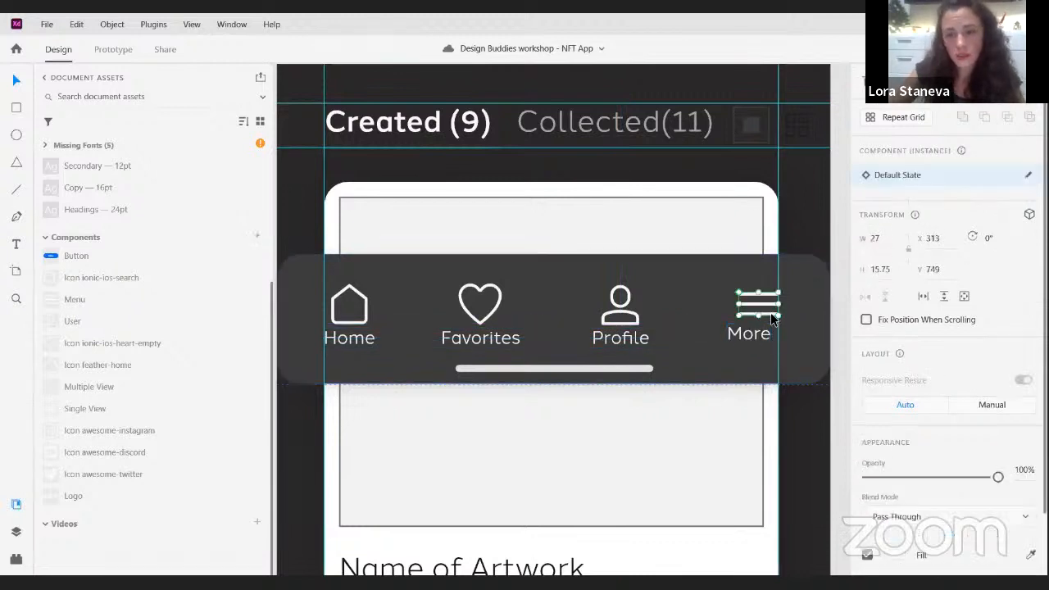
- Group the first artwork card's white background, image placeholder, name, creator handle and price into one object
scroll(735, 278, down, 3)
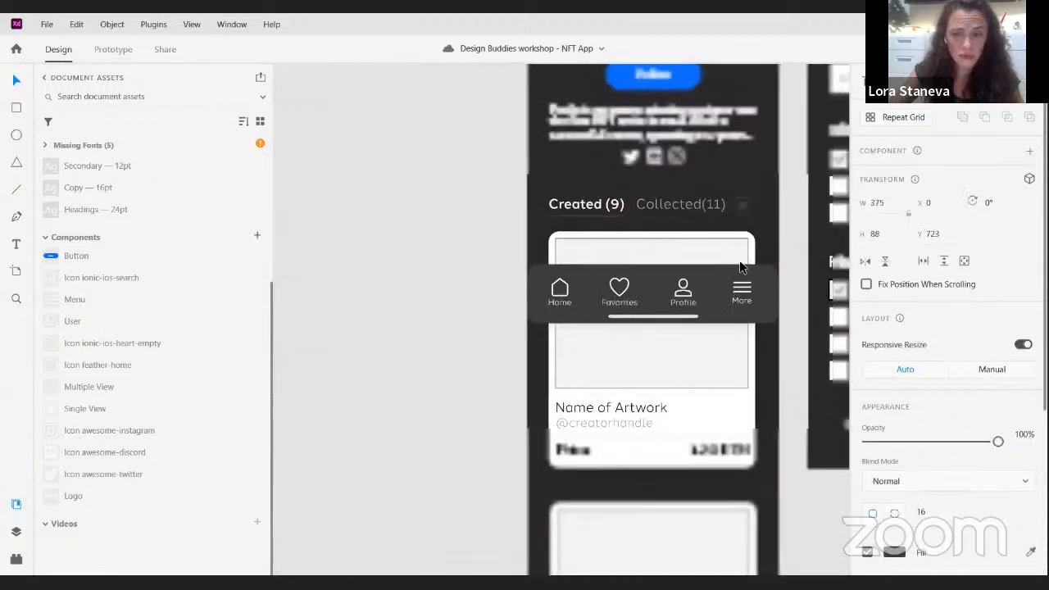
click(414, 300)
click(418, 304)
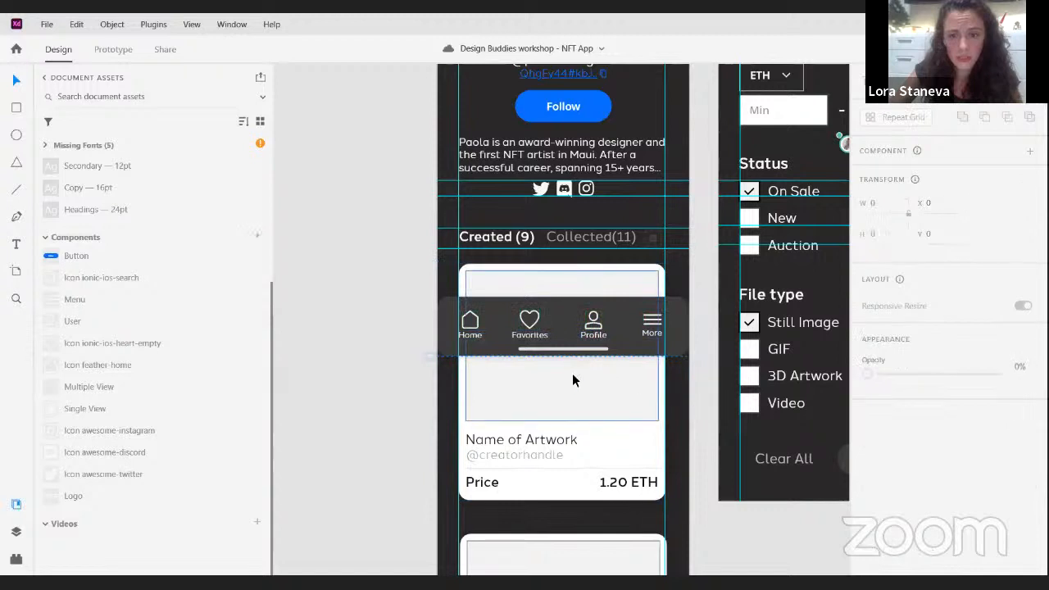
drag(418, 368, 686, 501)
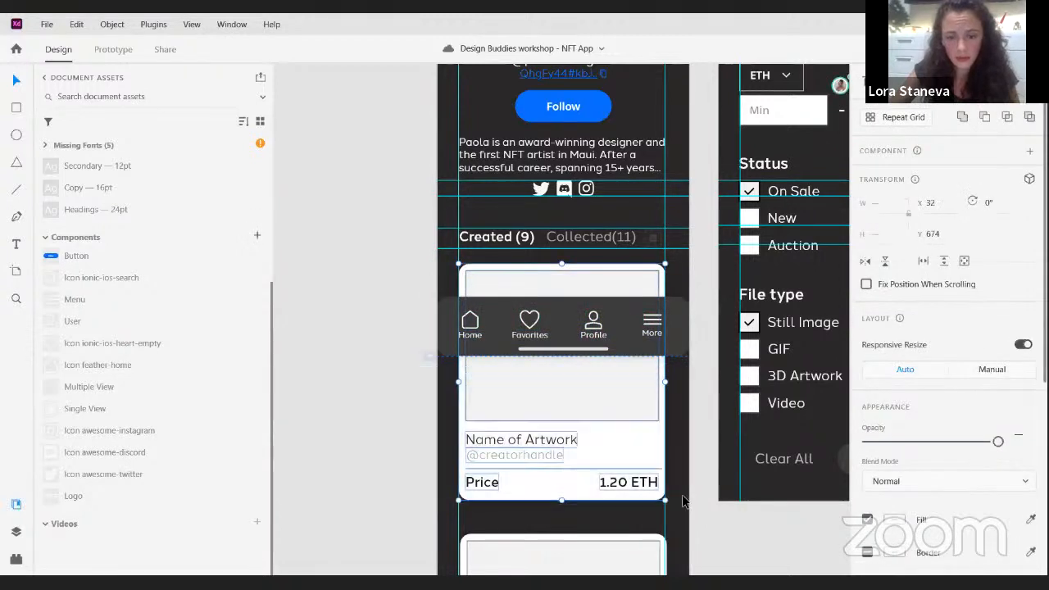
key(ctrl+g)
- Turn the navigation bar's background, icons, labels and home indicator into one component
click(408, 302)
click(422, 307)
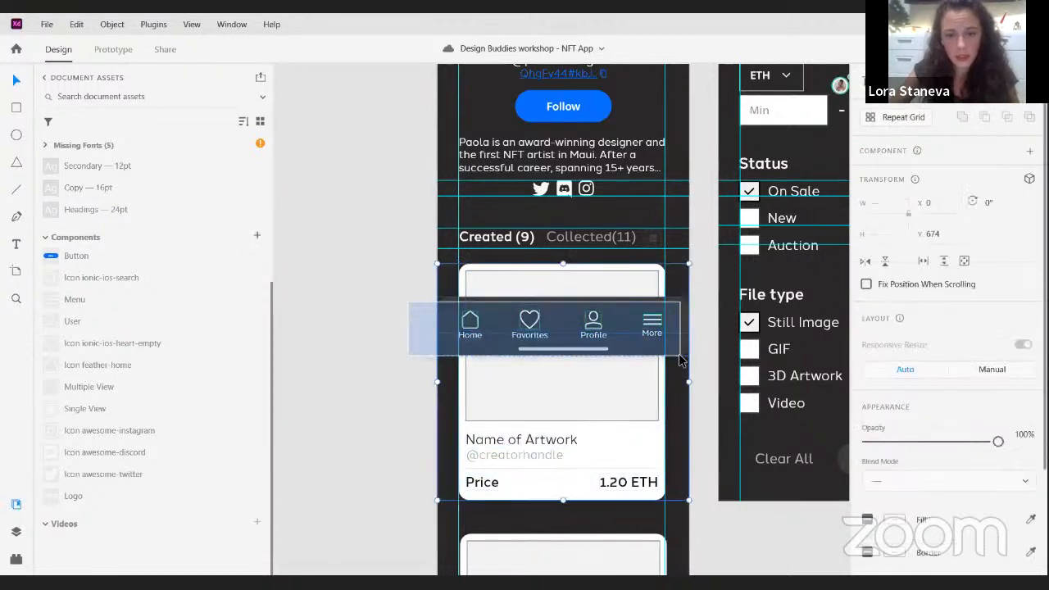
shift+click(624, 373)
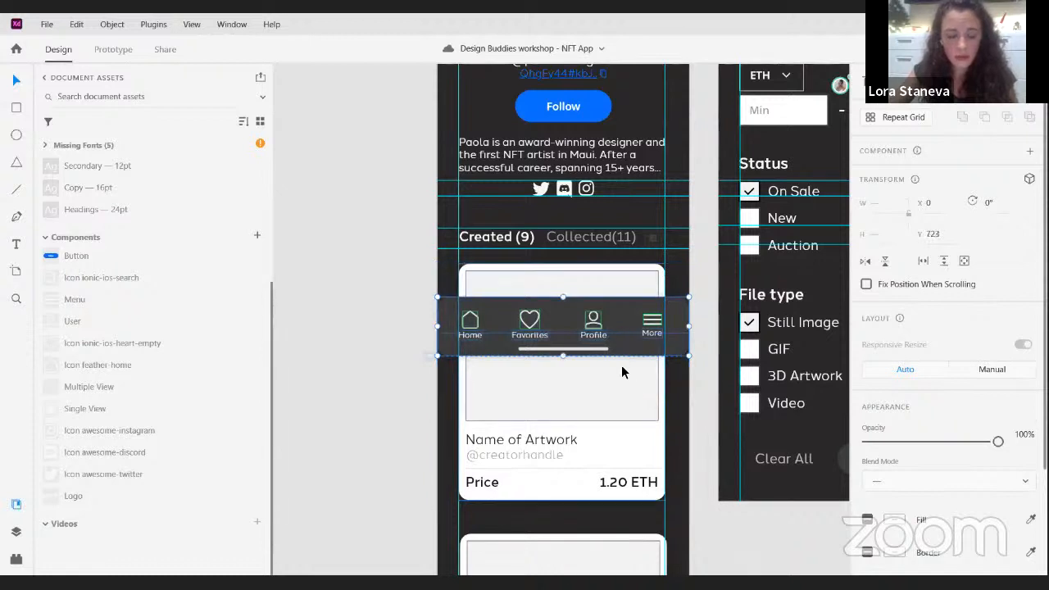
key(ctrl+k)
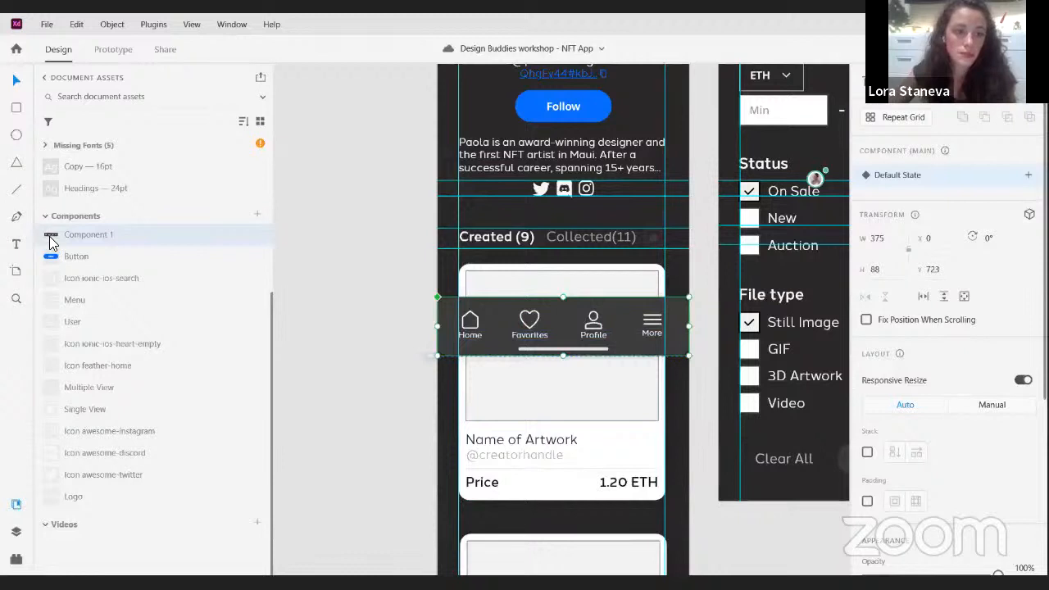
click(366, 258)
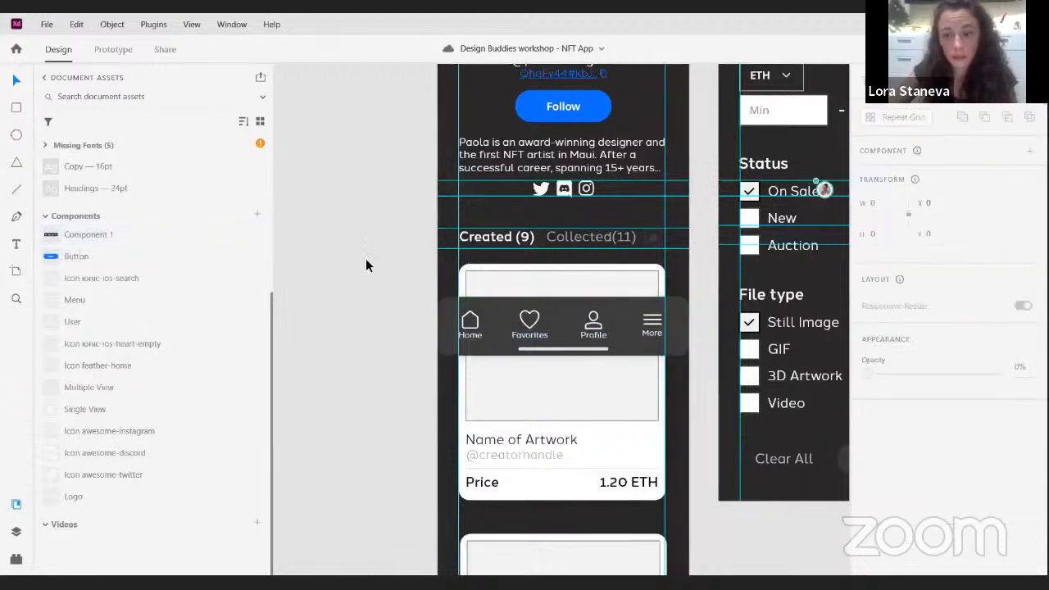
scroll(366, 258, down, 2)
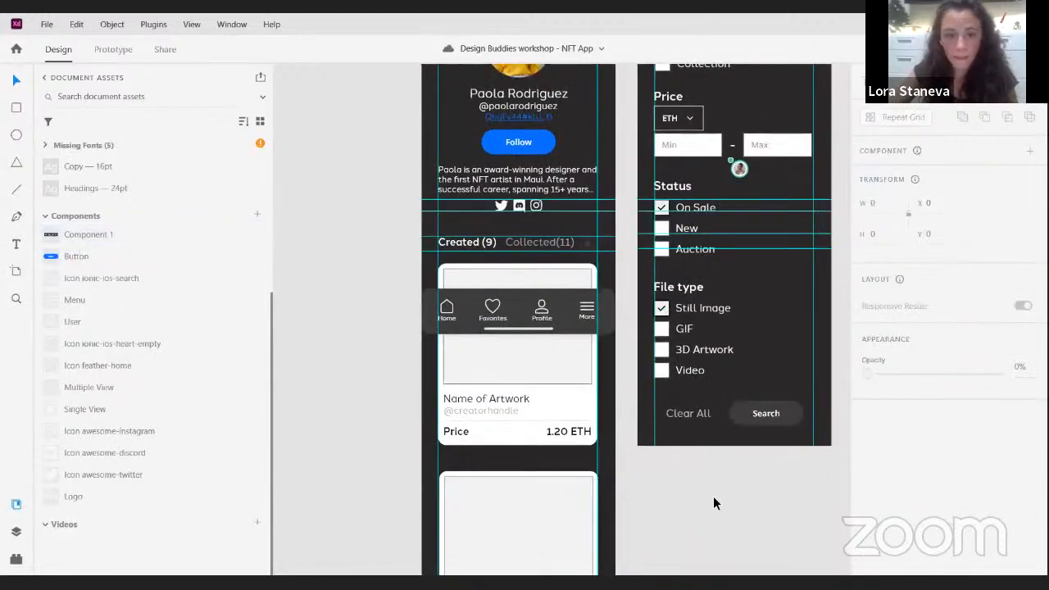
drag(745, 492, 685, 470)
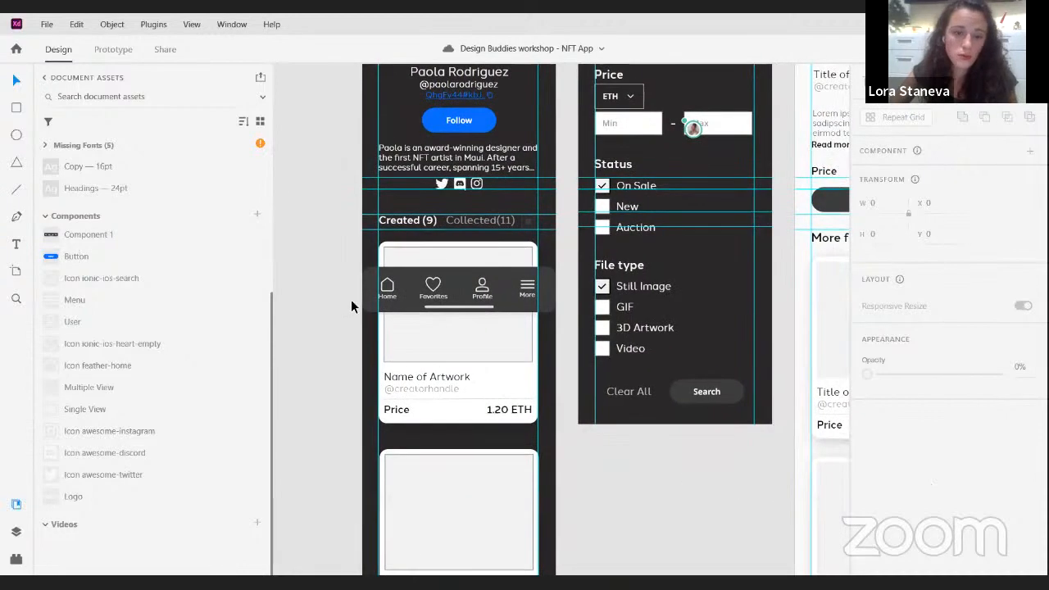
drag(363, 330, 544, 423)
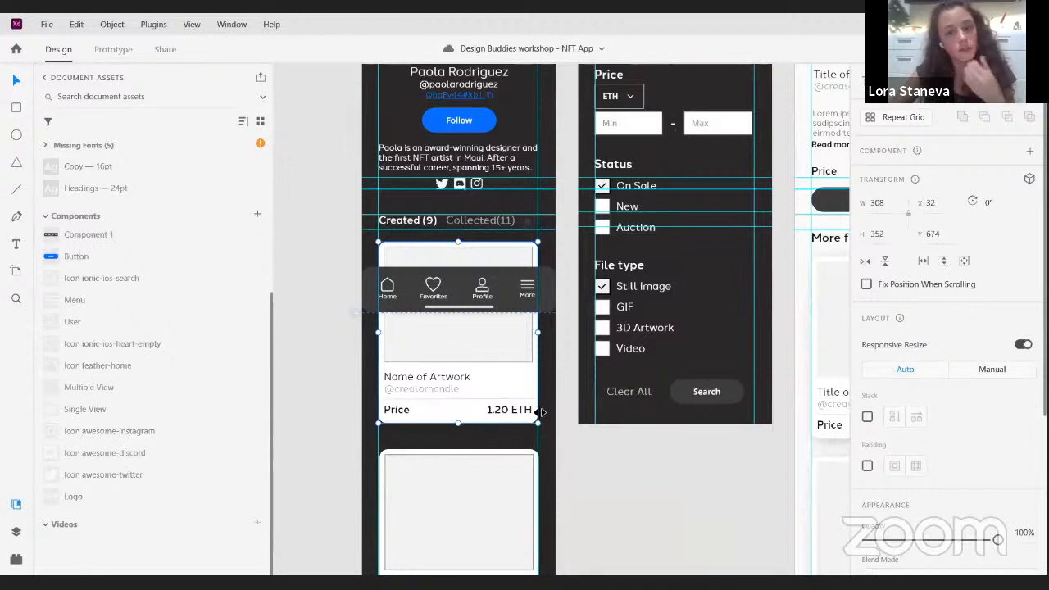
click(571, 445)
scroll(471, 371, up, 3)
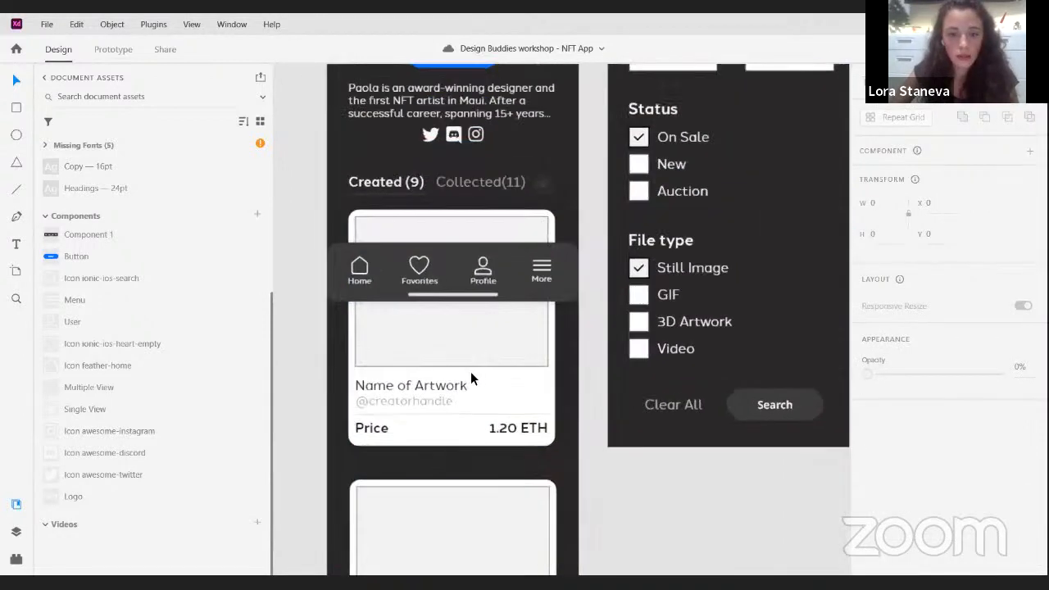
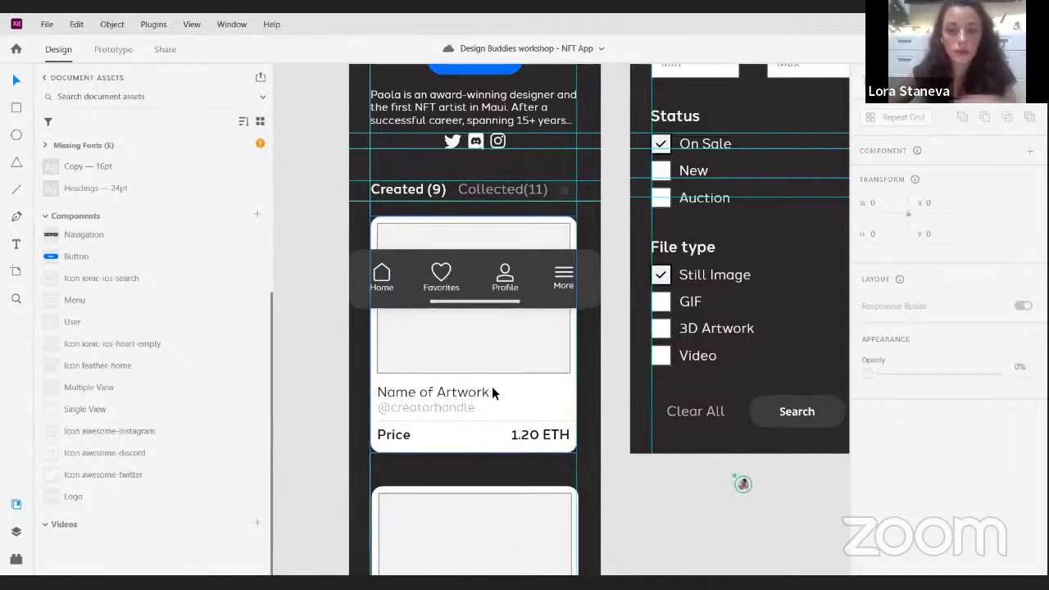
click(533, 389)
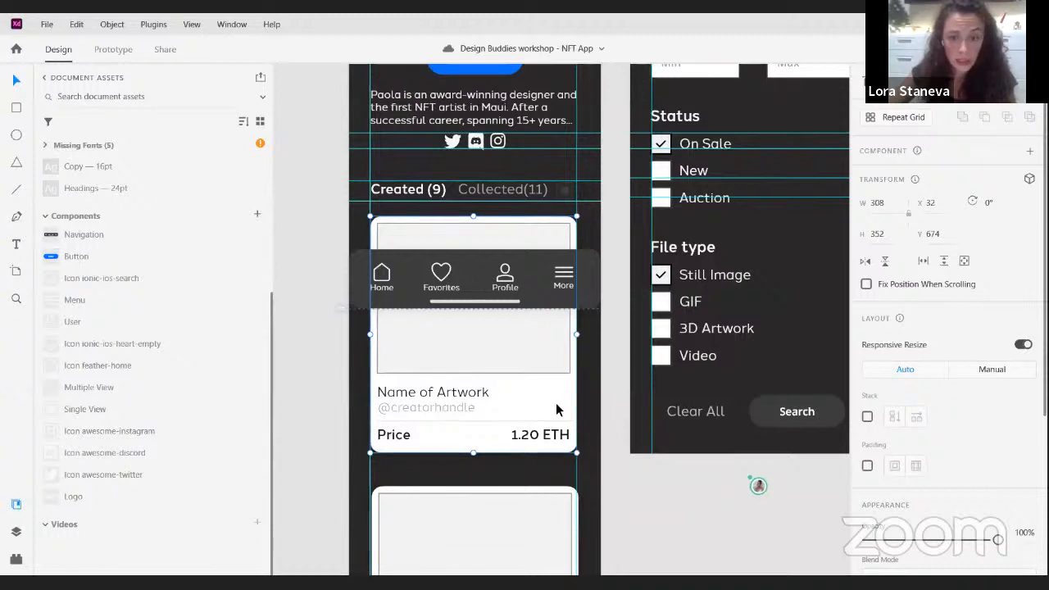
scroll(208, 320, up, 5)
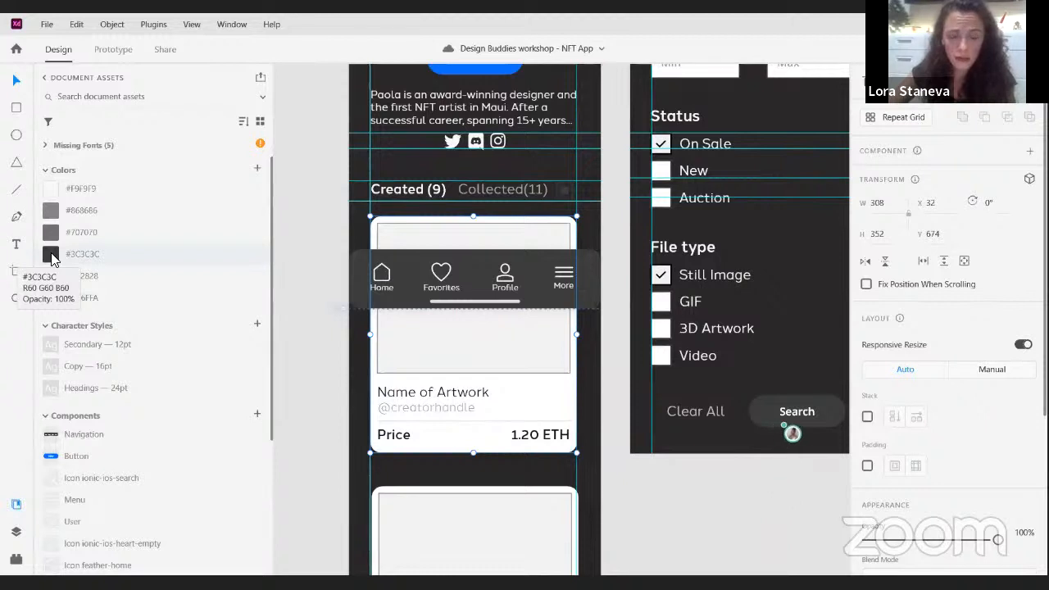
click(50, 255)
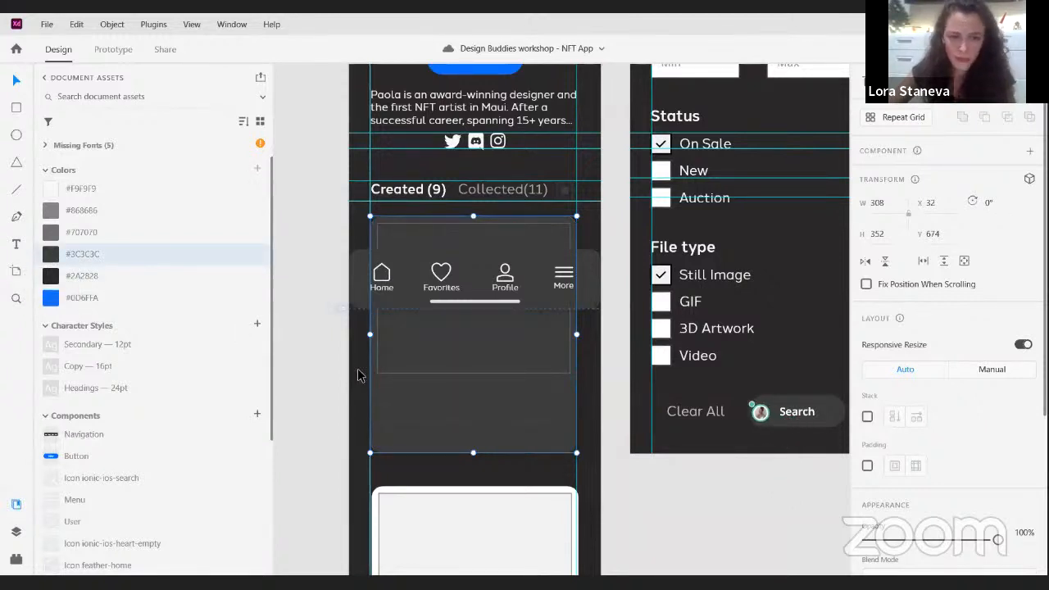
click(594, 370)
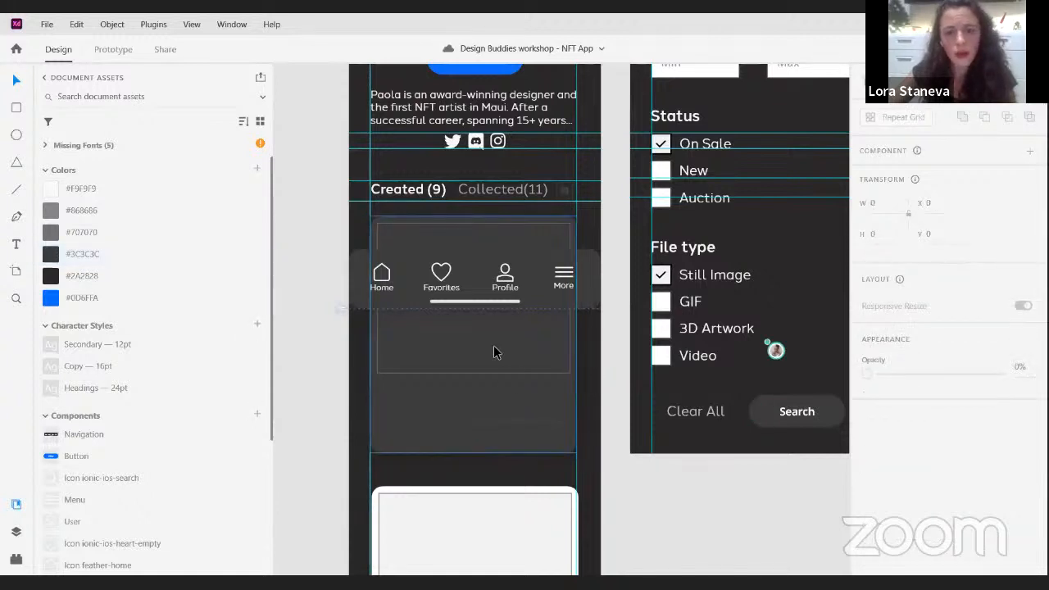
click(494, 347)
key(ctrl+z)
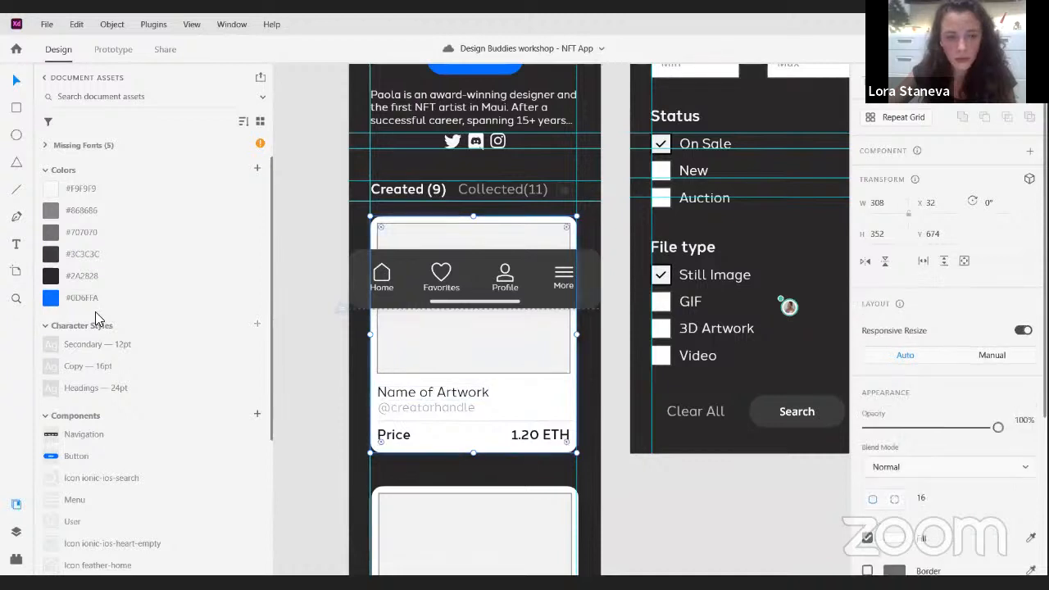
- Fill the first artwork card's background with #3C3C3C and place the blue-and-gold marble artwork in its image placeholder
click(81, 254)
double_click(527, 348)
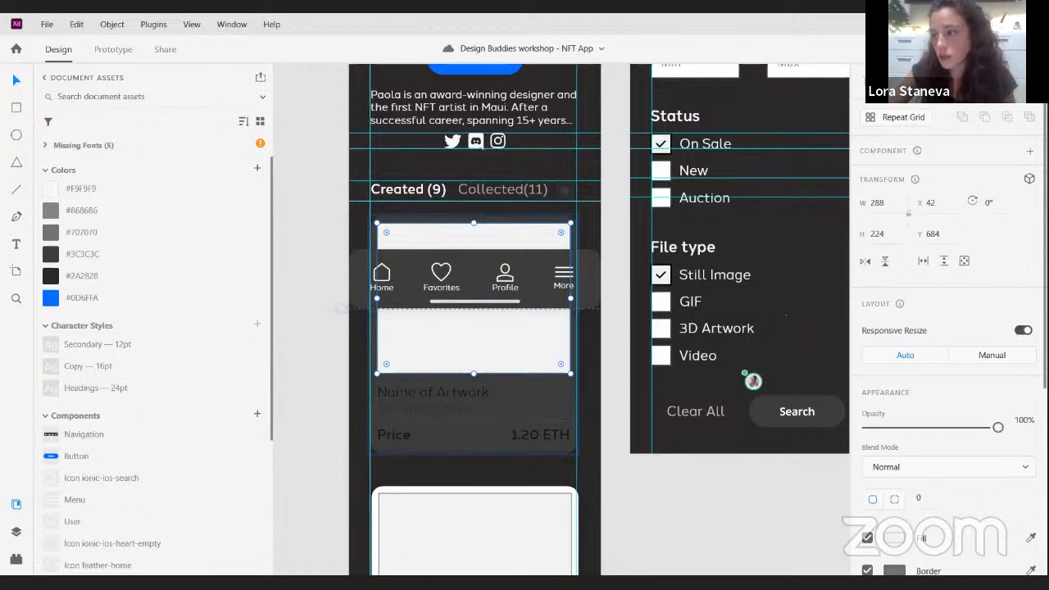
drag(623, 355, 524, 349)
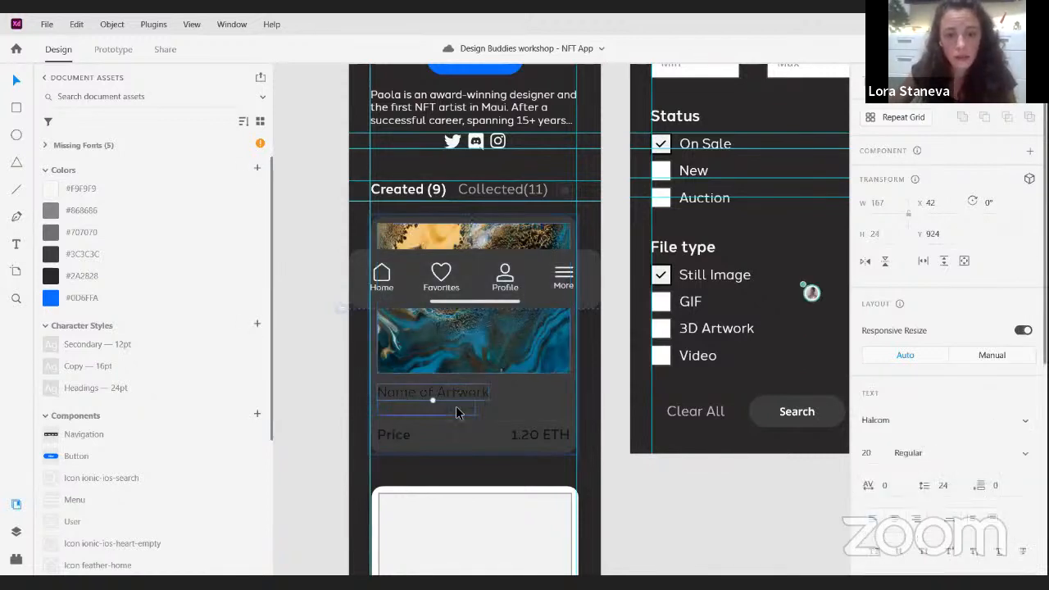
- Recolor the card's artwork name, creator handle, price label and price value with the saved #F9F9F9 color
click(456, 406)
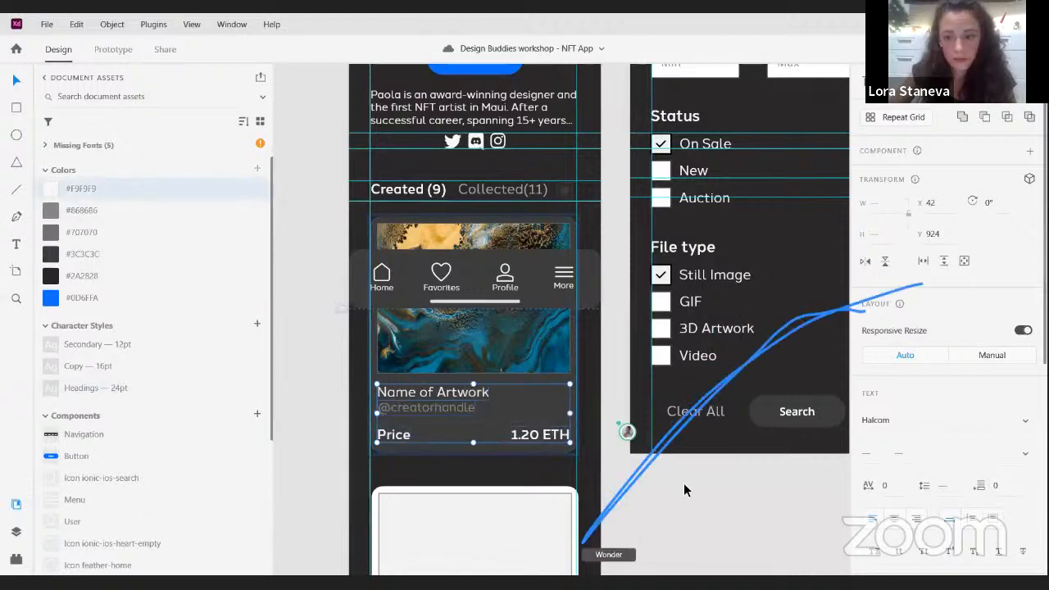
click(724, 500)
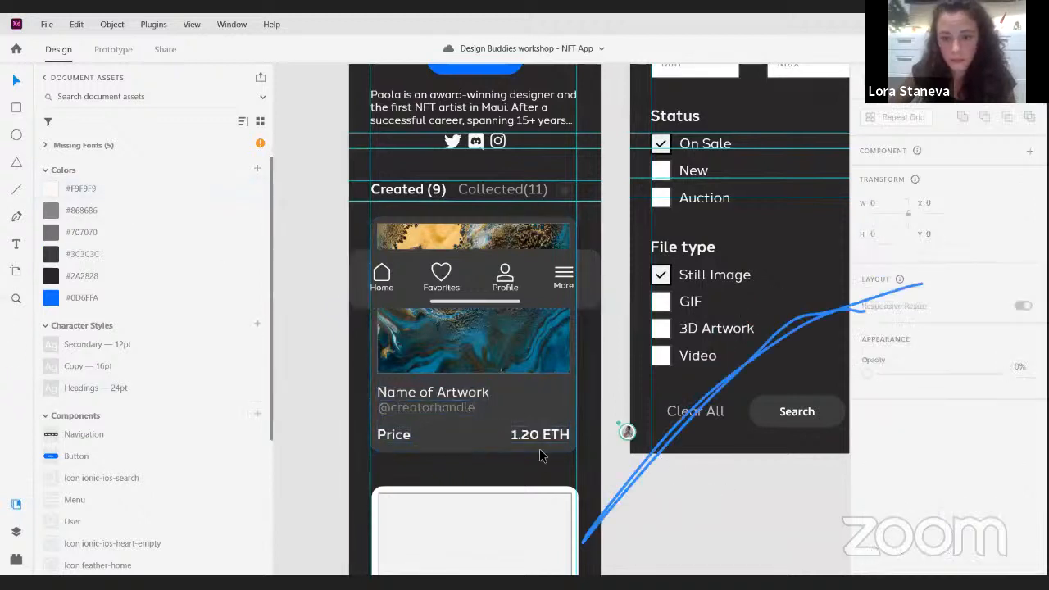
- Apply the saved #F9F9F9 color to the border of the divider line above the card's price
click(472, 424)
double_click(473, 423)
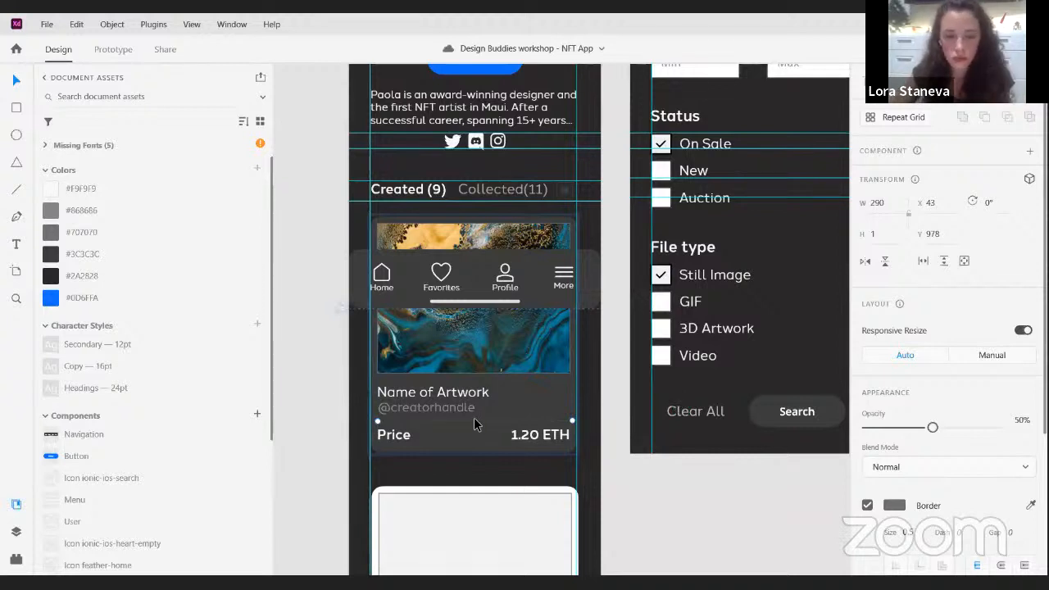
right_click(51, 189)
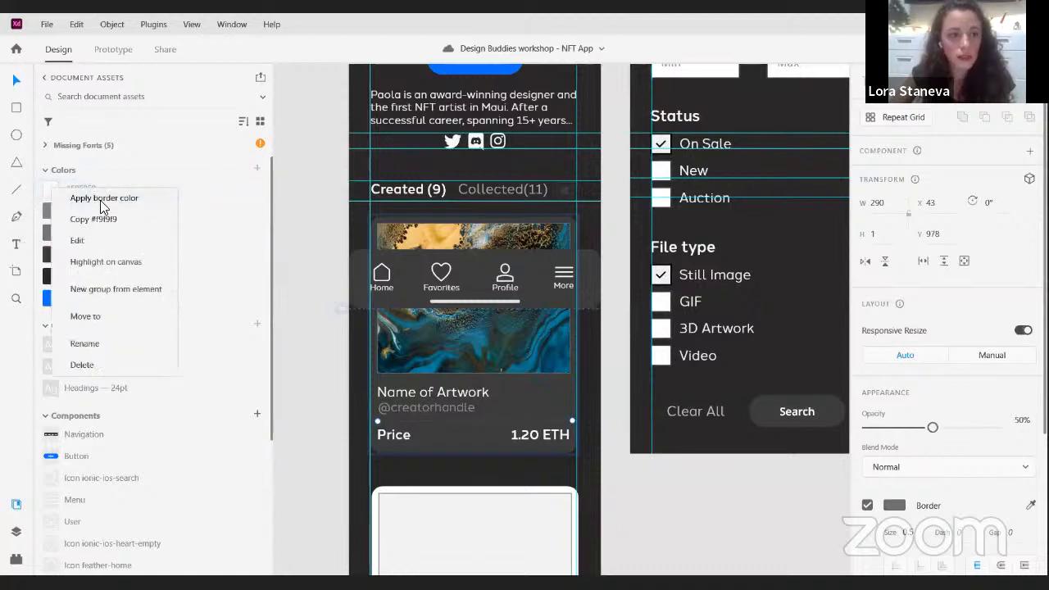
click(109, 198)
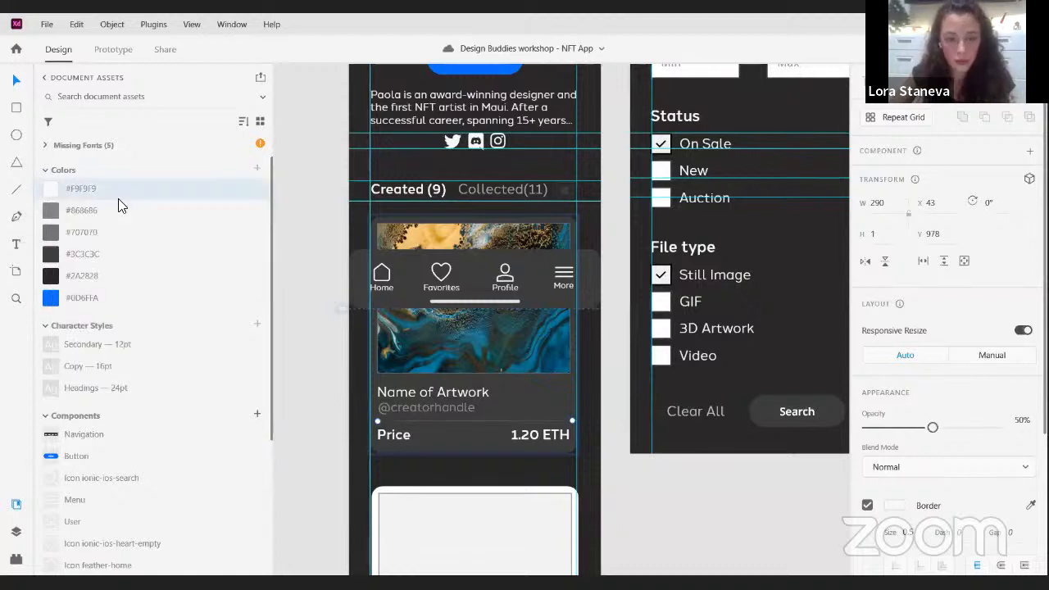
click(730, 504)
- Set the card divider line's border color to #F9F9F9 and its opacity to 100%
double_click(476, 421)
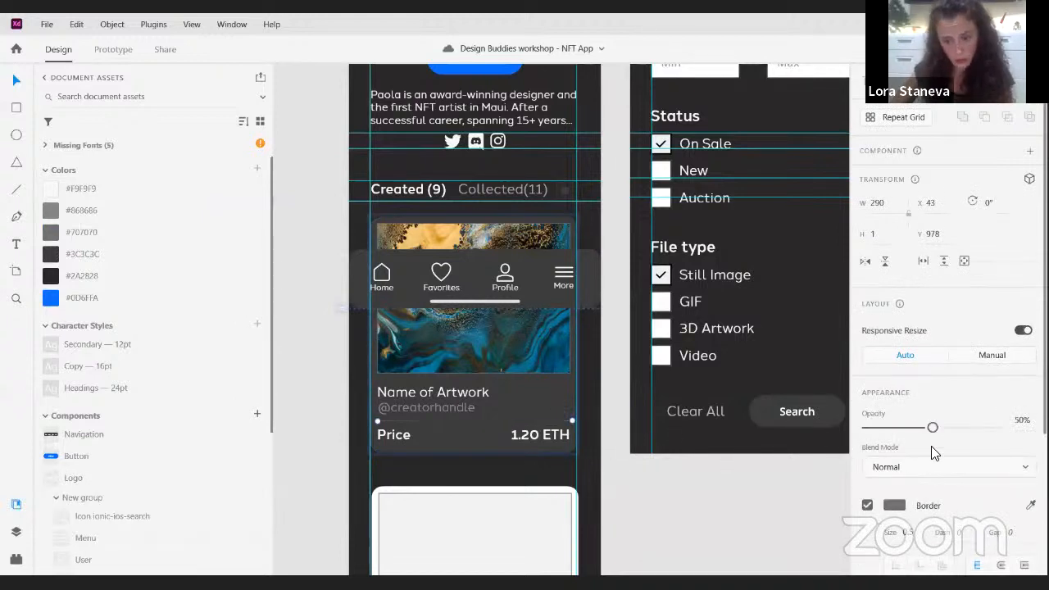
scroll(926, 428, down, 4)
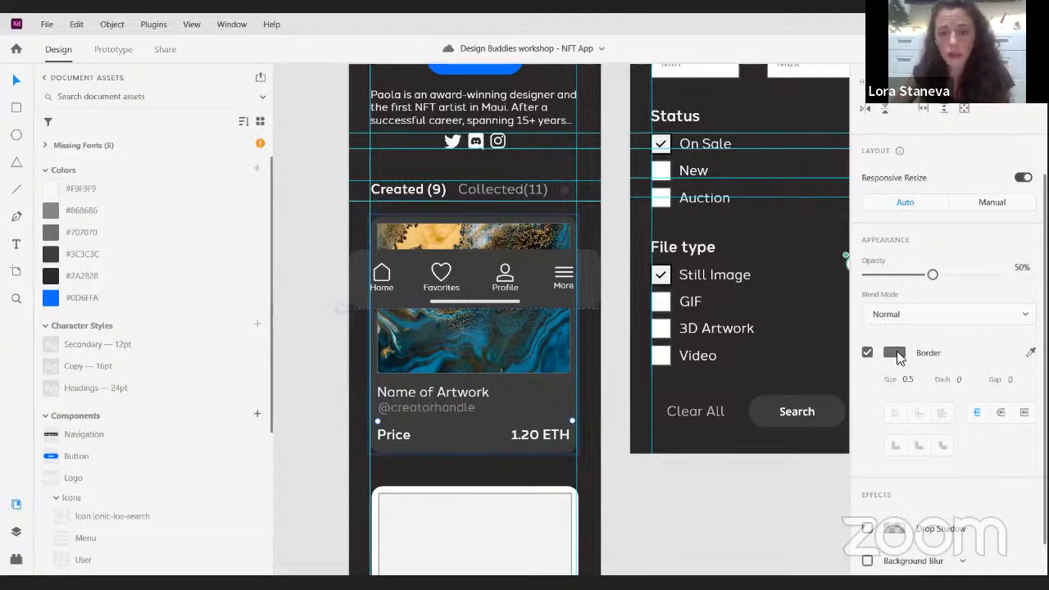
click(895, 354)
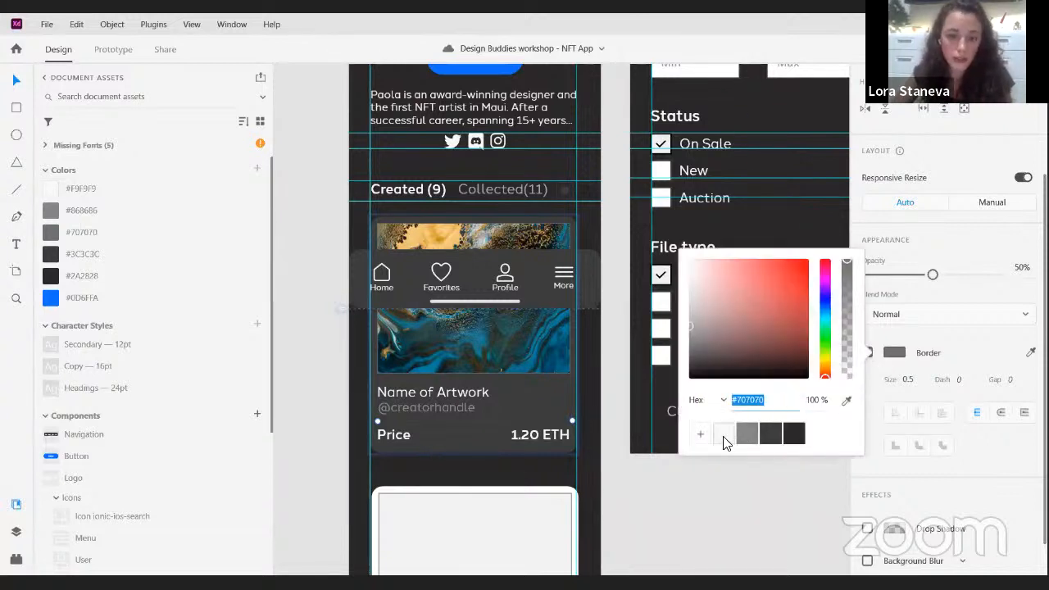
click(725, 436)
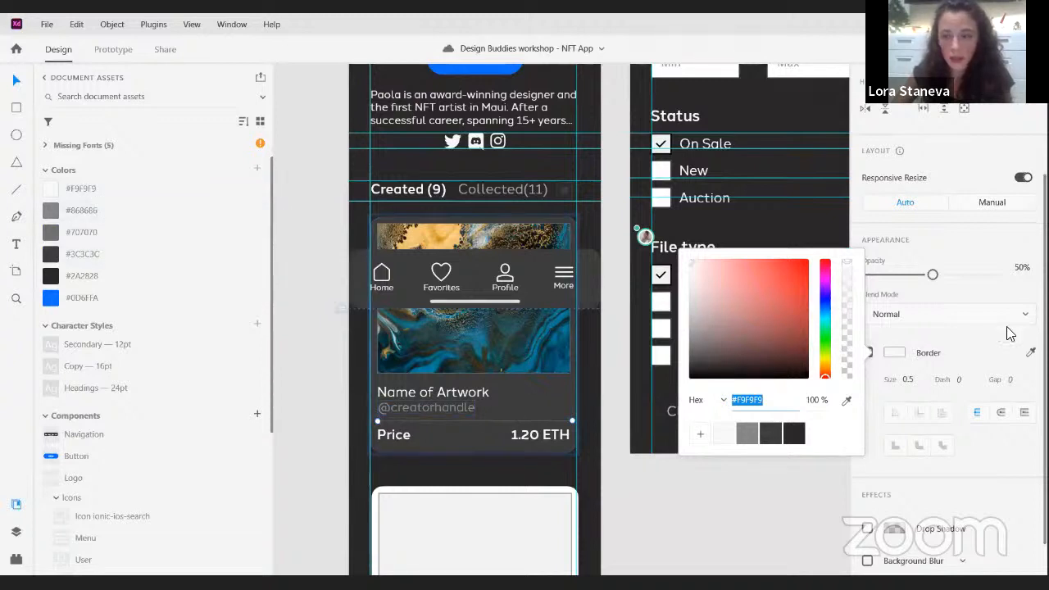
drag(932, 274, 998, 274)
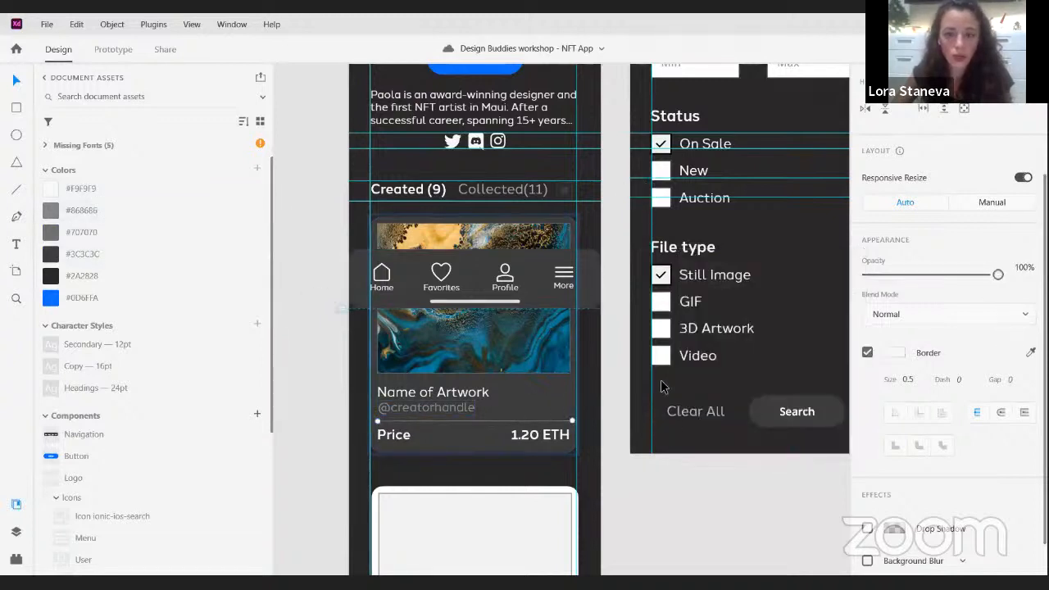
- Save the Follow button's #0D6FFA fill as a swatch in the color picker
scroll(592, 299, up, 4)
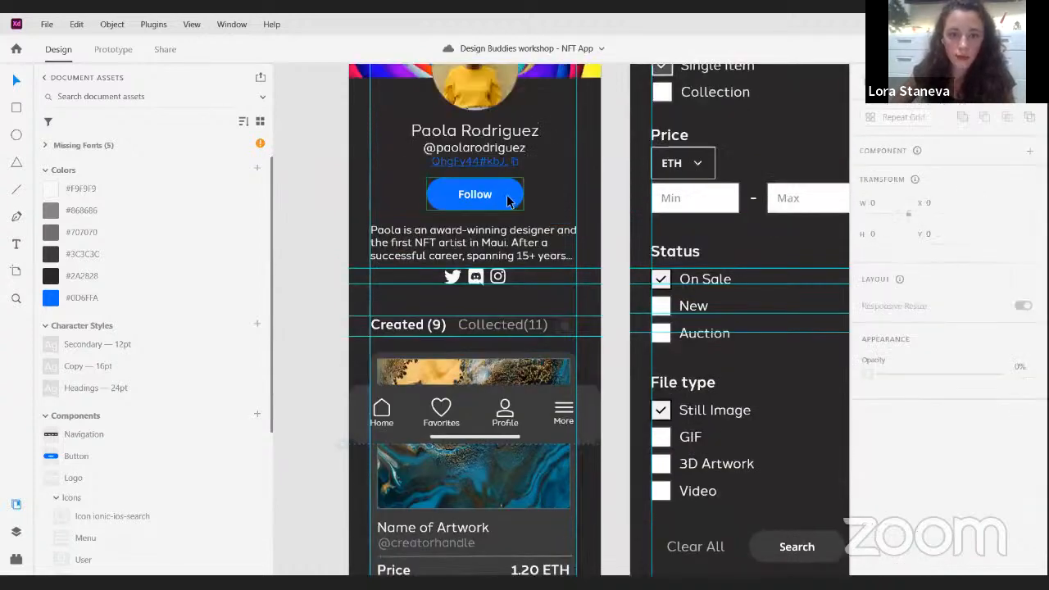
click(509, 197)
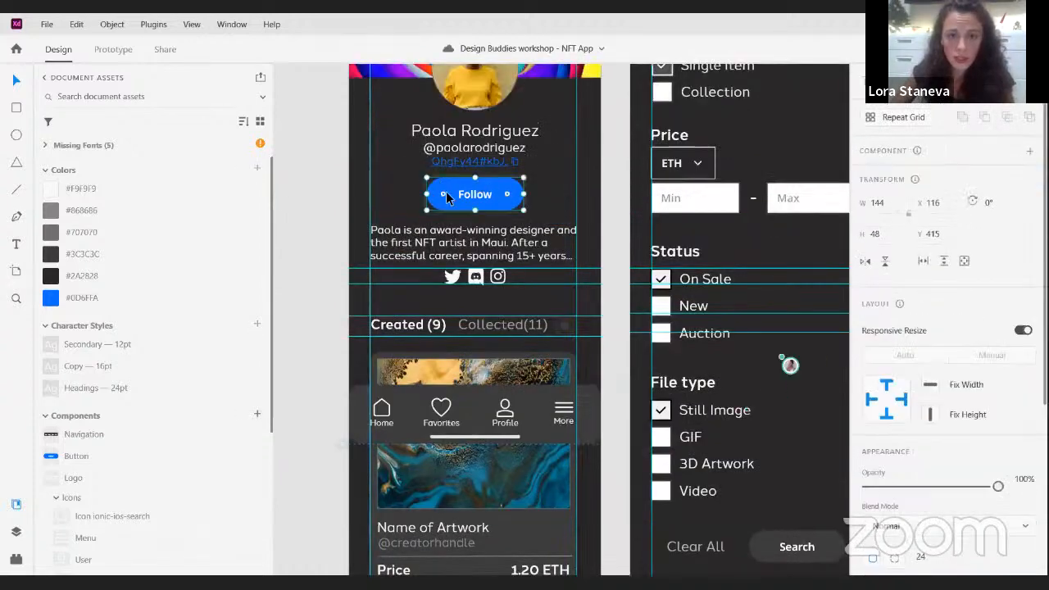
scroll(899, 348, down, 3)
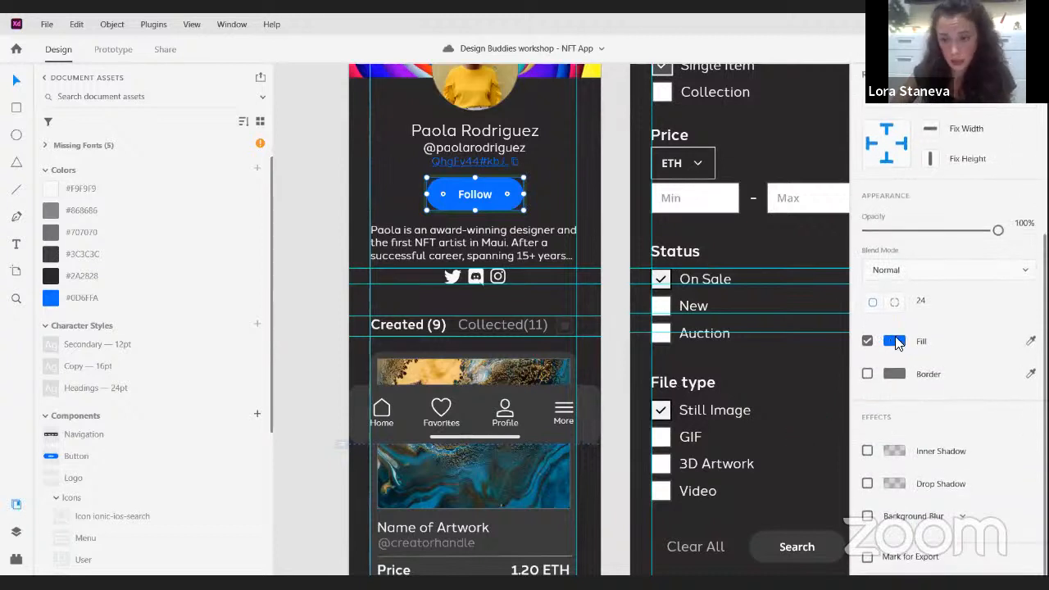
click(895, 342)
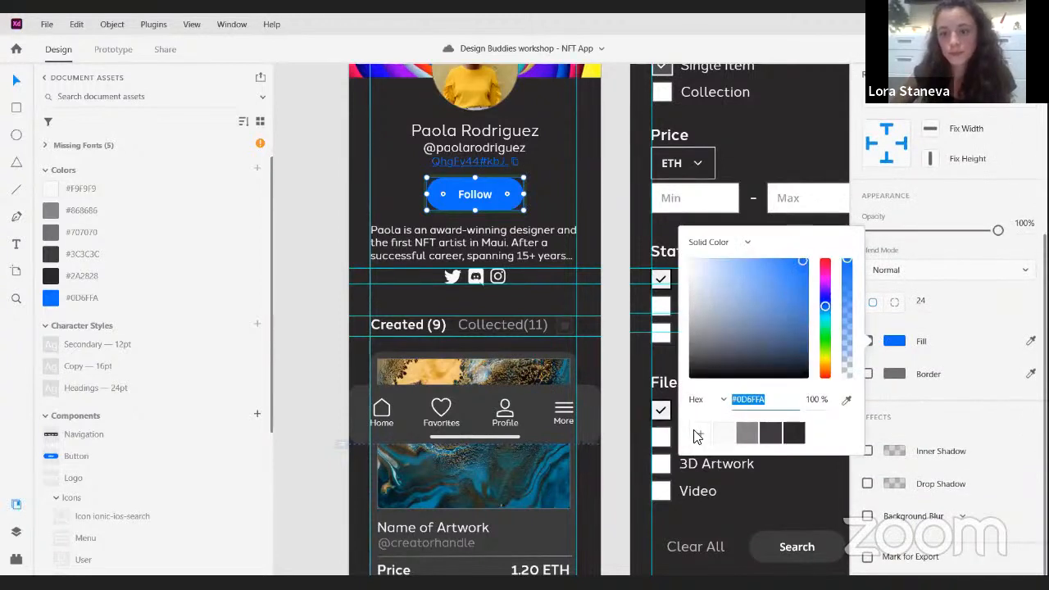
click(702, 435)
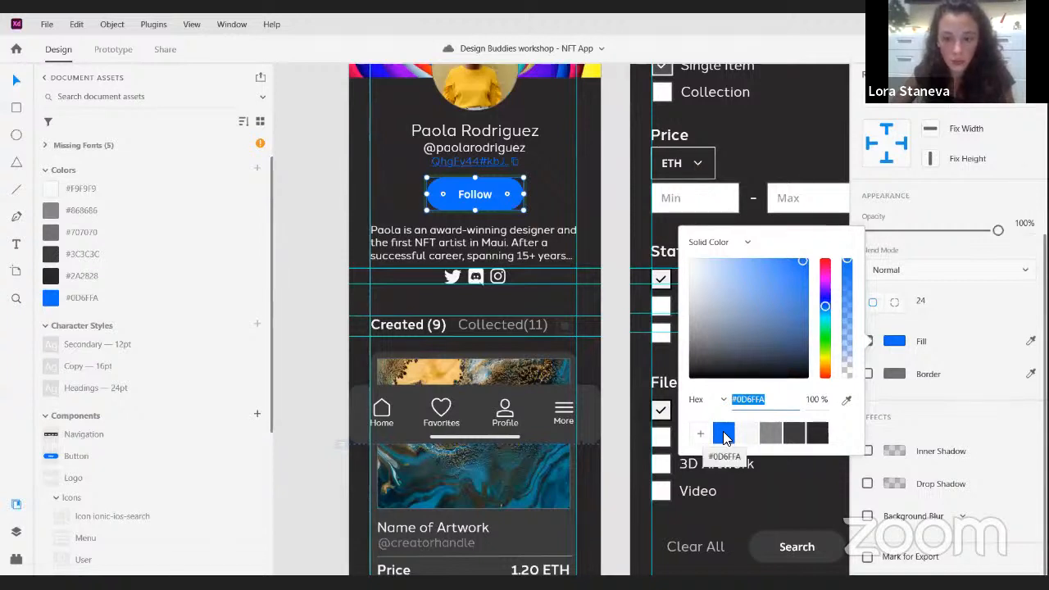
- Remove the #0D6FFA swatch from the color picker and add it again
drag(723, 437, 621, 393)
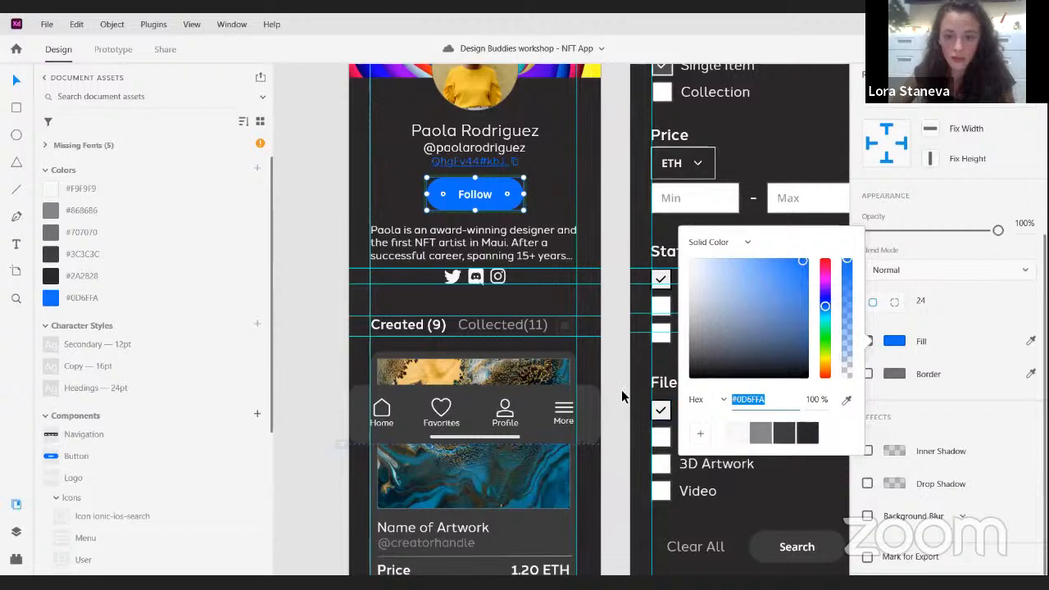
click(700, 434)
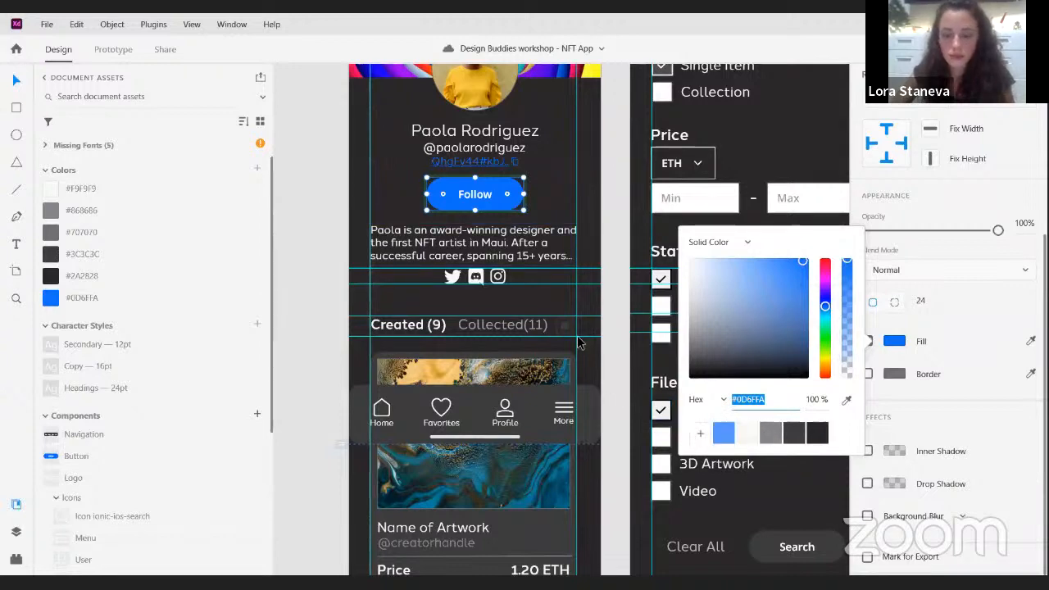
click(620, 339)
- Change the first card's artwork name to "Milky Way"
scroll(614, 369, down, 5)
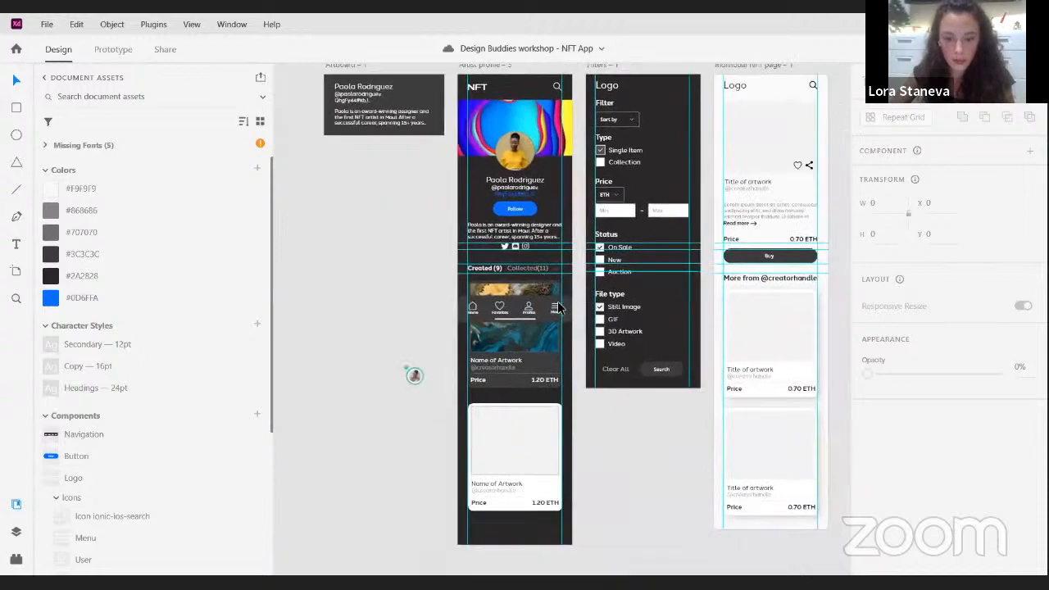
scroll(556, 306, down, 1)
scroll(416, 330, up, 5)
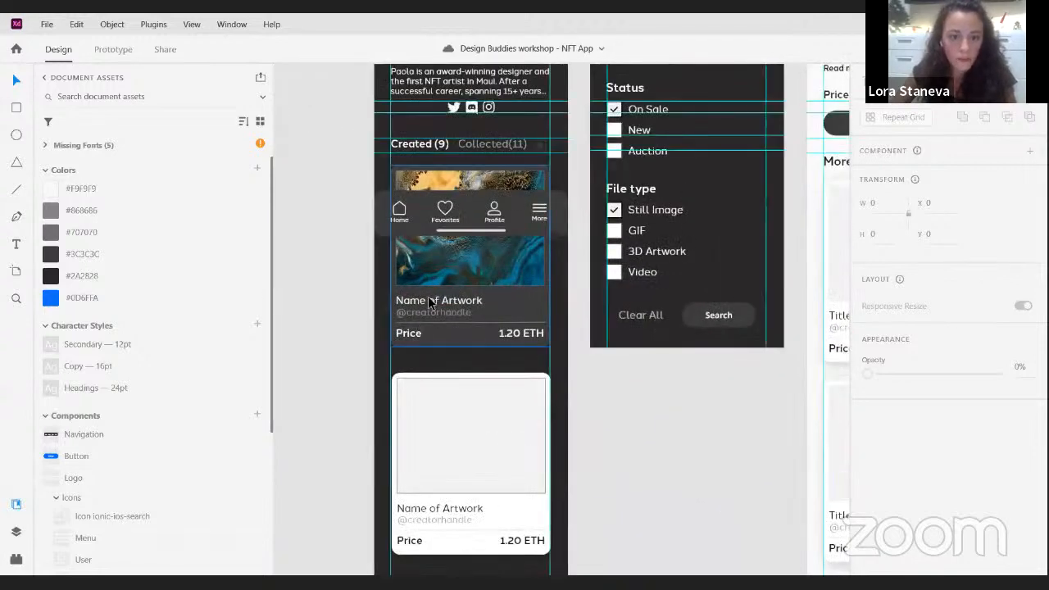
double_click(431, 302)
double_click(437, 302)
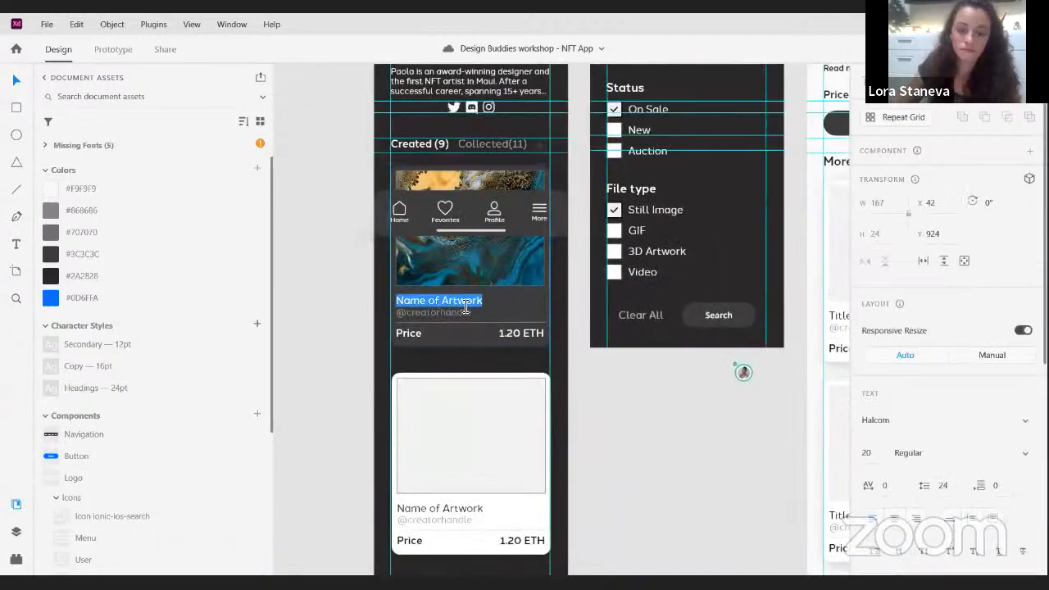
text(Milkey)
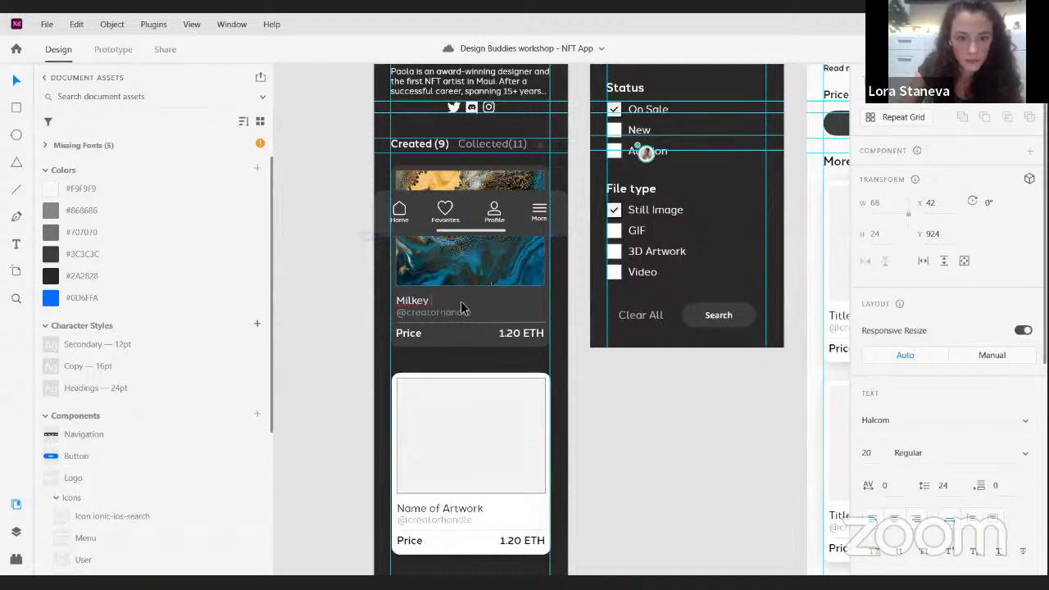
key(BackSpace)
key(BackSpace)
text(y Way)
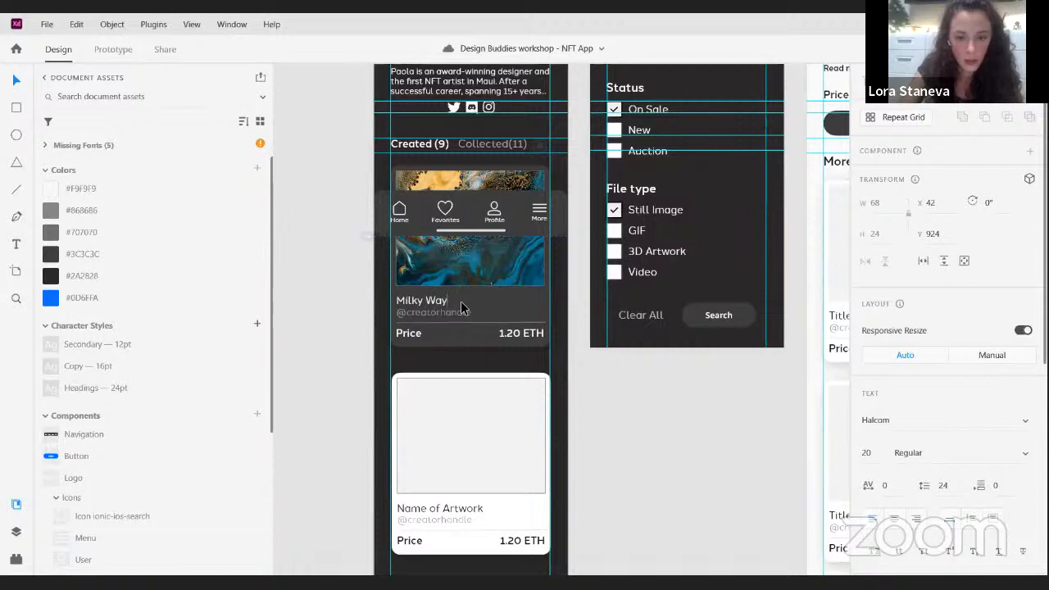
click(357, 223)
- Copy the artist's handle from the profile header and replace the Milky Way card's placeholder creator handle with it
drag(402, 235, 480, 293)
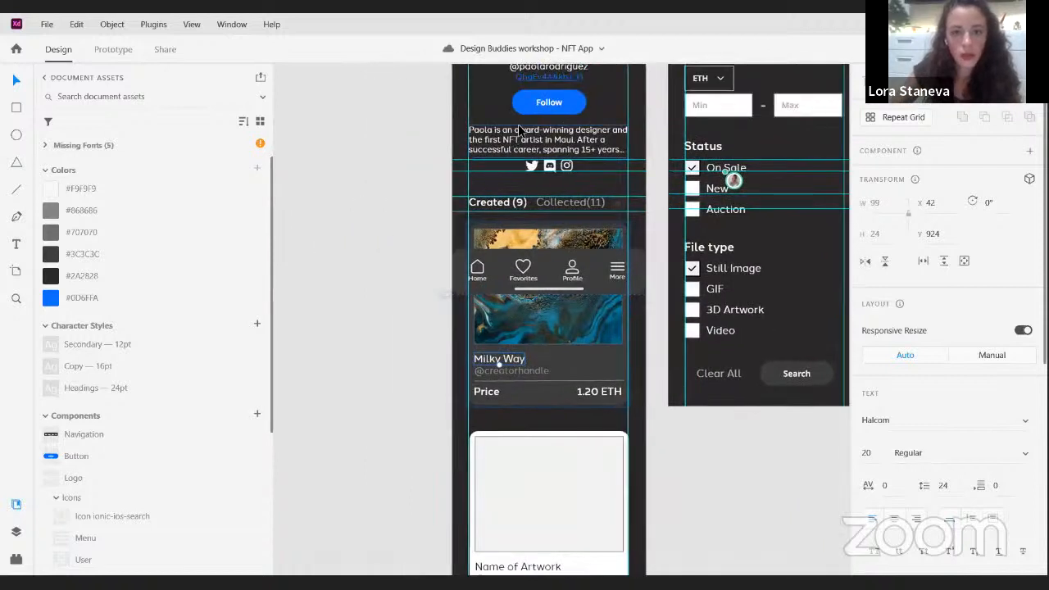
scroll(518, 130, up, 1)
double_click(545, 100)
key(ctrl+a)
key(ctrl+c)
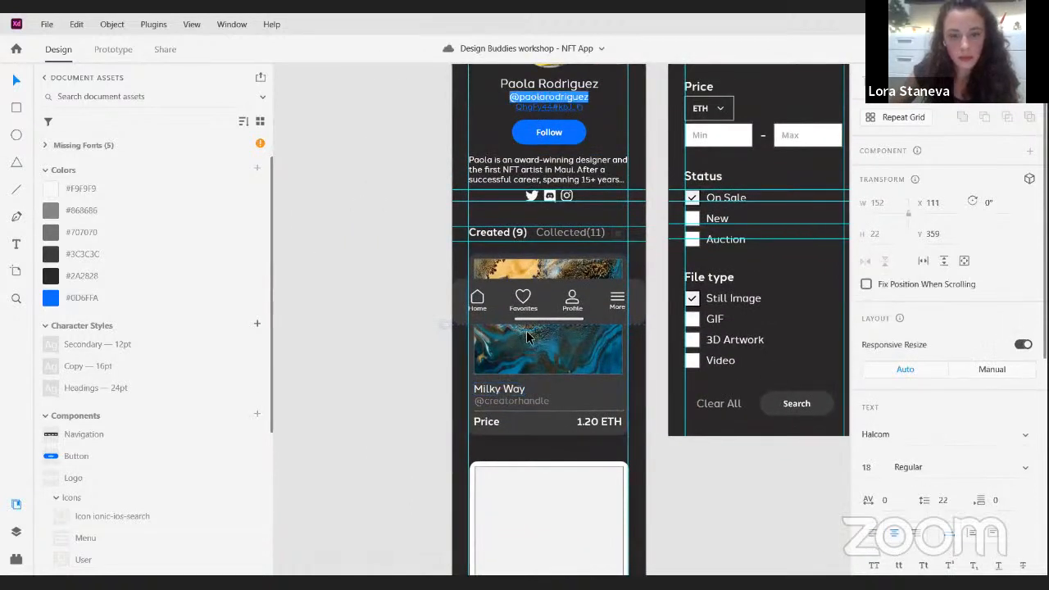
click(514, 401)
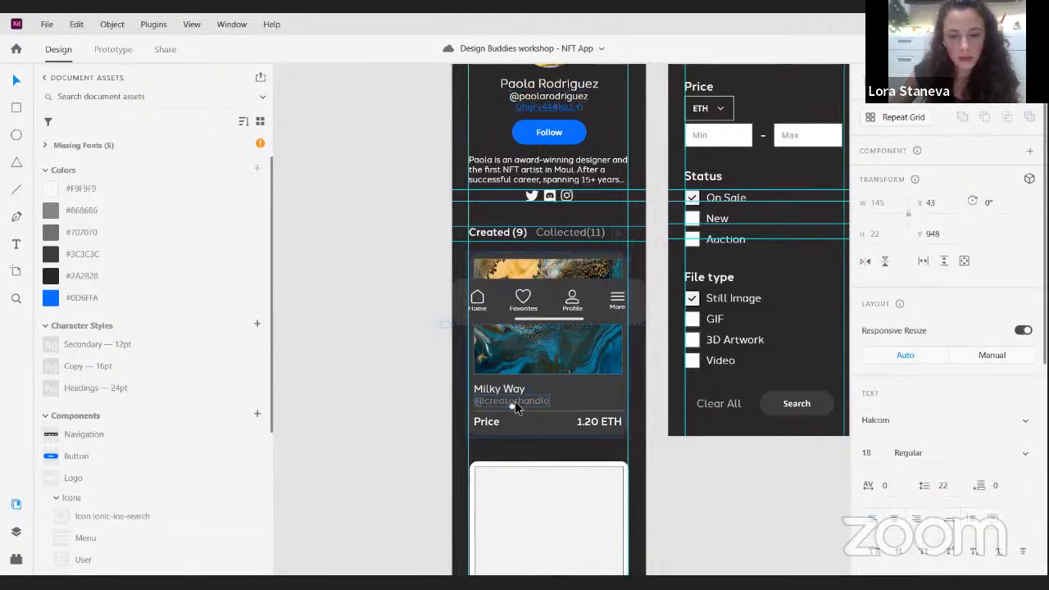
double_click(515, 401)
key(ctrl+a)
key(ctrl+v)
click(410, 398)
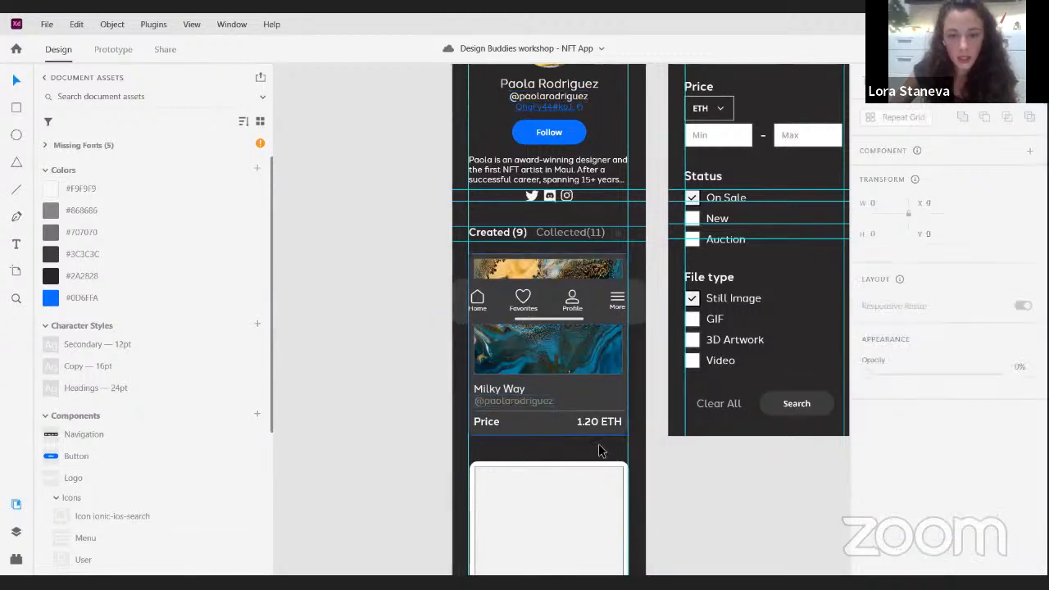
- Turn the Milky Way artwork card on the Artist profile into a reusable component
scroll(574, 420, down, 1)
scroll(540, 387, up, 1)
scroll(540, 387, up, 2)
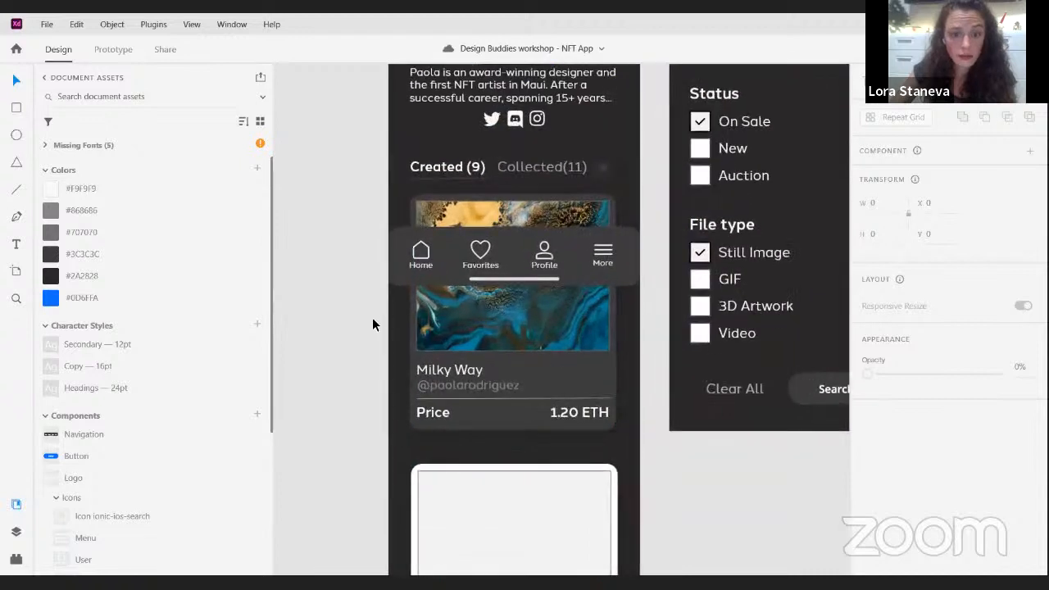
click(482, 359)
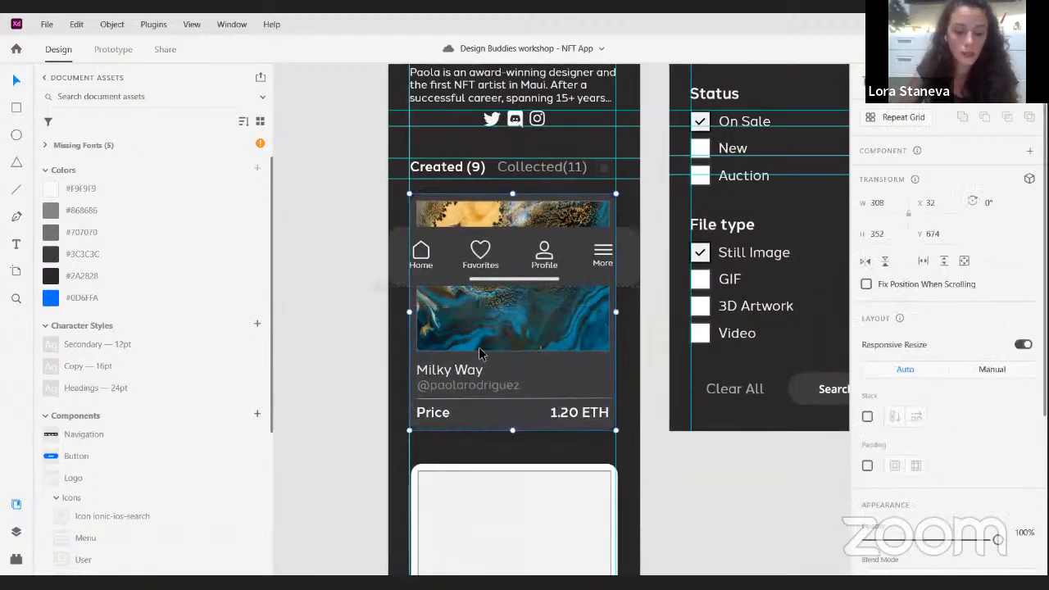
key(ctrl+k)
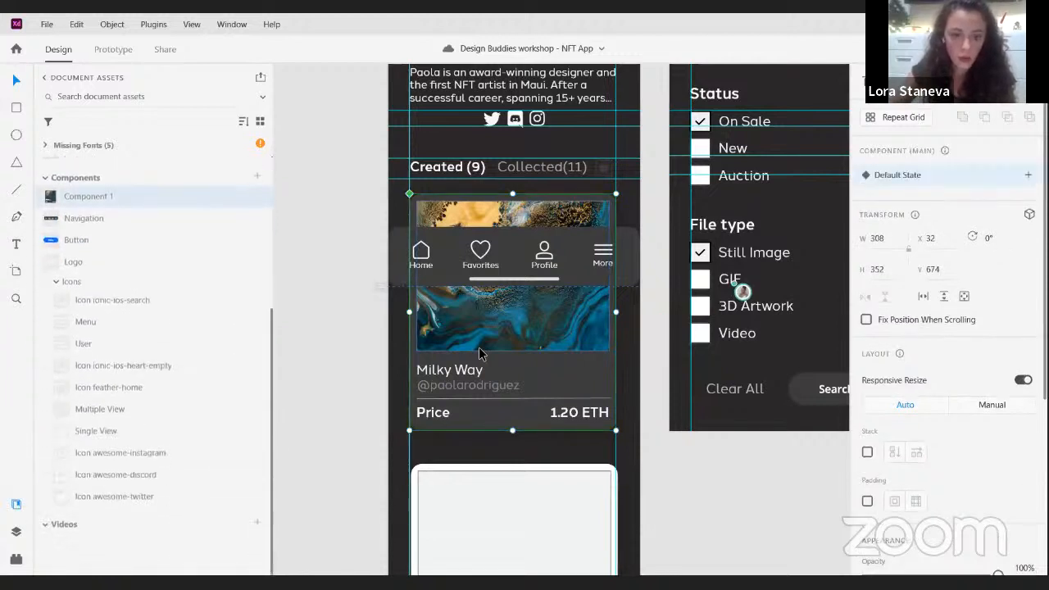
key(ctrl+z)
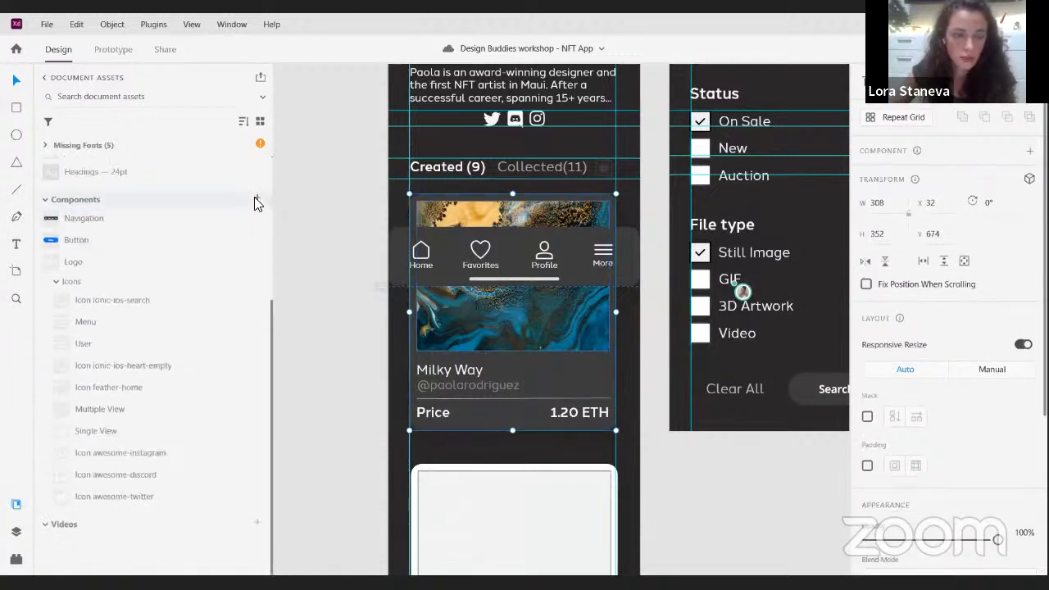
click(255, 199)
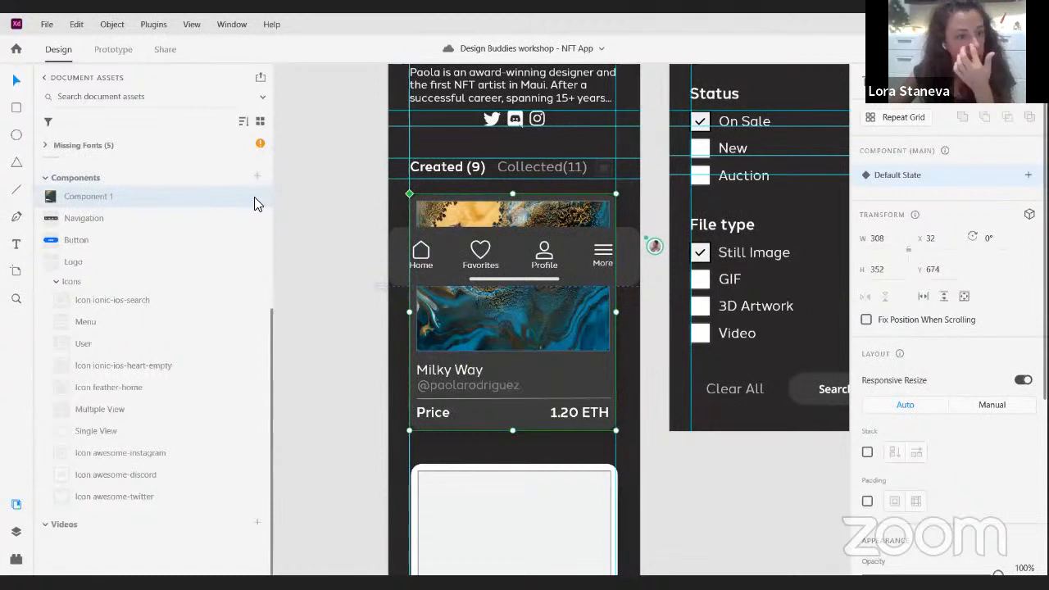
- Delete the white placeholder artwork card below the Milky Way card
scroll(621, 356, down, 5)
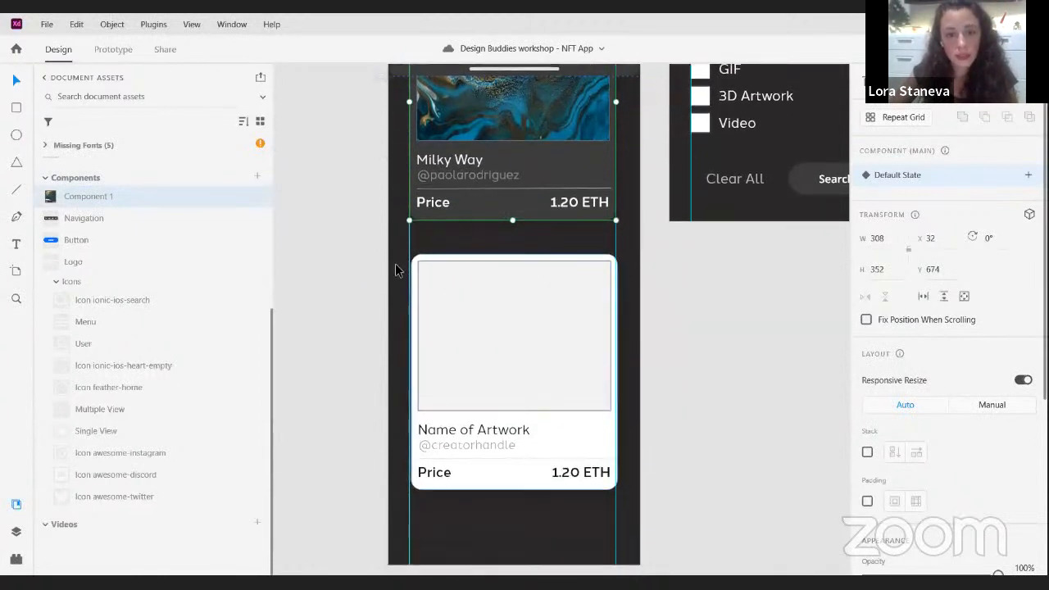
drag(394, 260, 620, 487)
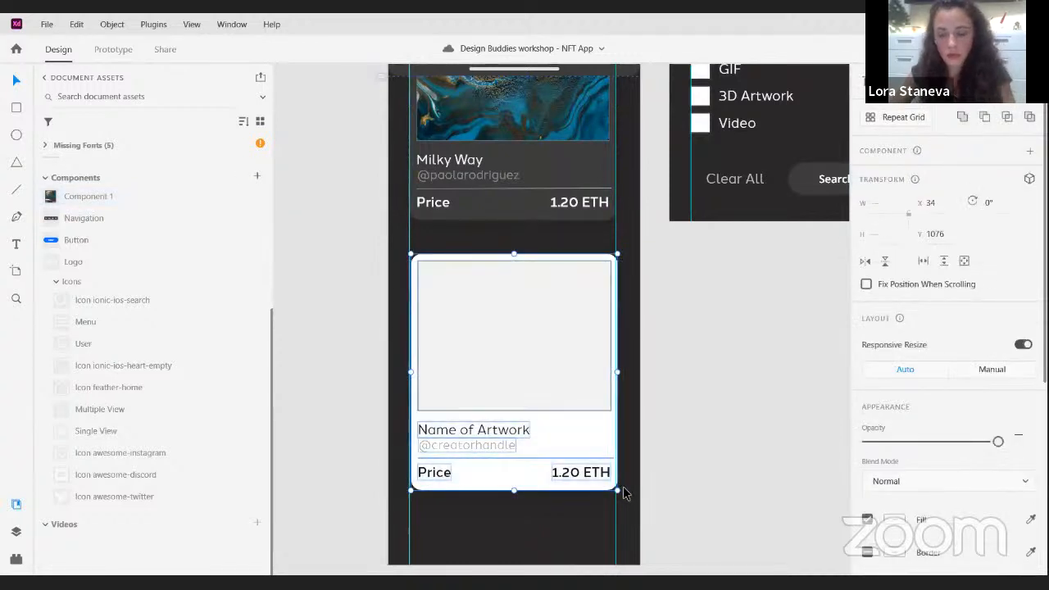
key(Delete)
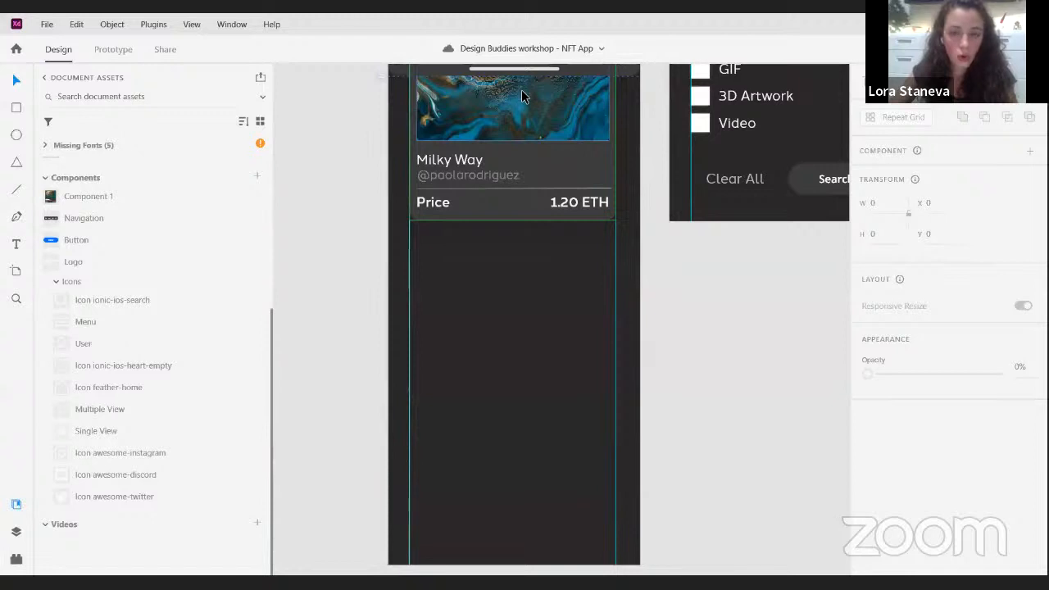
- Place an instance of the artwork card component from the document assets below the original card, at about X 32, Y 1079
drag(520, 91, 525, 363)
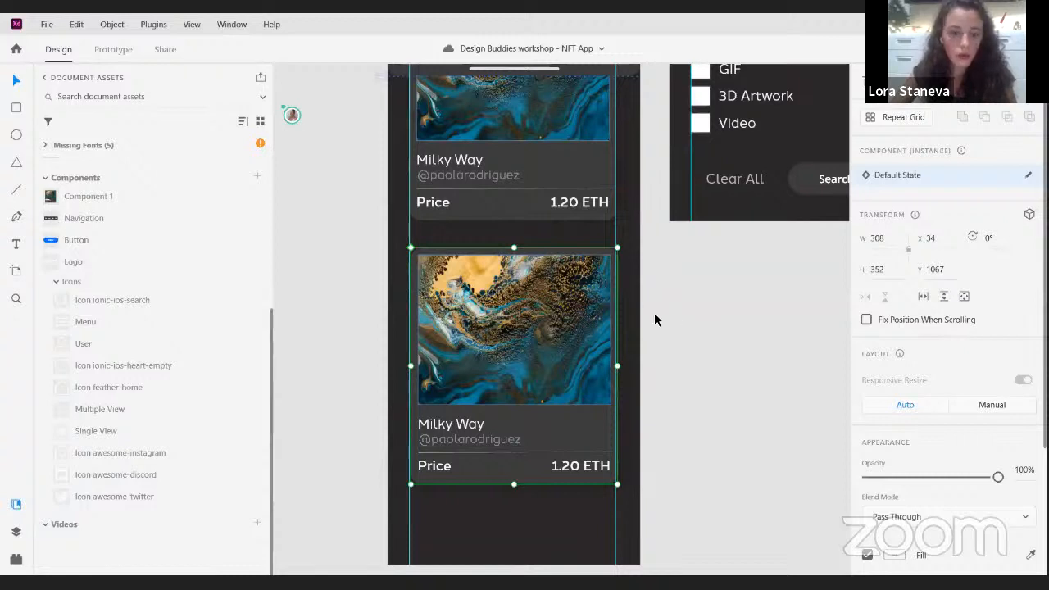
key(ctrl+z)
click(540, 324)
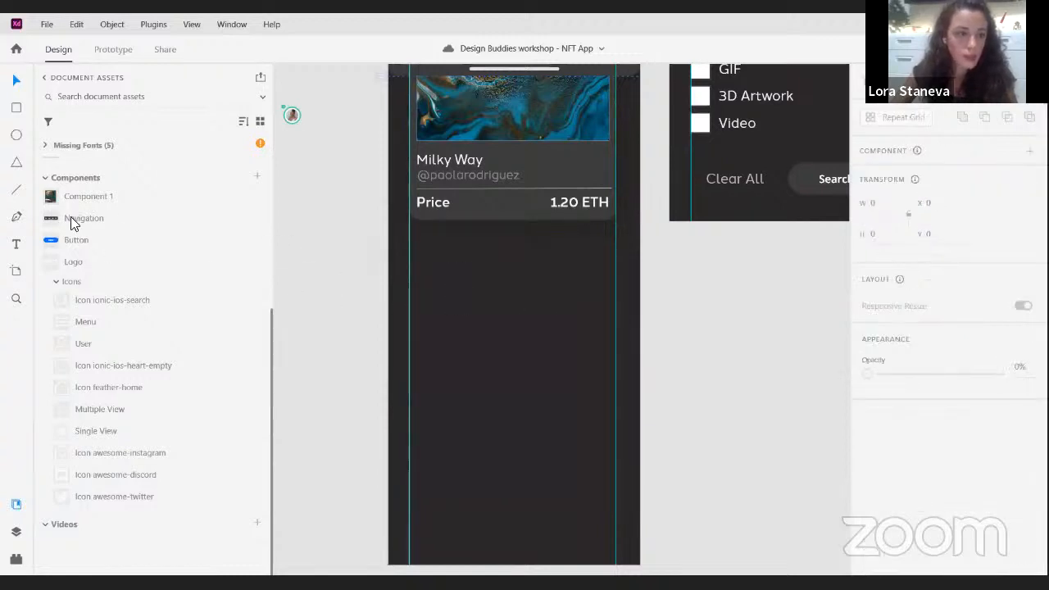
drag(71, 197, 458, 301)
scroll(549, 305, down, 3)
scroll(549, 306, up, 3)
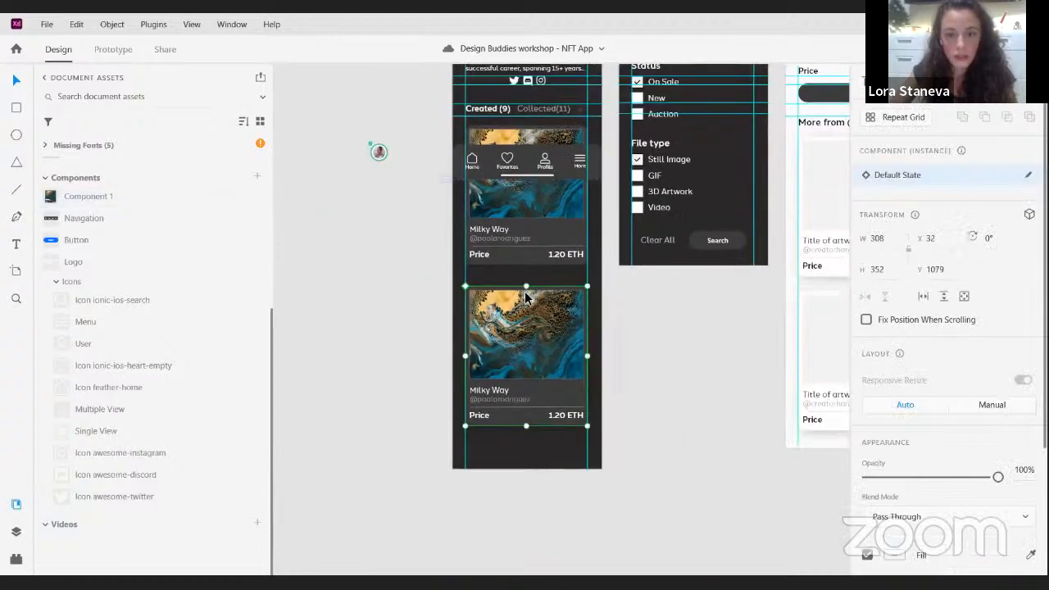
scroll(533, 304, up, 3)
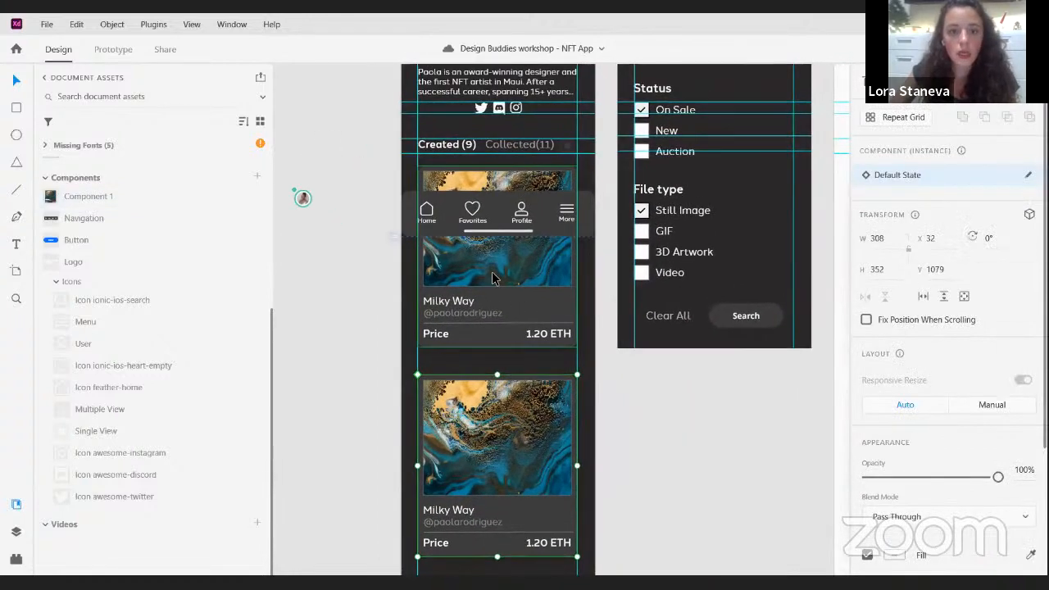
- Compare the main artwork card component with its instance below by selecting each one
click(496, 281)
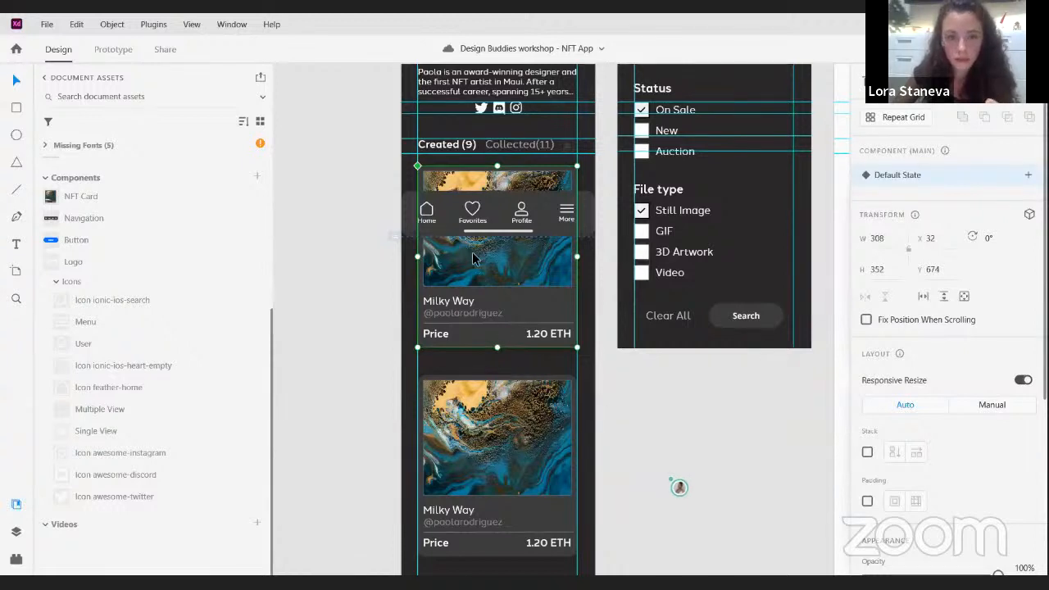
scroll(531, 250, up, 1)
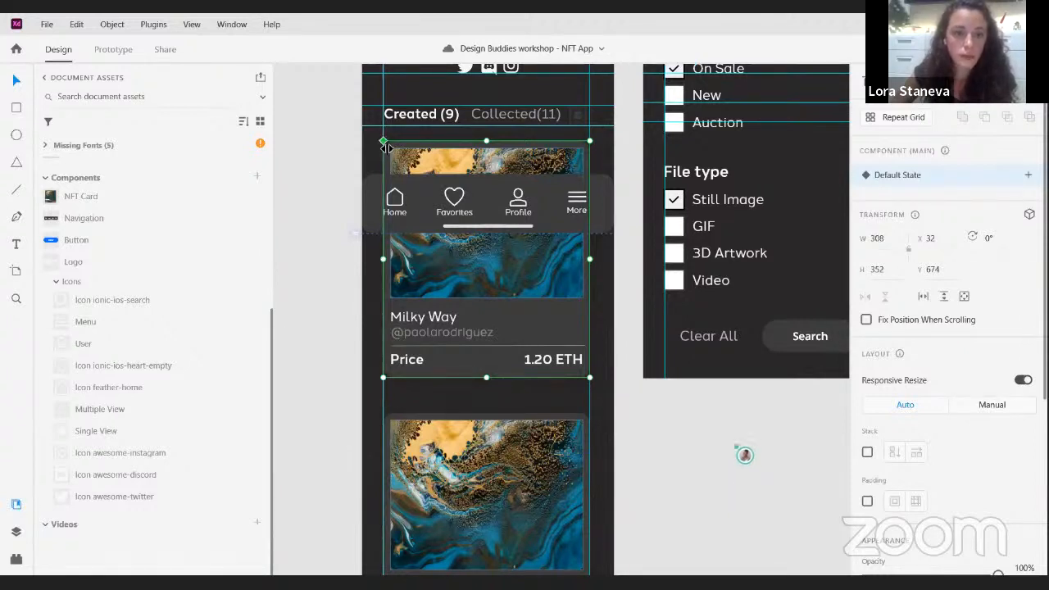
click(408, 436)
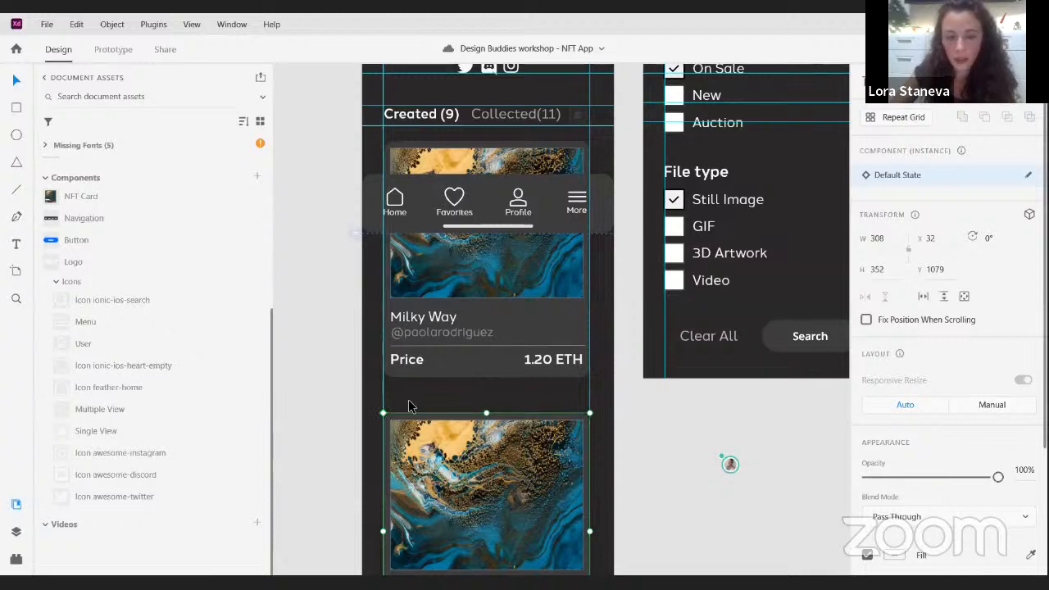
click(525, 321)
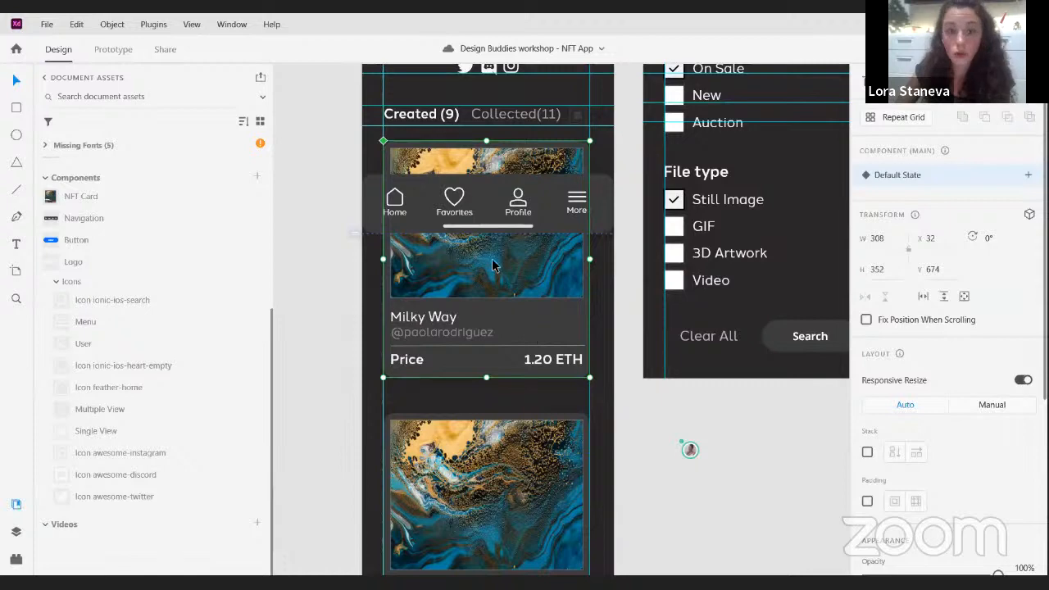
scroll(492, 264, down, 3)
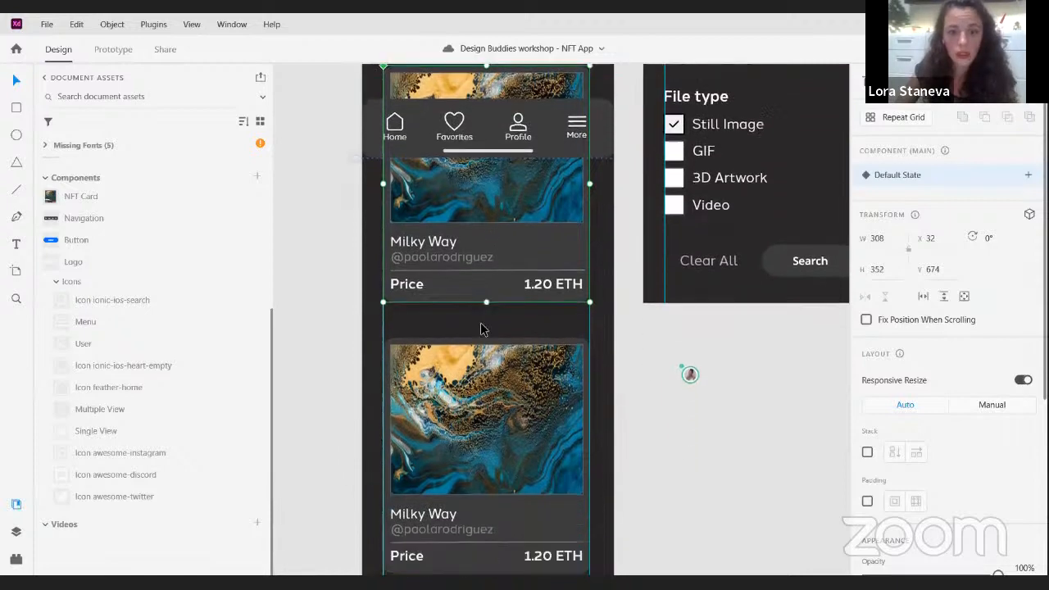
scroll(504, 355, down, 3)
drag(460, 305, 408, 278)
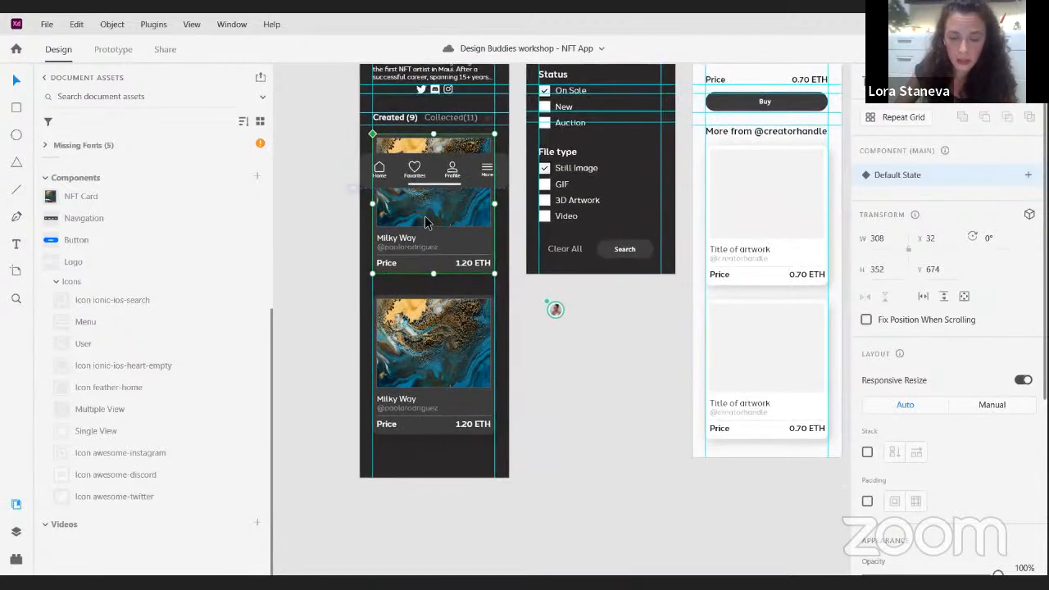
- Duplicate the card instance onto the pasteboard below the Filters artboard, and try a #724949 fill on the main card's background
click(427, 346)
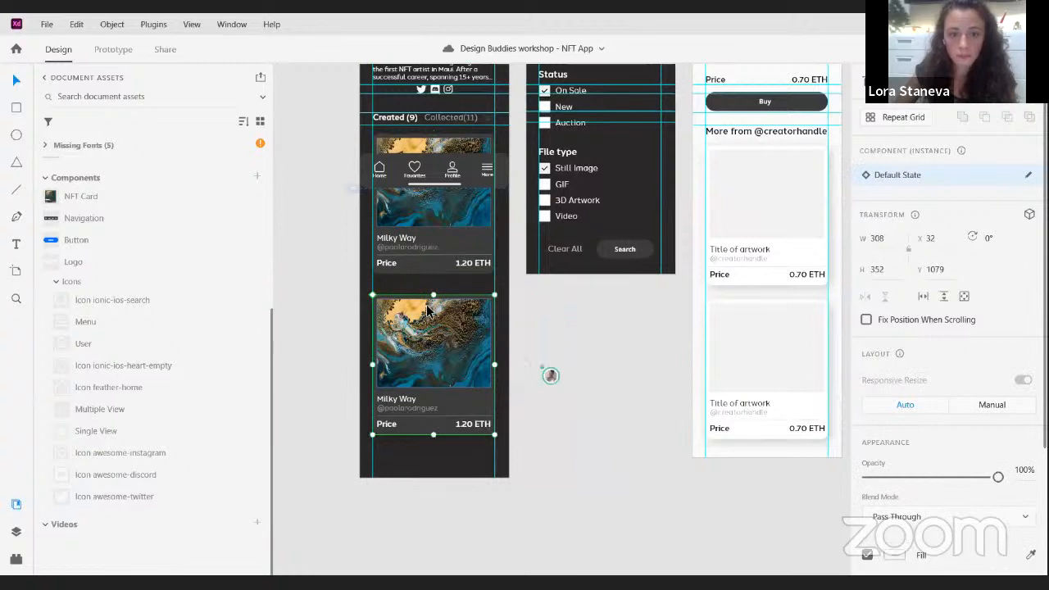
alt+drag(420, 330, 639, 336)
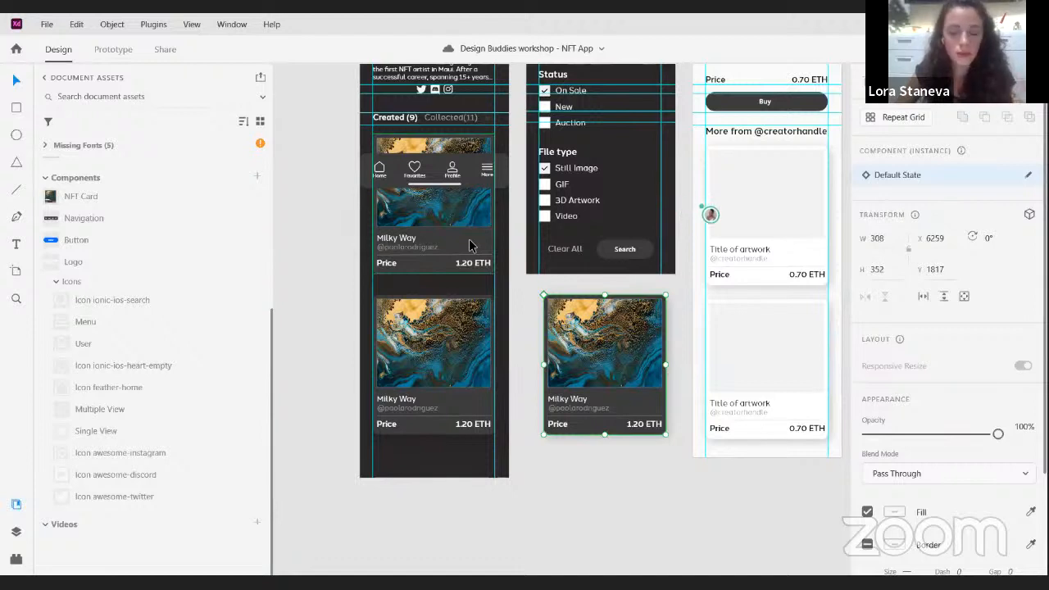
click(469, 239)
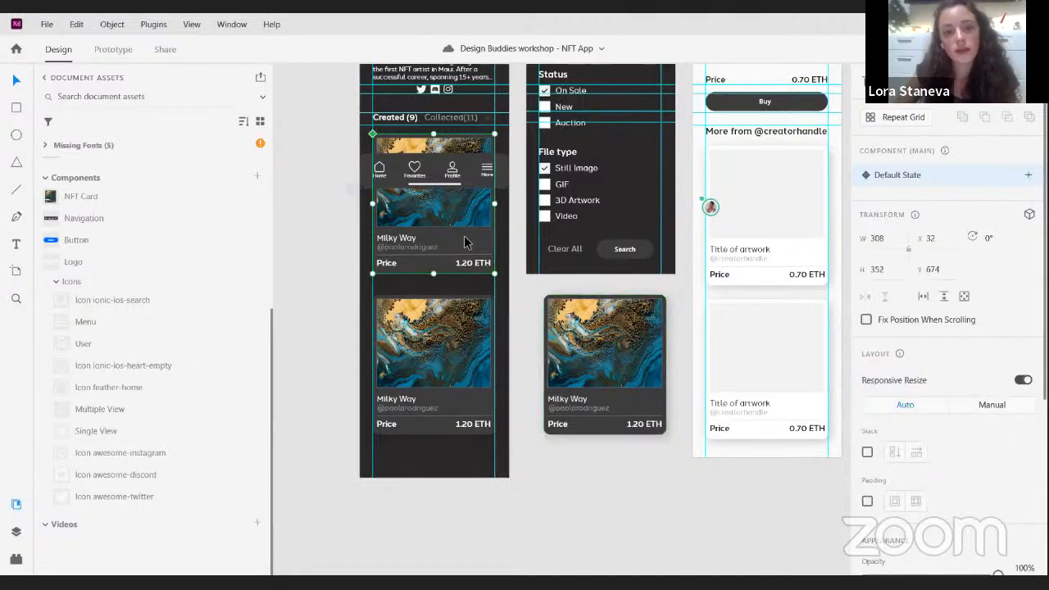
double_click(464, 241)
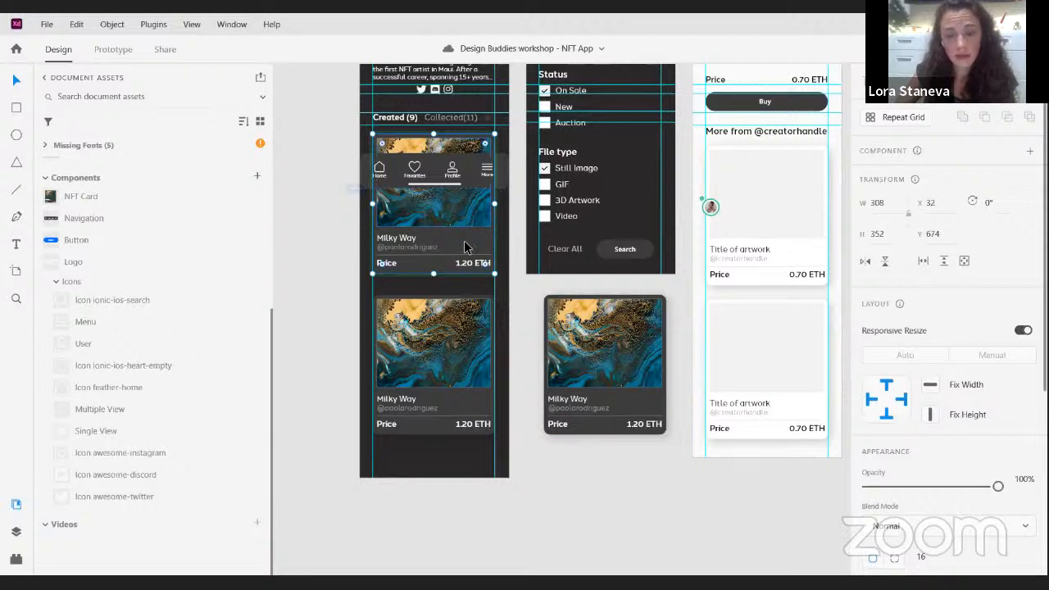
scroll(913, 497, down, 4)
click(893, 369)
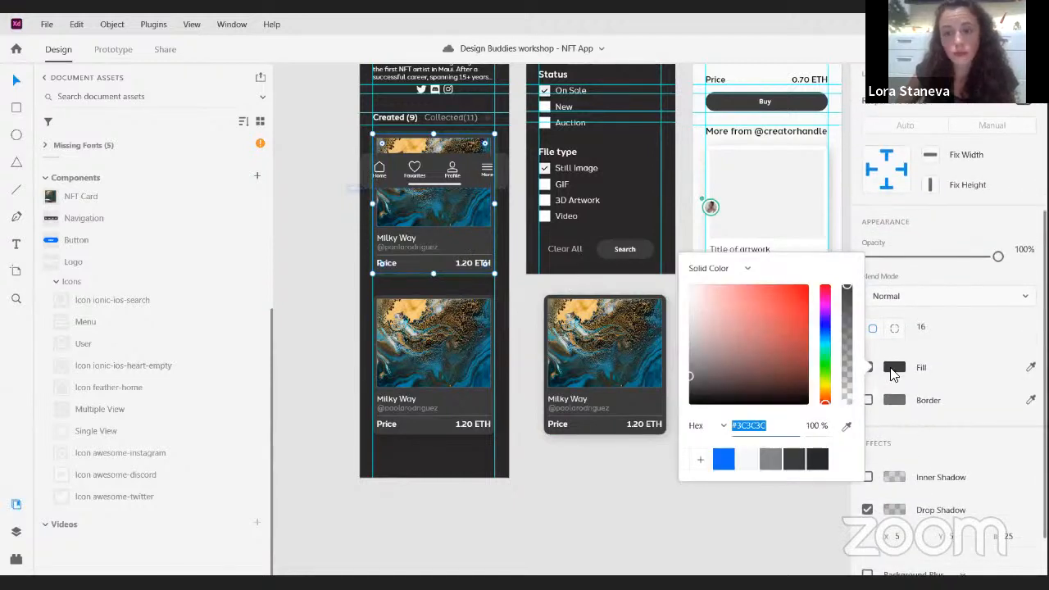
mouse_move(721, 366)
mouse_down()
mouse_move(746, 329)
mouse_move(736, 357)
mouse_move(730, 350)
mouse_up()
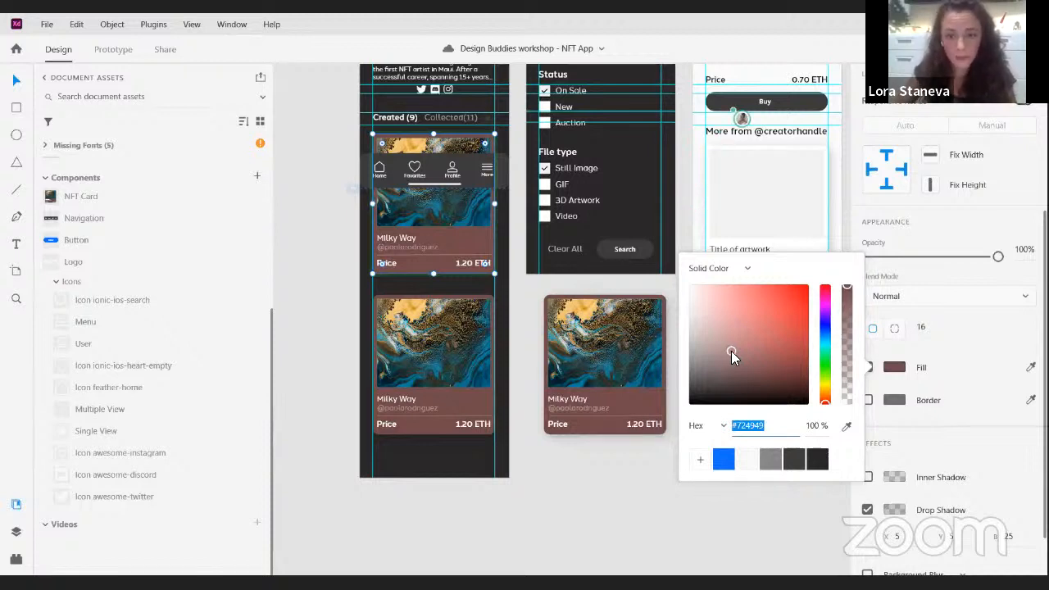
key(ctrl+z)
- Delete the extra card instance from the pasteboard below the Filters artboard
click(605, 438)
click(623, 346)
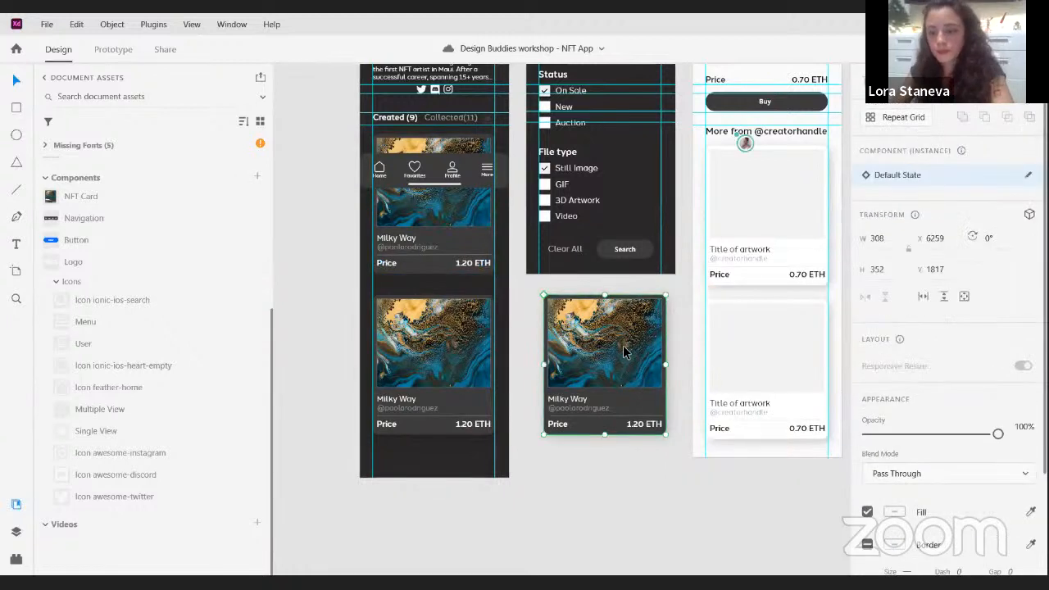
key(Delete)
- Replace the second card's artwork with the dark blue and red smoke image
click(471, 344)
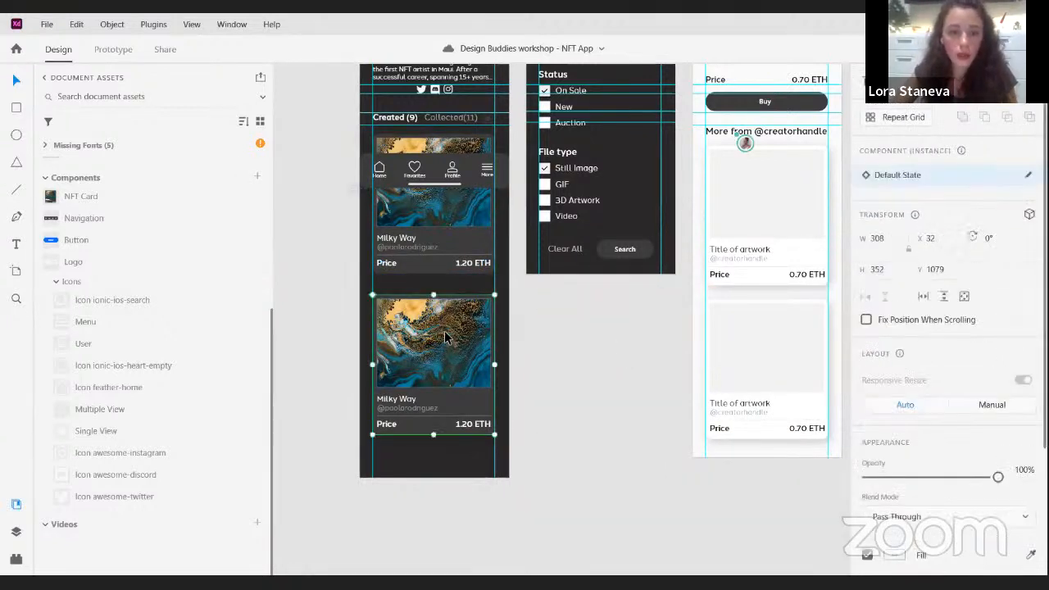
double_click(445, 330)
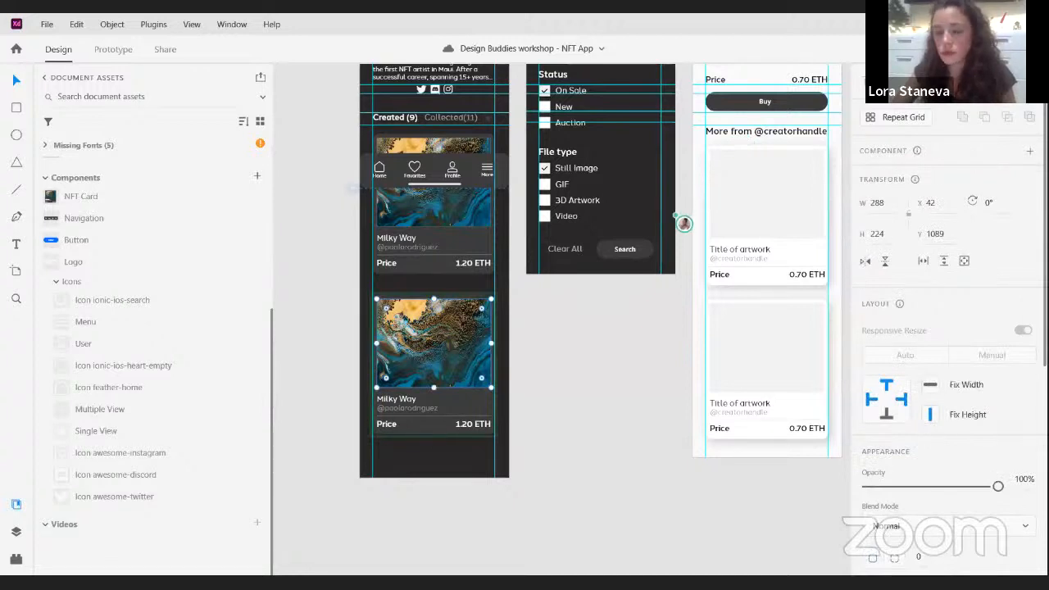
drag(466, 353, 416, 353)
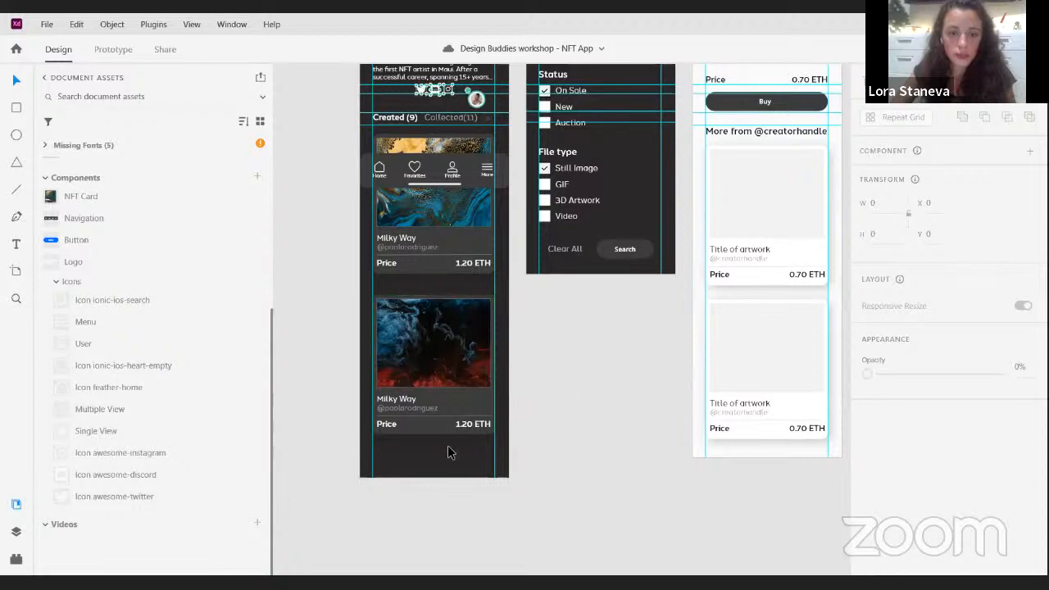
- Set the second card's price to 1.70 ETH
scroll(460, 426, up, 2)
scroll(461, 426, up, 1)
double_click(468, 424)
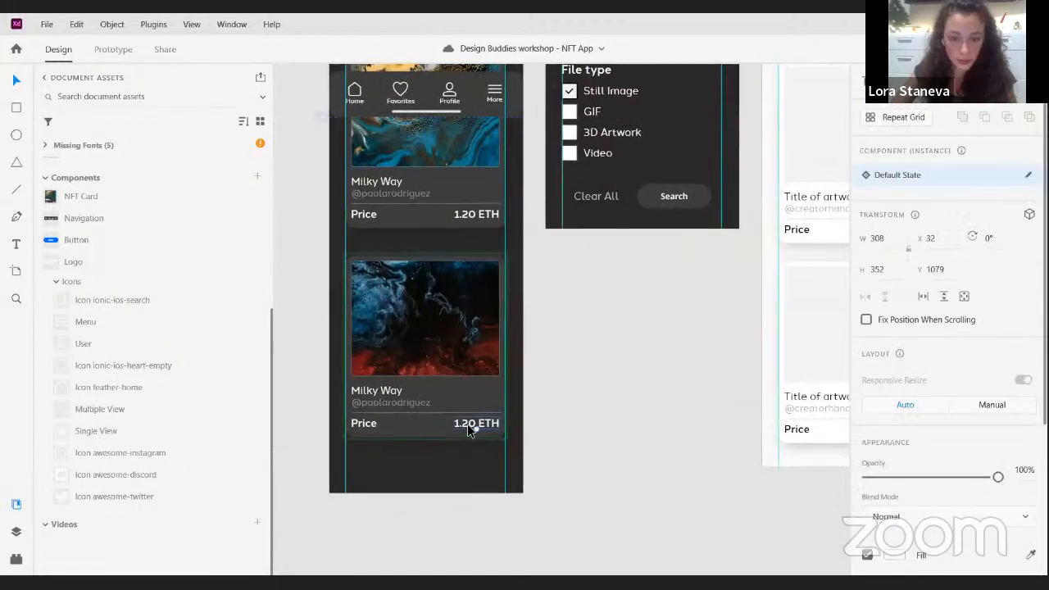
double_click(467, 424)
click(496, 422)
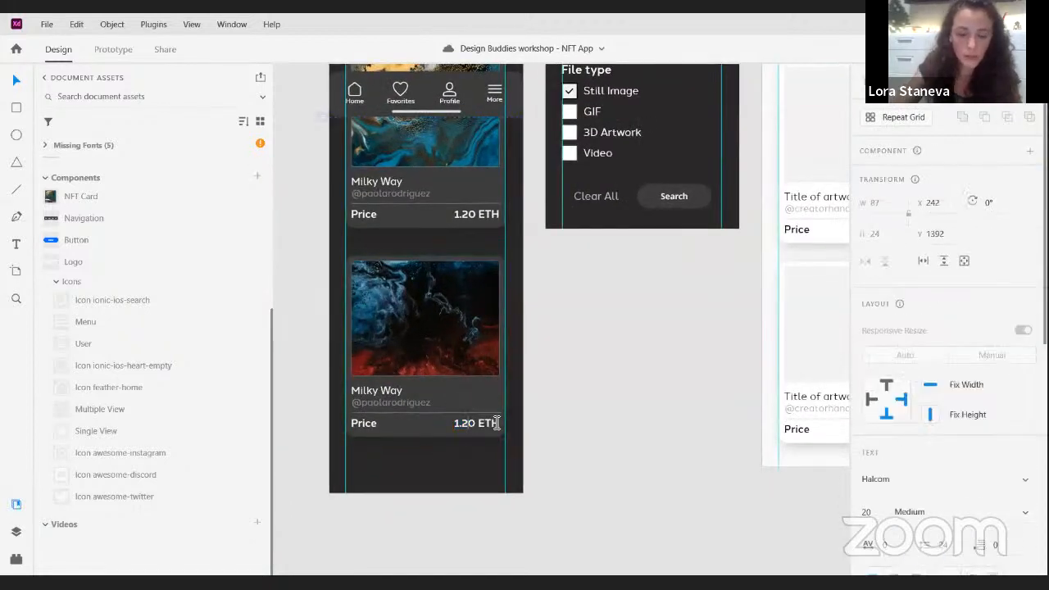
key(BackSpace)
text(7)
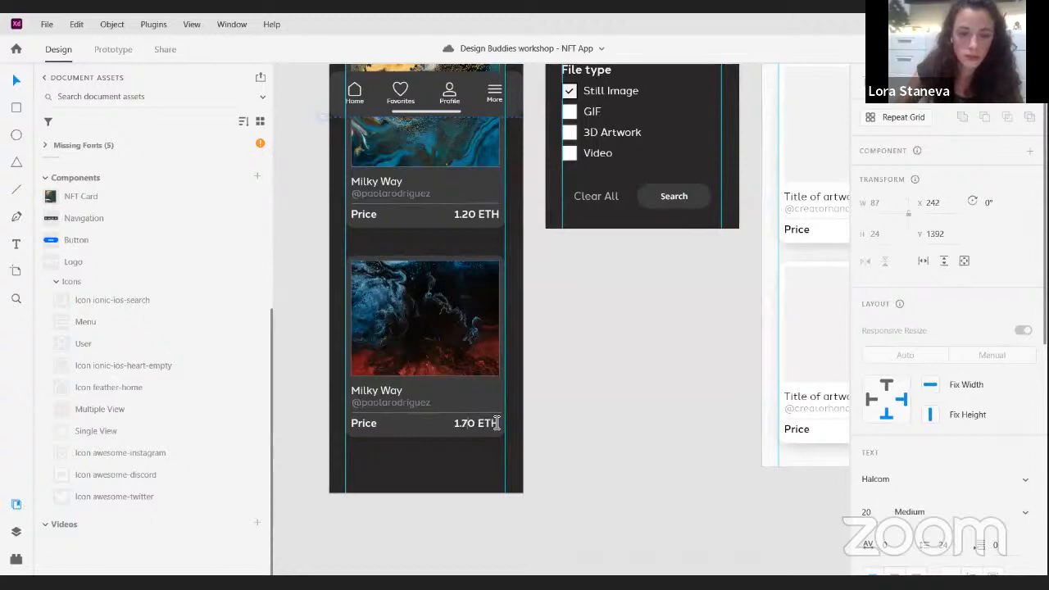
key(Escape)
click(606, 397)
- Review the Artist profile, Filters and Individual NFT page artboards side by side to compare their styling
scroll(610, 398, down, 4)
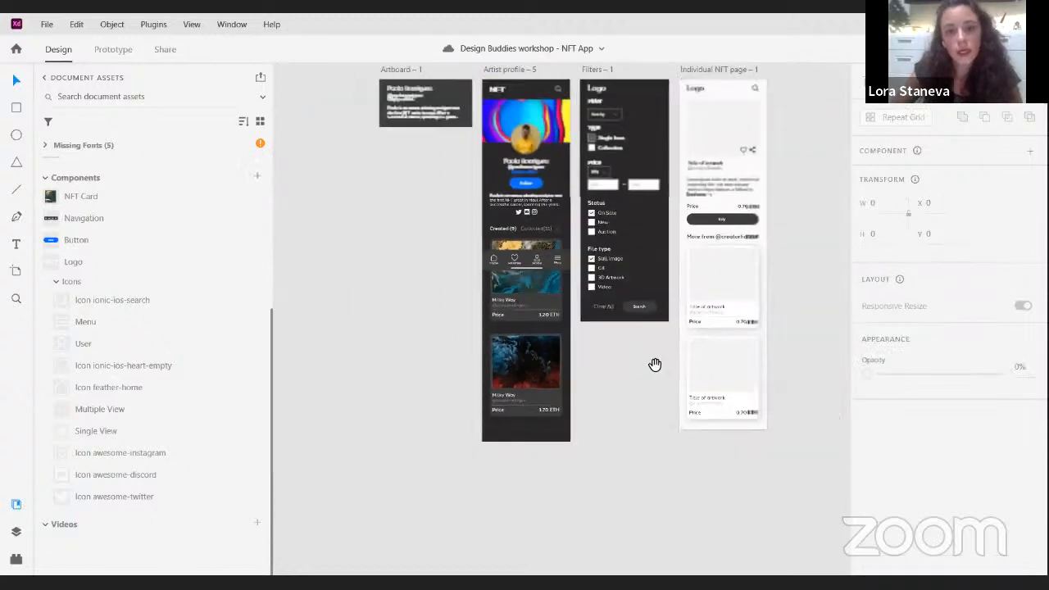
drag(653, 363, 578, 412)
scroll(541, 404, up, 2)
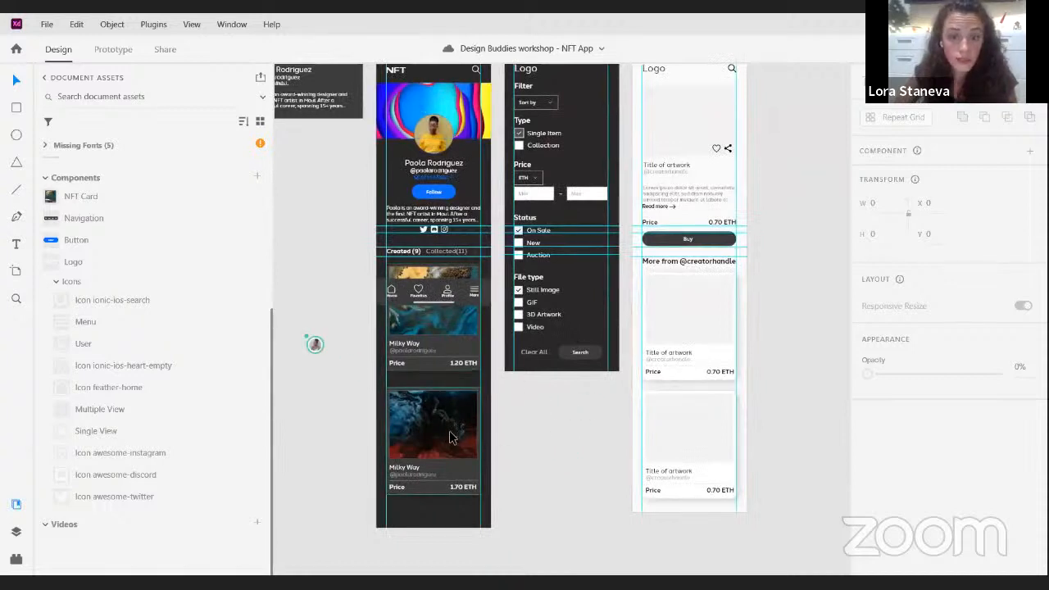
scroll(568, 412, up, 3)
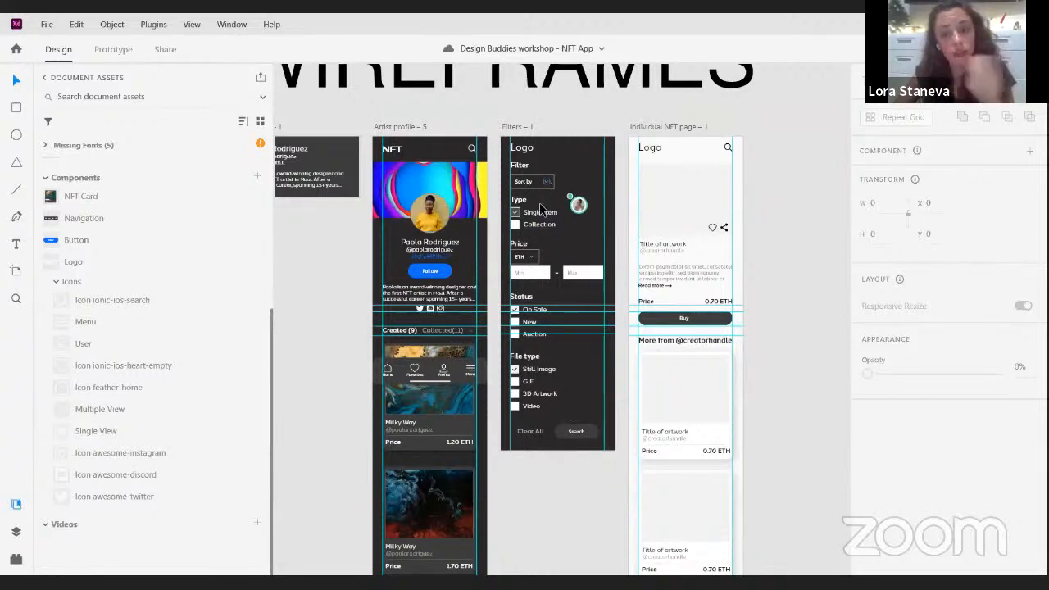
click(472, 150)
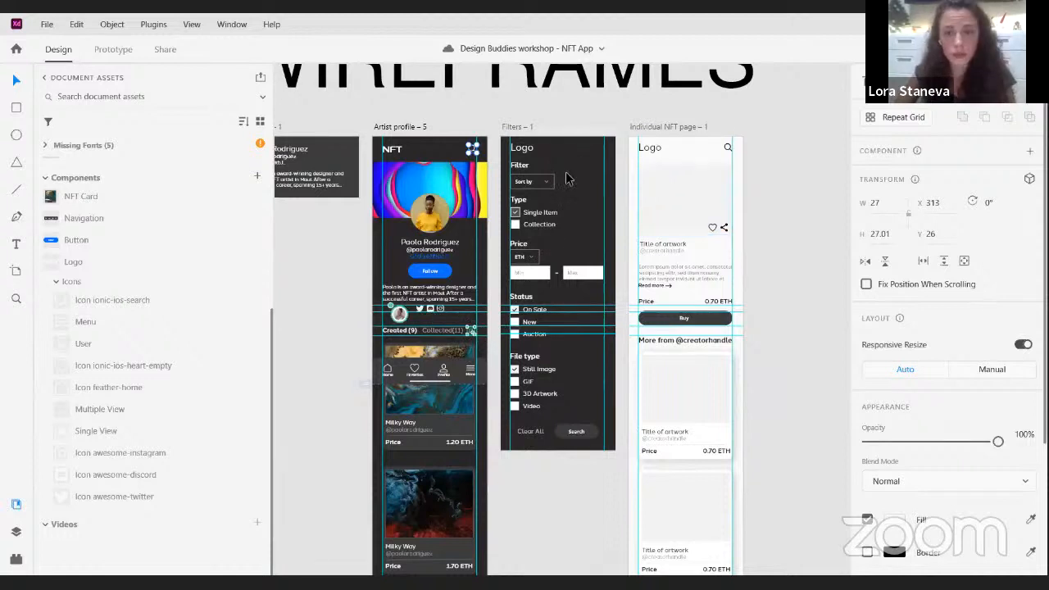
scroll(769, 174, up, 3)
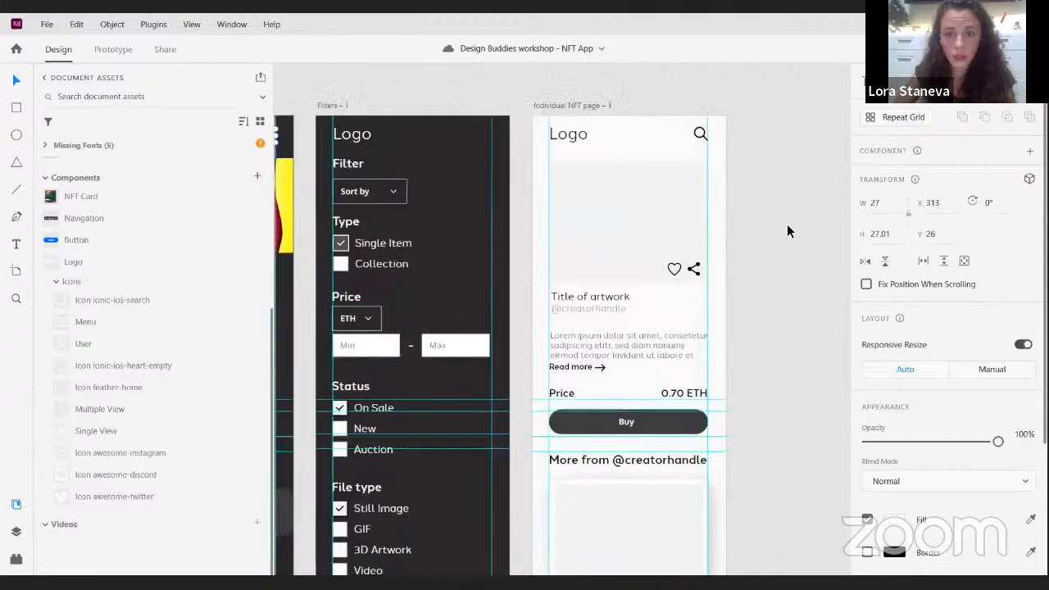
scroll(787, 232, down, 2)
scroll(803, 194, left, 2)
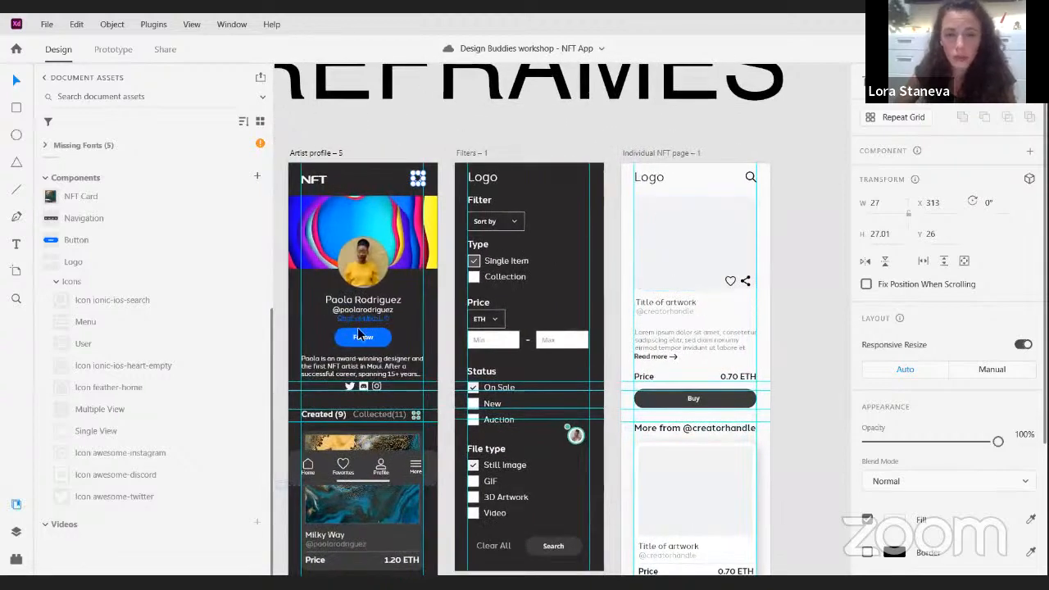
- Fill the Individual NFT page artboard with the dark background colour sampled from the Artist profile artboard
click(705, 179)
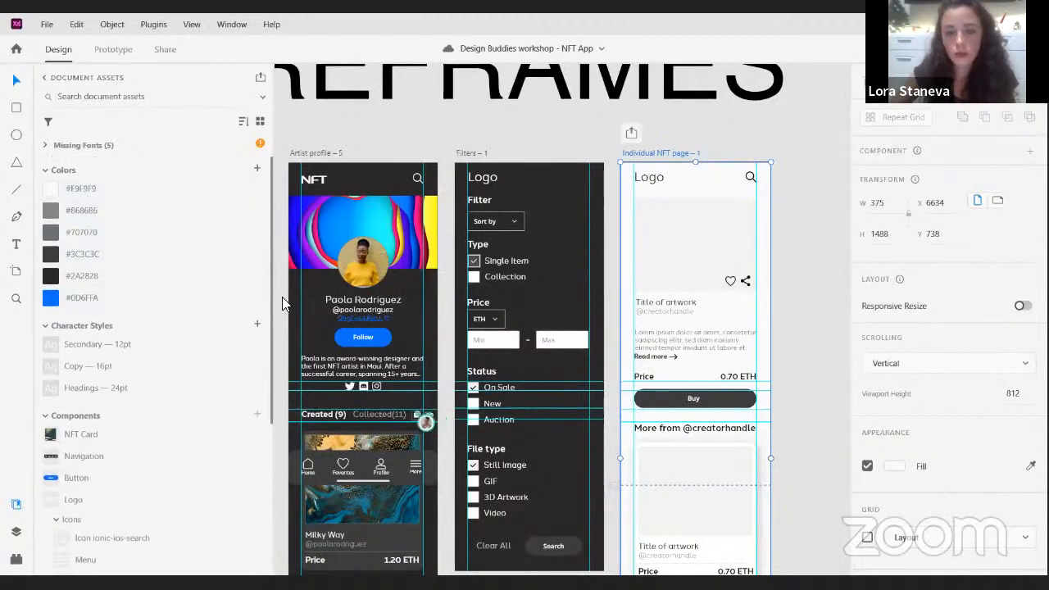
click(895, 466)
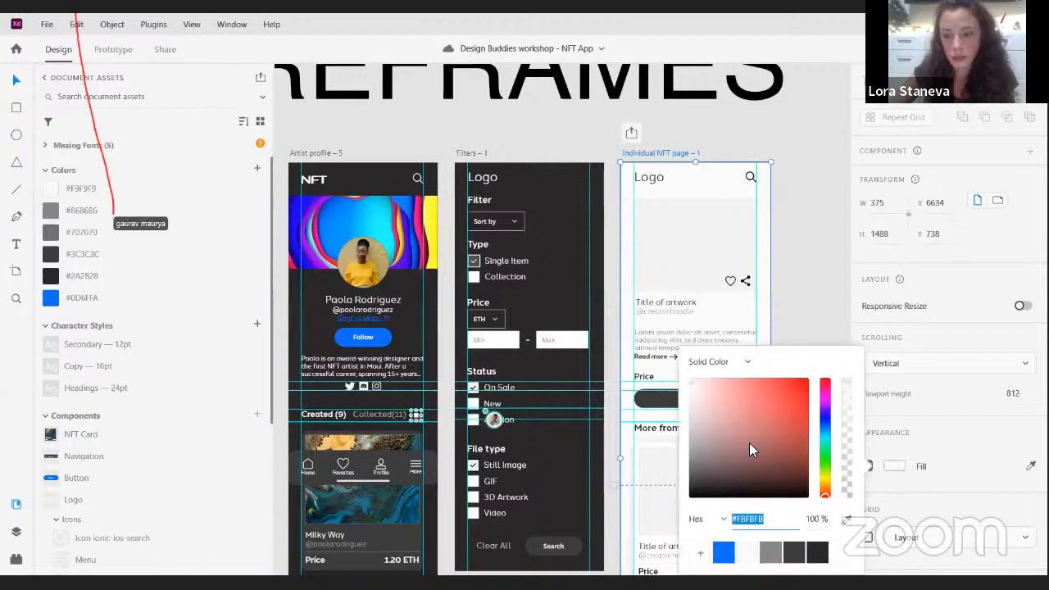
click(691, 171)
click(693, 180)
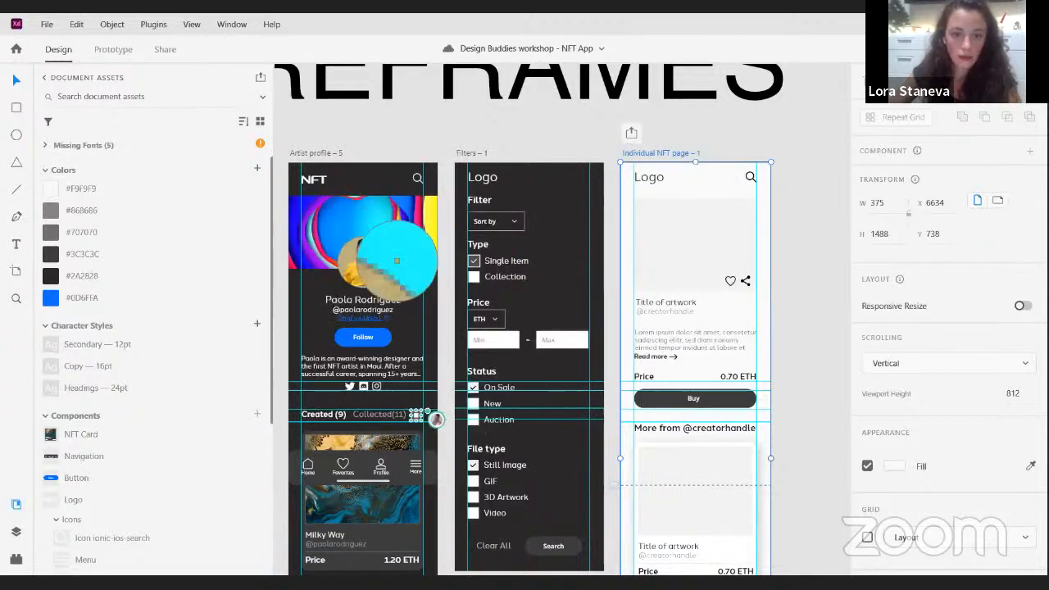
click(405, 281)
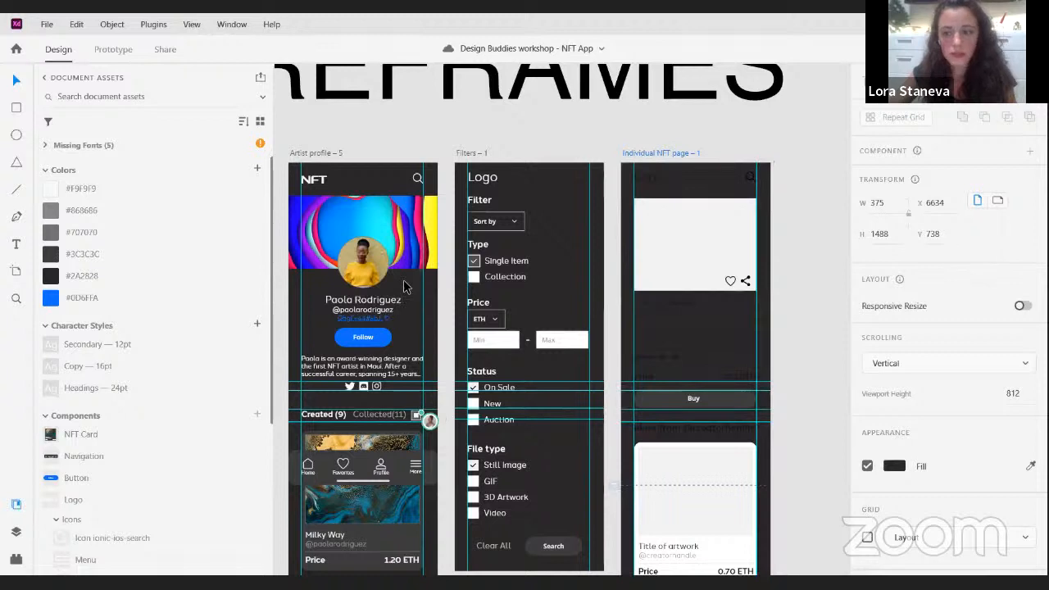
click(839, 227)
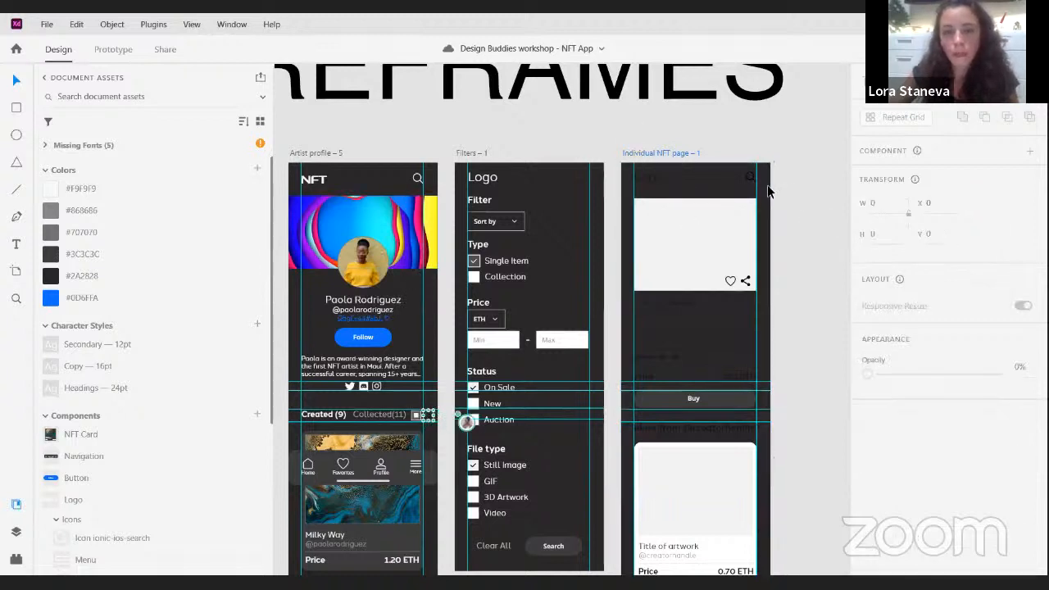
- Delete the placeholder logo and the search icon from the Individual NFT page header
double_click(670, 187)
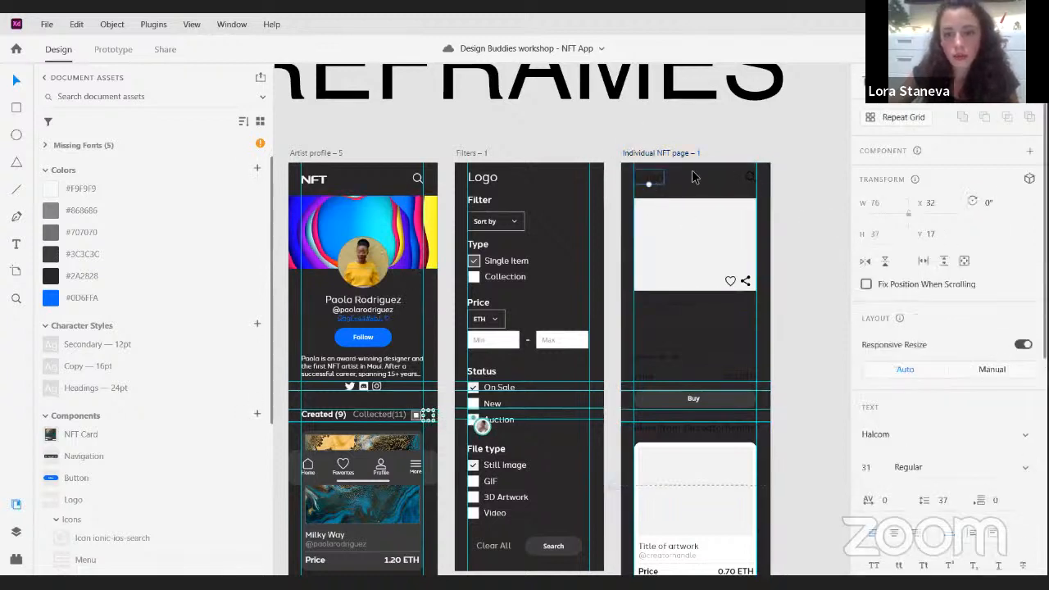
drag(661, 189, 784, 165)
key(Delete)
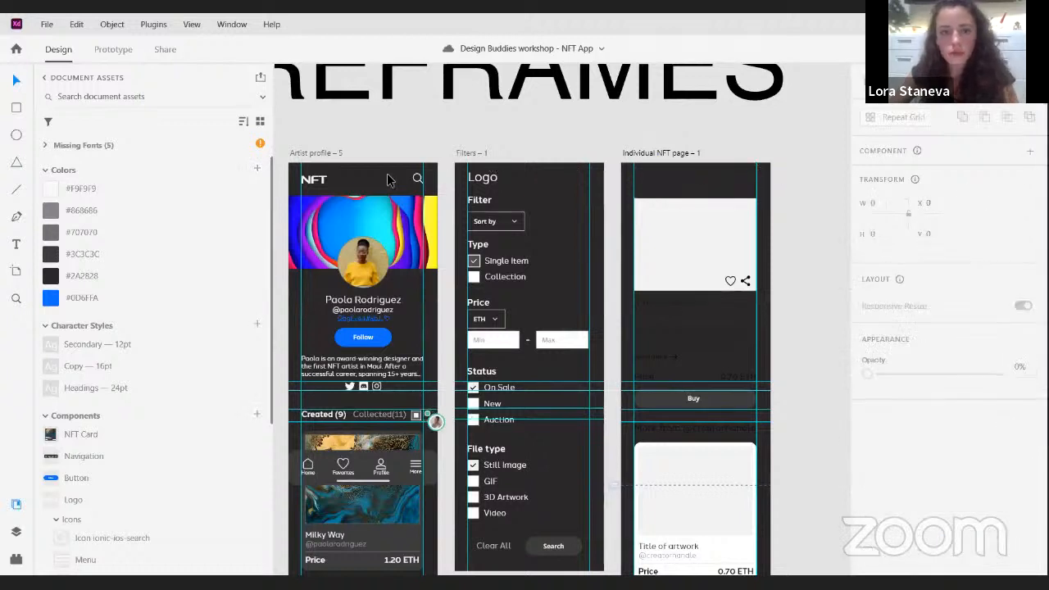
- Copy the NFT logo and search icon from the Artist profile header into the Individual NFT page header
click(314, 179)
click(295, 175)
click(309, 179)
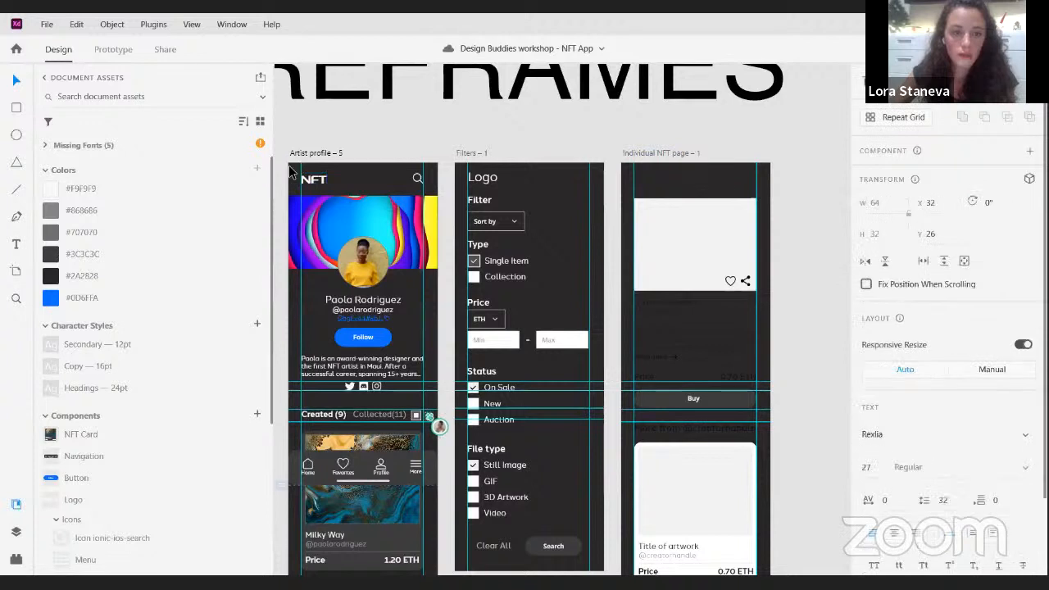
click(295, 175)
click(315, 181)
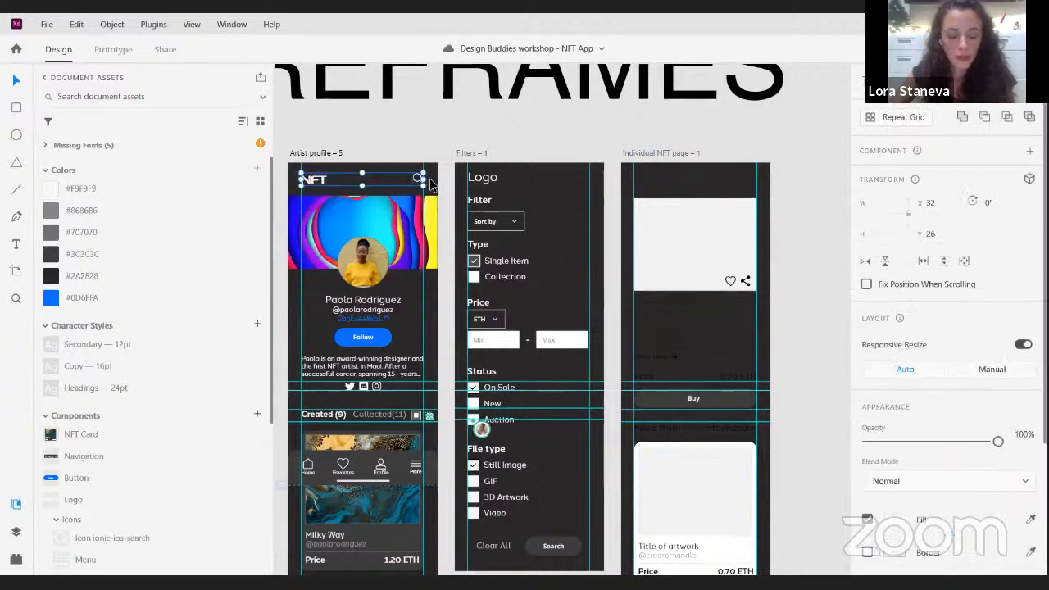
click(654, 154)
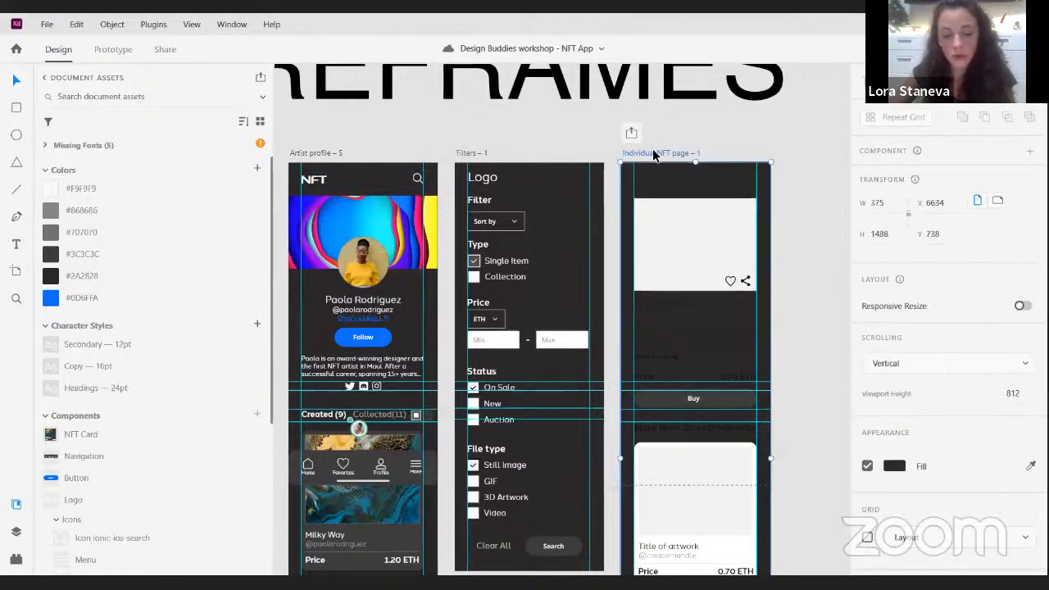
key(ctrl+z)
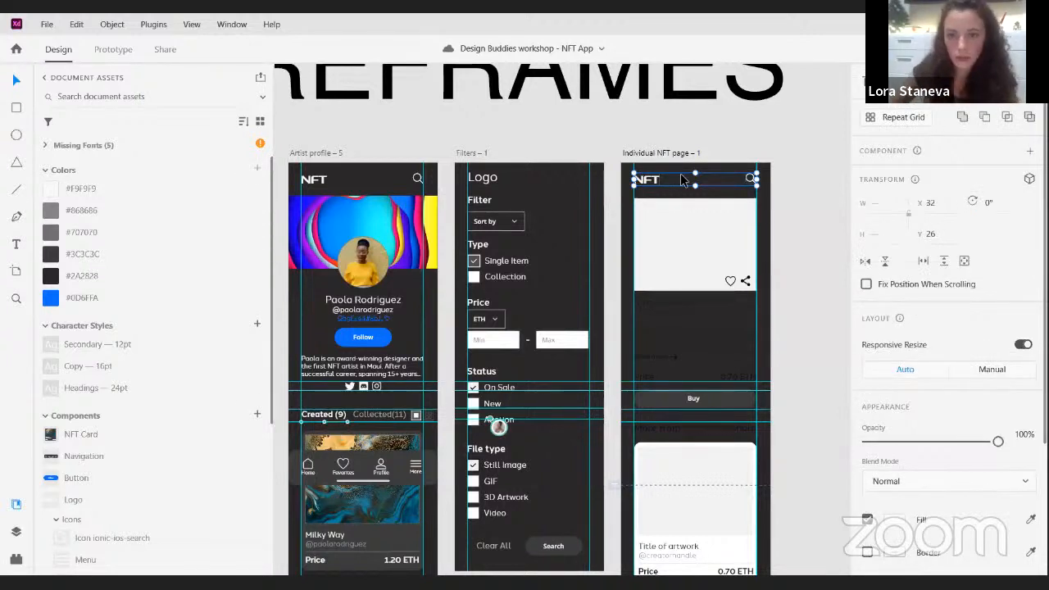
- Recolour the artwork title, creator handle, description and Read more text on the Individual NFT page with the off-white swatch
click(703, 316)
drag(706, 324, 743, 299)
scroll(739, 313, up, 2)
drag(811, 273, 766, 258)
scroll(765, 263, up, 2)
drag(637, 321, 618, 240)
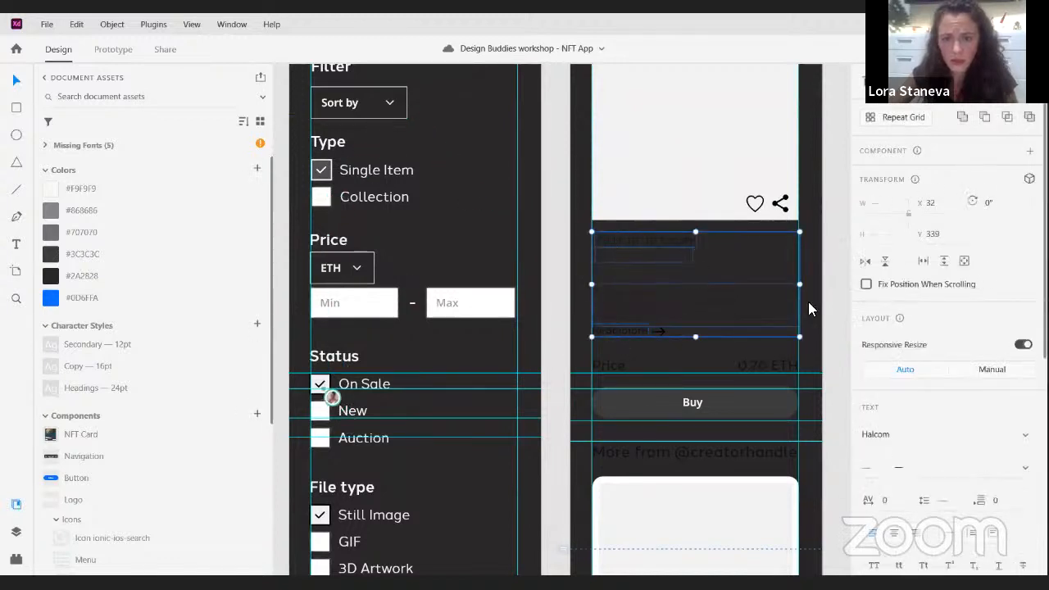
scroll(920, 478, down, 5)
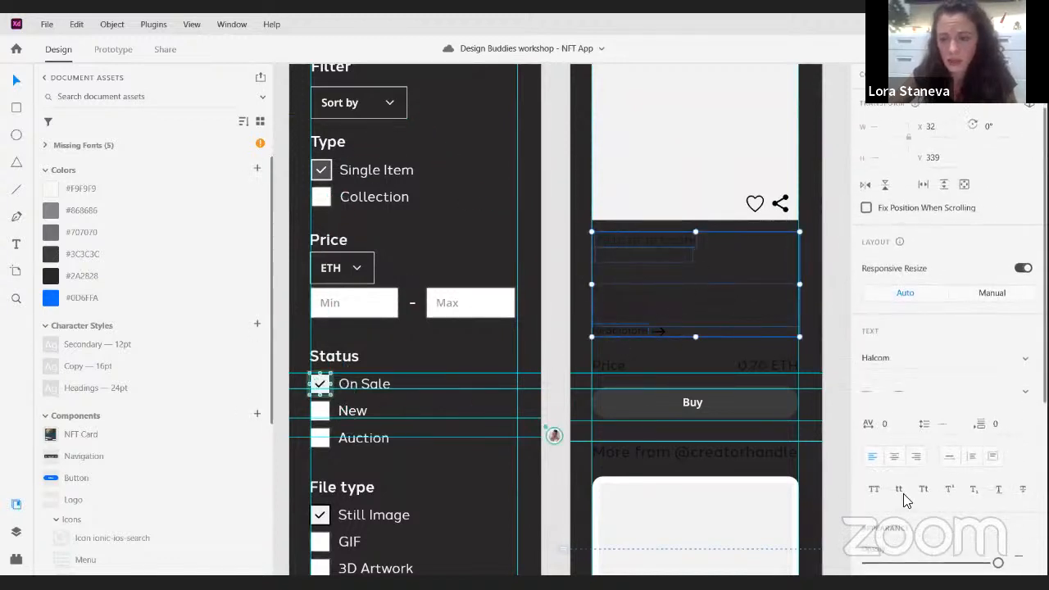
click(897, 349)
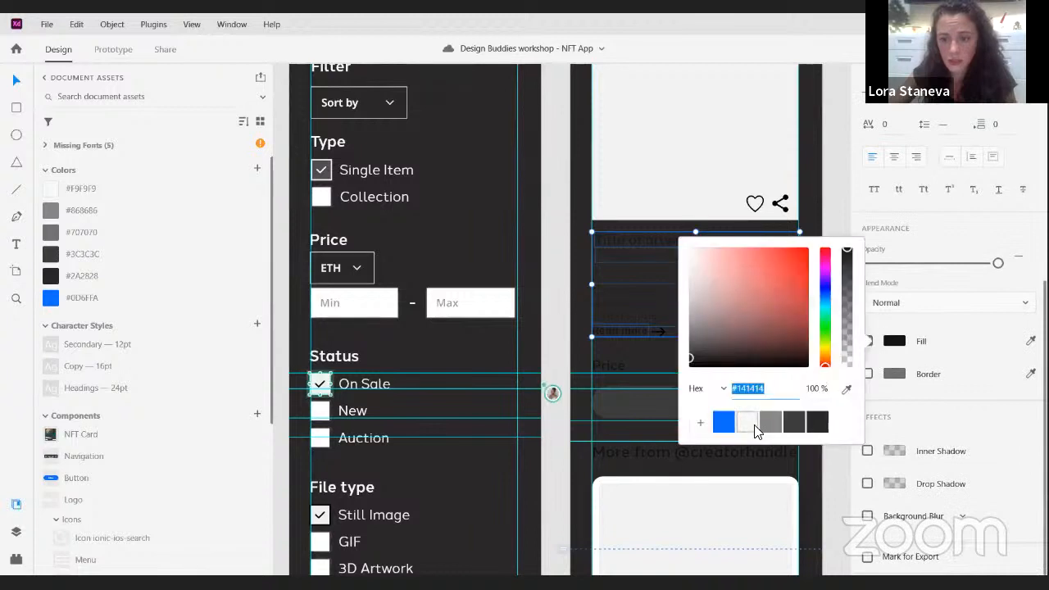
click(747, 422)
- Fill the large image placeholder on the Individual NFT page with the orange swirl artwork
click(648, 283)
drag(686, 271, 596, 372)
click(658, 268)
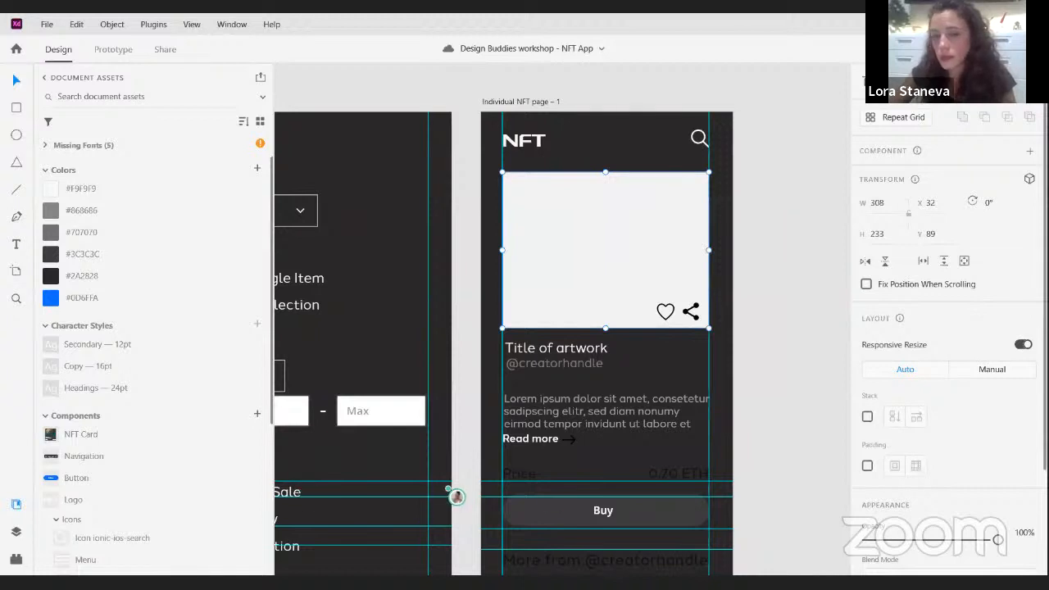
drag(629, 255, 621, 253)
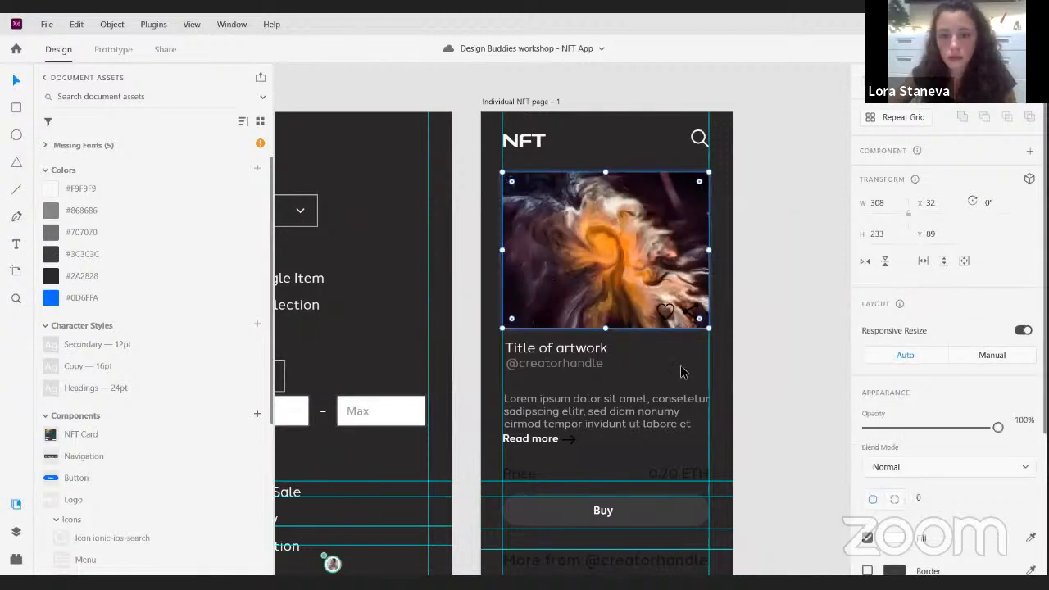
- Set the fill of the heart and share icons on the artwork to #F9F9F9
scroll(702, 333, up, 3)
scroll(624, 312, up, 1)
click(623, 304)
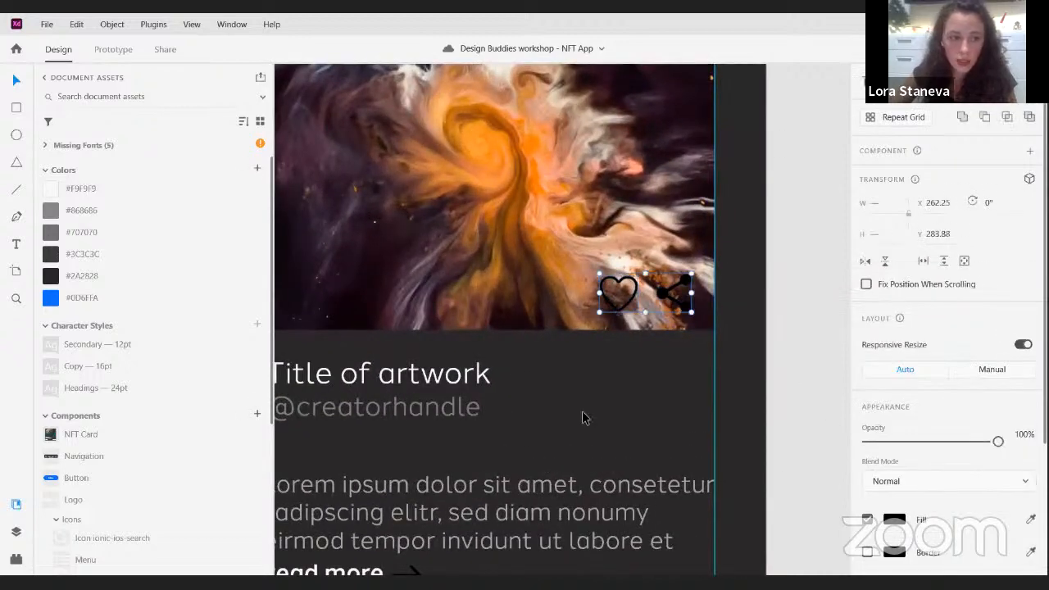
click(51, 190)
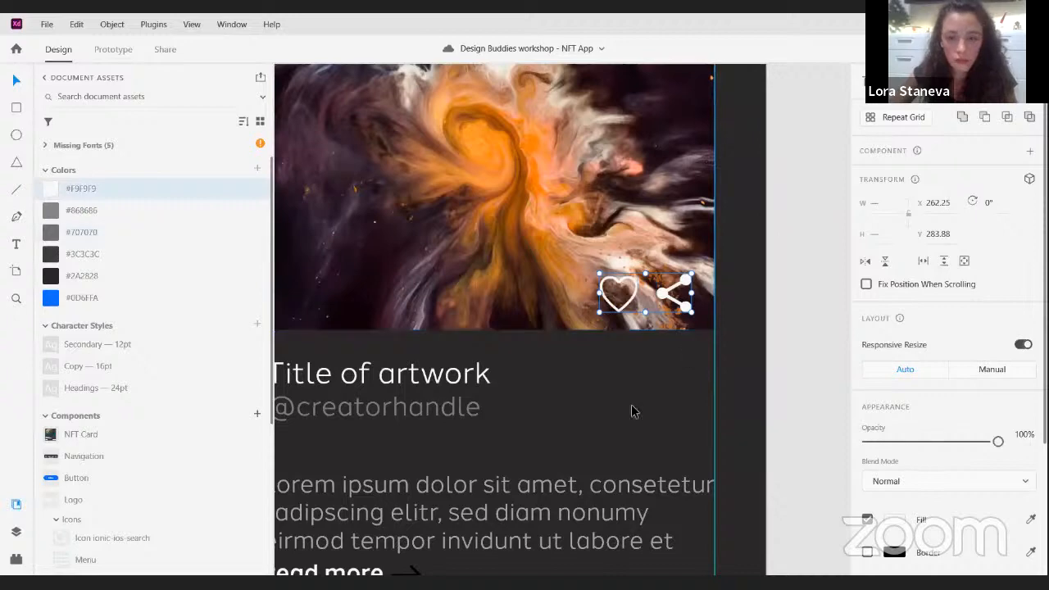
click(691, 398)
- Set the fill of the arrow beside Read more to #F9F9F9
scroll(690, 396, down, 4)
scroll(564, 351, down, 1)
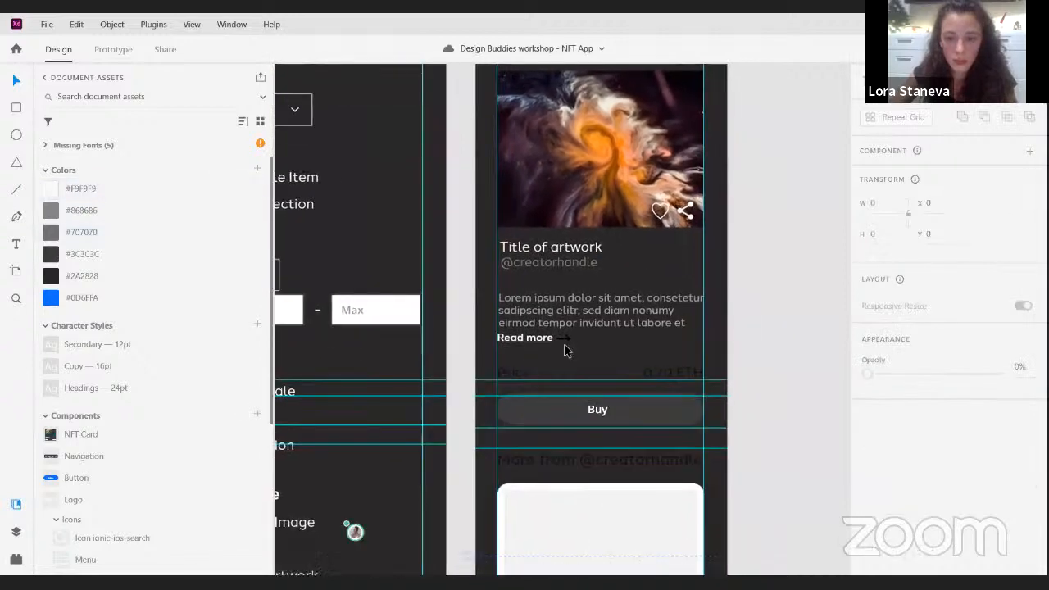
click(568, 341)
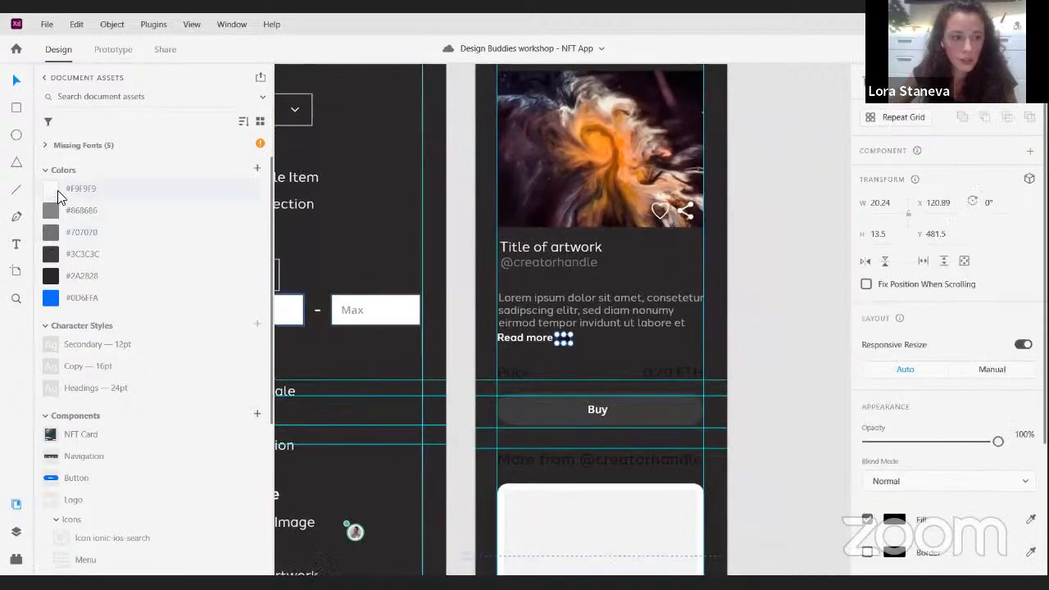
click(58, 195)
click(610, 344)
- Place the blue Button component over the dark Buy button and stretch it across both margin guides
drag(626, 366, 671, 300)
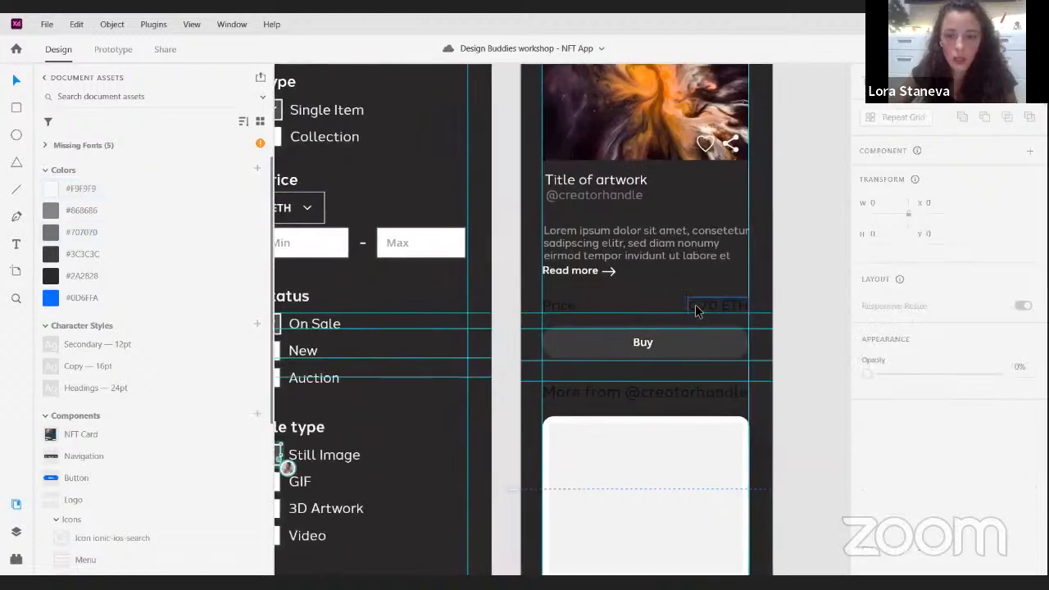
click(645, 347)
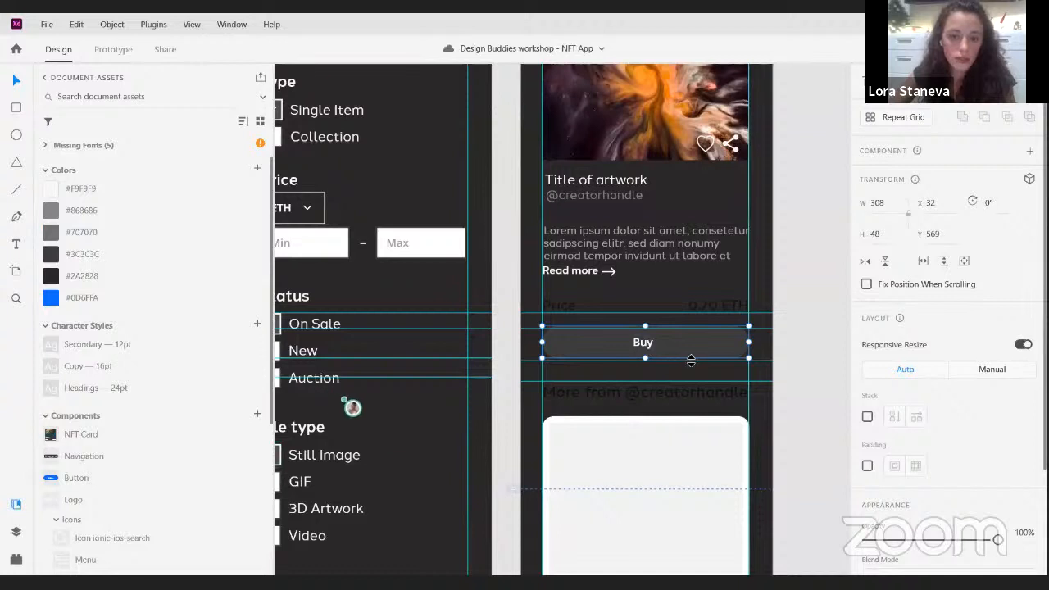
click(397, 287)
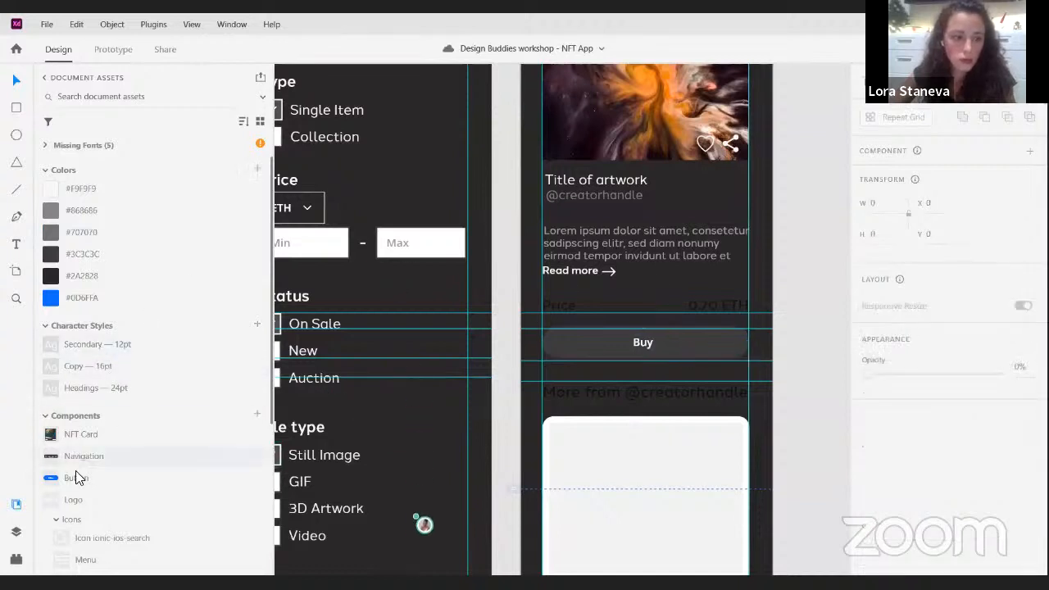
drag(193, 476, 755, 344)
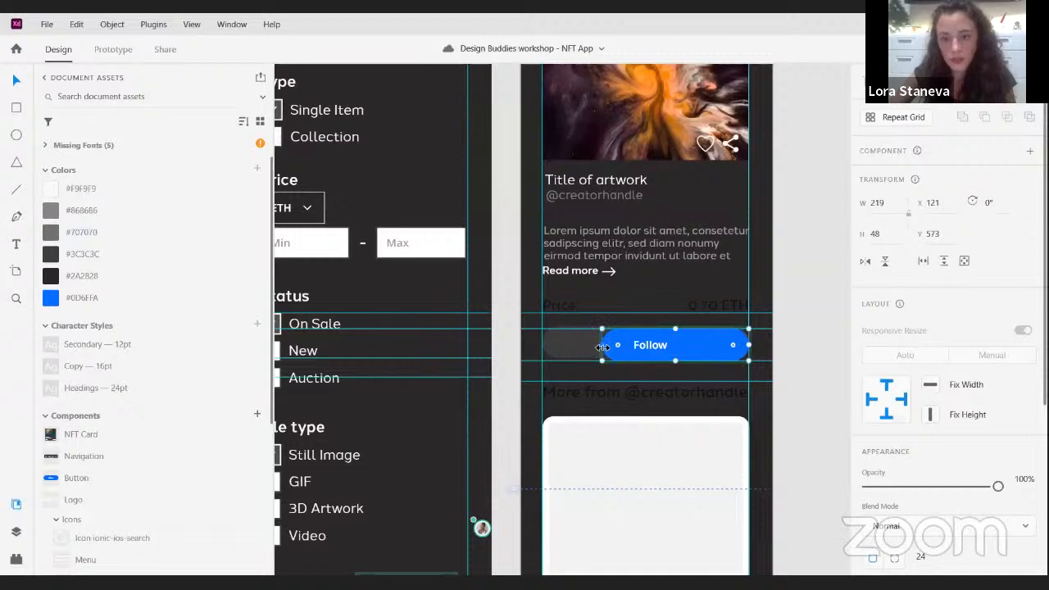
drag(603, 346, 542, 346)
- Change the new blue button's label to Buy
double_click(650, 346)
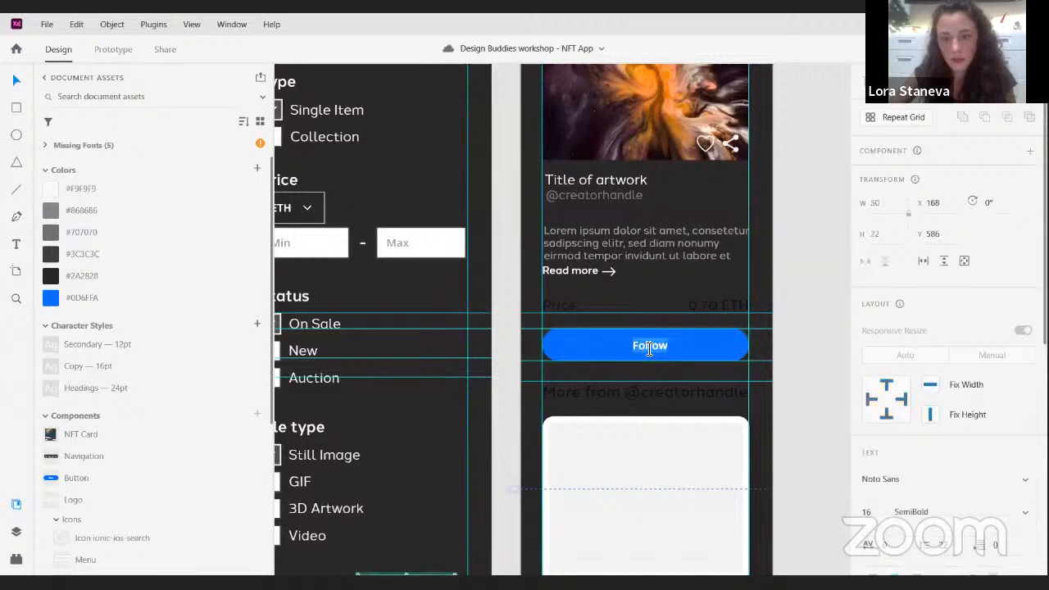
key(BackSpace)
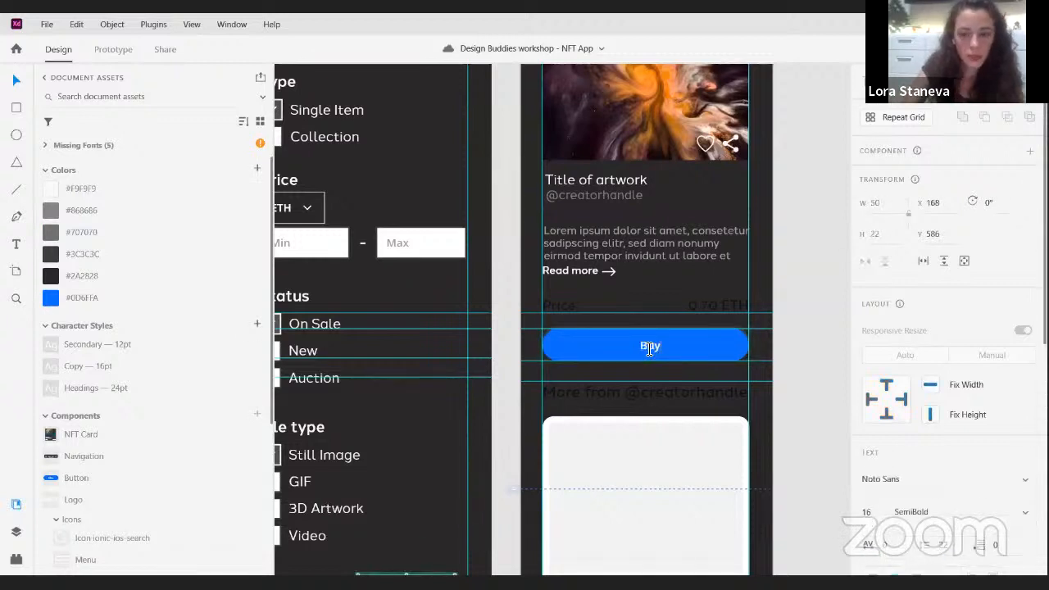
key(Escape)
- Set the Price label and the 0.70 ETH text above the Buy button to #F9F9F9
click(566, 312)
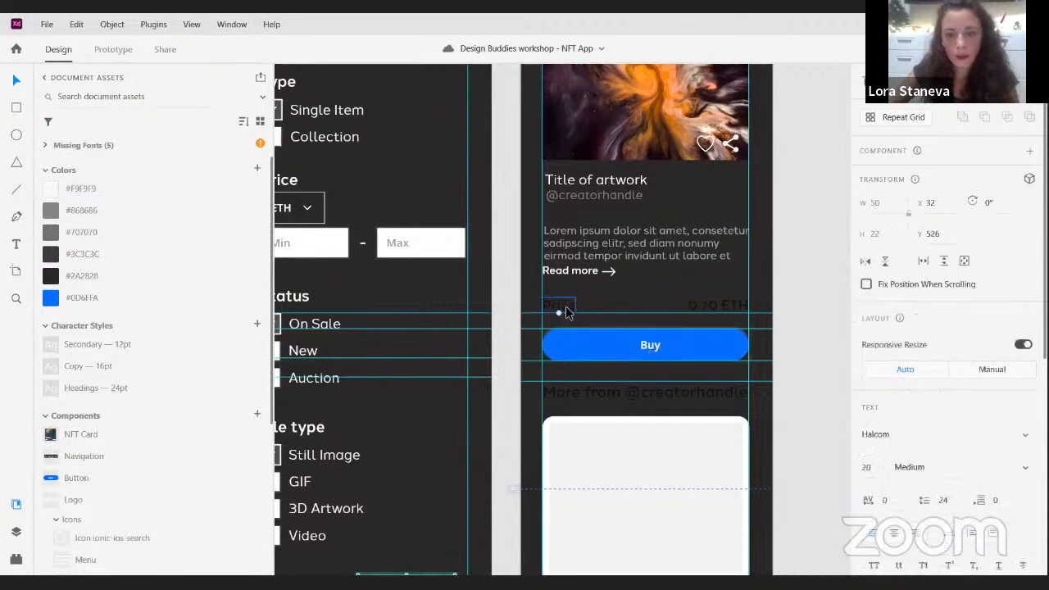
shift+click(737, 309)
click(57, 192)
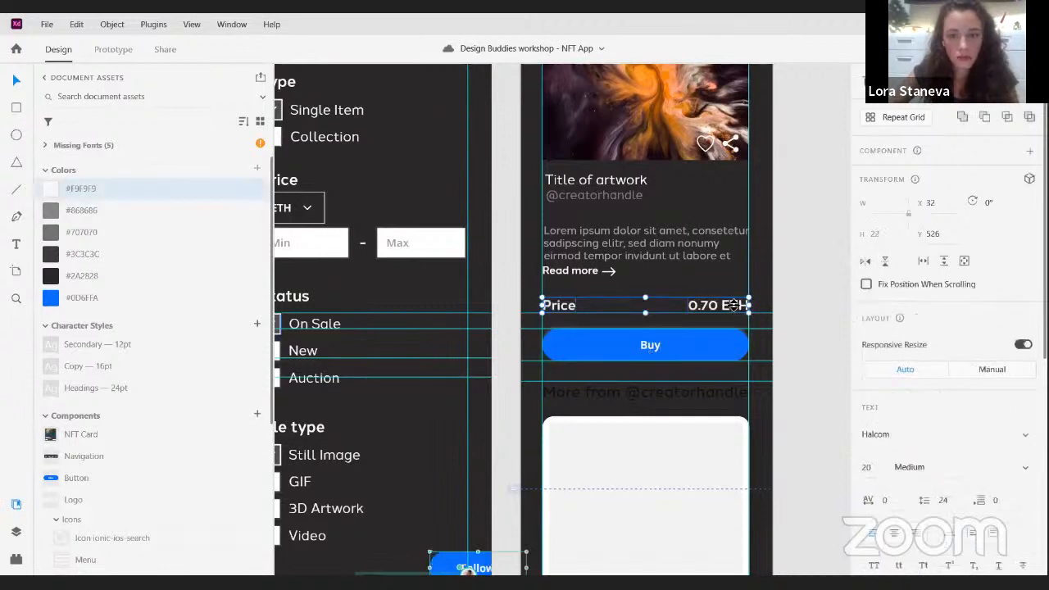
key(space)
drag(708, 420, 672, 295)
click(673, 288)
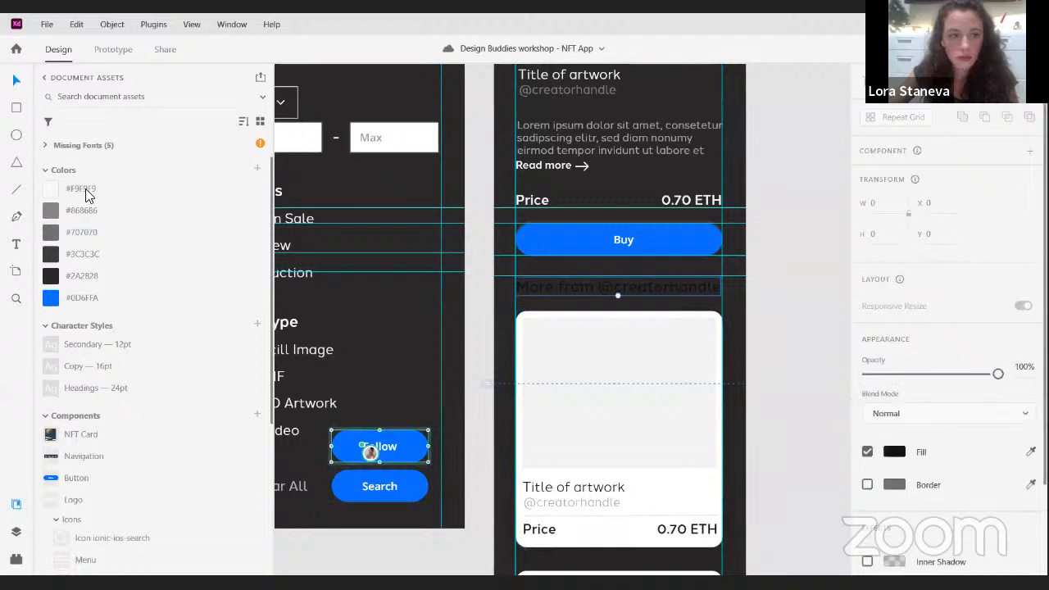
click(73, 192)
click(612, 319)
key(space)
drag(661, 382, 663, 292)
- Move the spare blue Button component down over the Search button on the Filters artboard
click(407, 350)
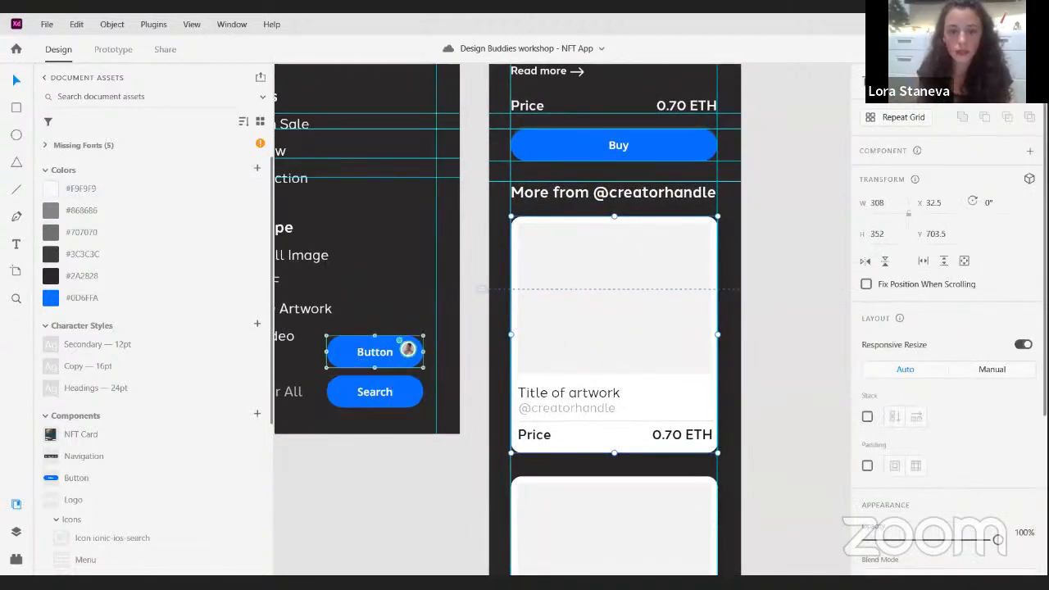
key(Delete)
key(ctrl+z)
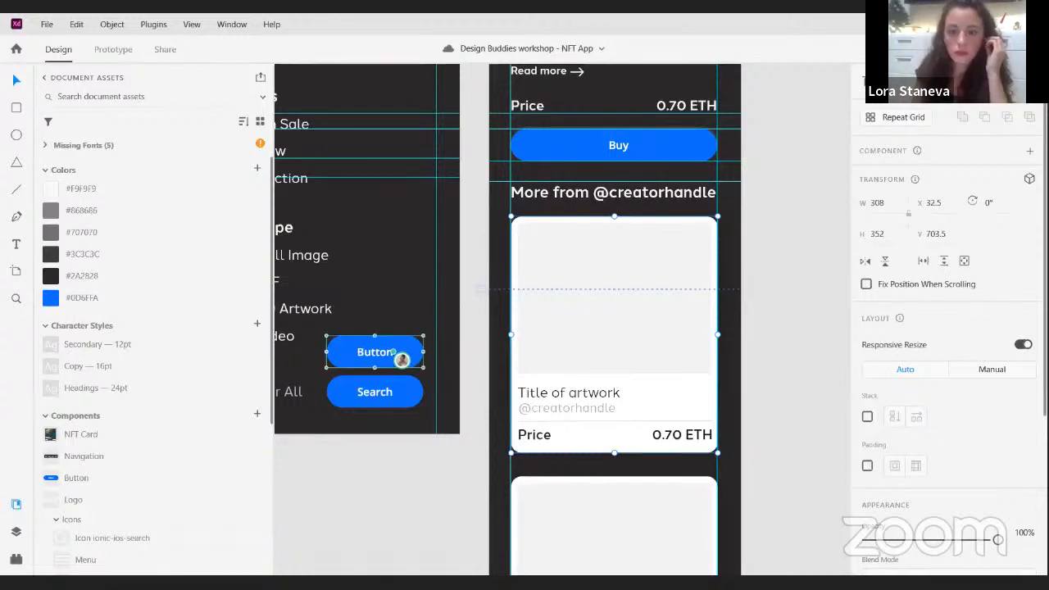
drag(408, 350, 407, 397)
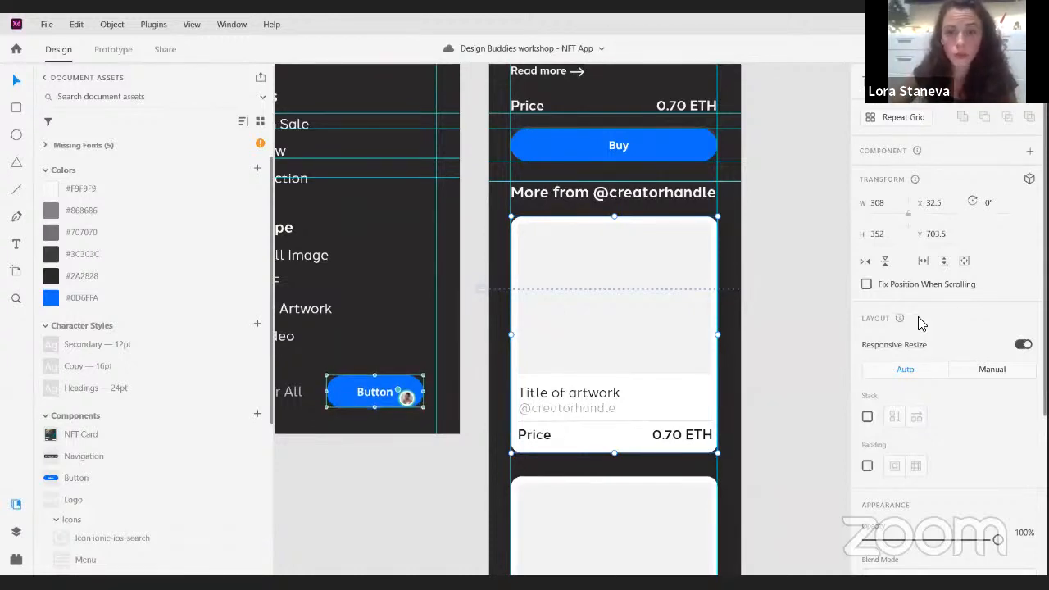
drag(784, 324, 806, 271)
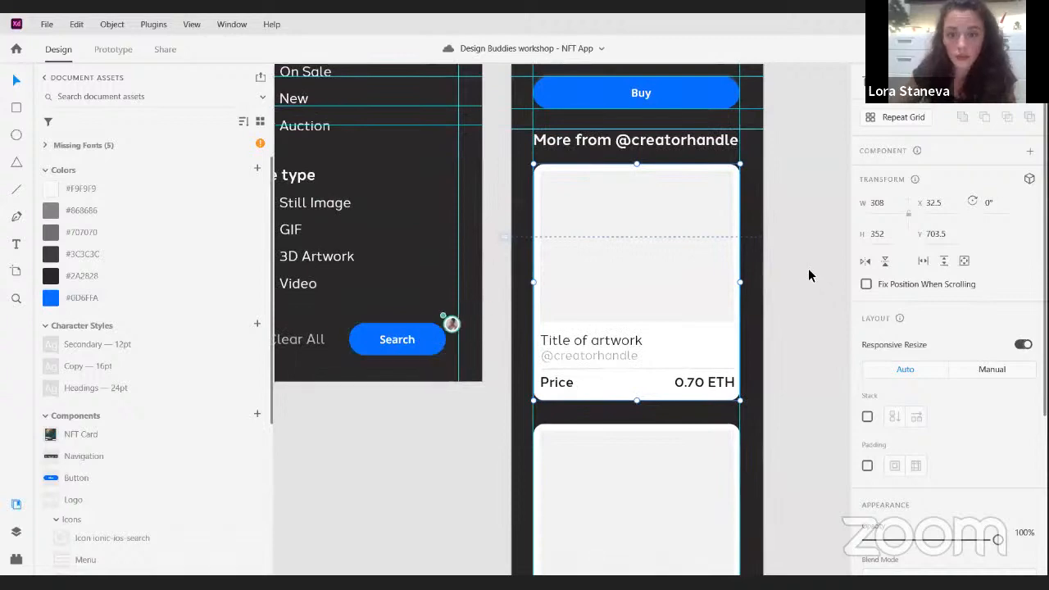
scroll(809, 269, down, 3)
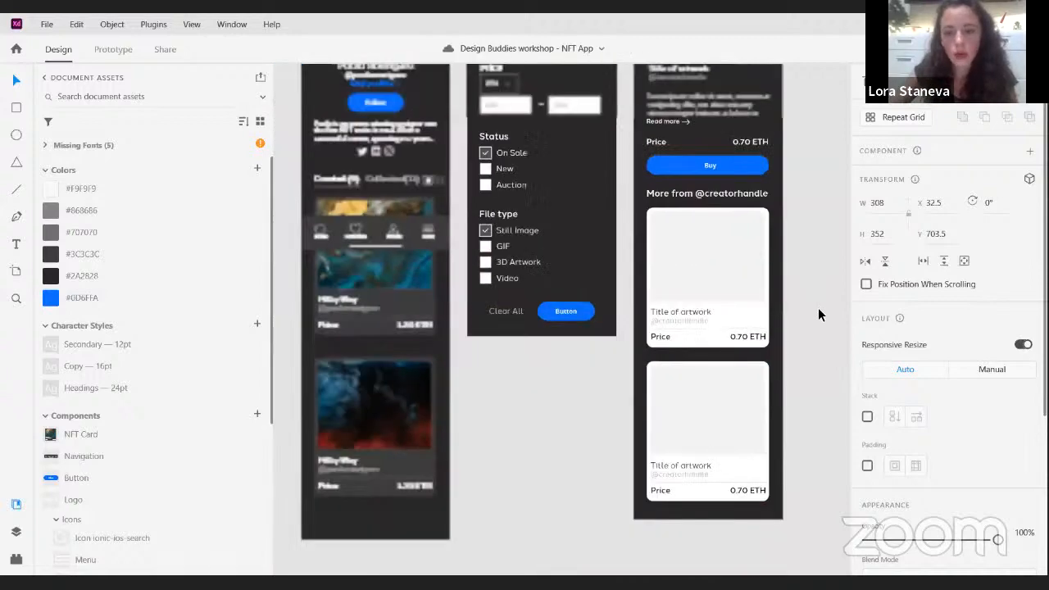
drag(830, 299, 860, 261)
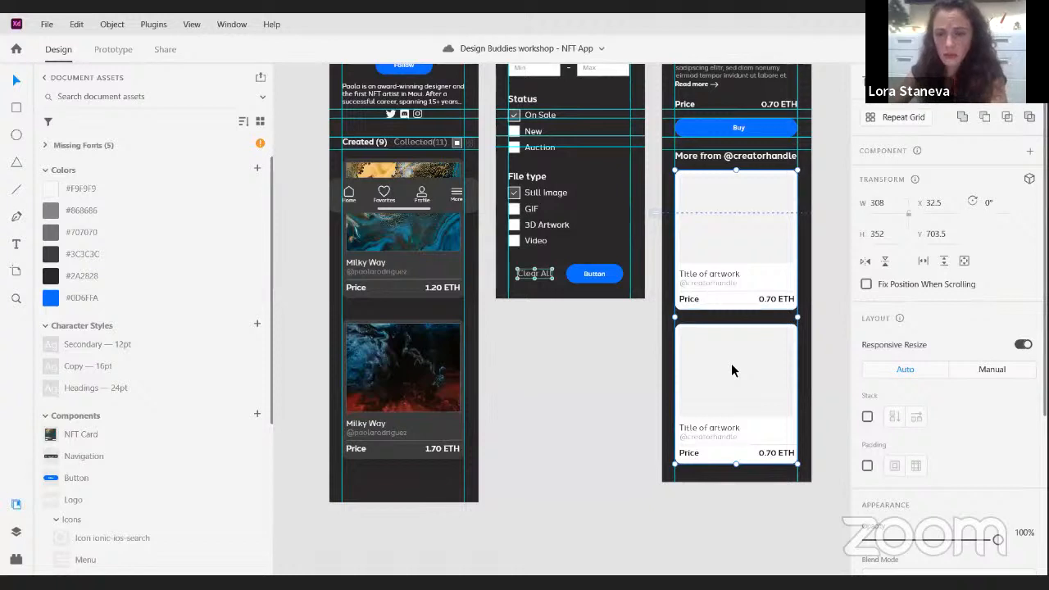
key(Delete)
drag(376, 232, 626, 373)
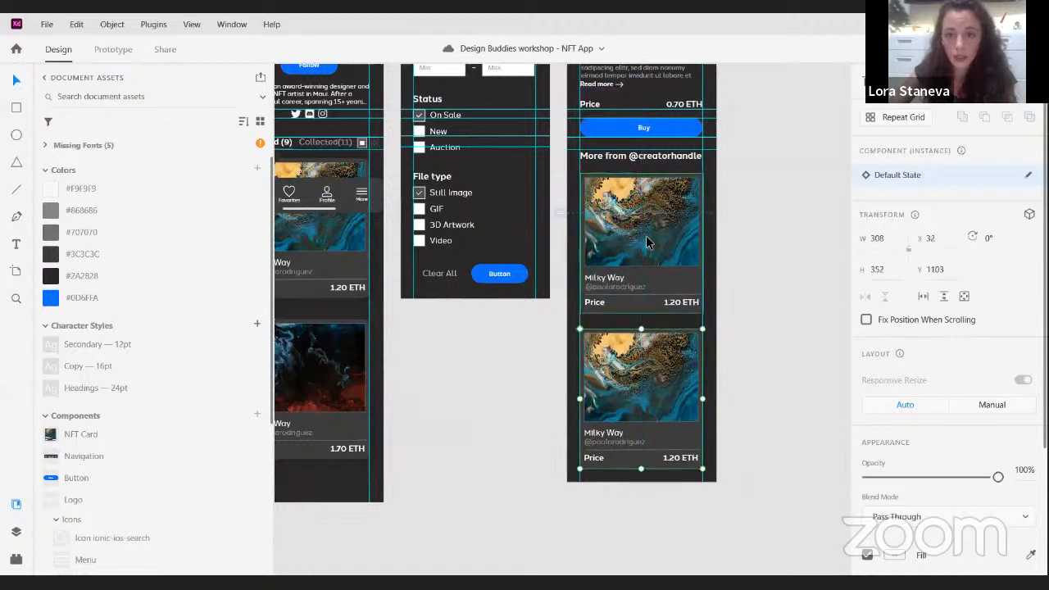
- Swap the artwork in the two copied cards for the neon ring image in the upper one and the orange nebula image in the lower
click(653, 232)
double_click(653, 231)
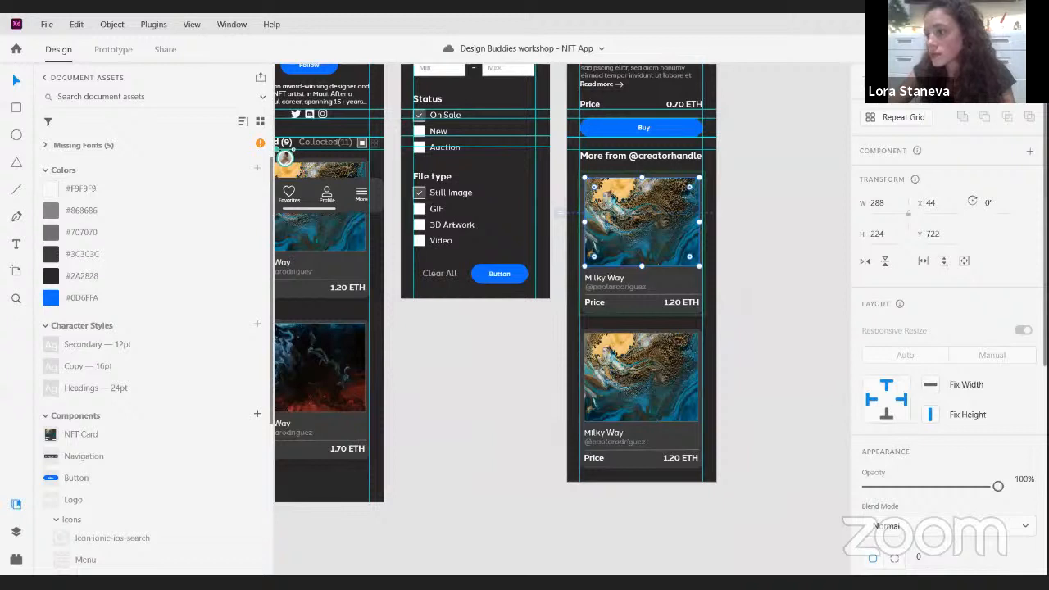
drag(801, 318, 633, 231)
click(648, 360)
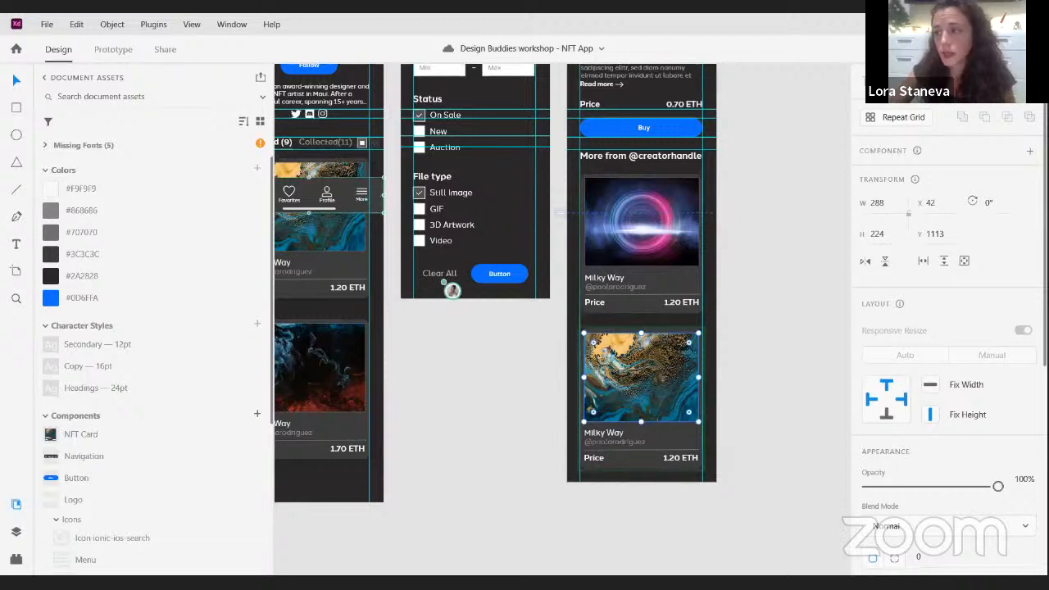
drag(779, 421, 656, 385)
click(791, 319)
drag(792, 319, 874, 326)
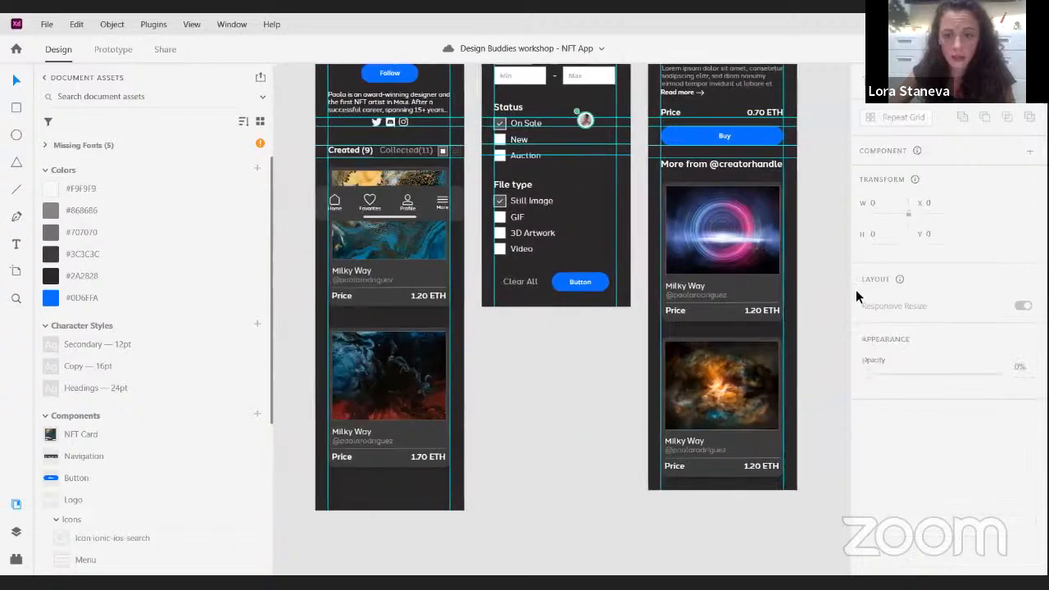
scroll(832, 304, down, 2)
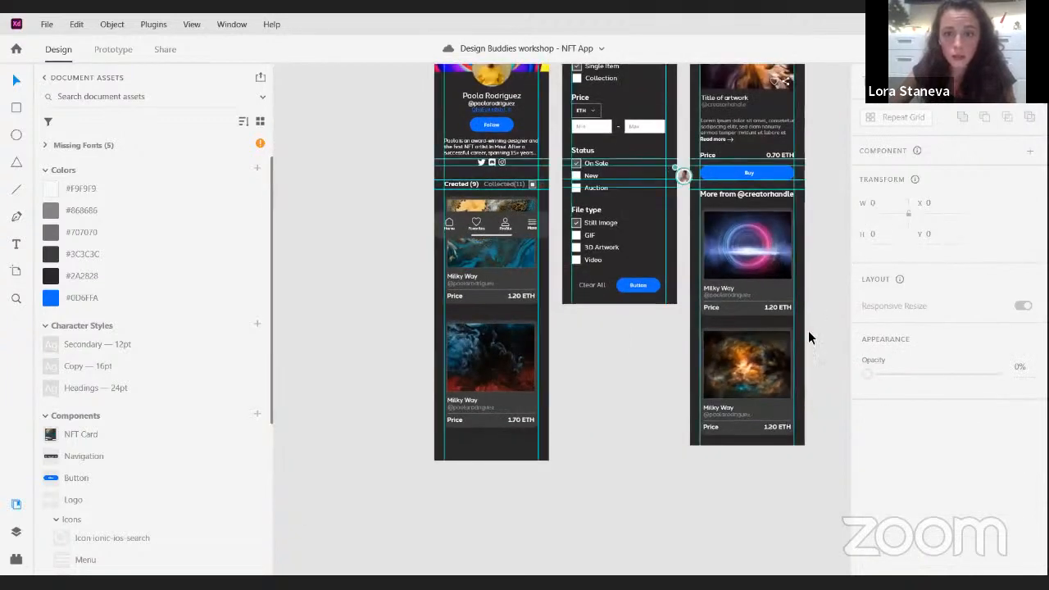
drag(824, 257, 778, 386)
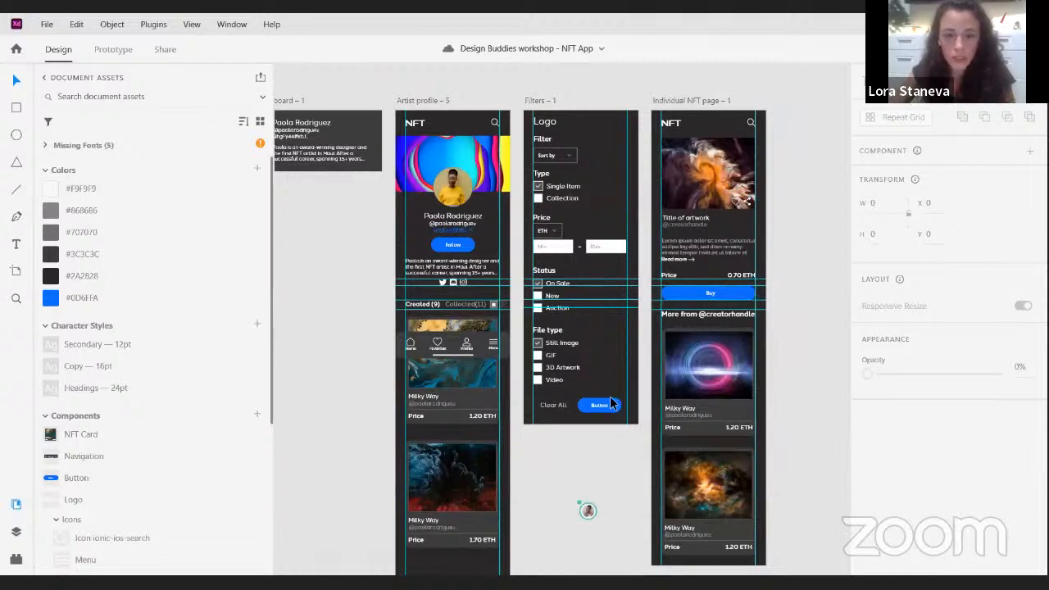
drag(603, 354, 624, 363)
scroll(613, 264, up, 5)
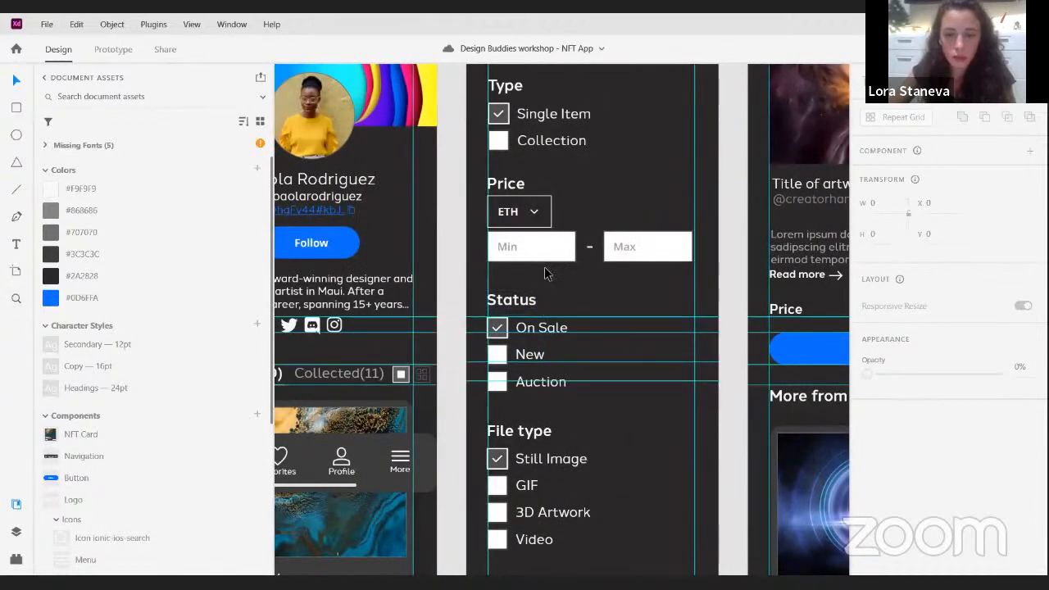
scroll(551, 252, up, 4)
click(556, 240)
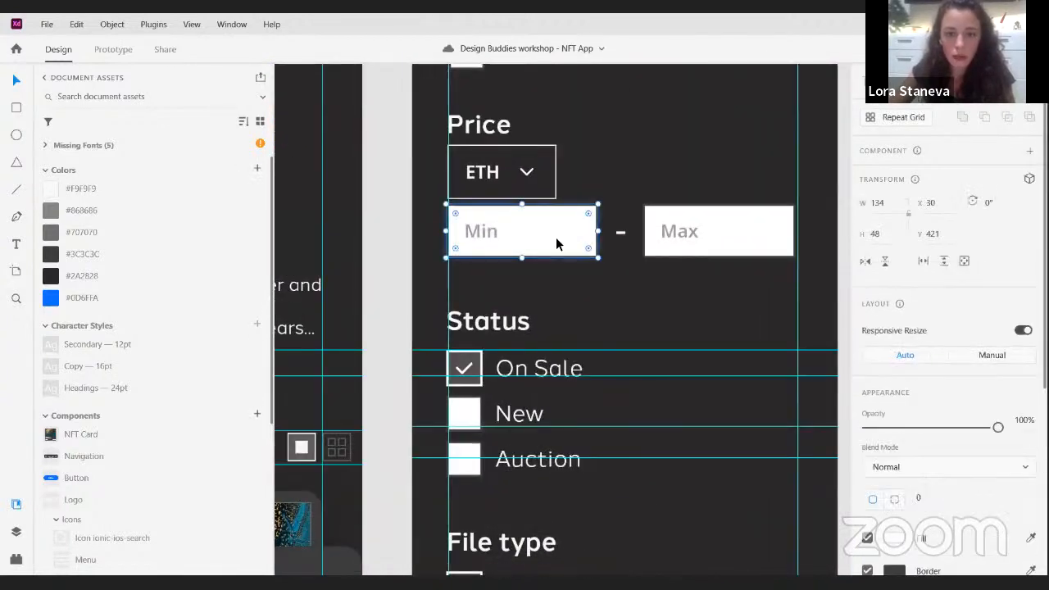
scroll(963, 373, down, 2)
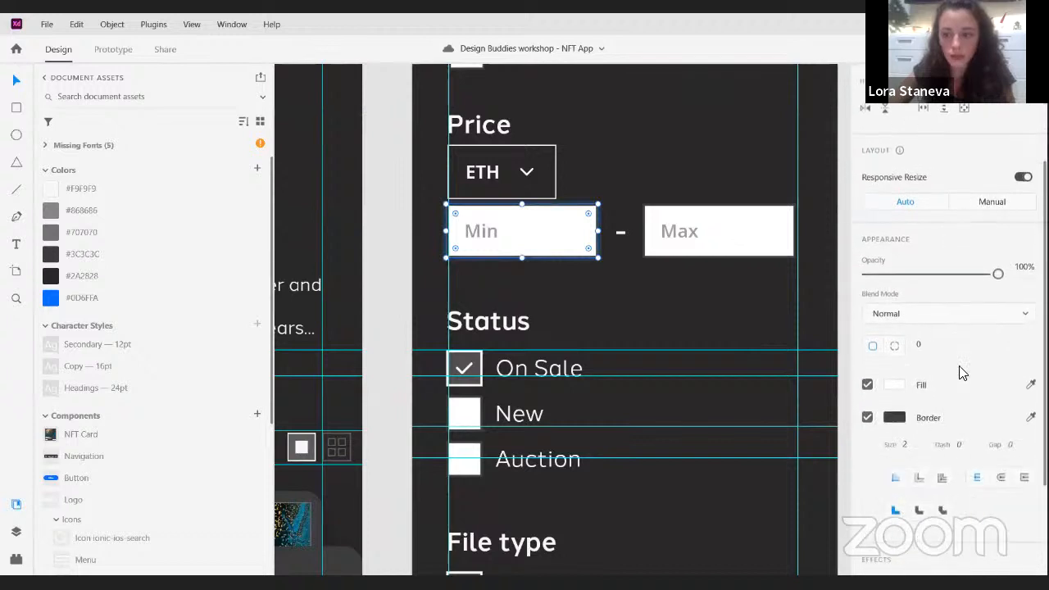
click(894, 388)
click(654, 295)
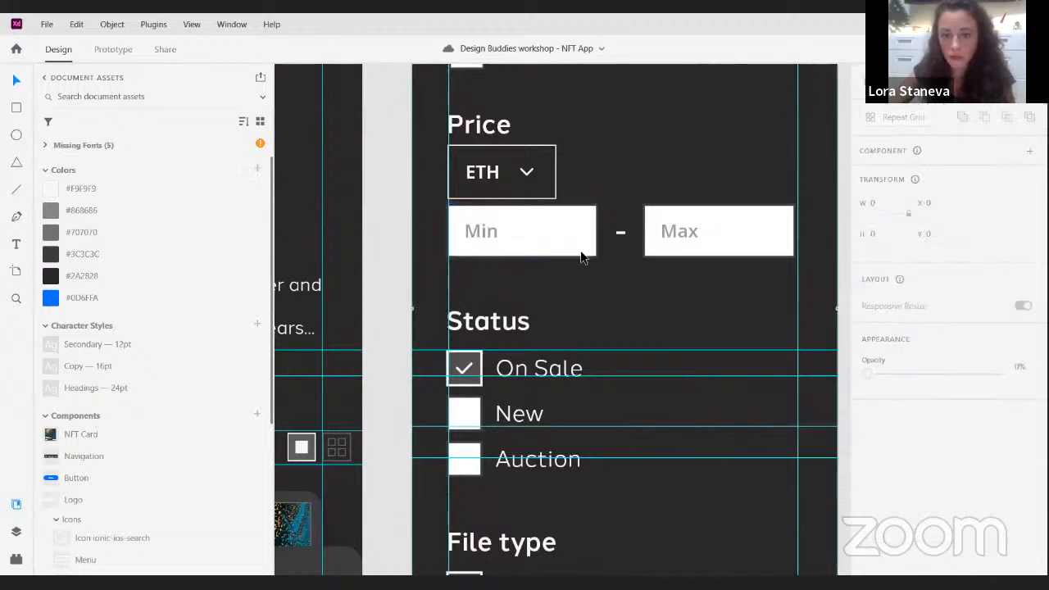
- Remove the Instagram link text box pasted over the Price section of the Filters artboard
click(573, 240)
double_click(599, 251)
click(609, 278)
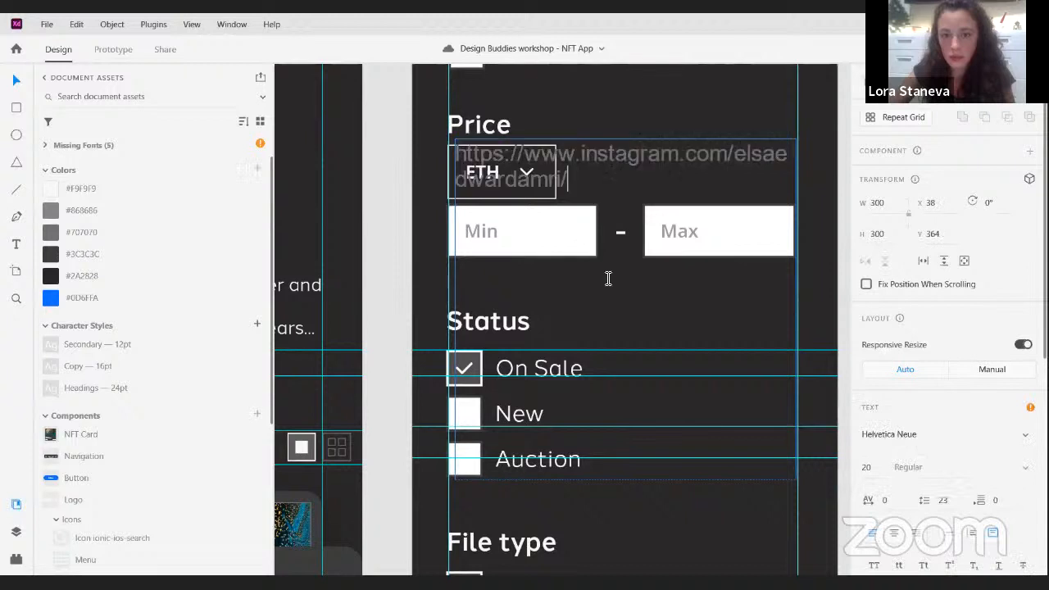
click(416, 249)
key(ctrl+z)
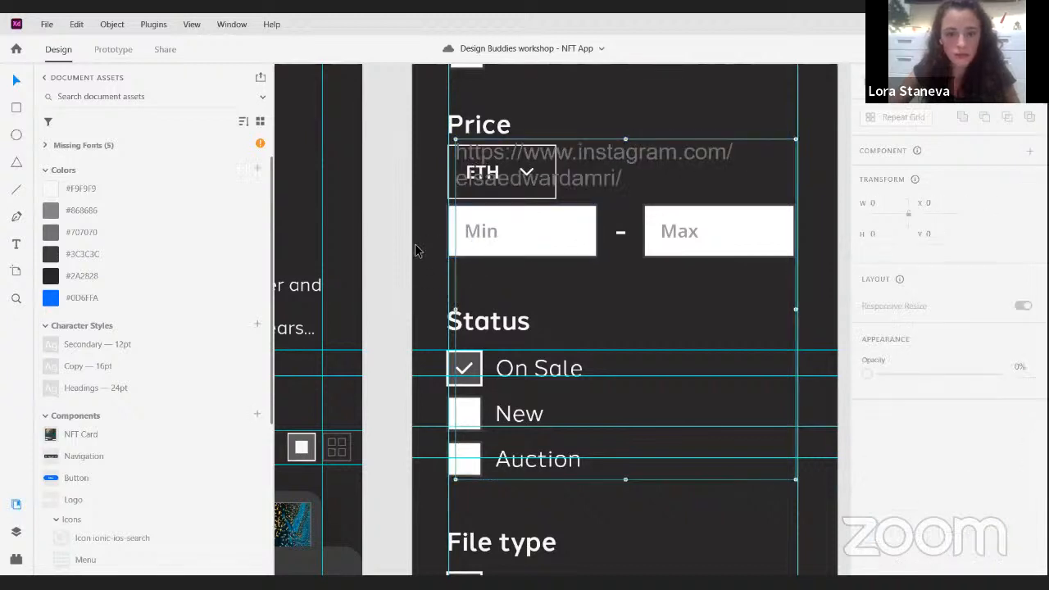
key(ctrl+z)
click(628, 125)
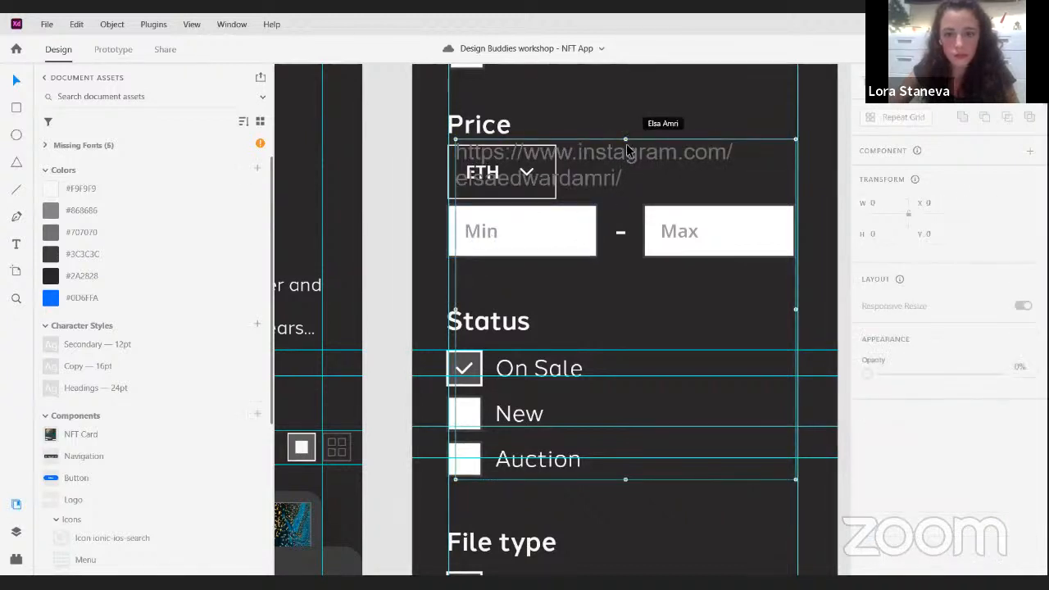
drag(623, 144, 635, 169)
key(Delete)
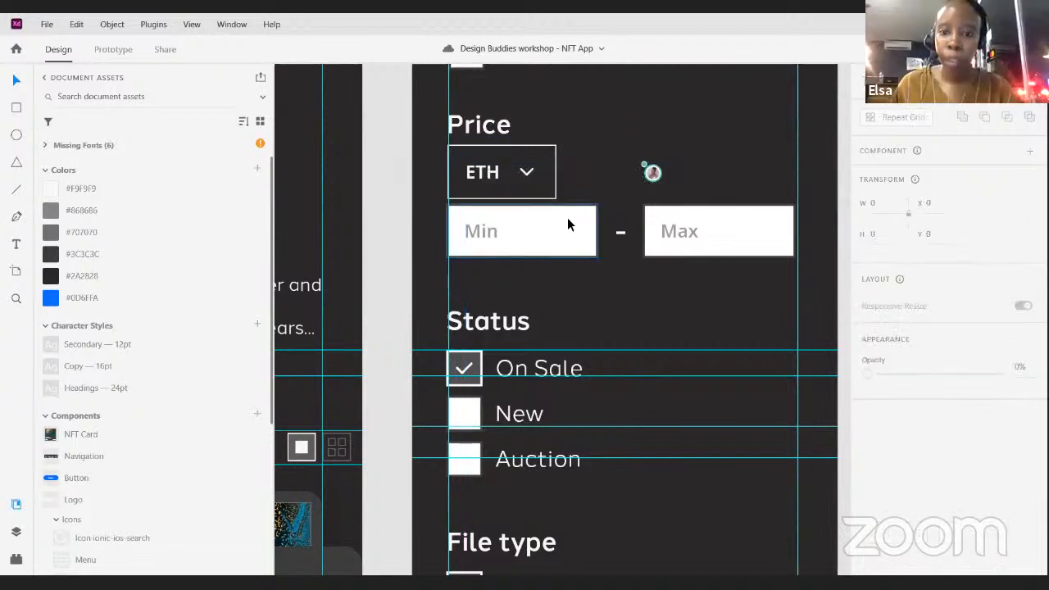
click(567, 217)
click(652, 234)
click(596, 253)
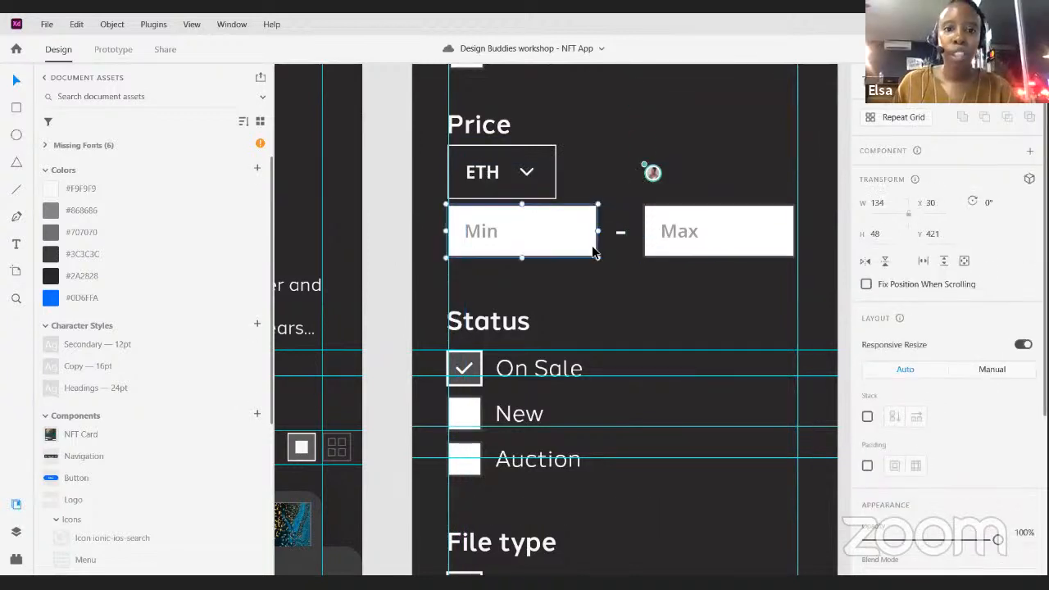
click(646, 255)
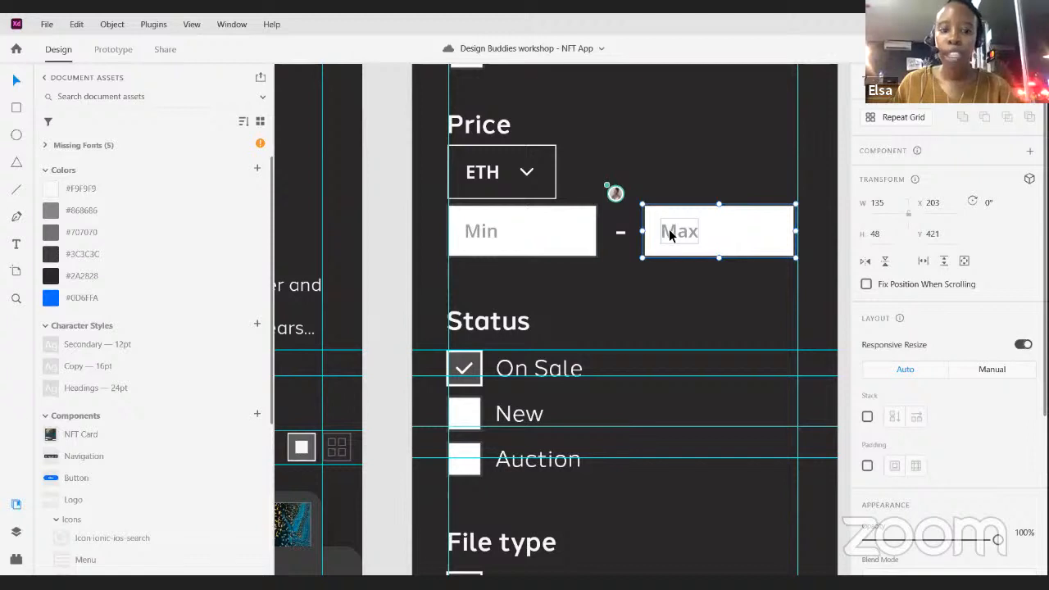
double_click(669, 234)
drag(676, 245, 677, 243)
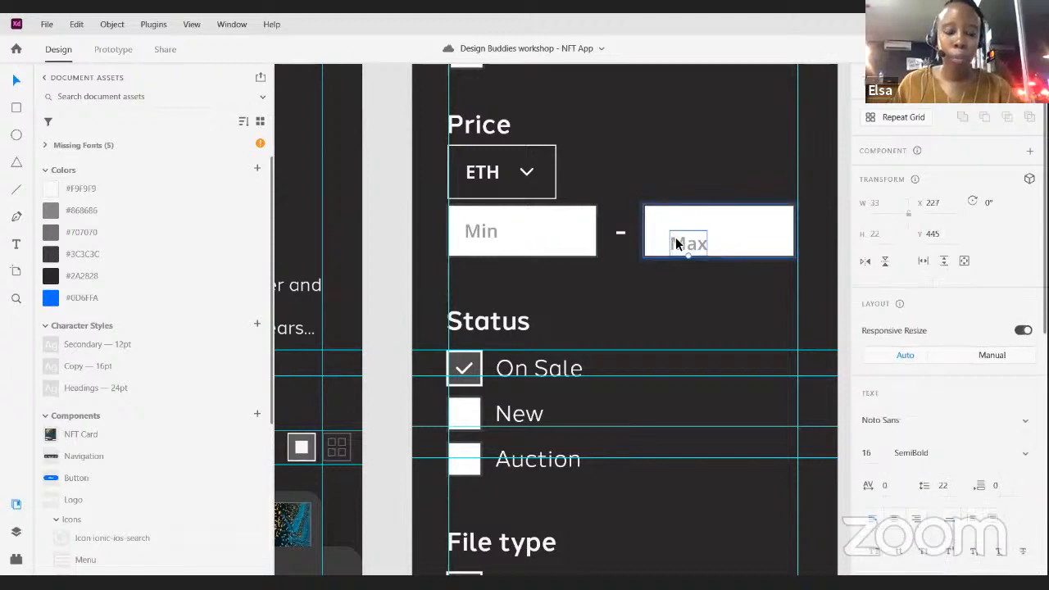
key(ctrl+z)
click(647, 250)
shift+click(578, 255)
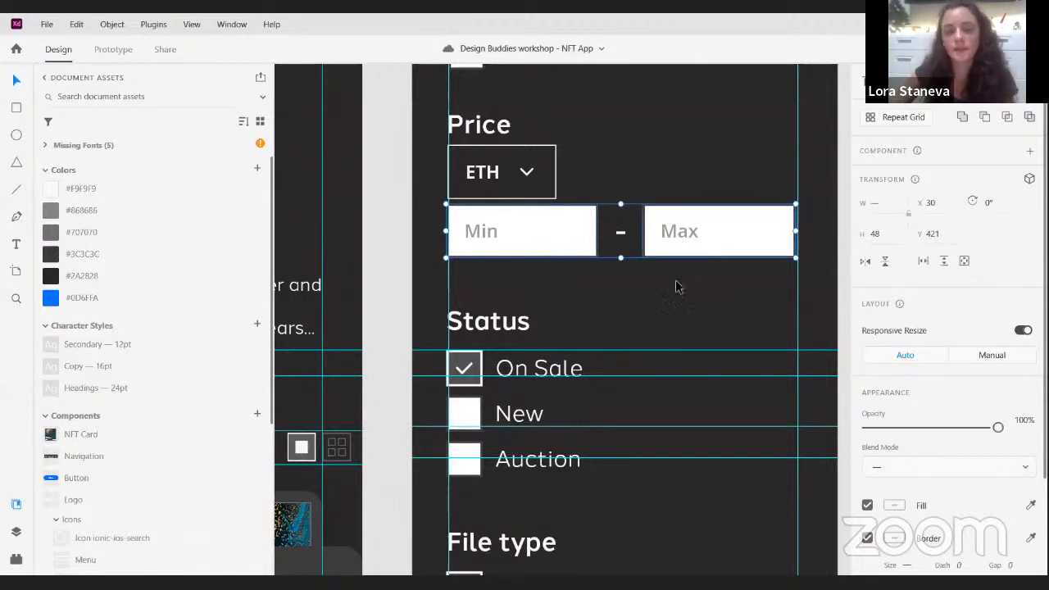
- Set the fill of both the Min and Max price fields on the Filters artboard to #3C3C3C
click(593, 241)
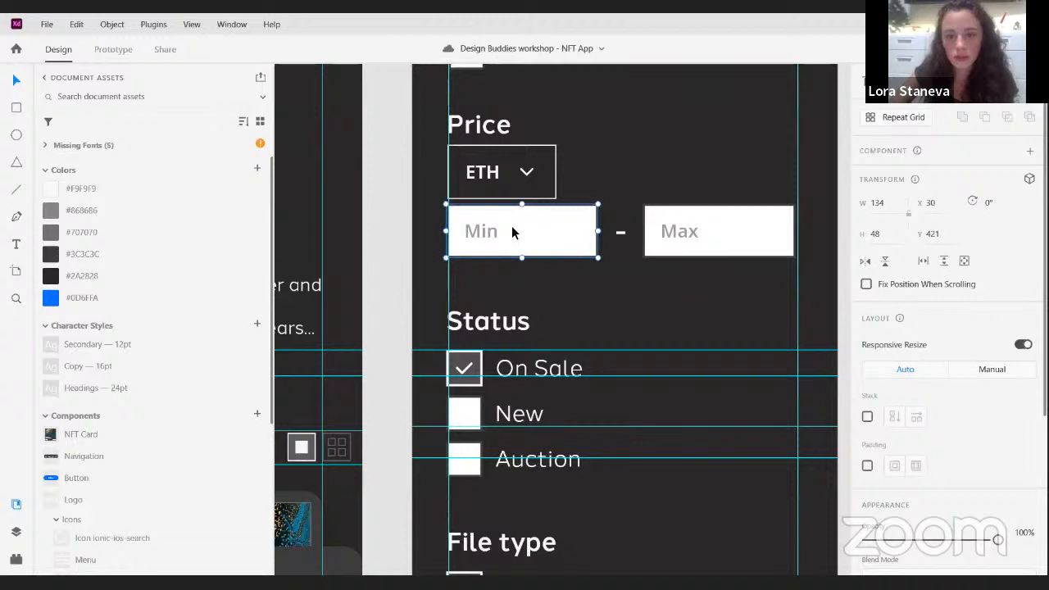
click(697, 241)
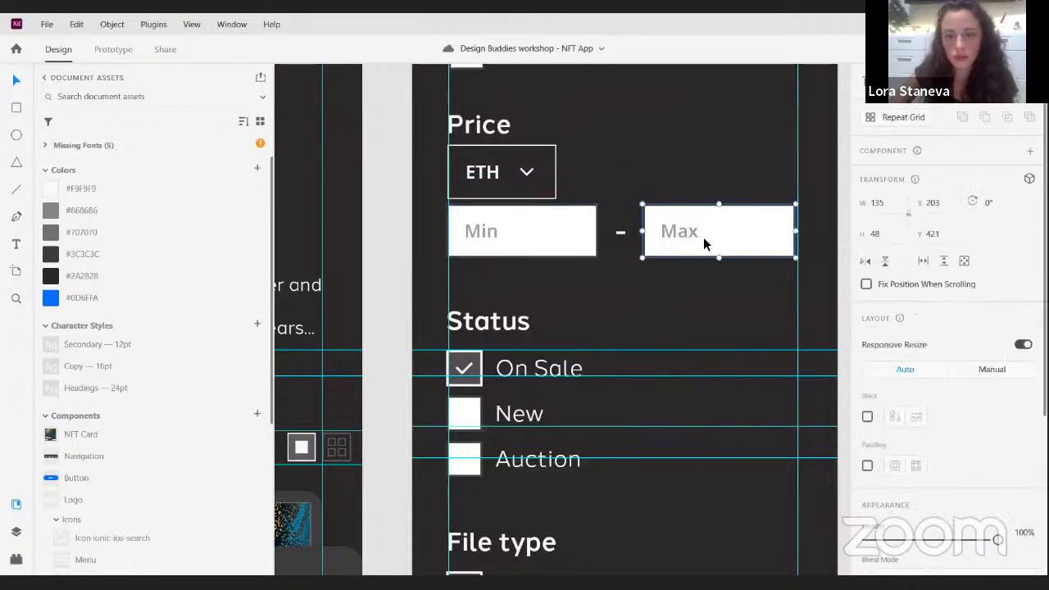
click(587, 239)
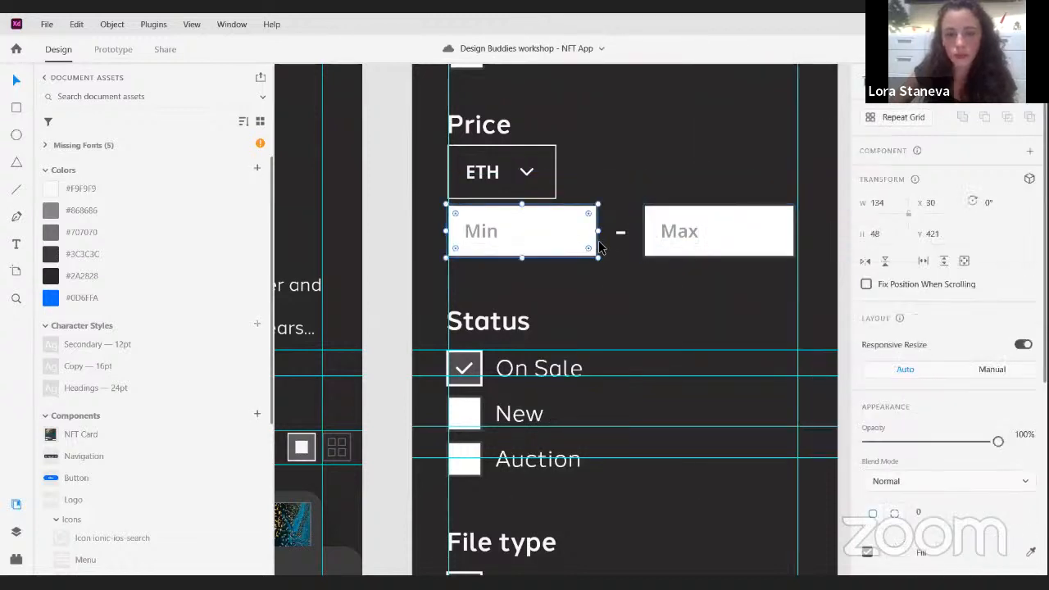
shift+click(716, 241)
scroll(819, 344, down, 1)
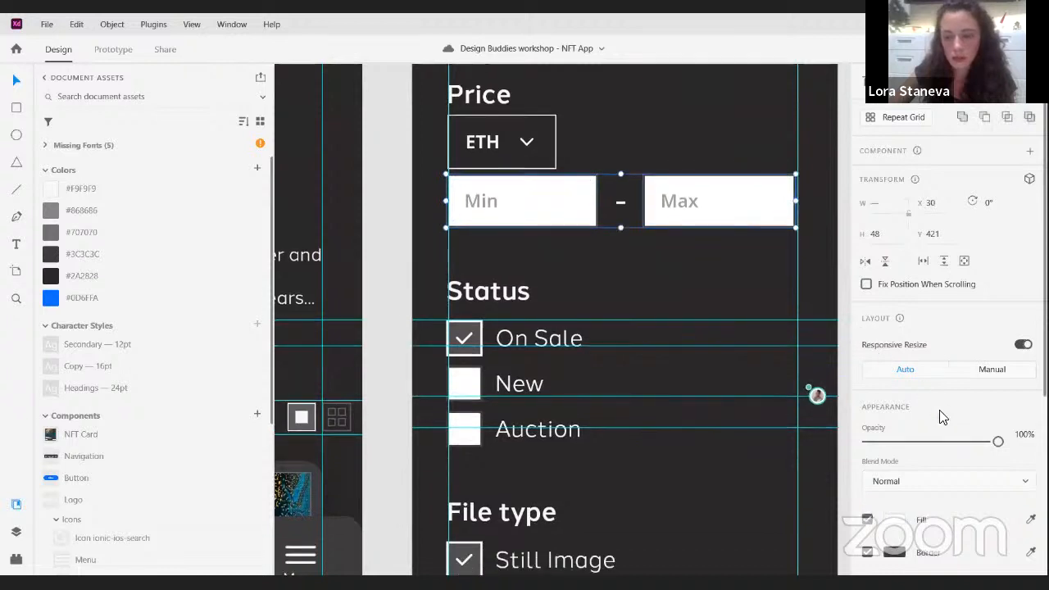
scroll(941, 418, down, 5)
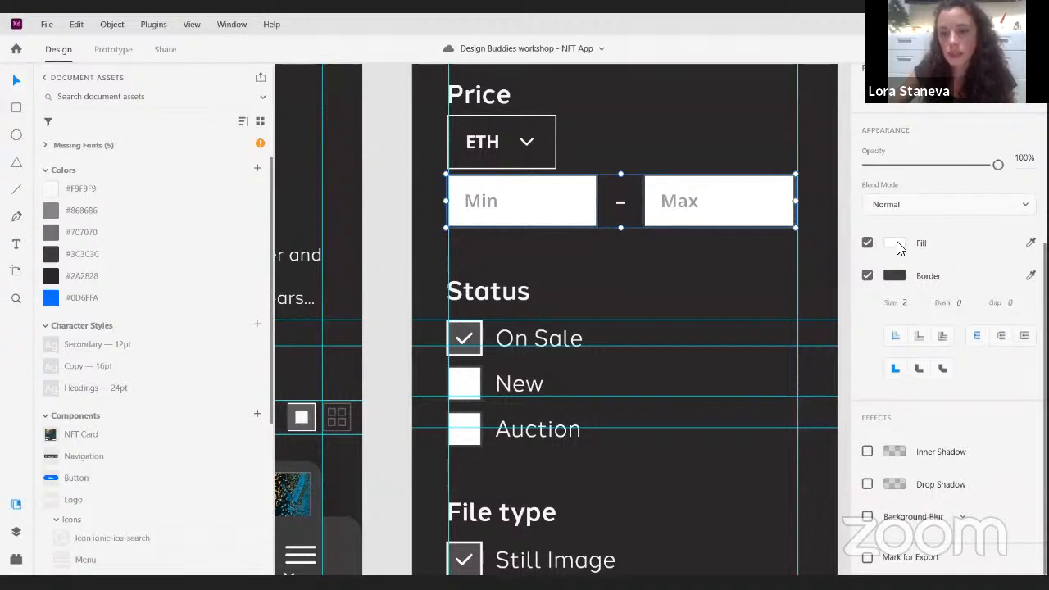
click(896, 244)
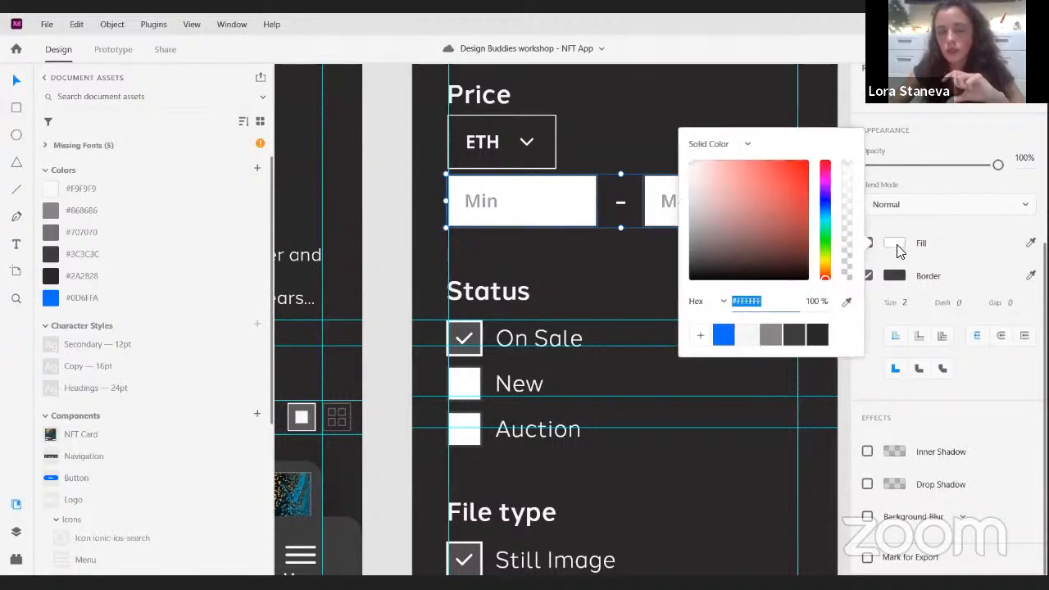
click(797, 337)
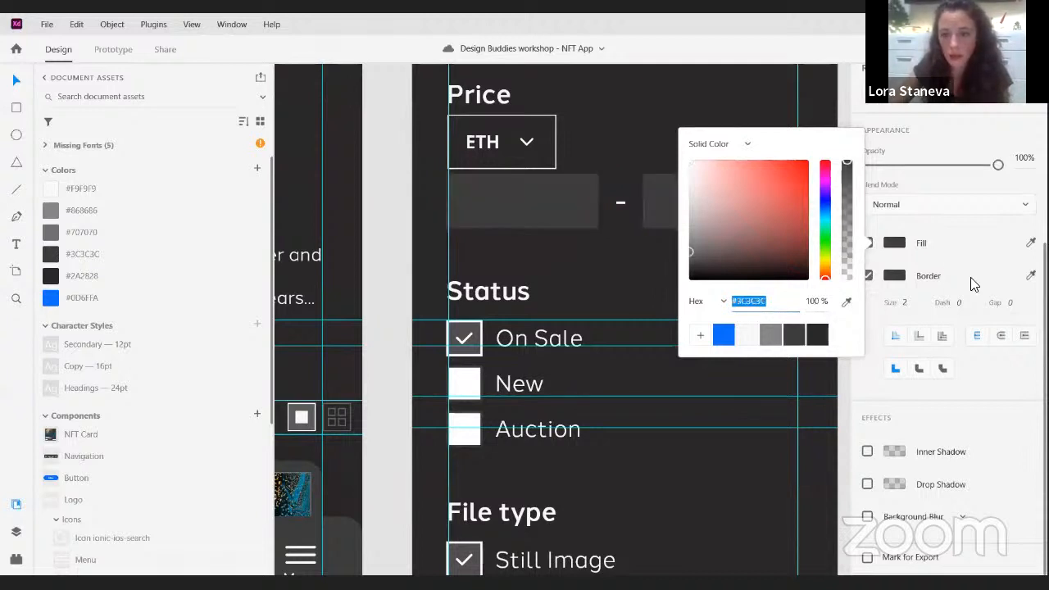
- Give both price range fields an off-white border from the saved colour swatches
click(897, 278)
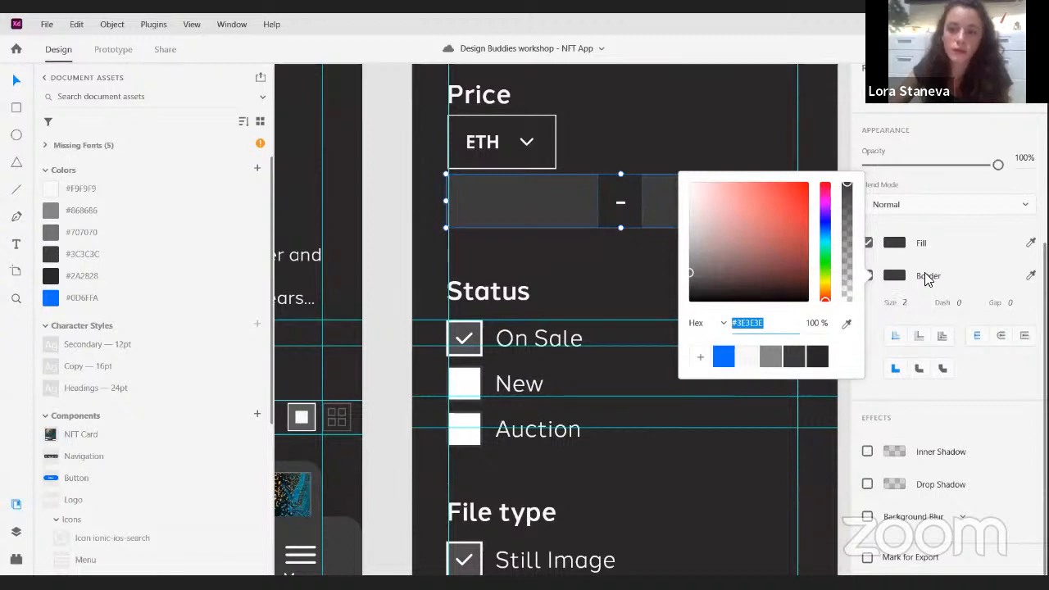
click(750, 361)
click(608, 281)
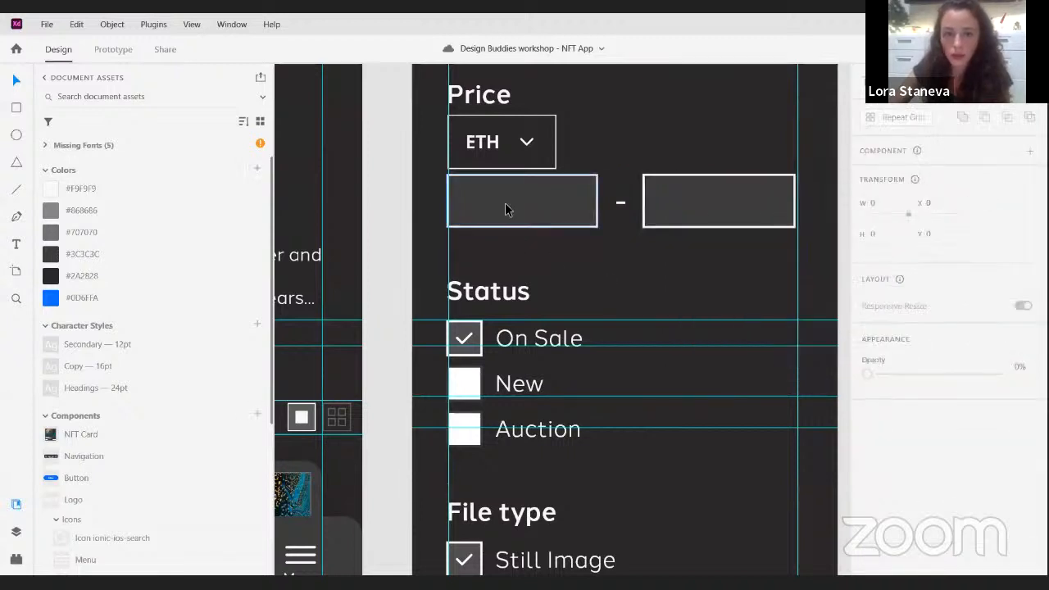
- Set the fill of the Min and Max placeholder texts in the price fields to the saved off-white swatch
double_click(484, 205)
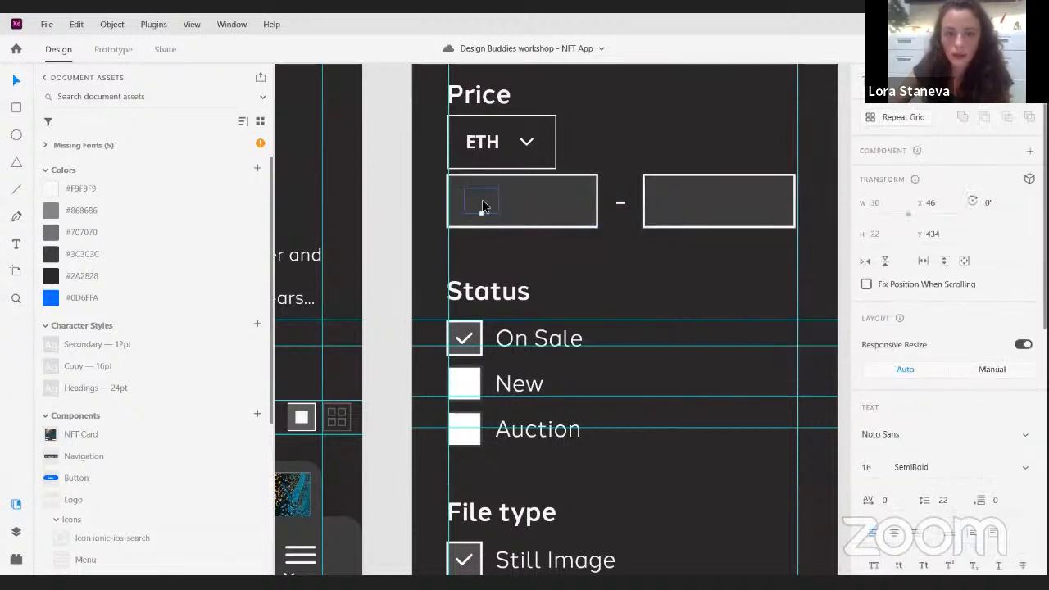
shift+click(682, 207)
scroll(879, 349, down, 5)
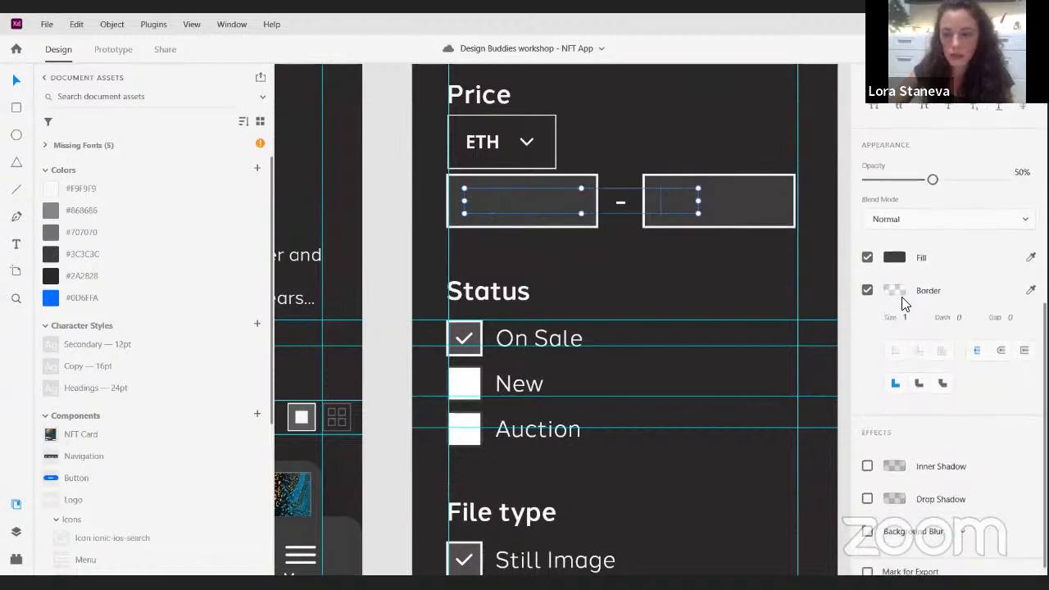
click(895, 258)
click(741, 339)
click(651, 263)
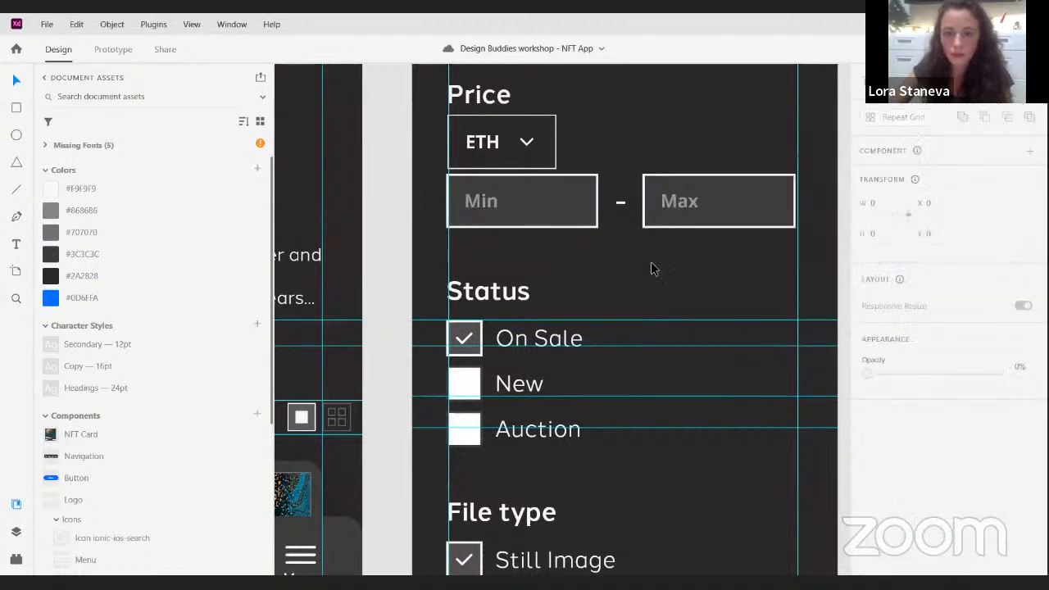
- Raise the Min and Max placeholder texts in the price fields to full opacity
click(480, 202)
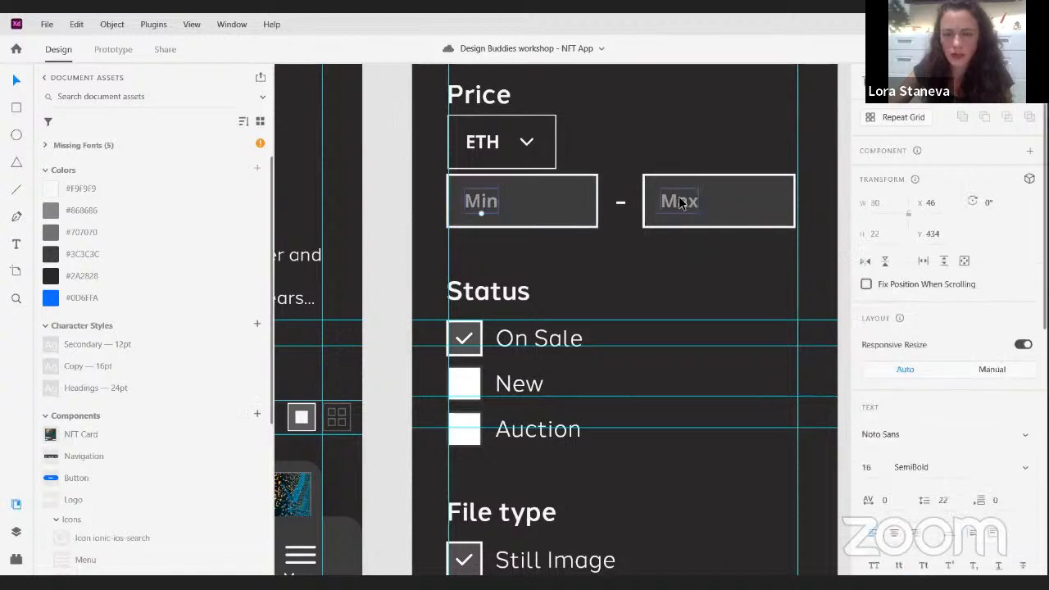
shift+click(679, 202)
scroll(931, 304, down, 6)
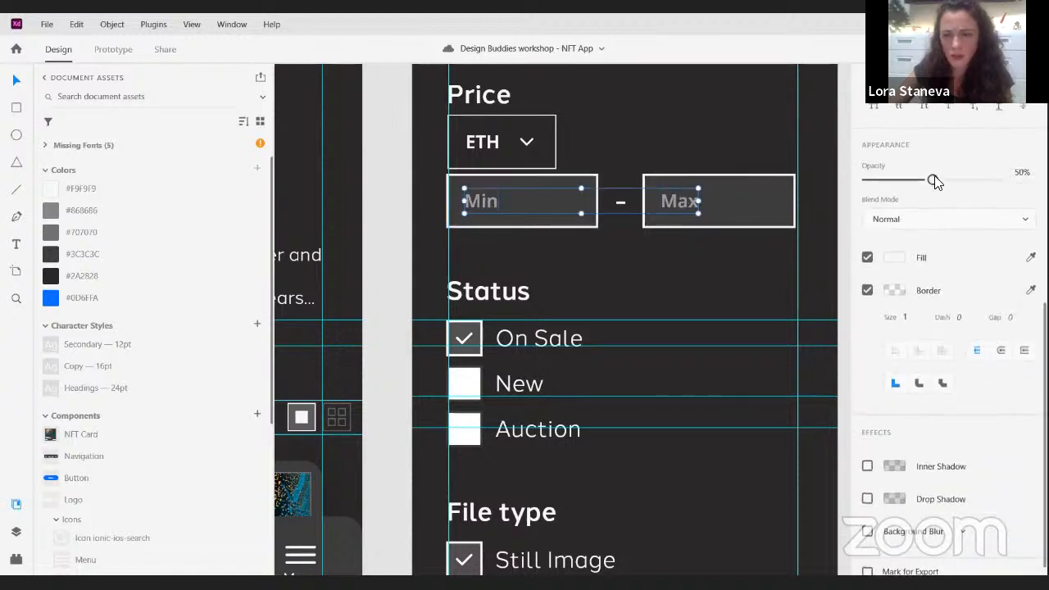
drag(932, 179, 998, 179)
click(713, 297)
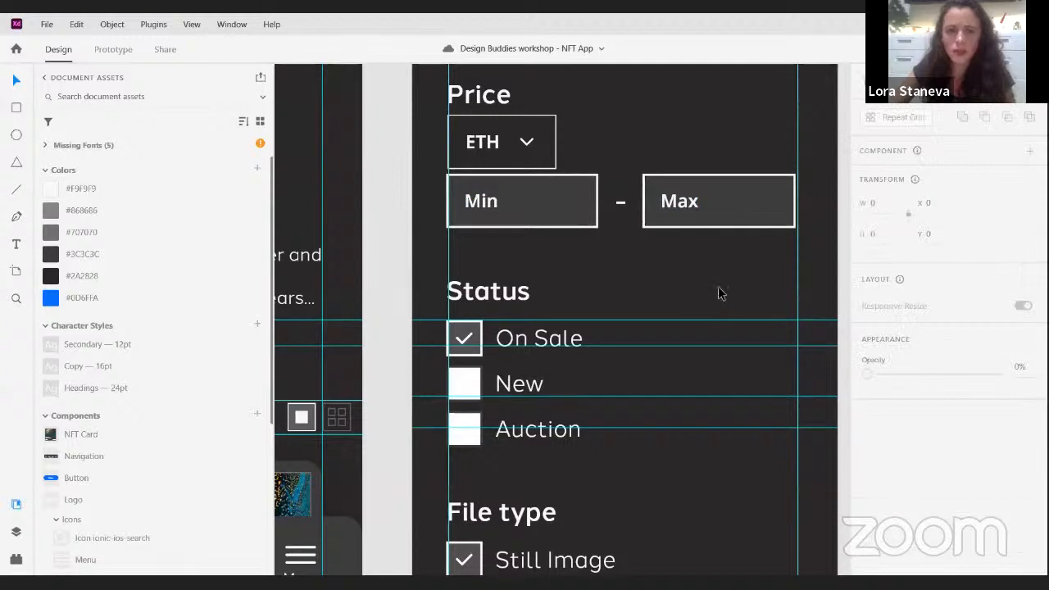
- Give the Collection checkbox an off-white #F9F9F9 border and a dark grey #3C3C3C fill
scroll(719, 295, down, 2)
scroll(701, 345, down, 5)
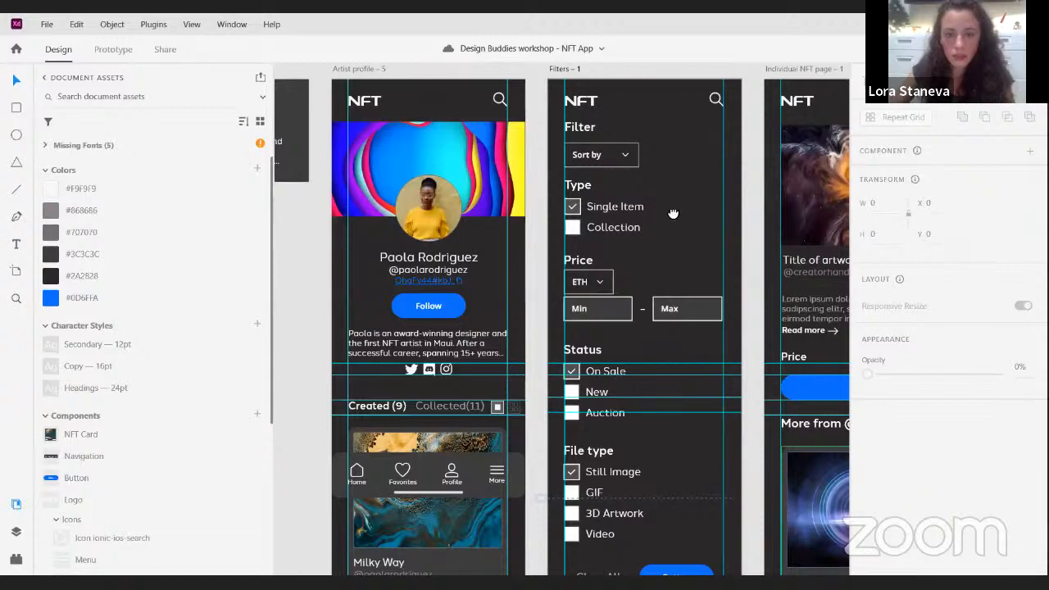
scroll(574, 229, up, 4)
click(567, 244)
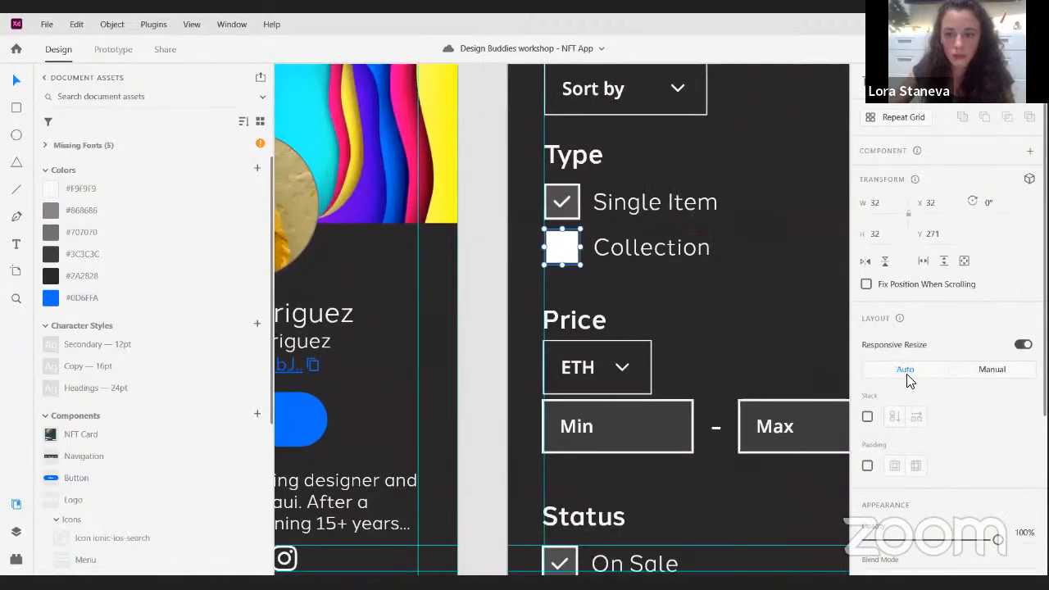
scroll(908, 379, down, 3)
double_click(577, 259)
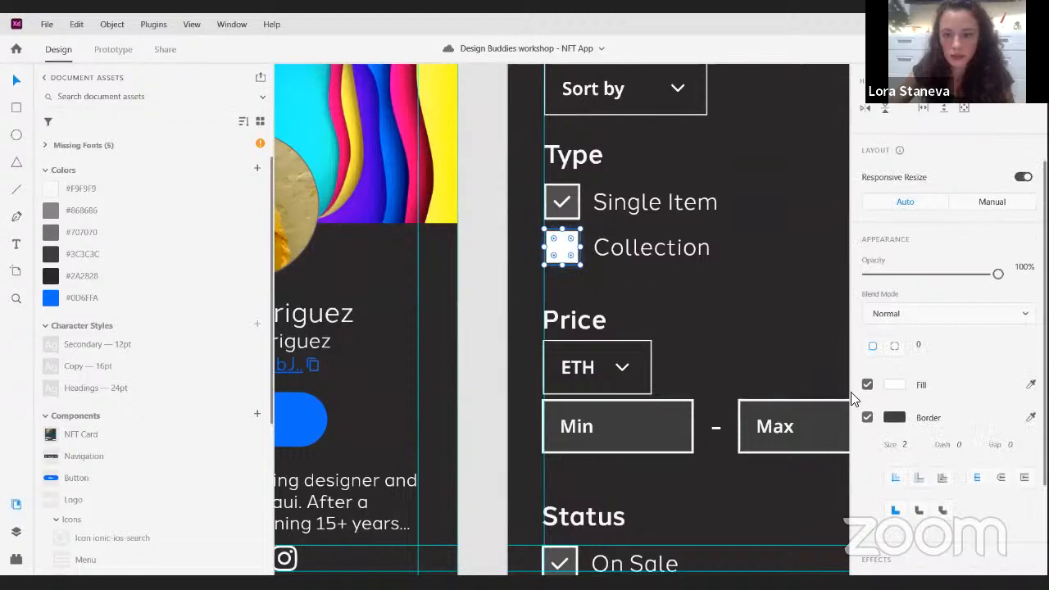
click(893, 420)
click(751, 494)
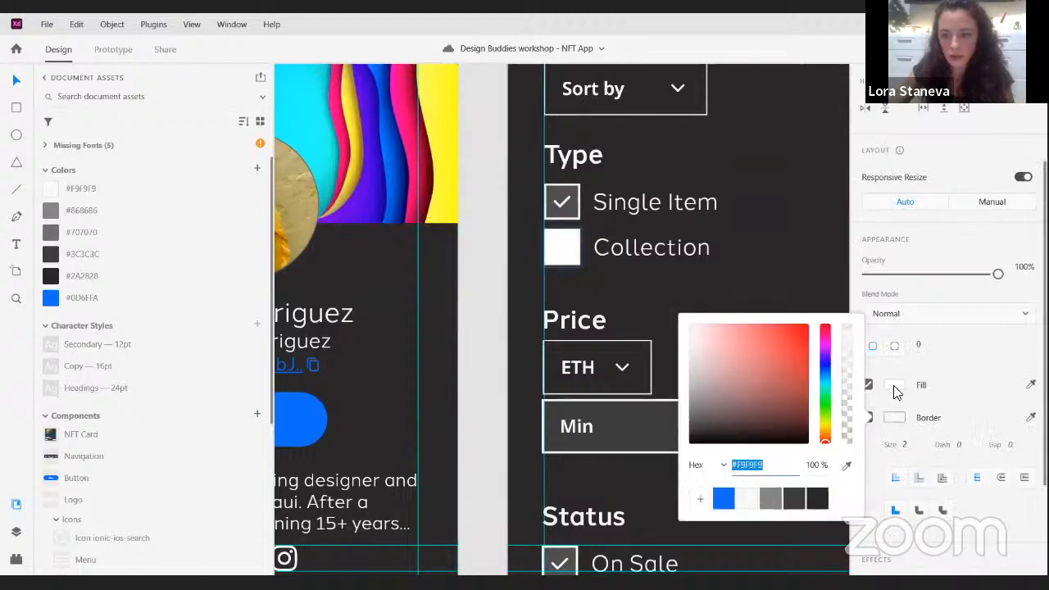
click(893, 385)
click(794, 482)
key(Escape)
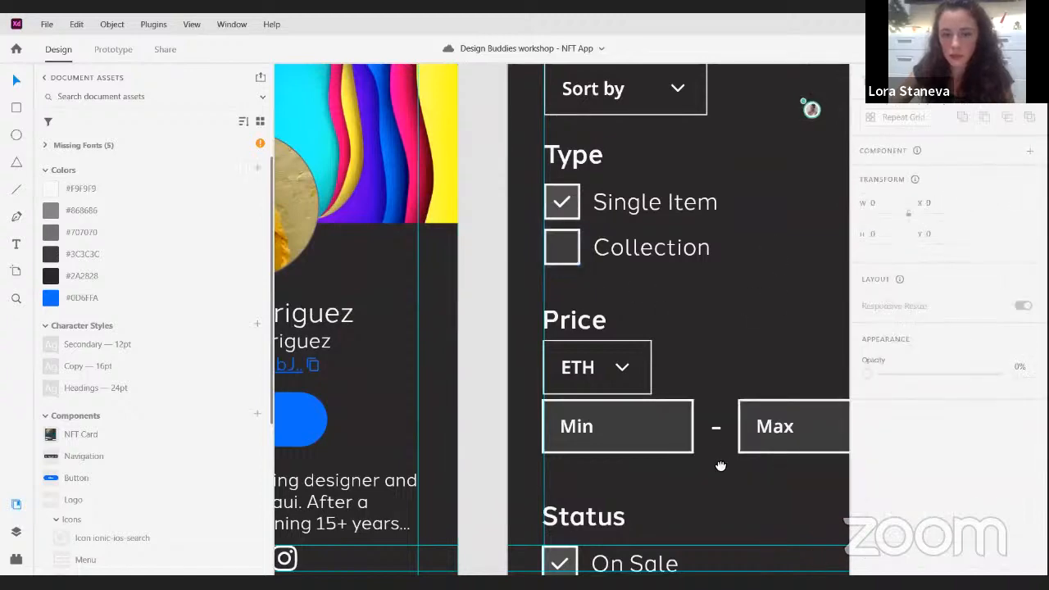
- Give the unchecked New, Auction, GIF, 3D Artwork and Video boxes a #3C3C3C fill and a #F9F9F9 border
scroll(596, 359, down, 5)
drag(596, 360, 648, 249)
scroll(563, 209, up, 1)
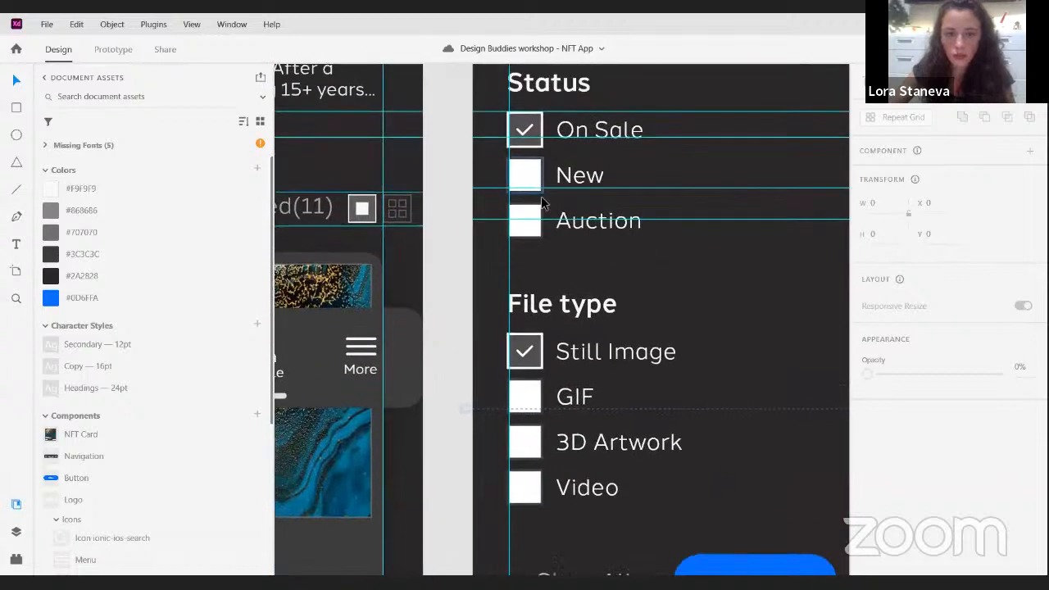
click(540, 203)
shift+click(532, 406)
shift+click(533, 456)
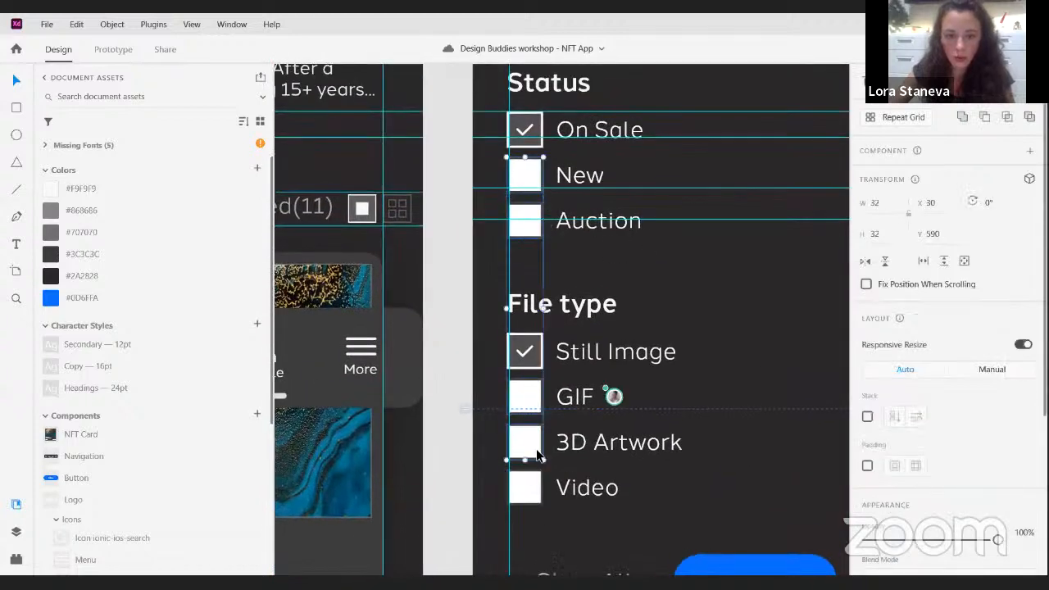
shift+click(541, 481)
scroll(894, 405, down, 1)
scroll(894, 405, down, 2)
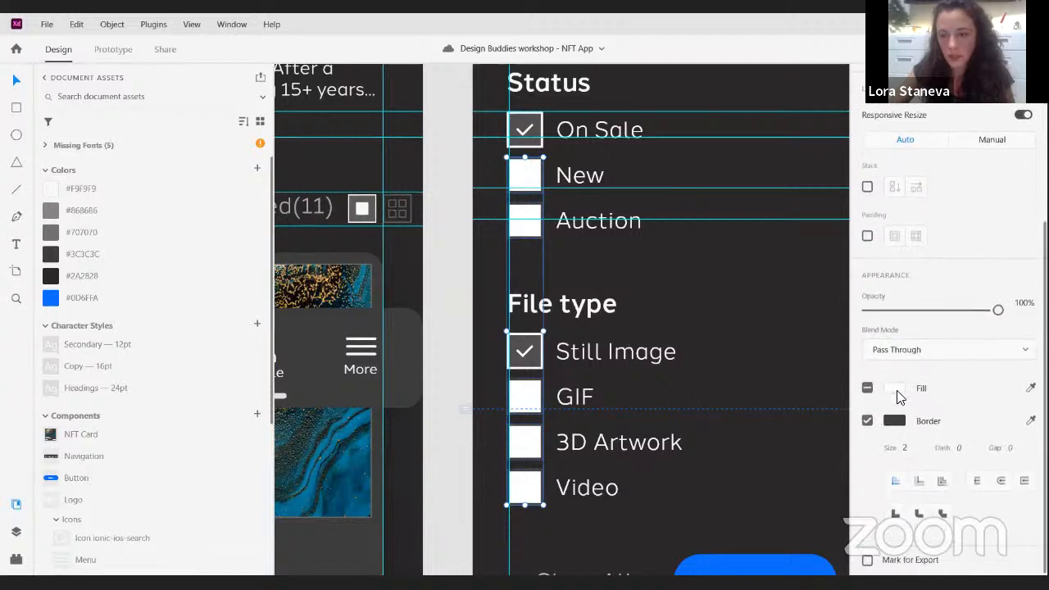
click(894, 387)
click(800, 489)
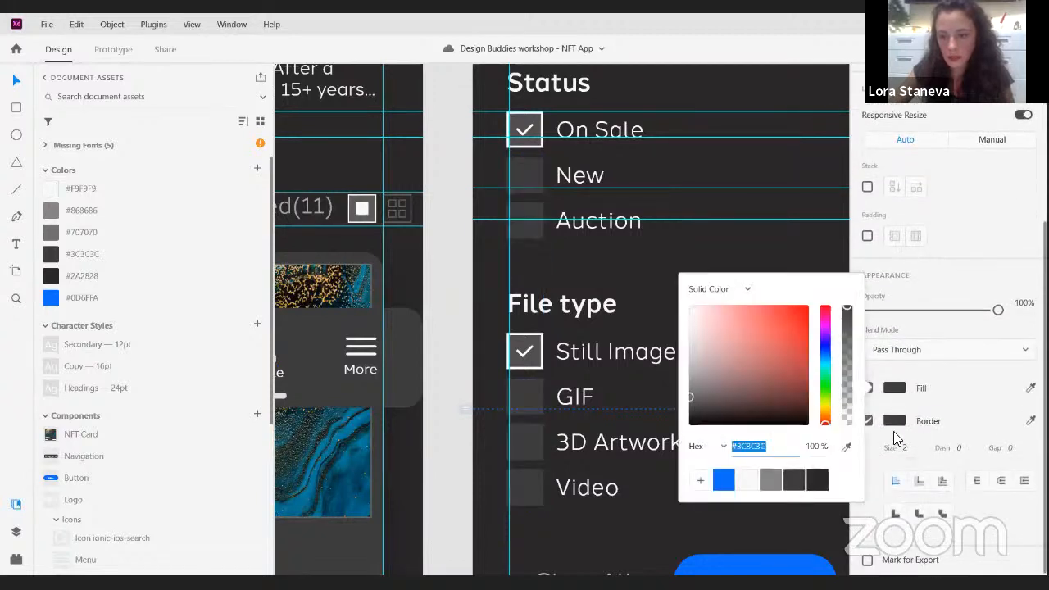
click(740, 503)
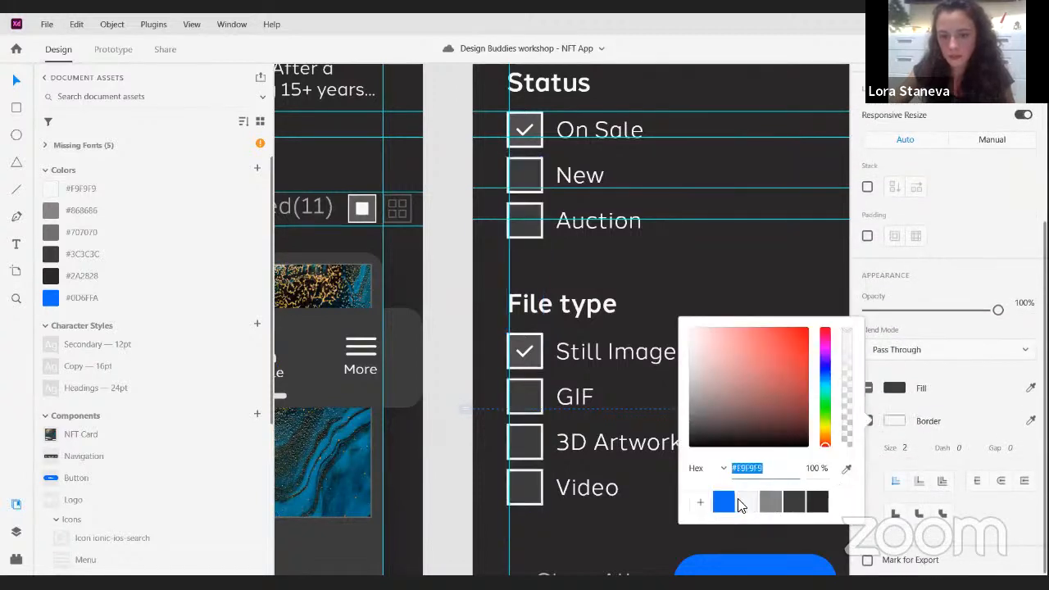
click(731, 282)
scroll(733, 286, down, 5)
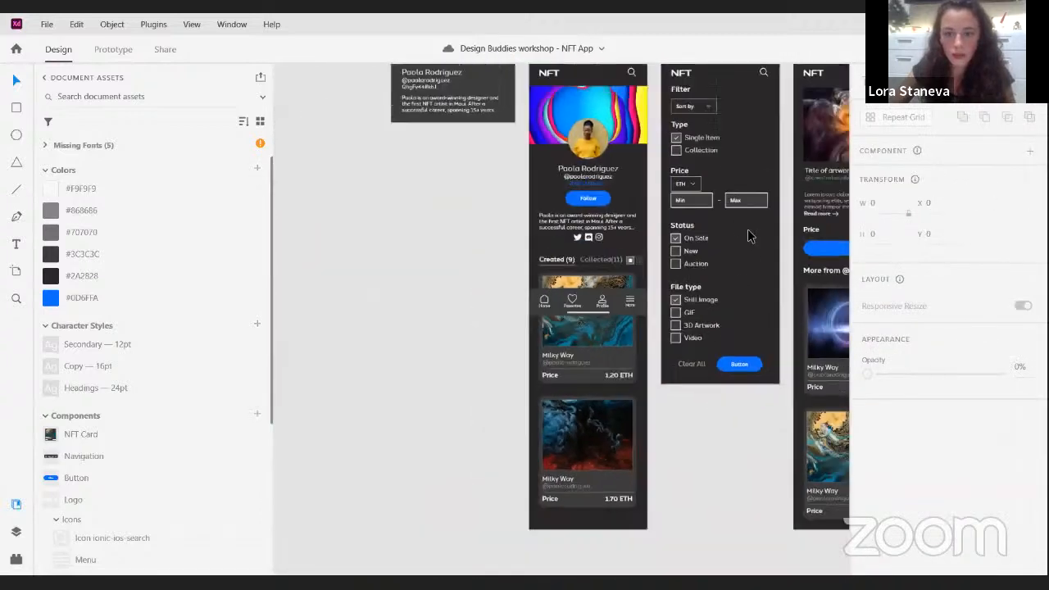
scroll(656, 218, up, 5)
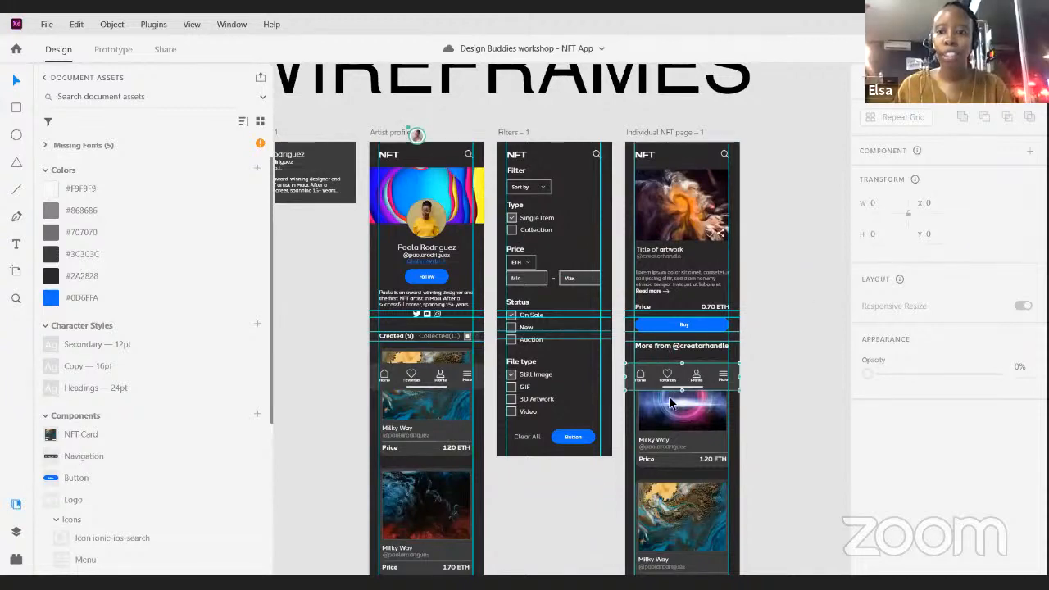
scroll(818, 236, down, 2)
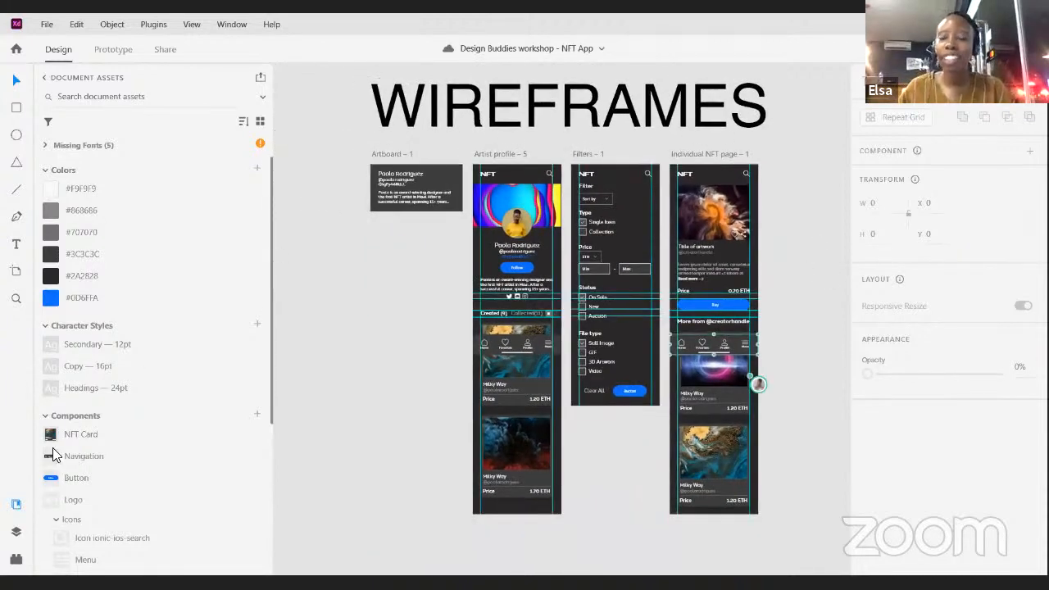
- Hide the document assets and link the search icon on the Artist profile artboard to the Filters – 1 artboard in prototype mode
click(518, 153)
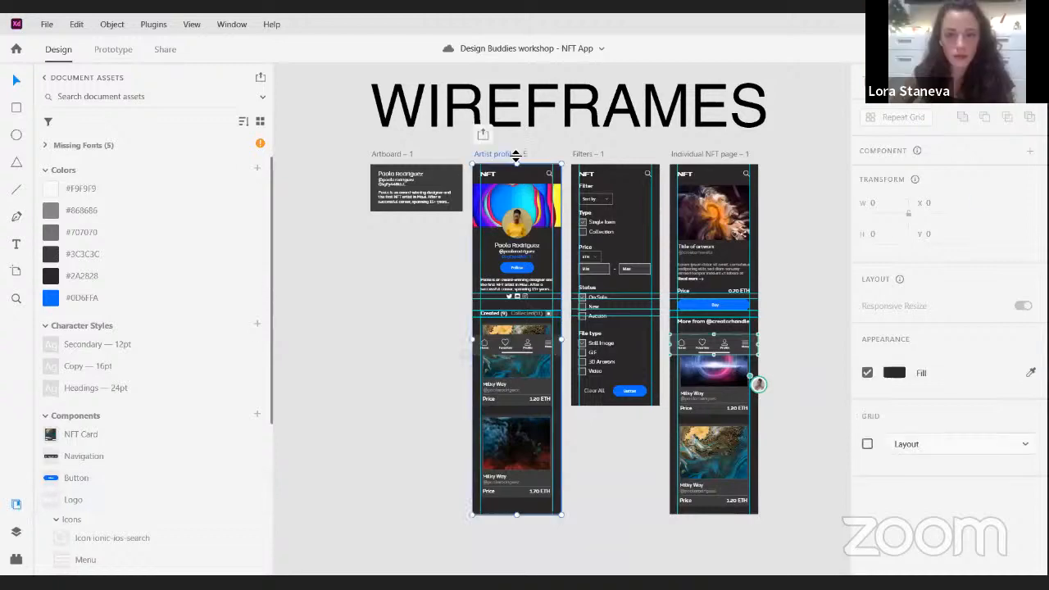
scroll(628, 125, up, 2)
scroll(472, 168, up, 2)
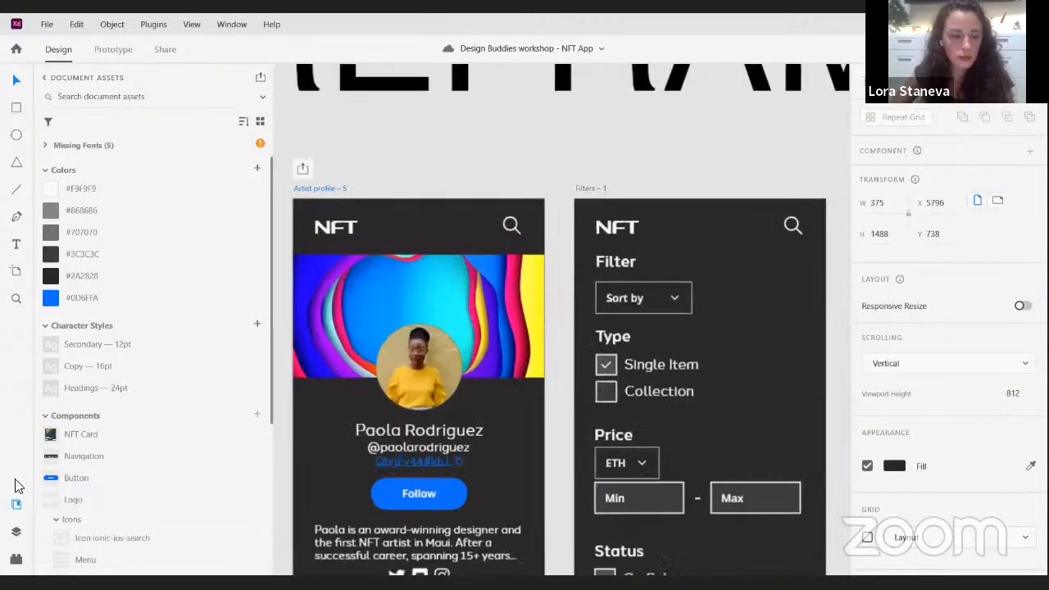
click(18, 505)
drag(334, 148, 483, 82)
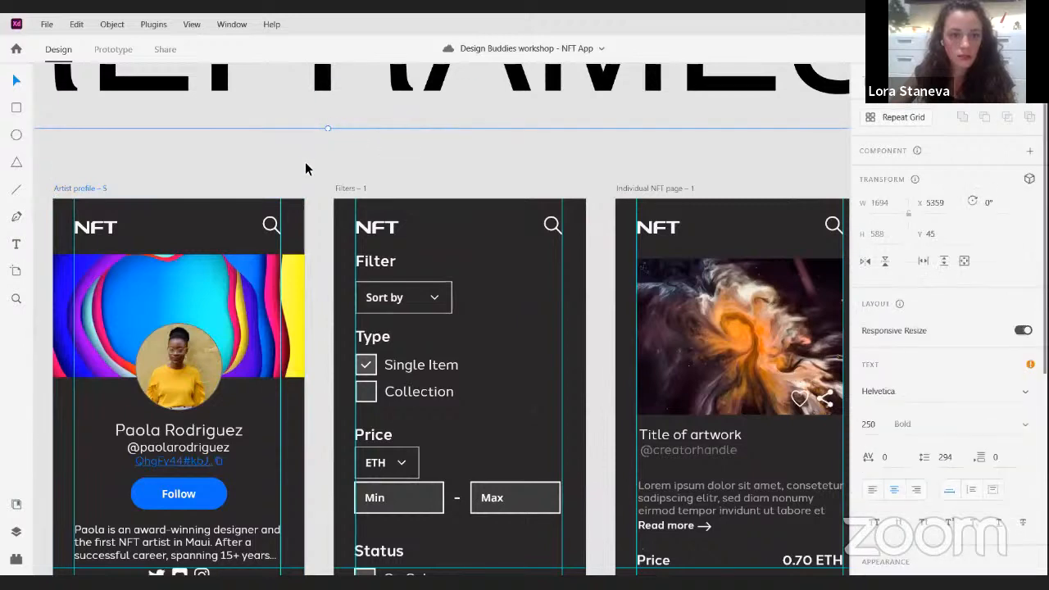
drag(290, 163, 432, 69)
click(235, 96)
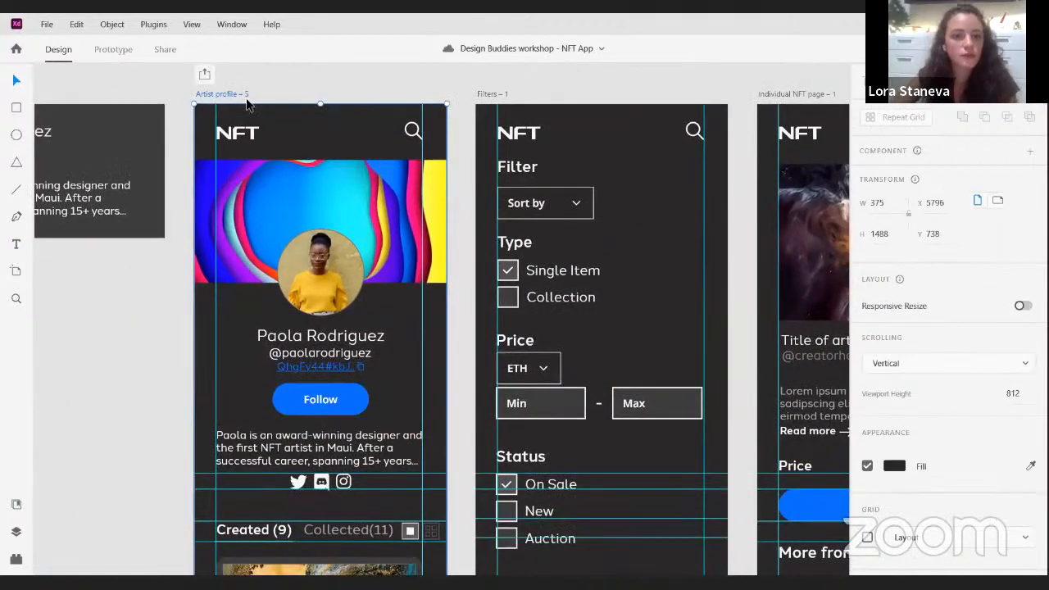
click(412, 134)
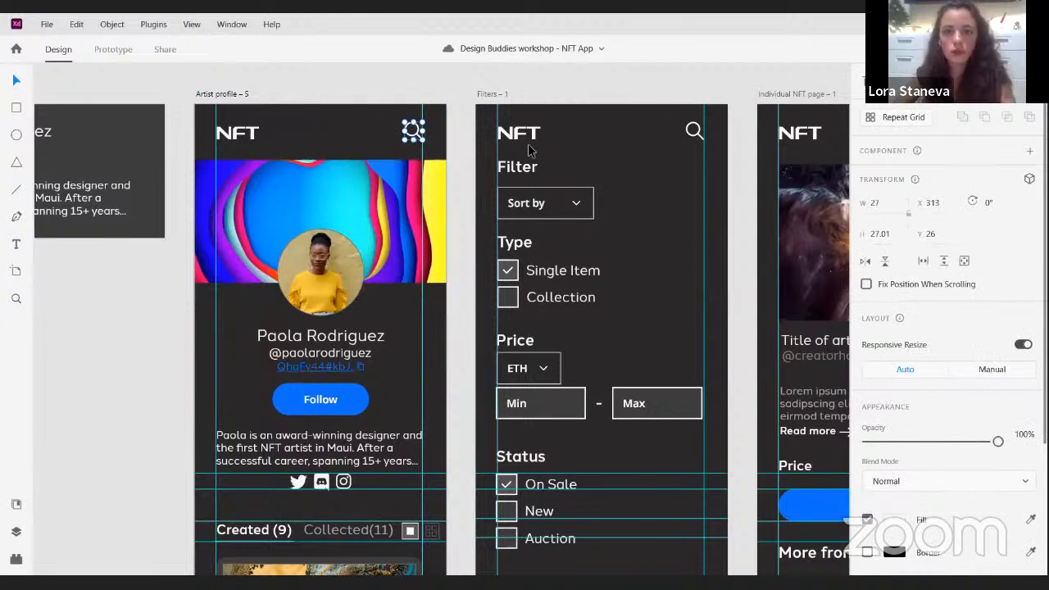
click(113, 50)
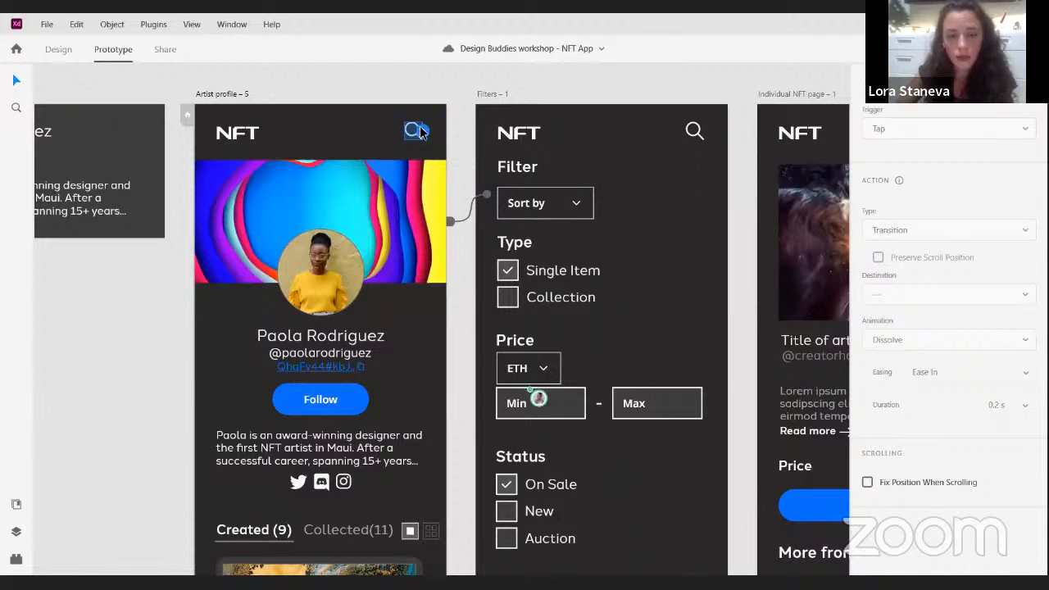
drag(420, 133, 498, 457)
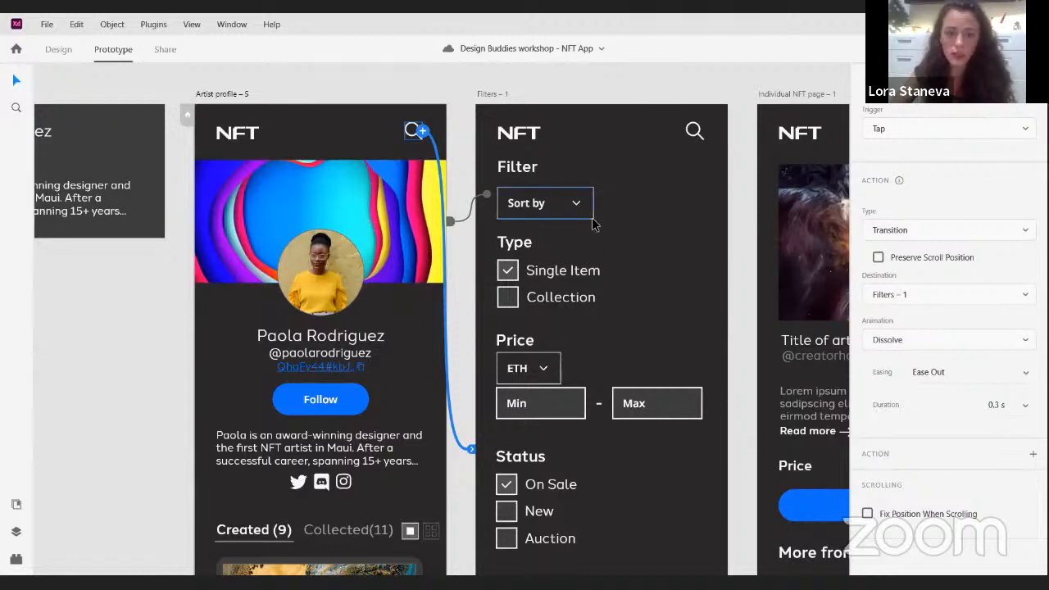
scroll(607, 229, down, 2)
scroll(606, 229, right, 2)
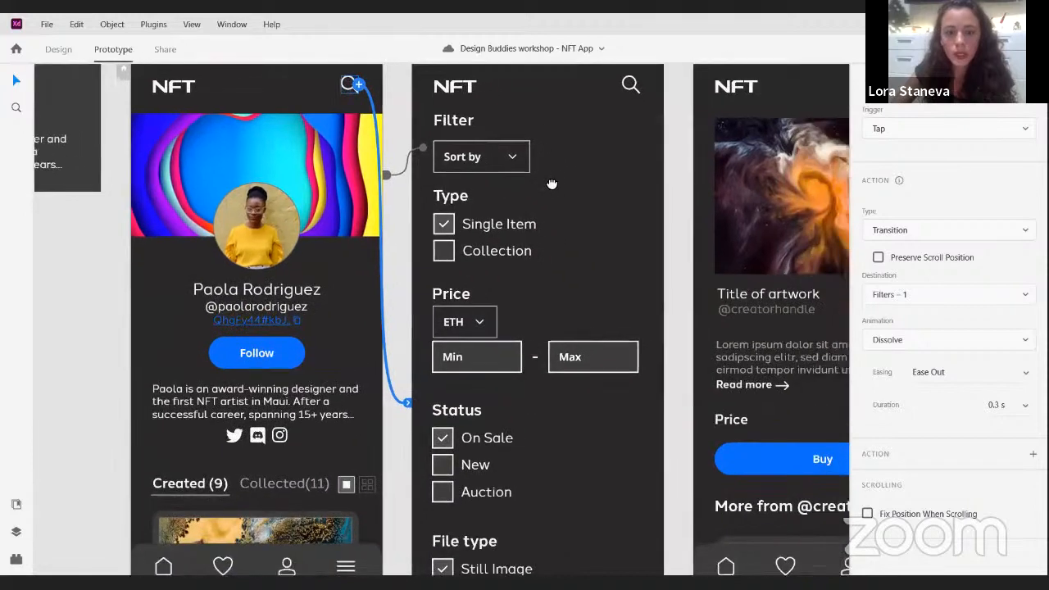
scroll(537, 192, down, 5)
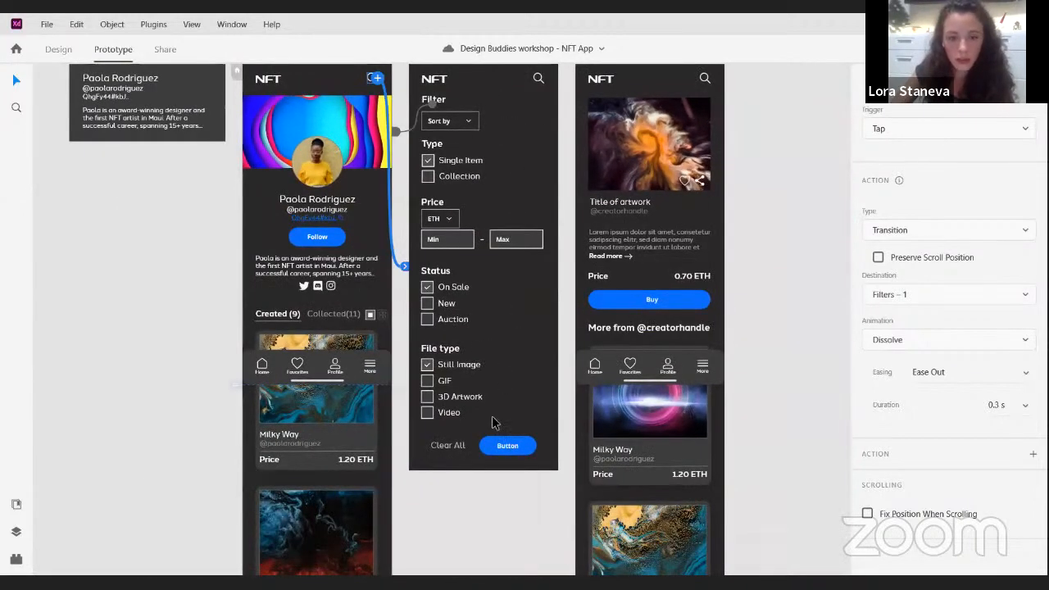
click(506, 447)
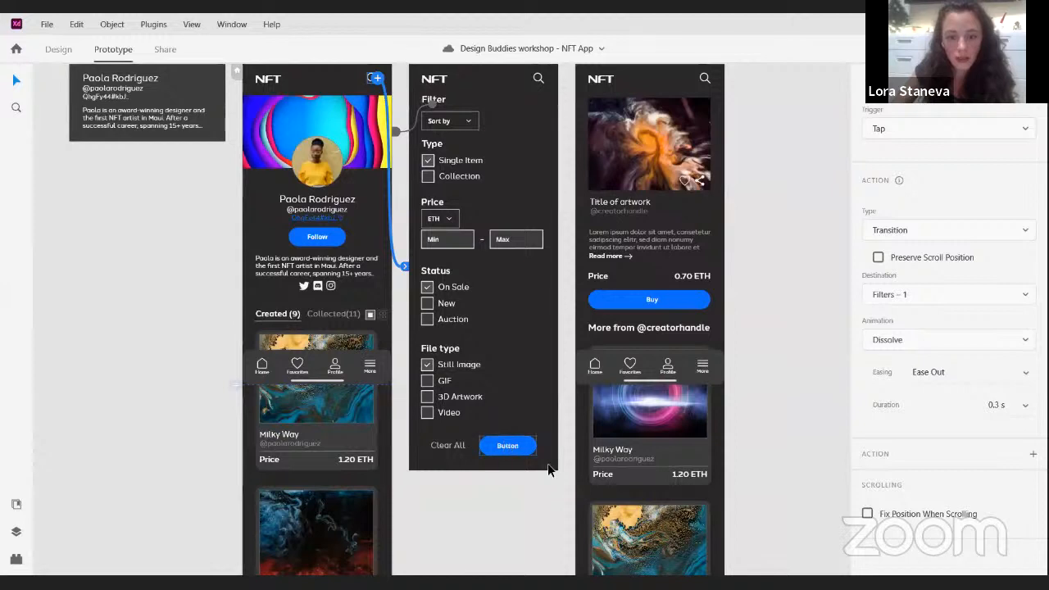
click(510, 481)
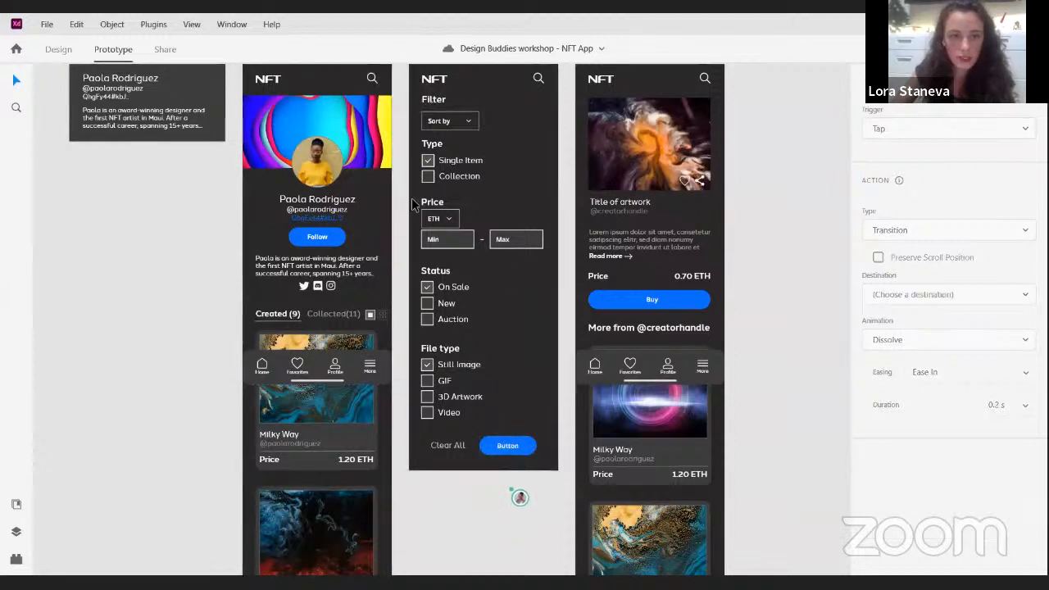
- Return to design mode and change the label of the blue button on the Filters artboard to "Search"
click(63, 48)
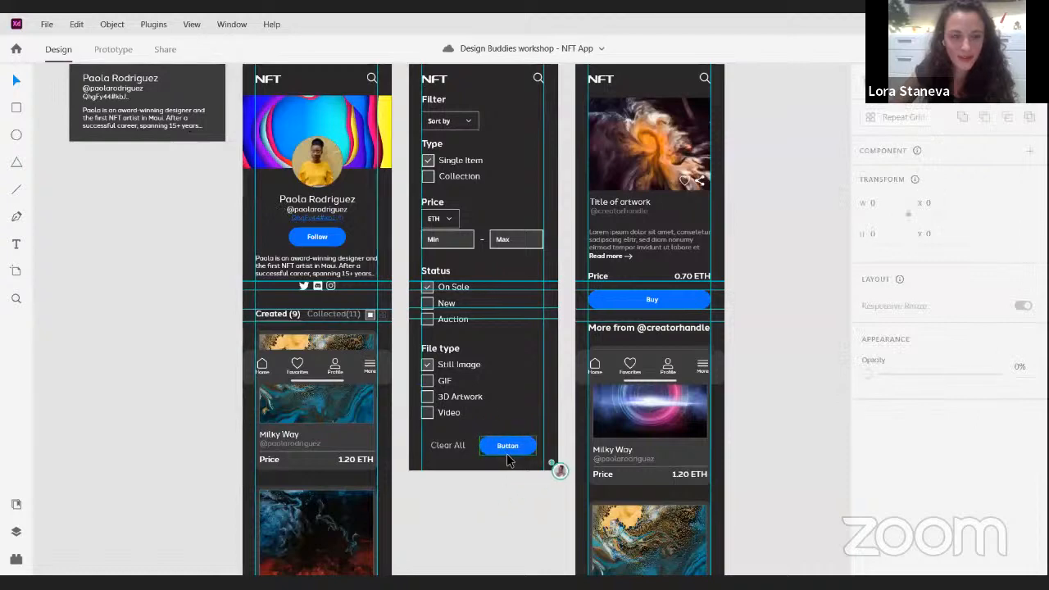
scroll(503, 473, up, 5)
scroll(505, 435, up, 3)
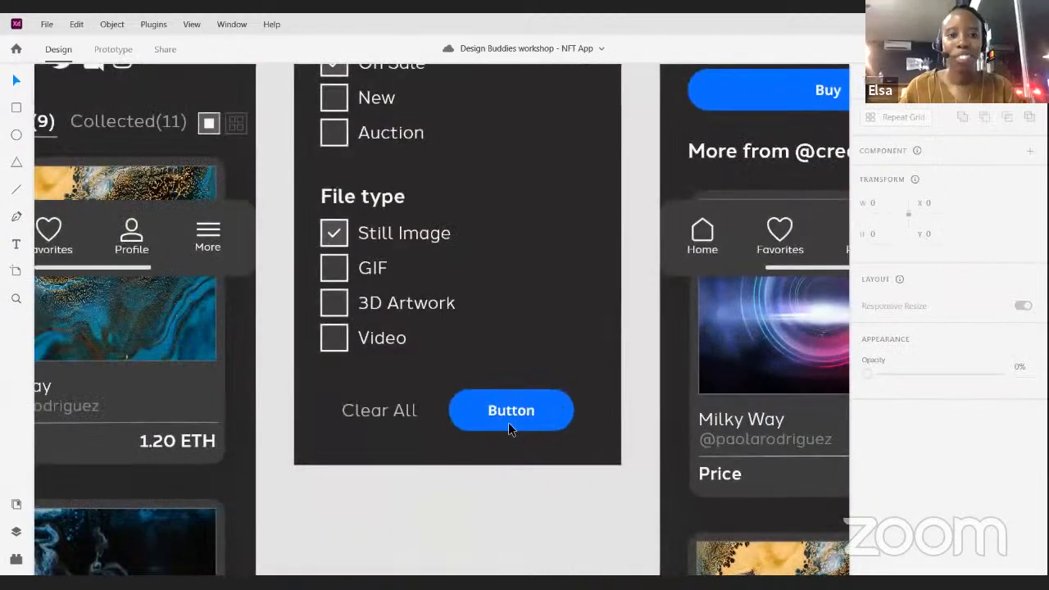
click(512, 401)
double_click(518, 403)
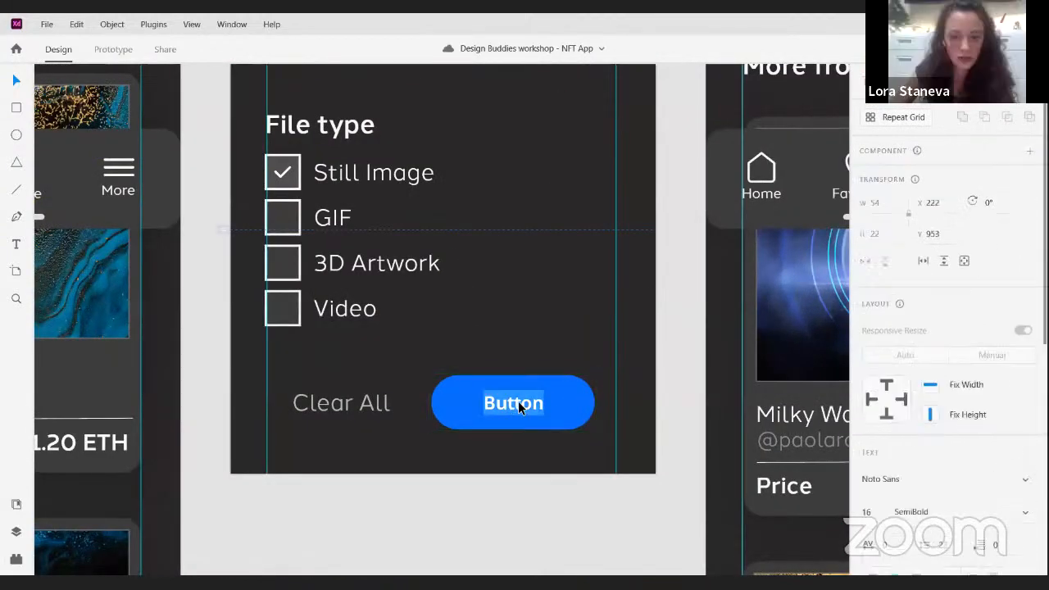
double_click(521, 403)
text(Search)
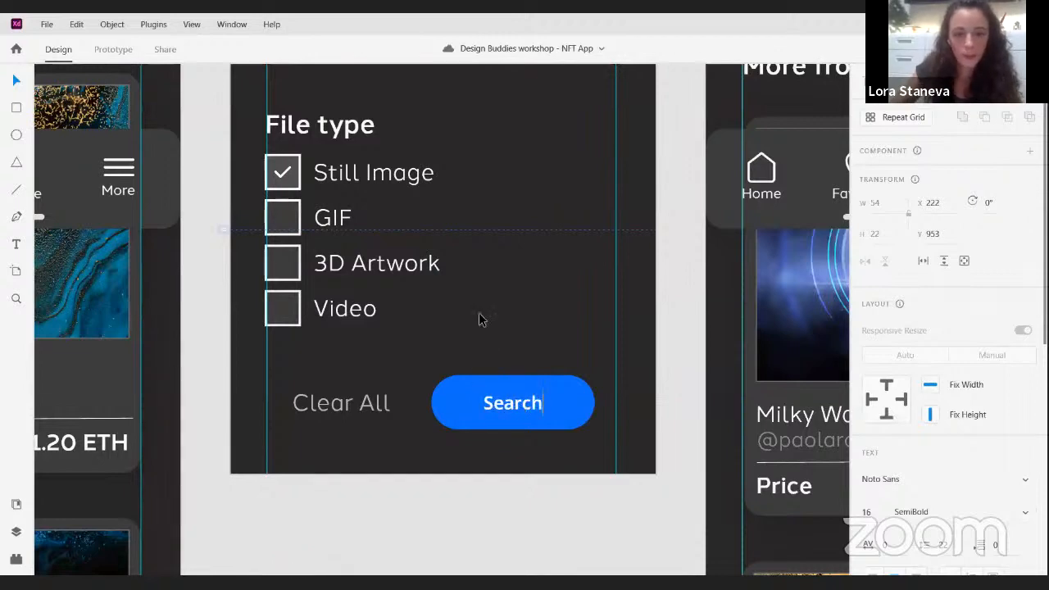
key(Escape)
click(494, 329)
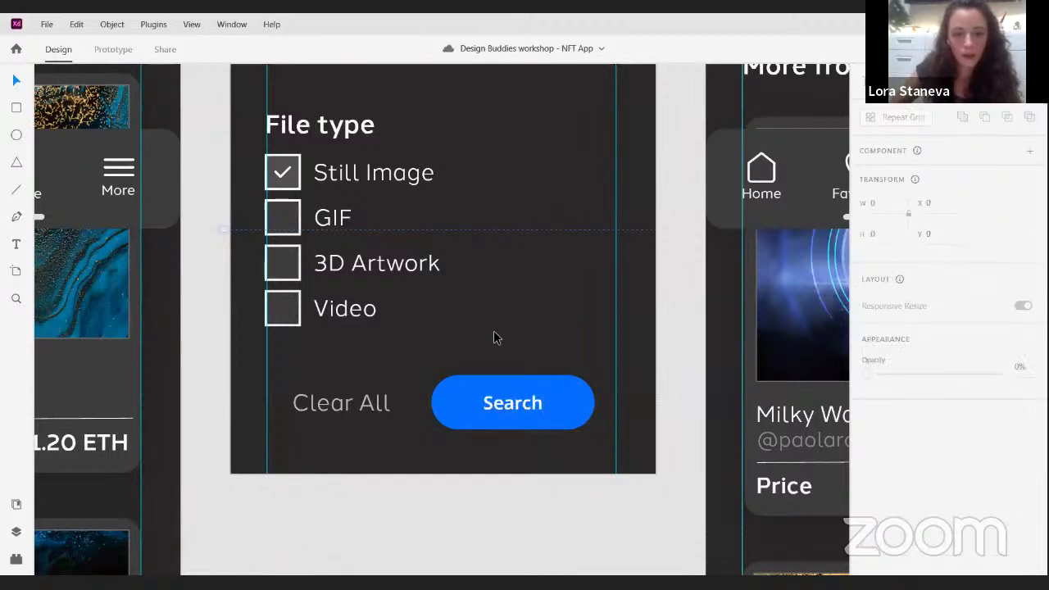
- Switch to prototype mode and link the Search button on the Filters – 1 artboard to the Individual NFT page – 1 artboard
scroll(499, 334, down, 4)
scroll(316, 182, up, 2)
scroll(317, 182, up, 2)
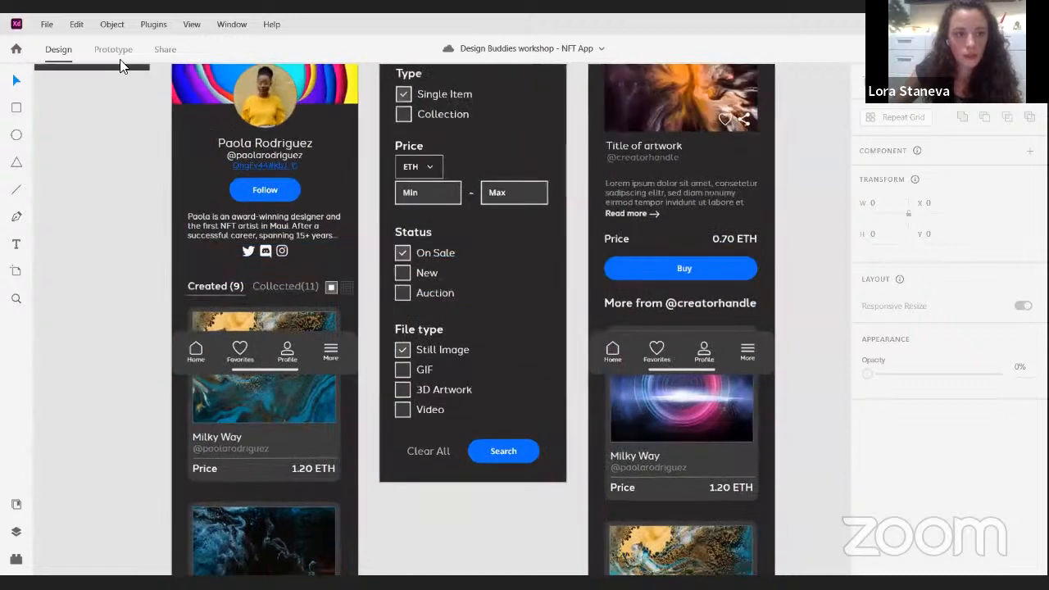
click(126, 50)
click(533, 405)
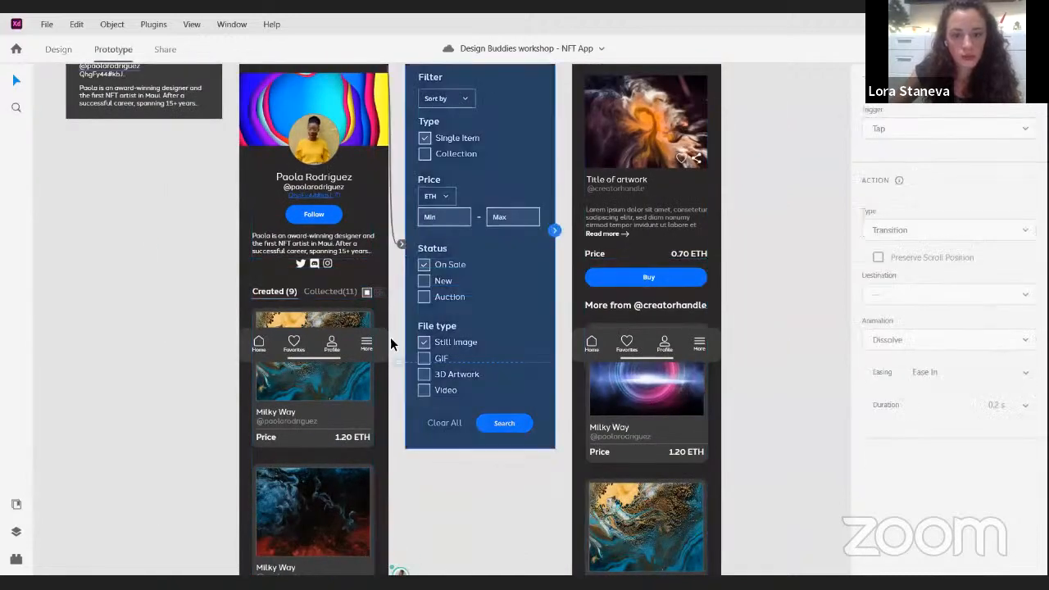
click(517, 422)
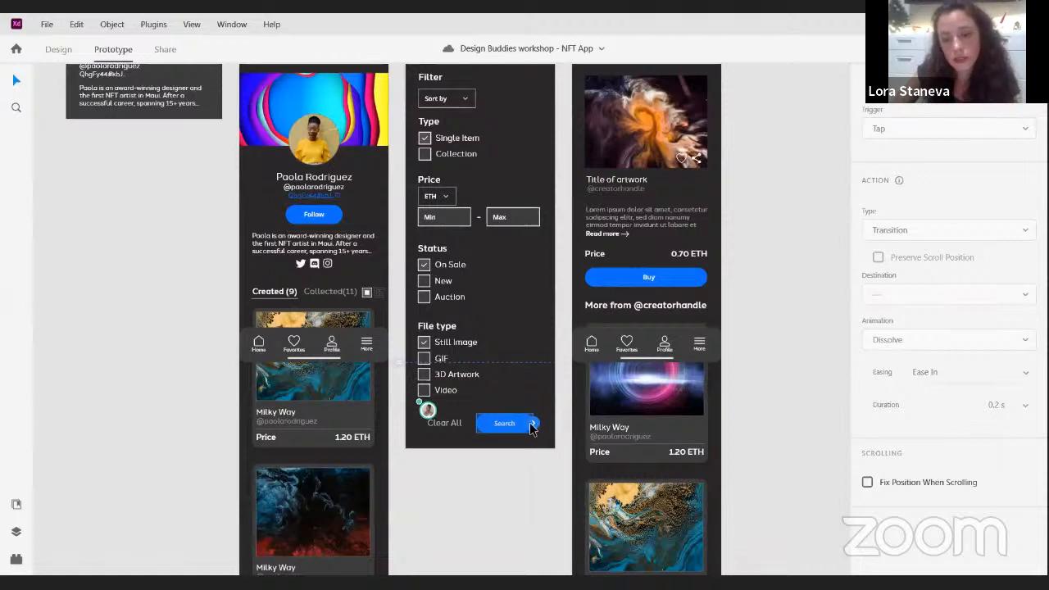
drag(532, 424, 599, 408)
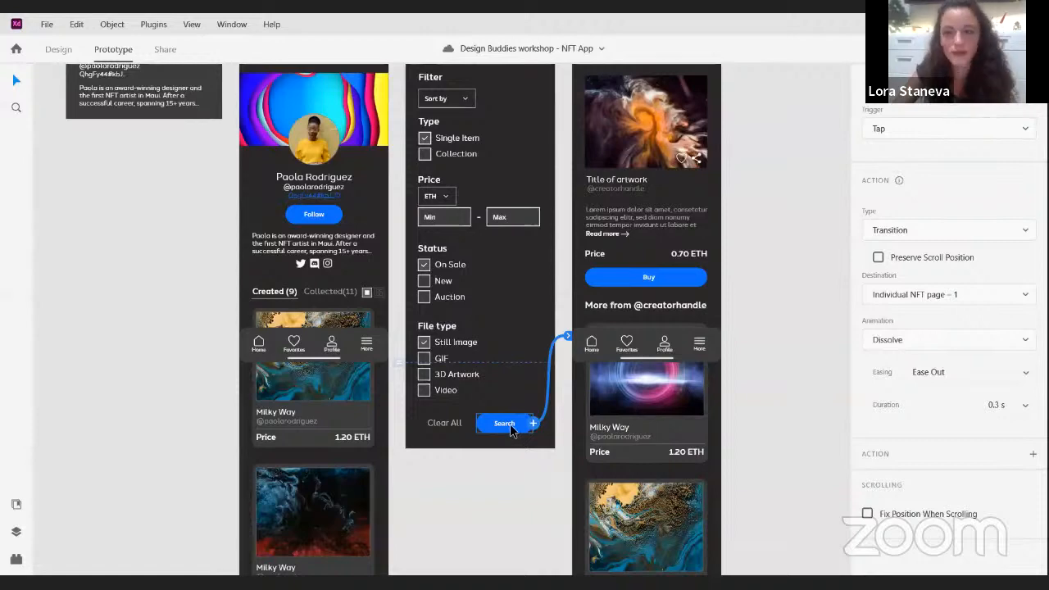
- Review the action types available for the Search button's link and keep Transition
scroll(543, 337, up, 3)
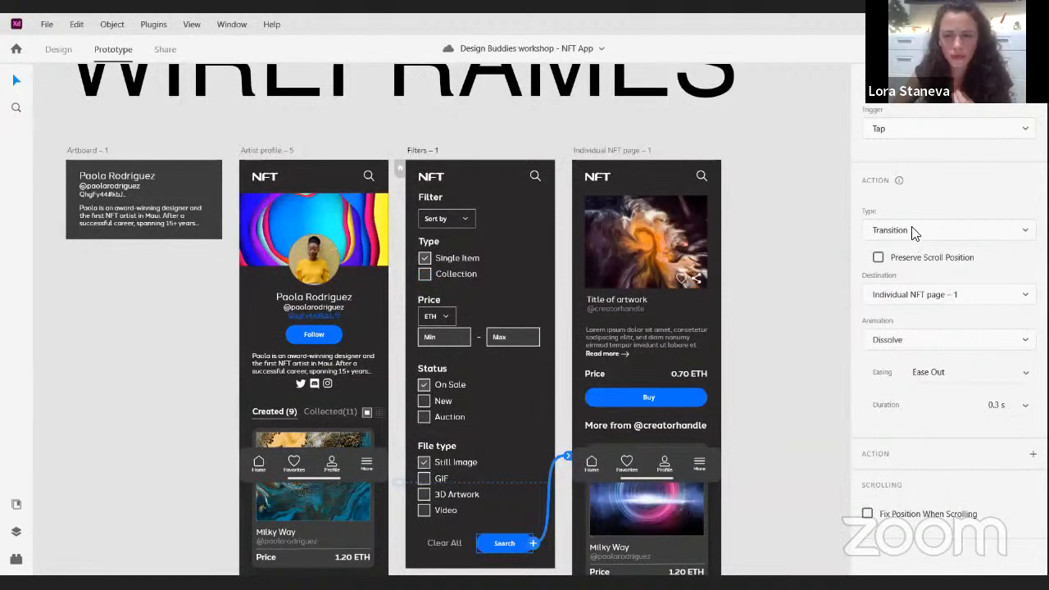
click(915, 232)
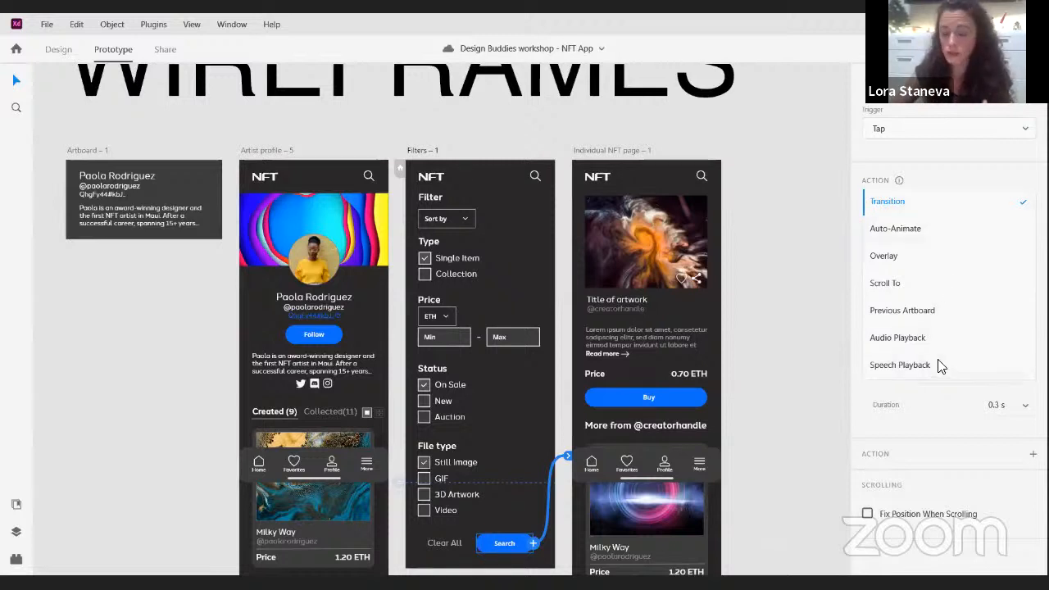
click(892, 197)
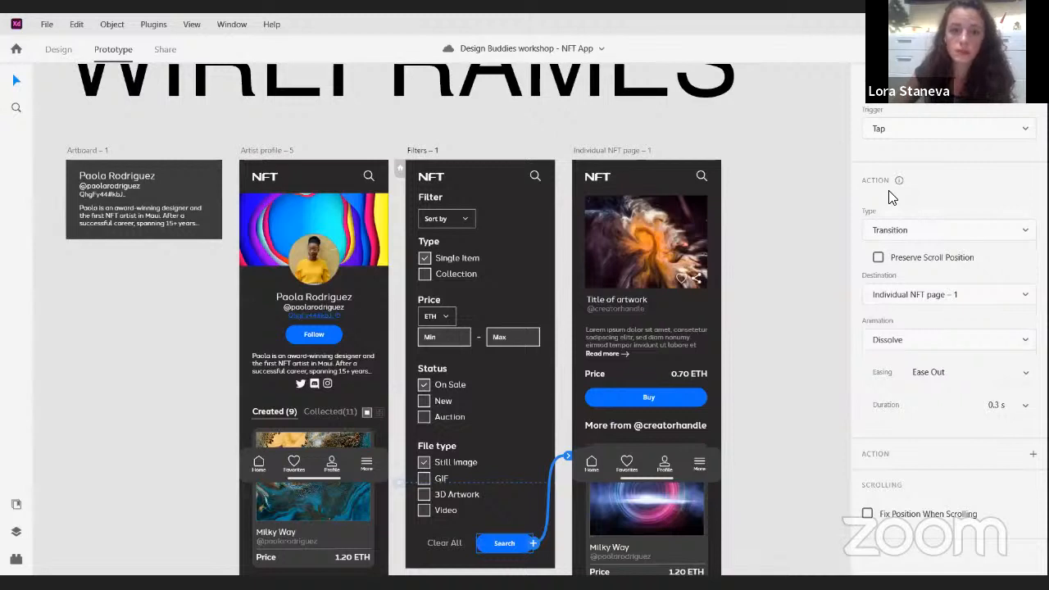
- Open the prototype preview from the Artist profile – 5 artboard and move the preview window clear of the artboards
click(269, 150)
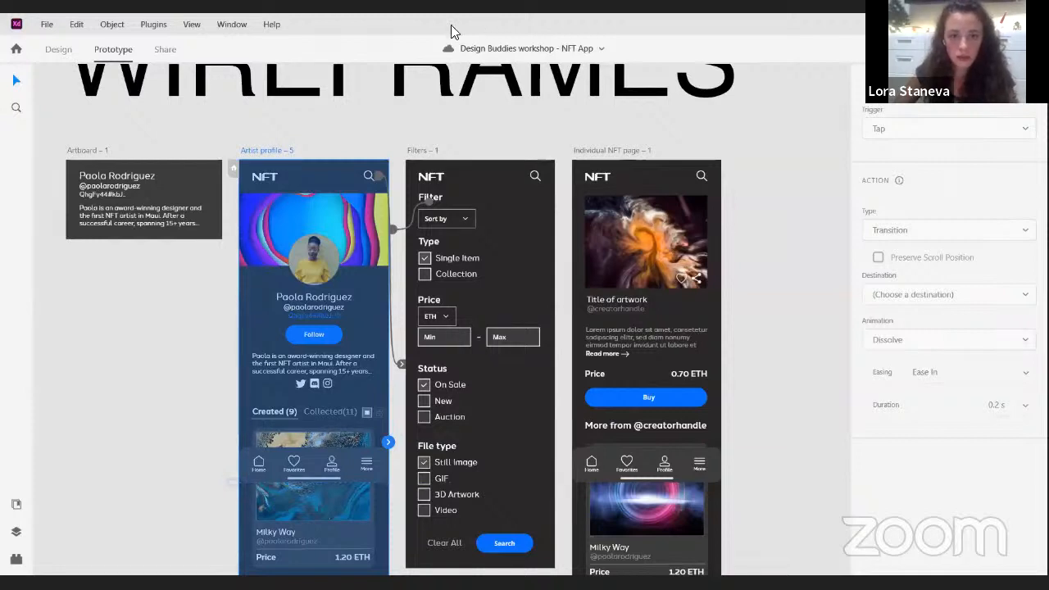
scroll(574, 263, down, 5)
drag(729, 401, 471, 234)
drag(584, 326, 483, 374)
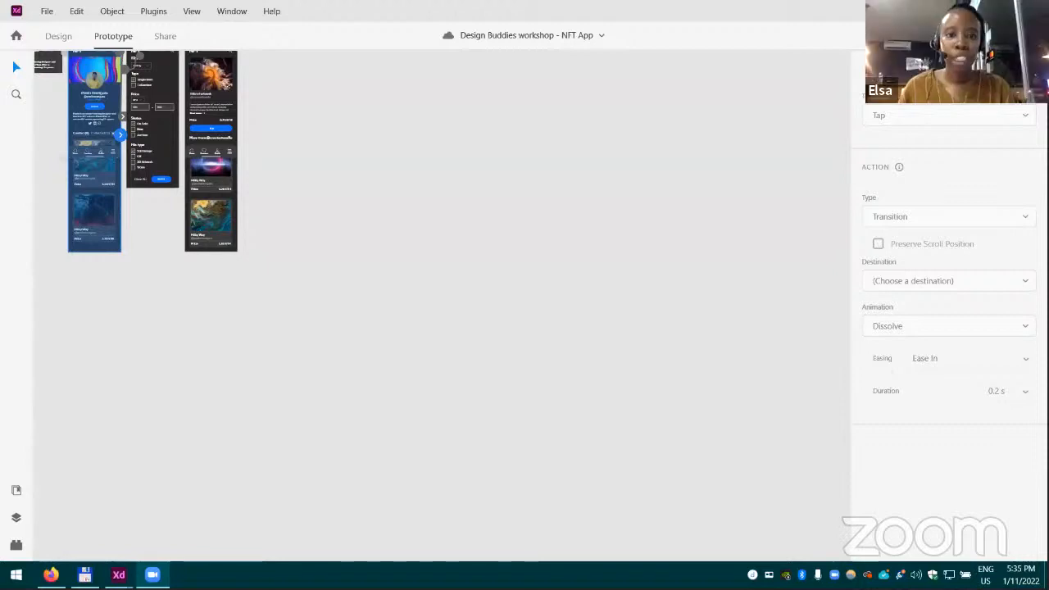
key(ctrl+Return)
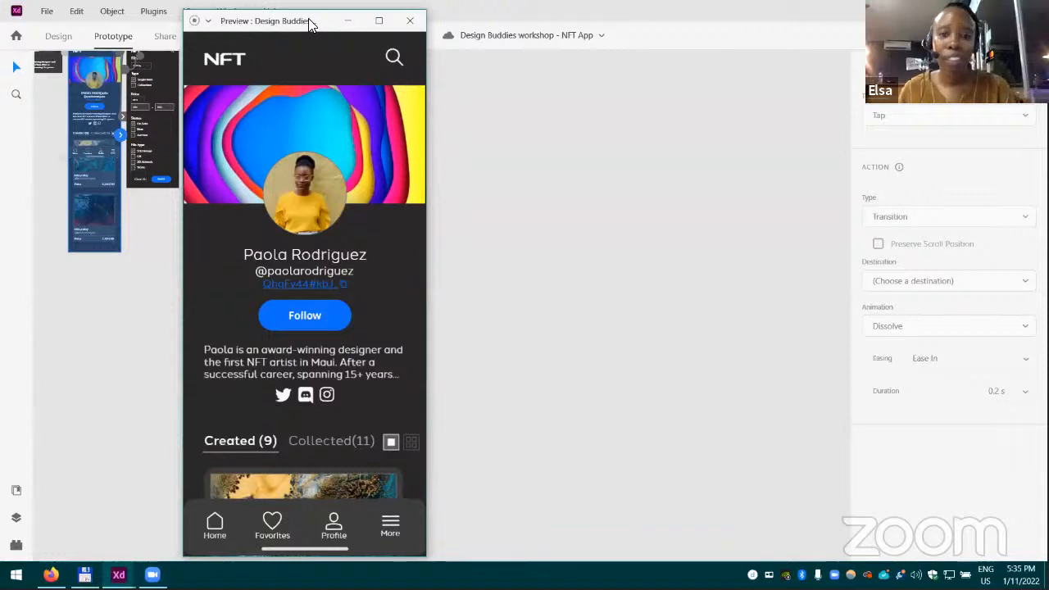
drag(309, 22, 513, 16)
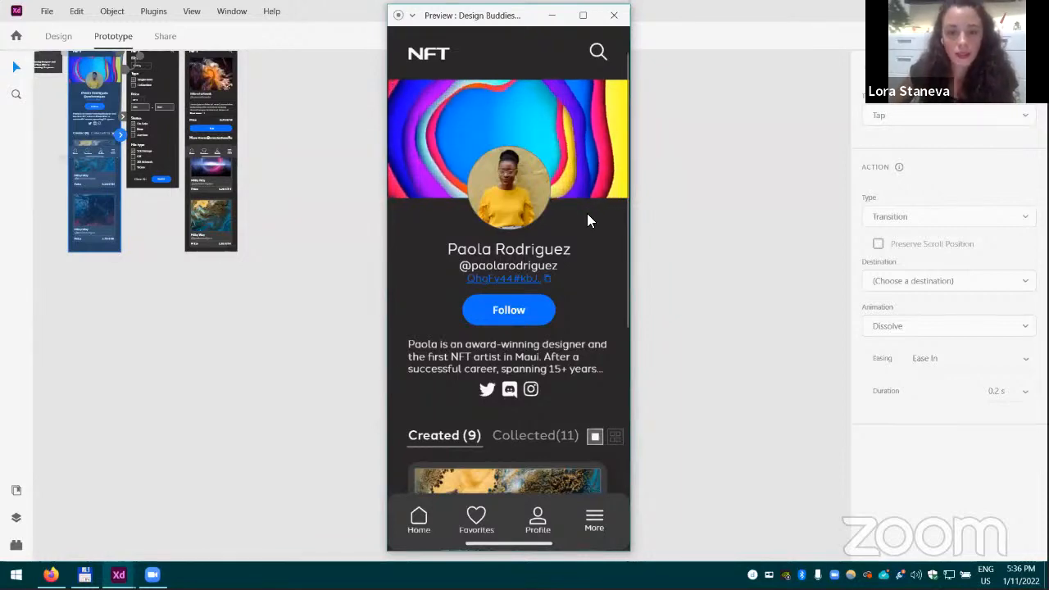
- Check the scrolling of the Artist profile screen in the preview and reposition the preview window
scroll(587, 214, down, 5)
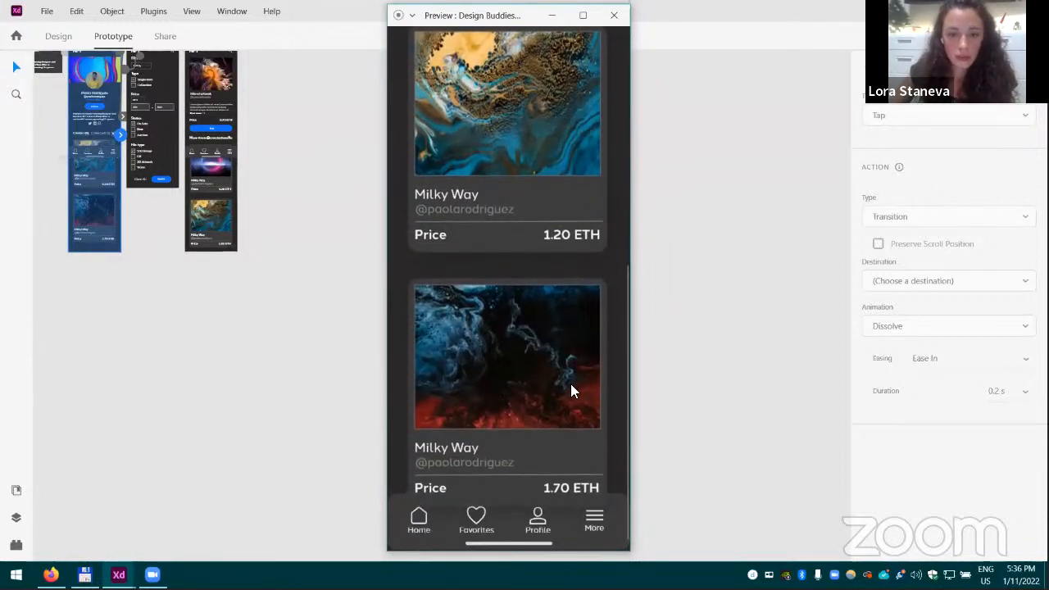
scroll(572, 382, up, 6)
drag(501, 19, 388, 16)
scroll(349, 254, down, 5)
scroll(375, 226, up, 6)
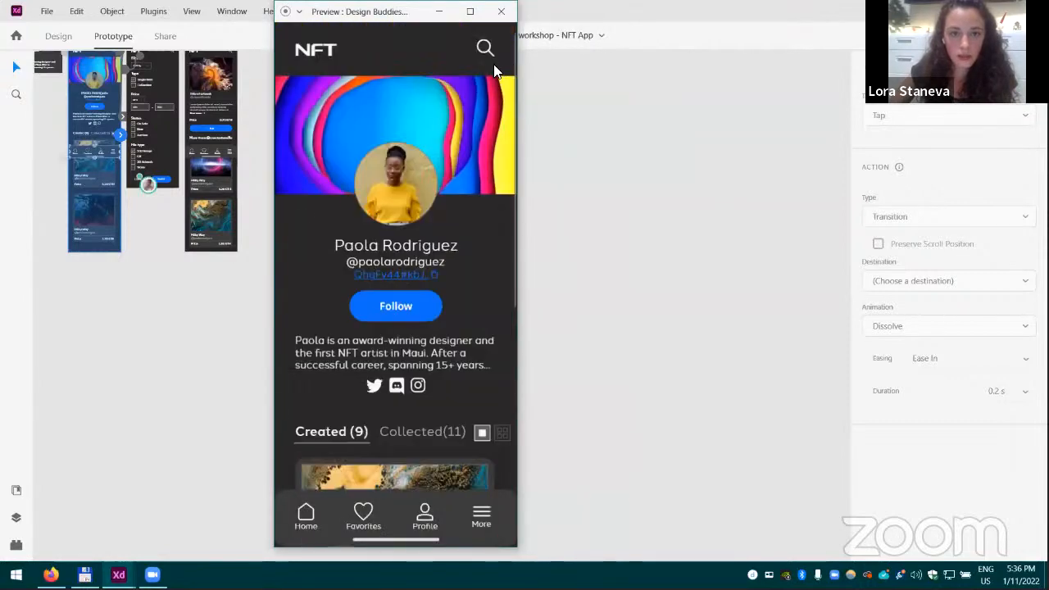
- Test the search icon's link in the preview and look through the Filters screen down to its Search button
click(485, 49)
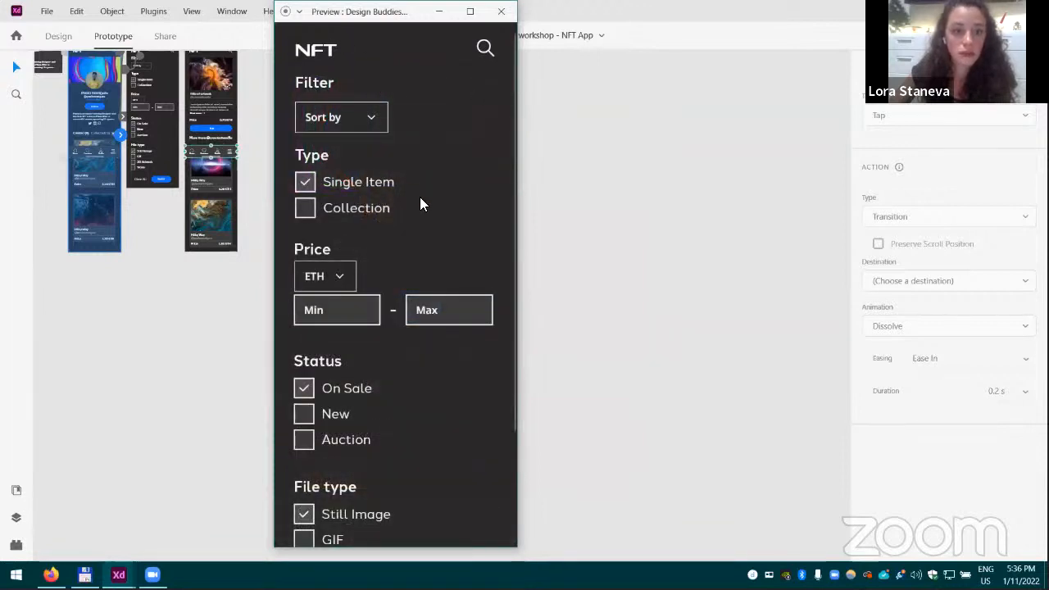
scroll(421, 205, down, 3)
scroll(427, 246, up, 3)
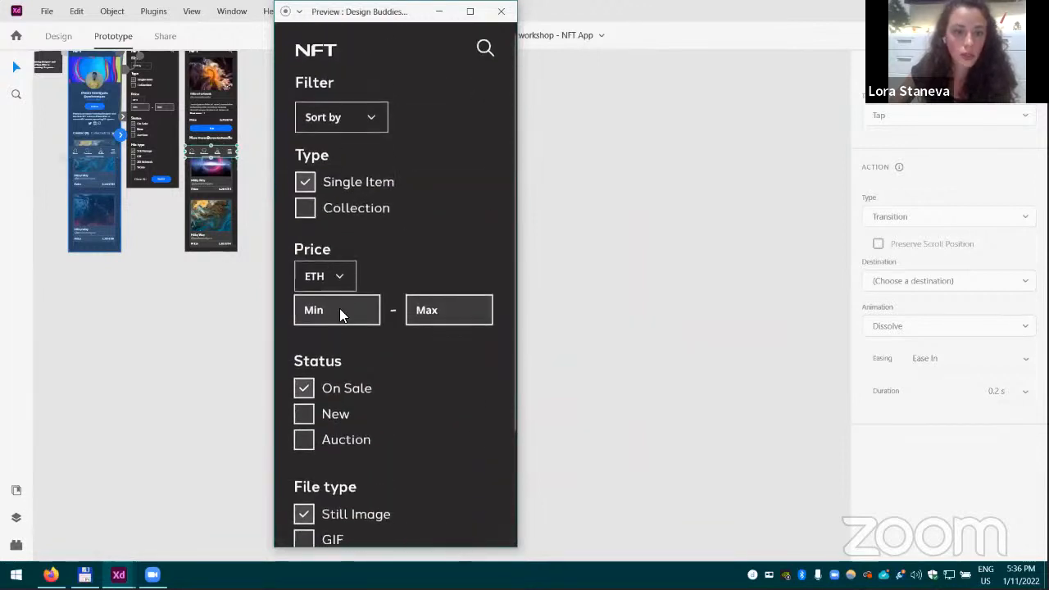
scroll(433, 377, down, 3)
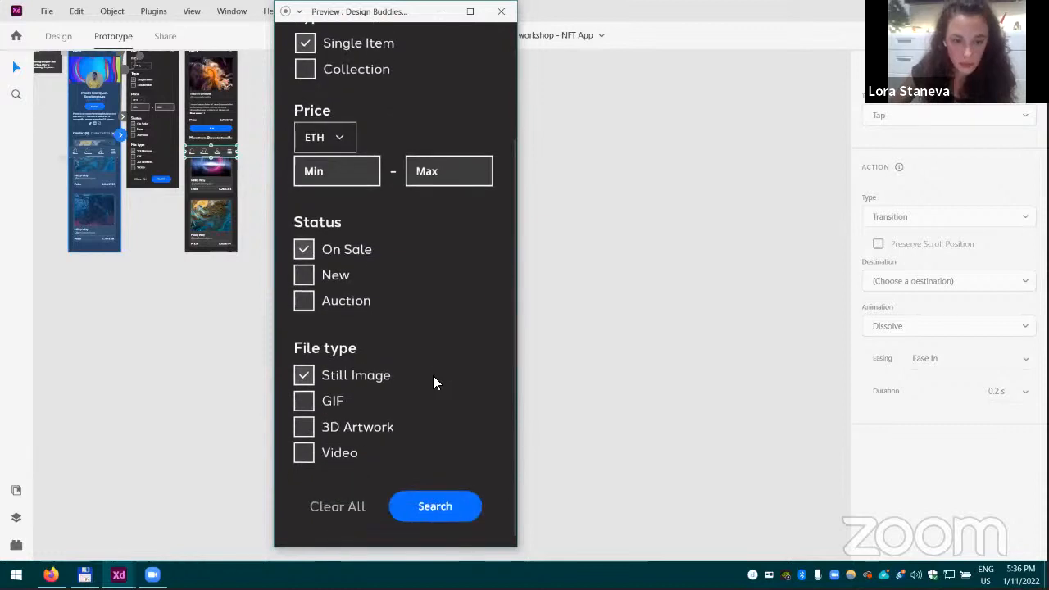
- Test the Search button's link through to the Individual NFT page in the preview and close the preview
click(432, 505)
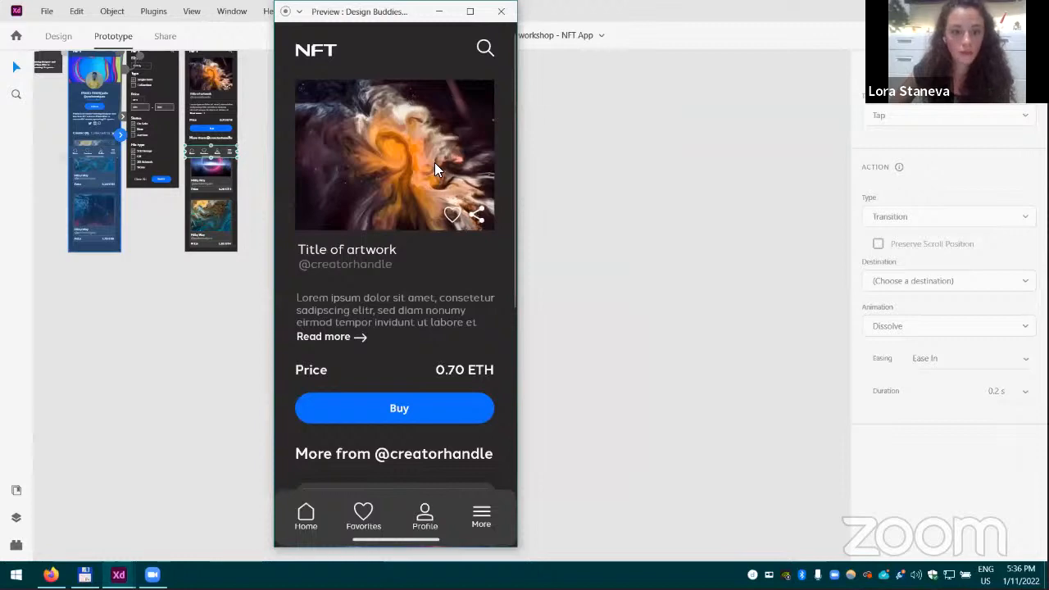
scroll(438, 172, down, 5)
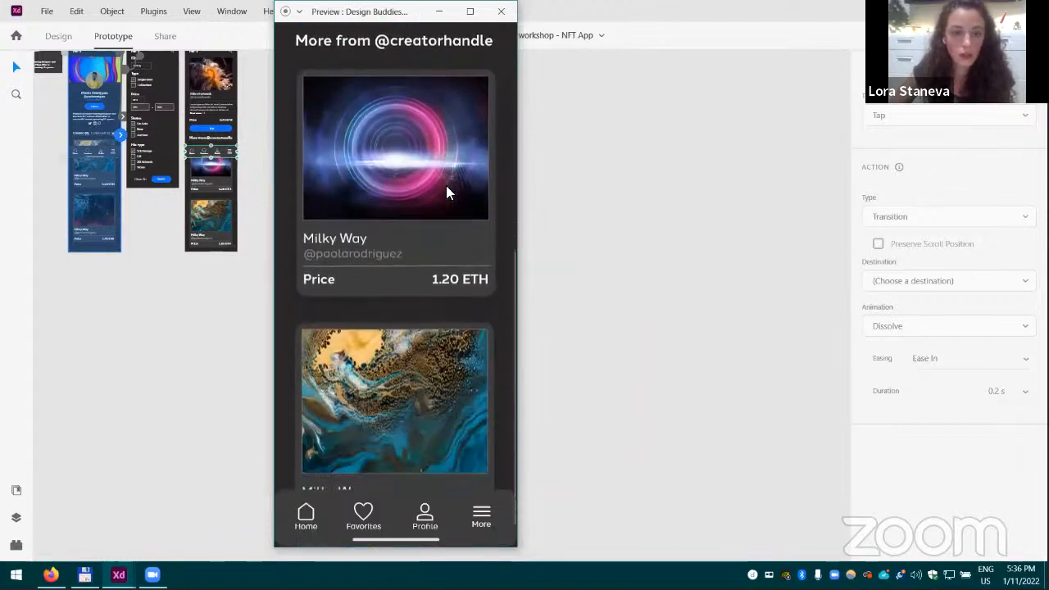
scroll(448, 190, up, 5)
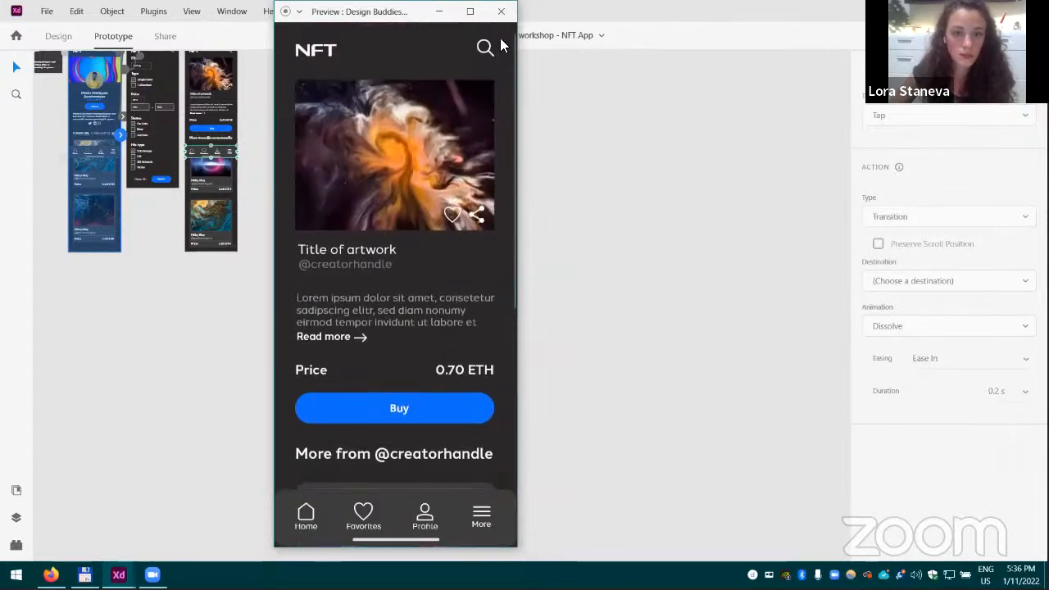
click(501, 11)
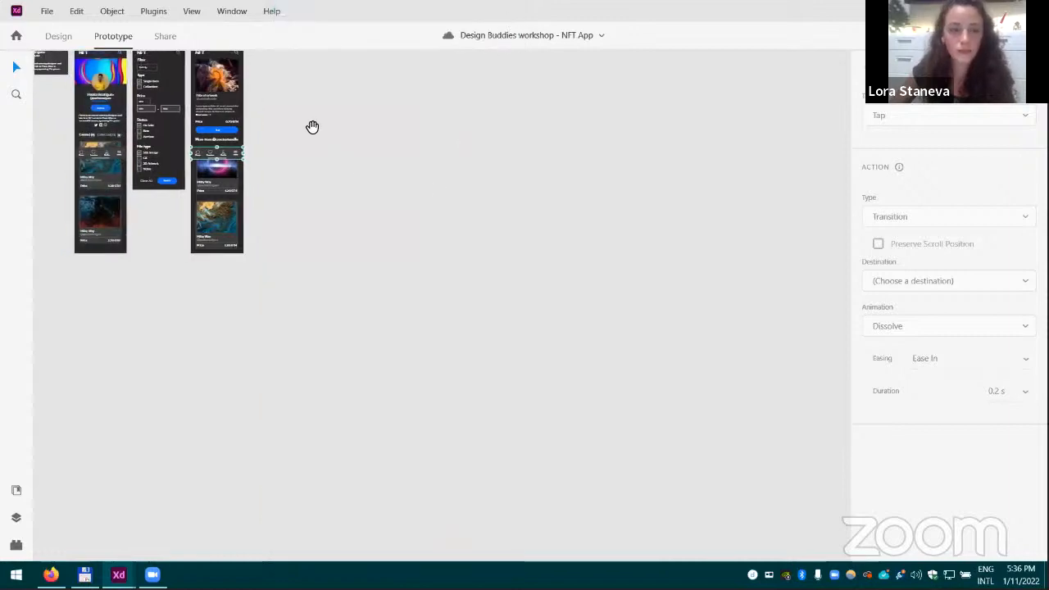
drag(312, 127, 544, 290)
scroll(359, 227, up, 4)
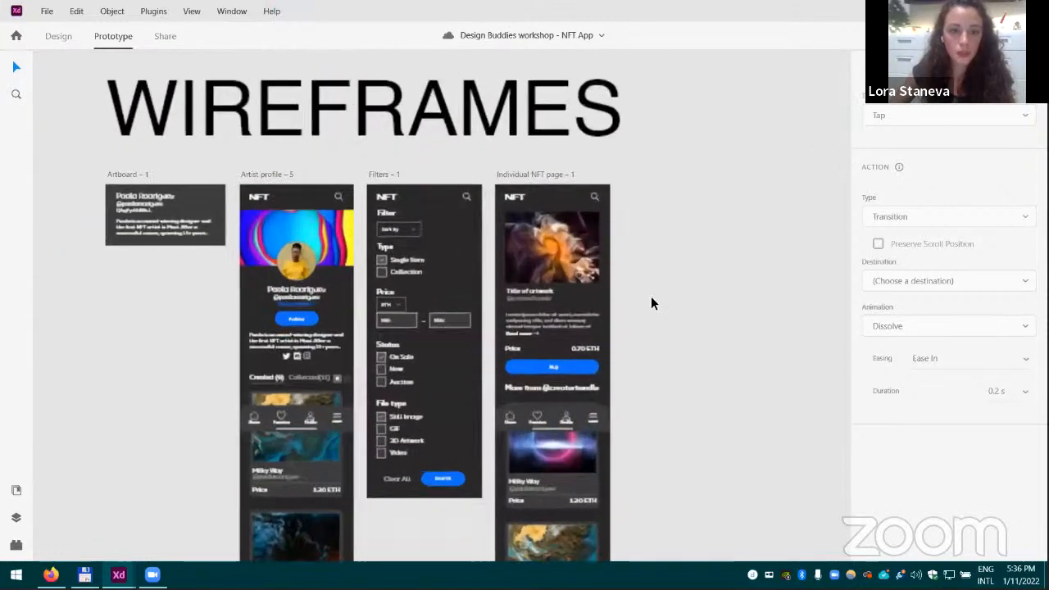
scroll(698, 251, down, 2)
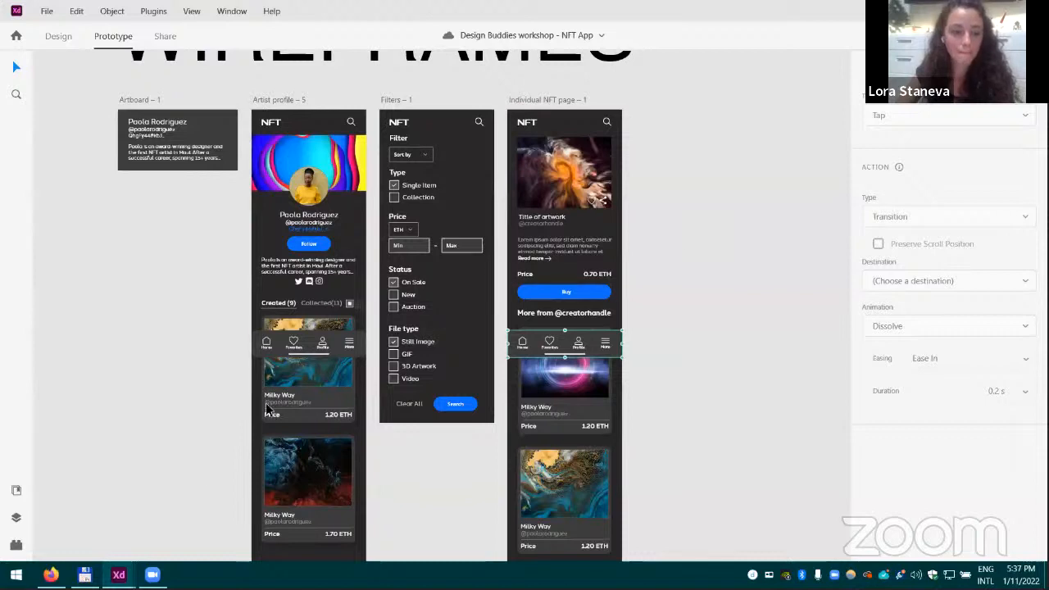
drag(186, 426, 239, 396)
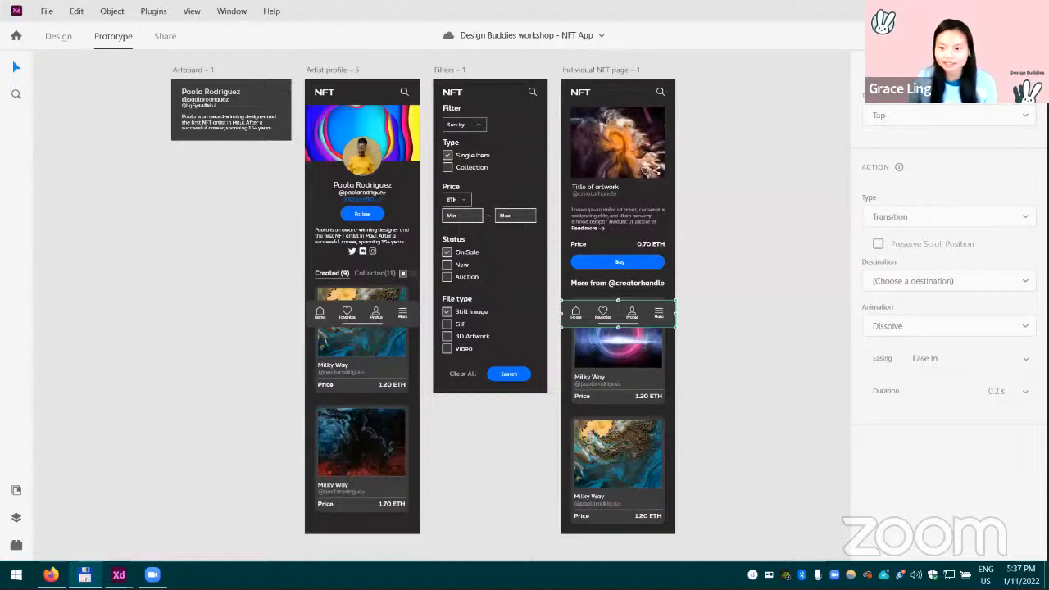
click(779, 444)
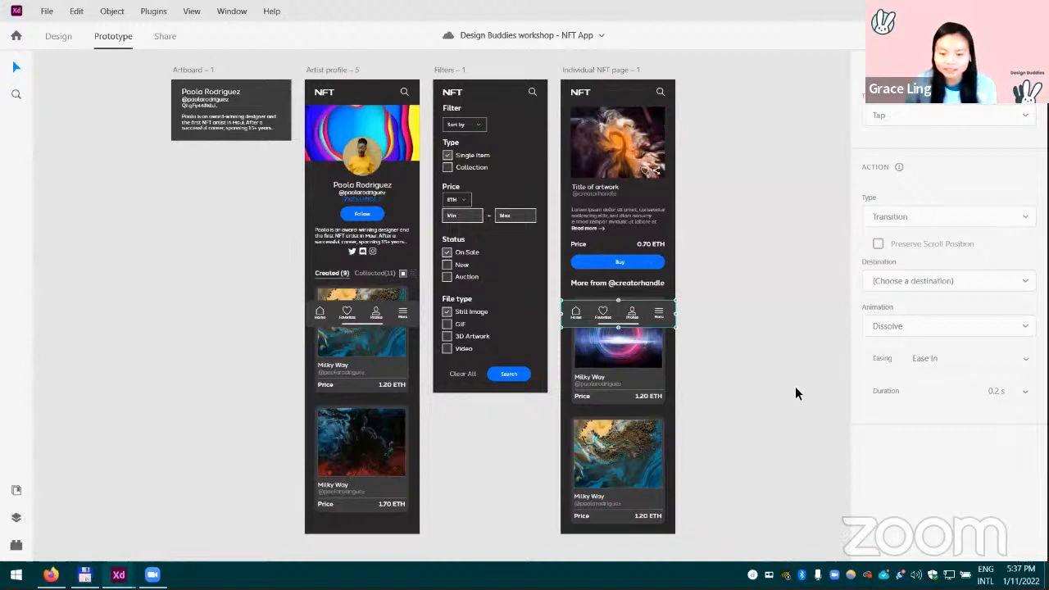